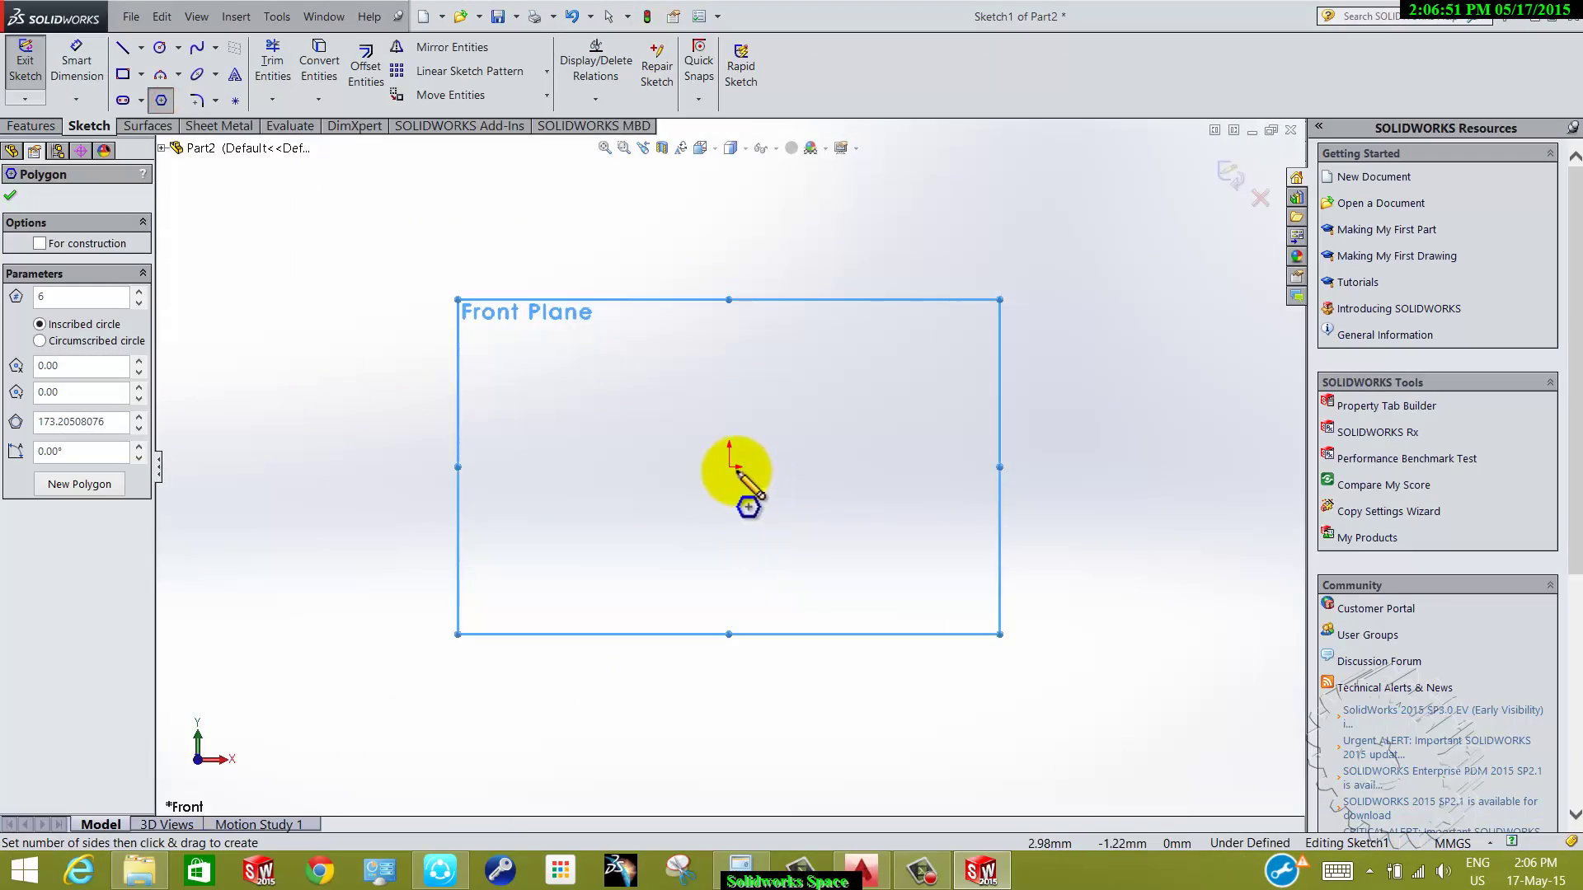
- Draw a vertex-up hexagon at the origin, dimensioned 12.73 mm across flats, then show the bolt reference drawing
left_click_drag(731, 466, 733, 338)
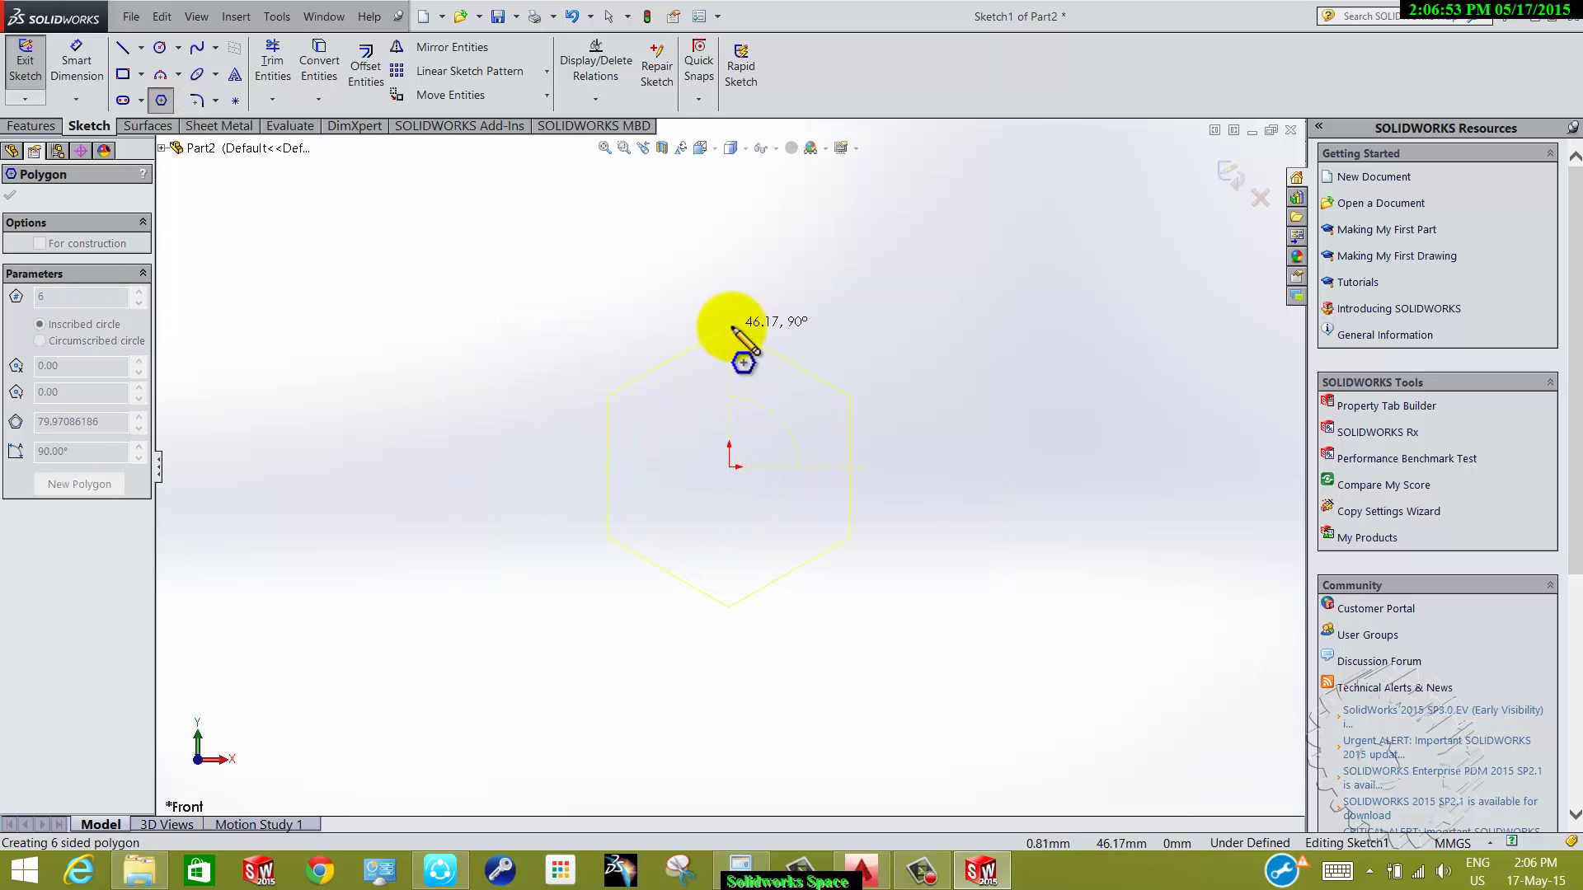
left_click(728, 328)
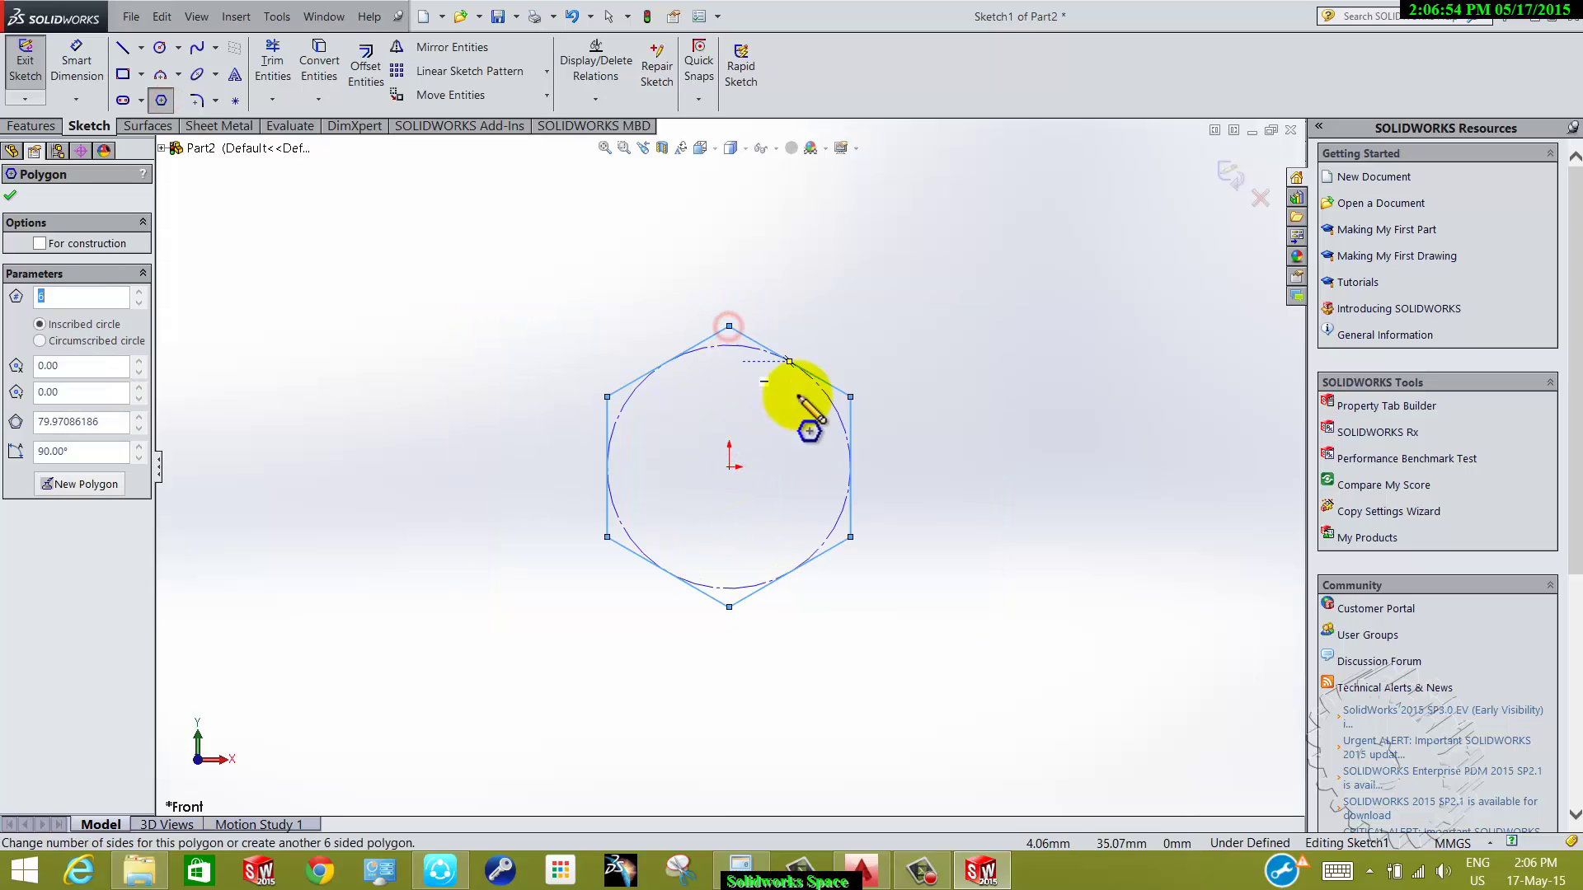
left_click(73, 54)
left_click(606, 522)
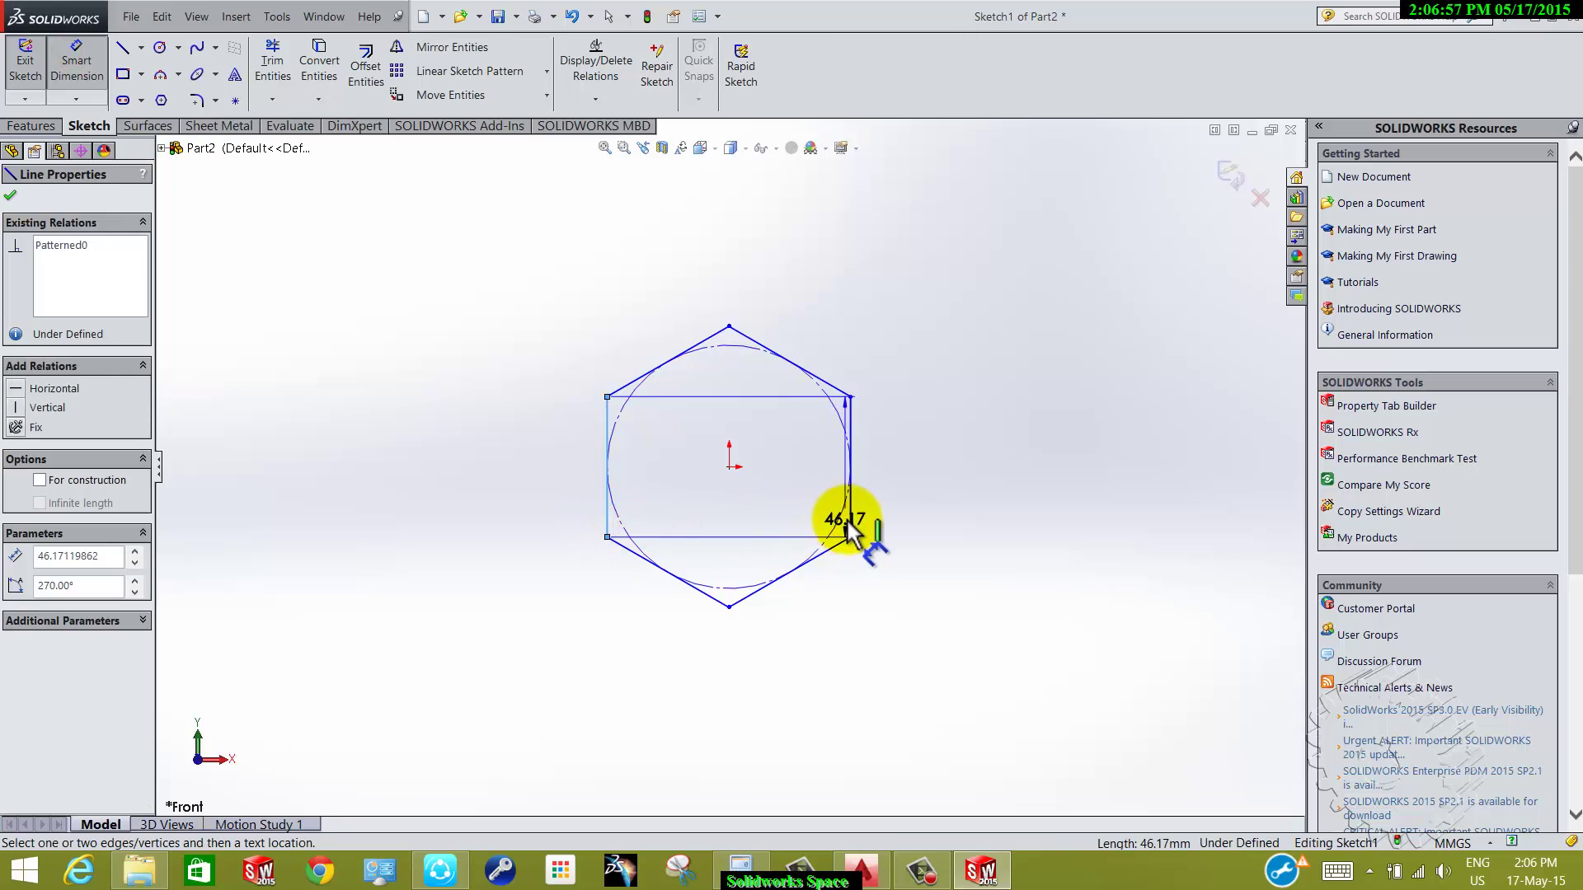
left_click(848, 524)
left_click(697, 664)
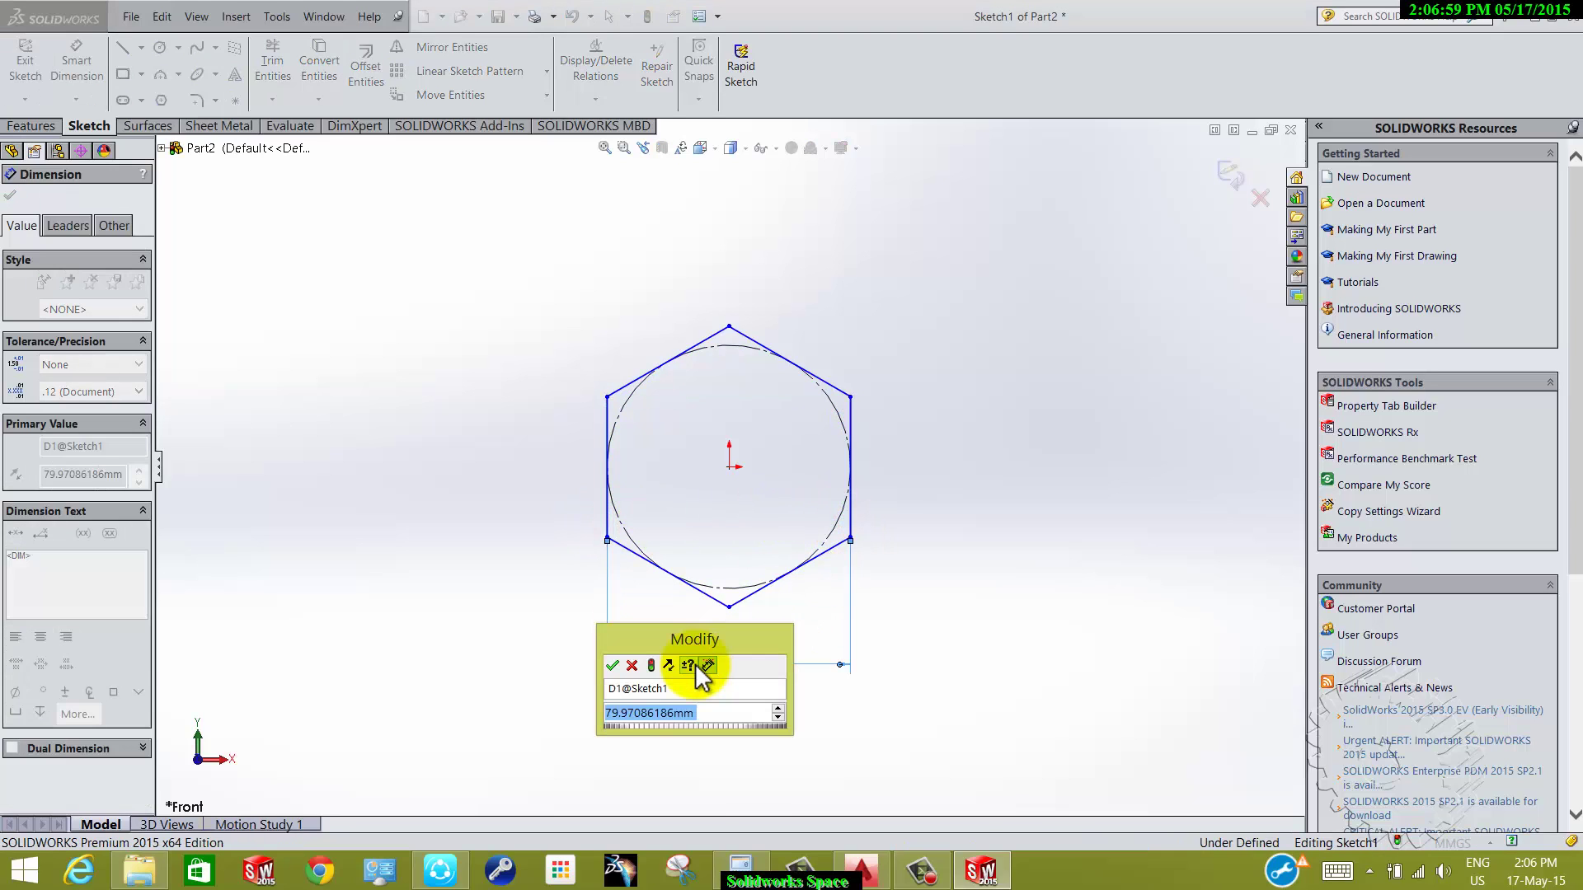
type("12.73")
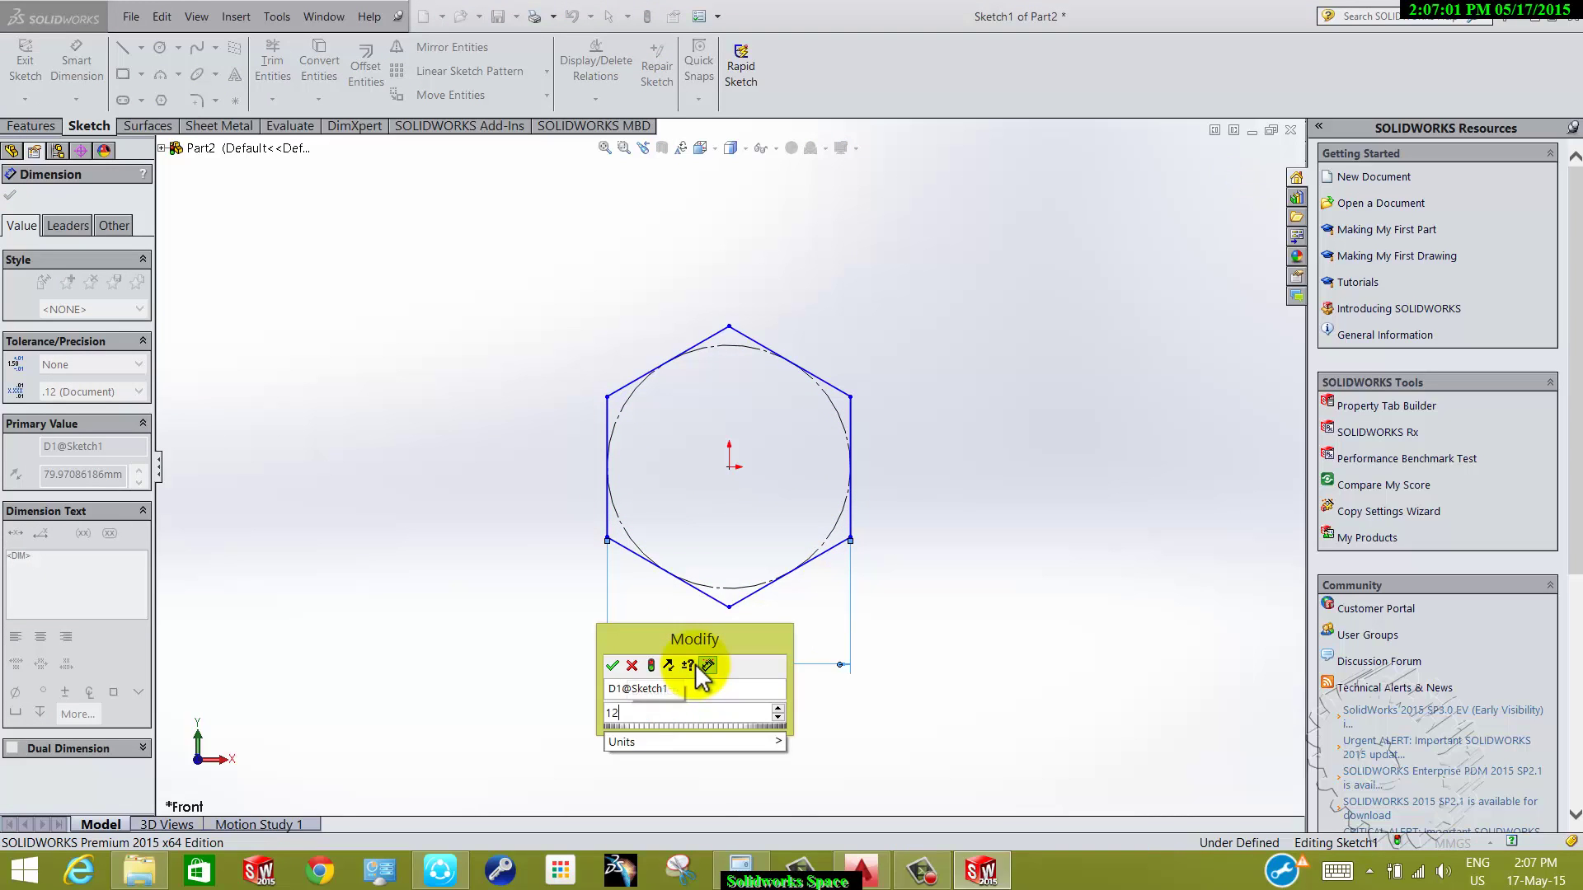
key("Return")
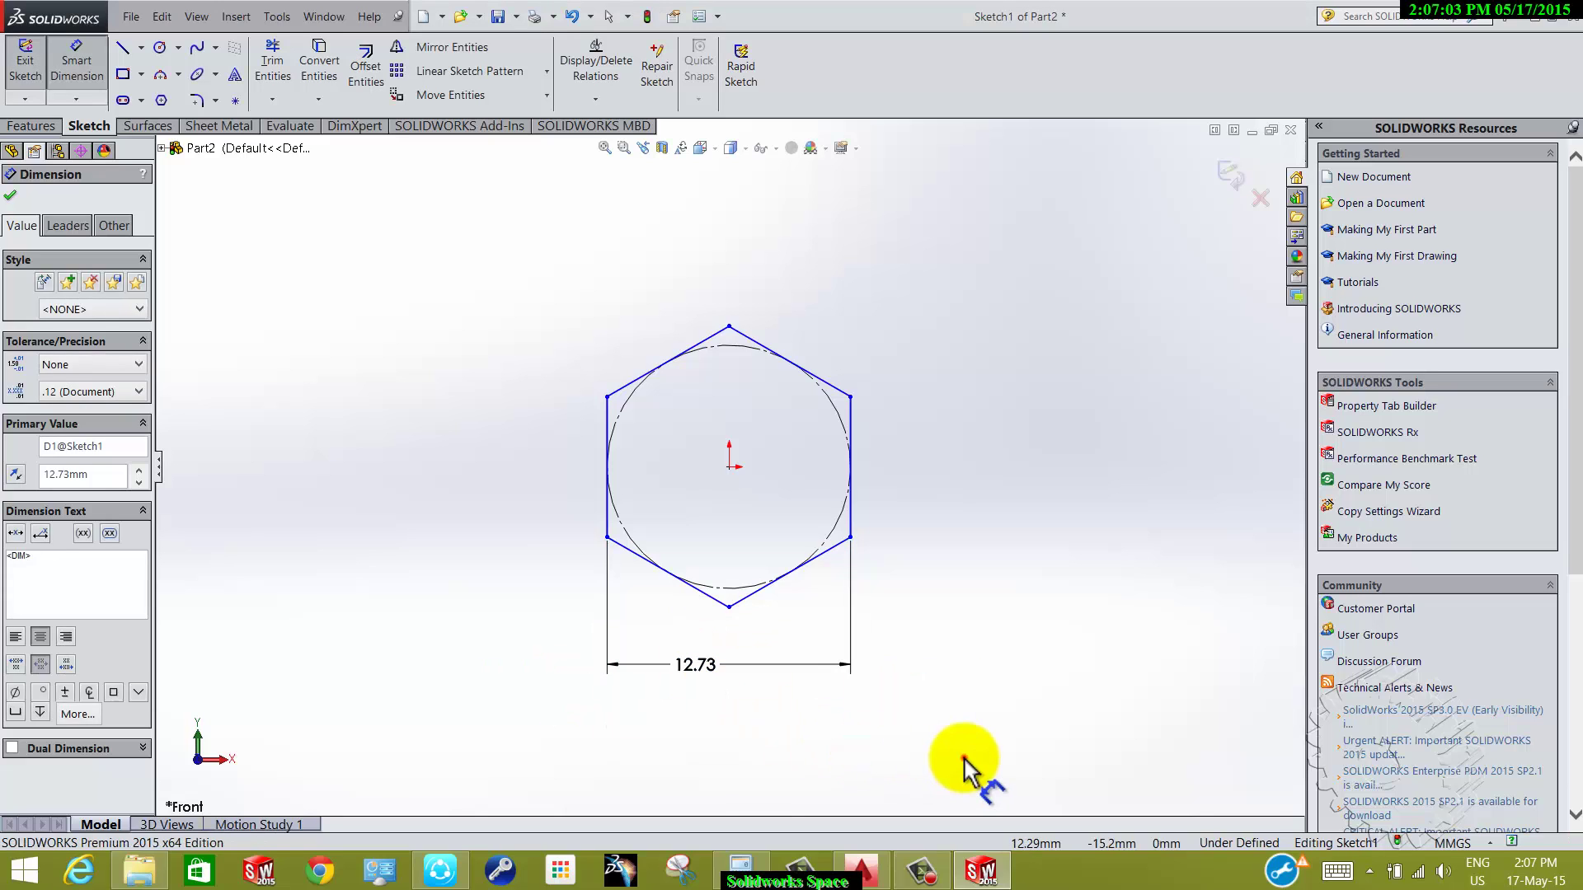
left_click(971, 762)
left_click(886, 874)
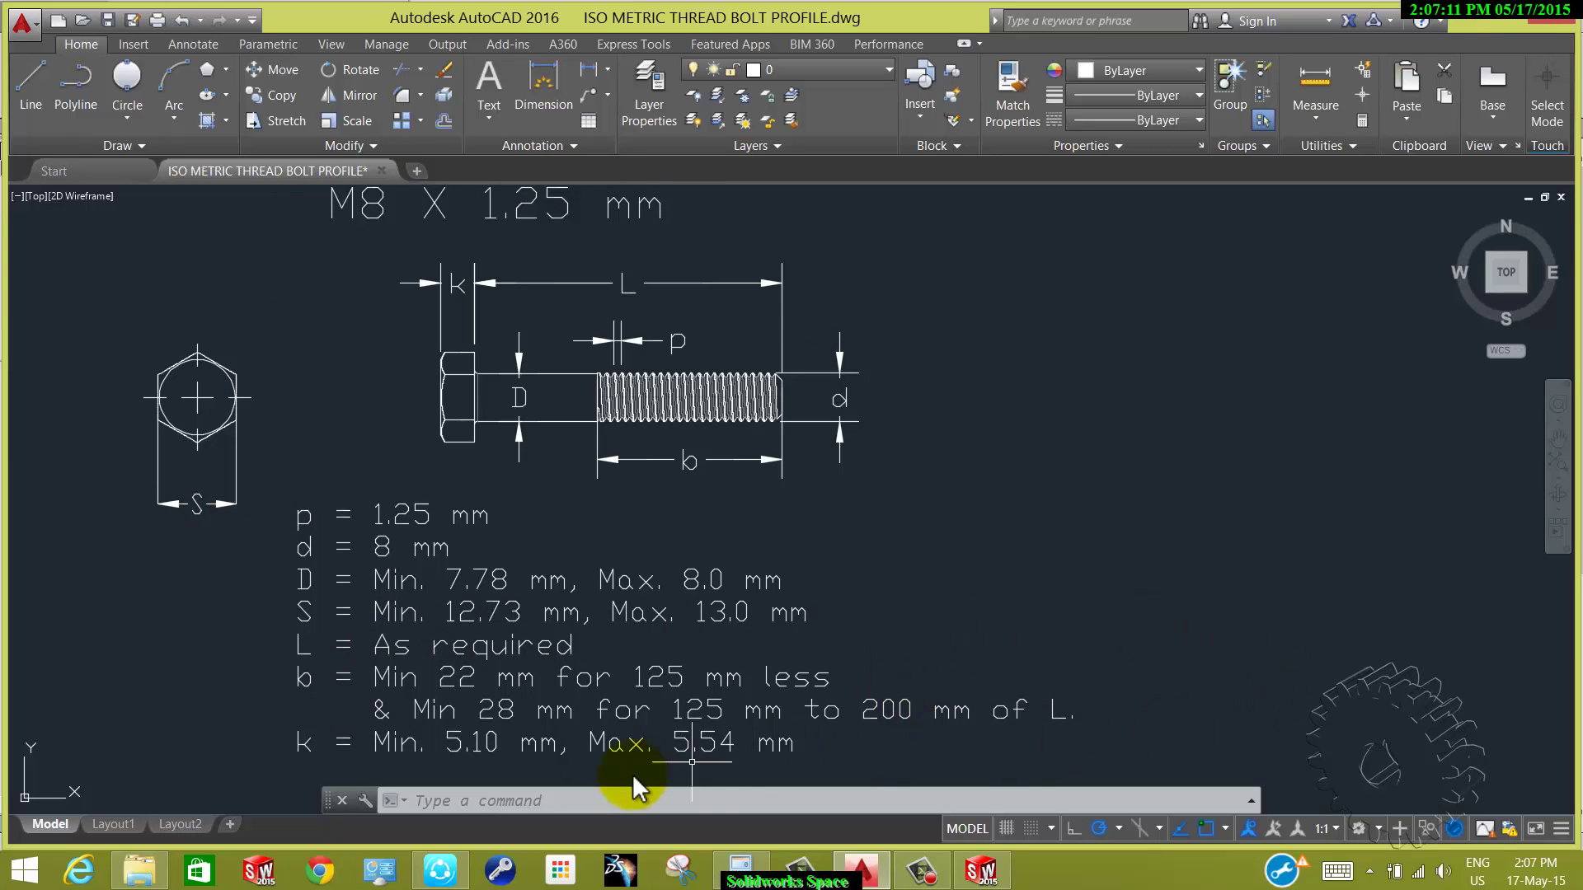
- Pan and zoom over the M8 x 1.25 bolt profile drawing in AutoCAD, then return to SOLIDWORKS
middle_click_drag(981, 507, 975, 537)
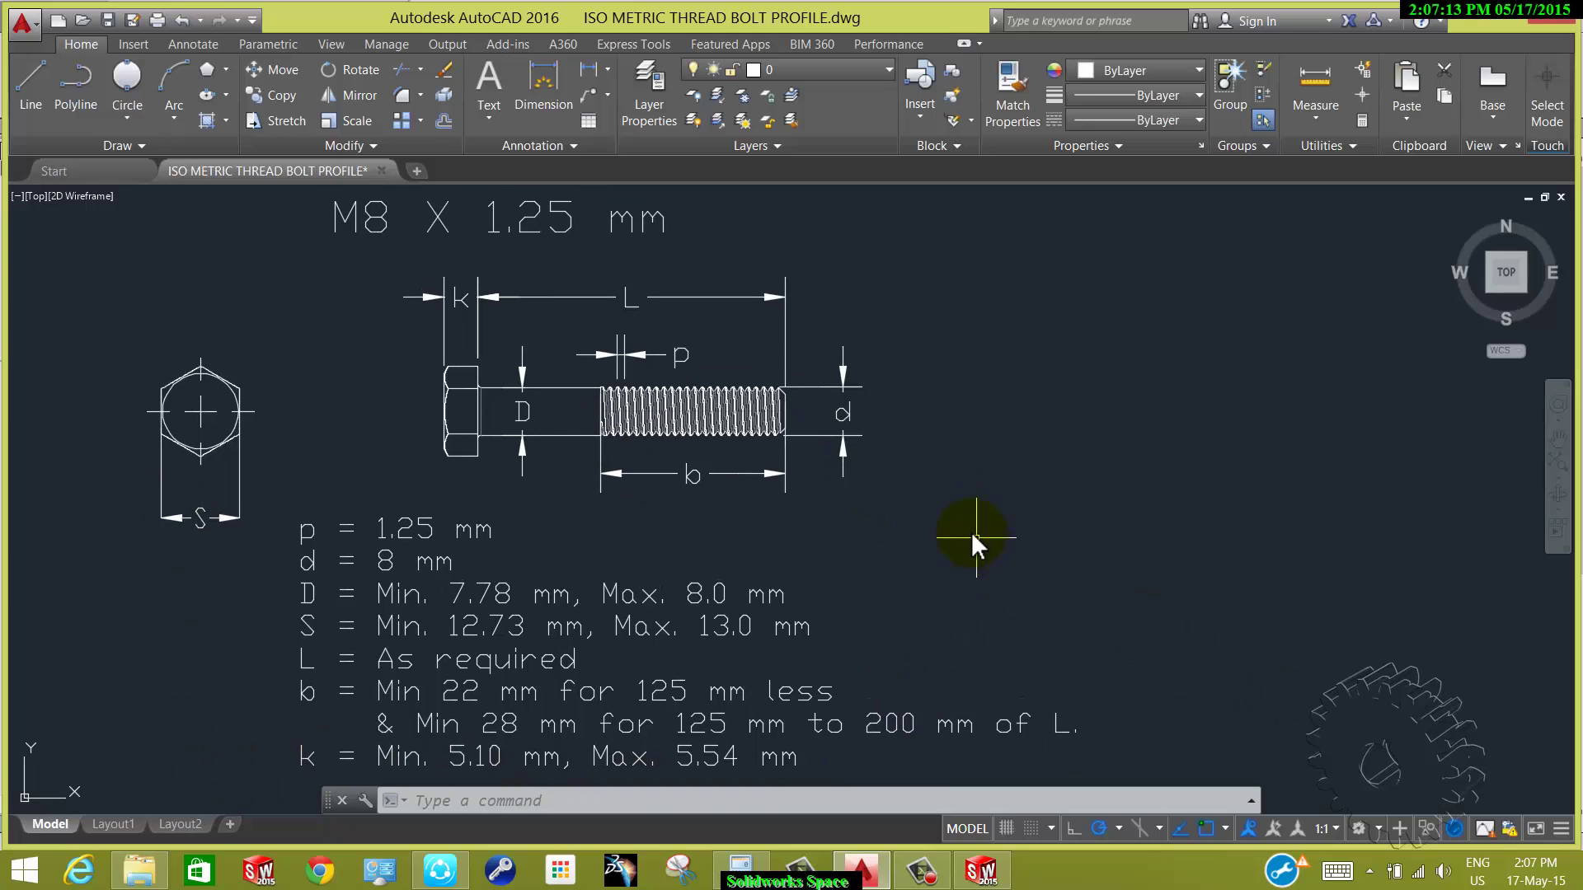
scroll(979, 547, "down", 1)
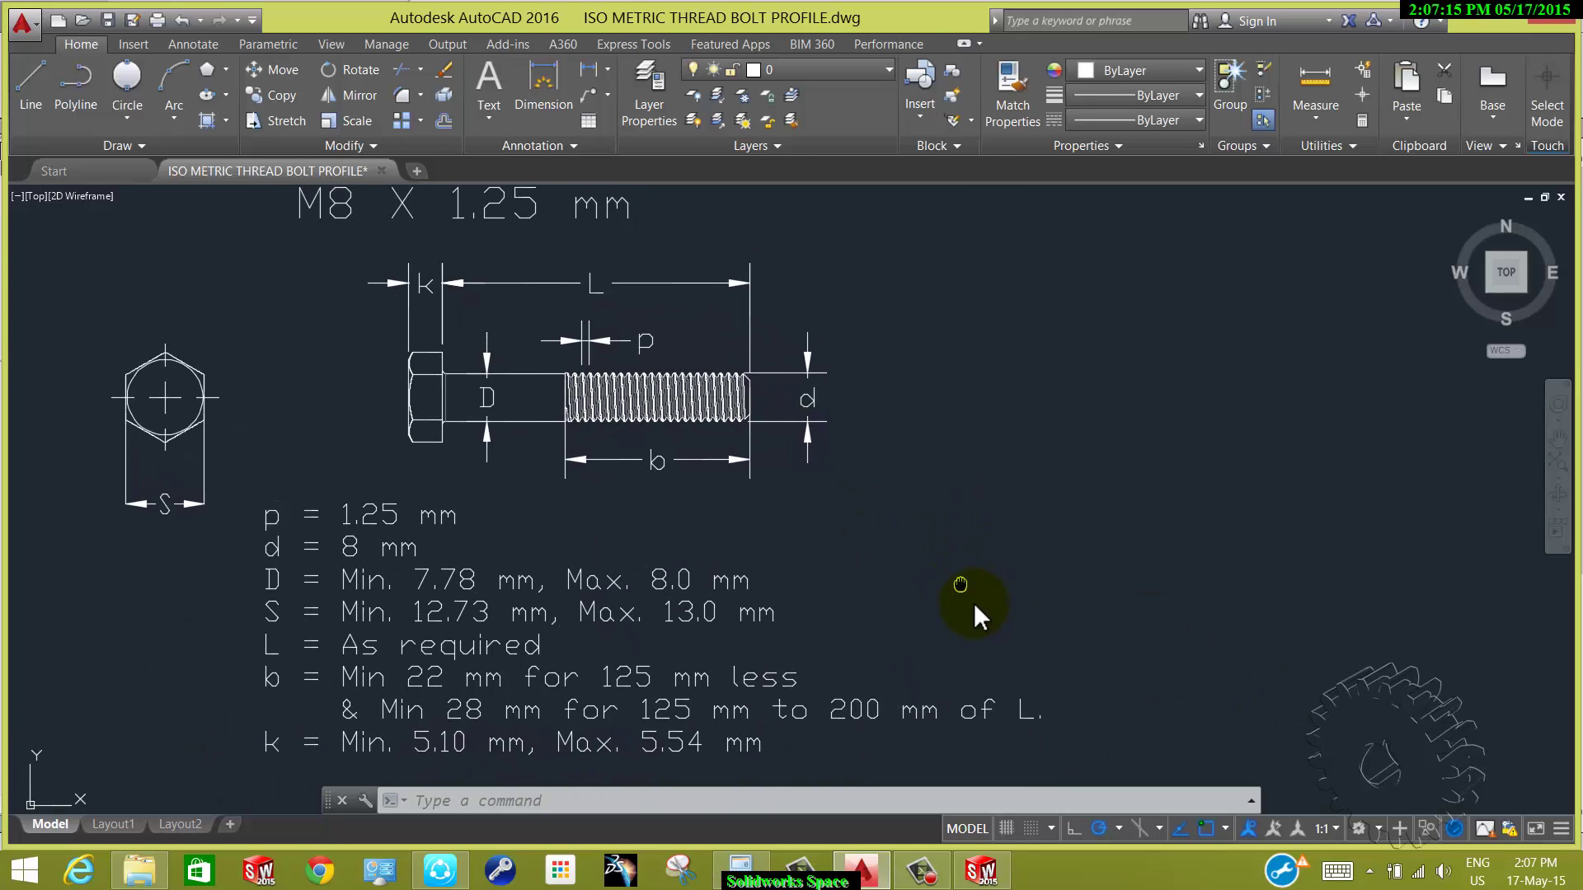
scroll(977, 613, "up", 1)
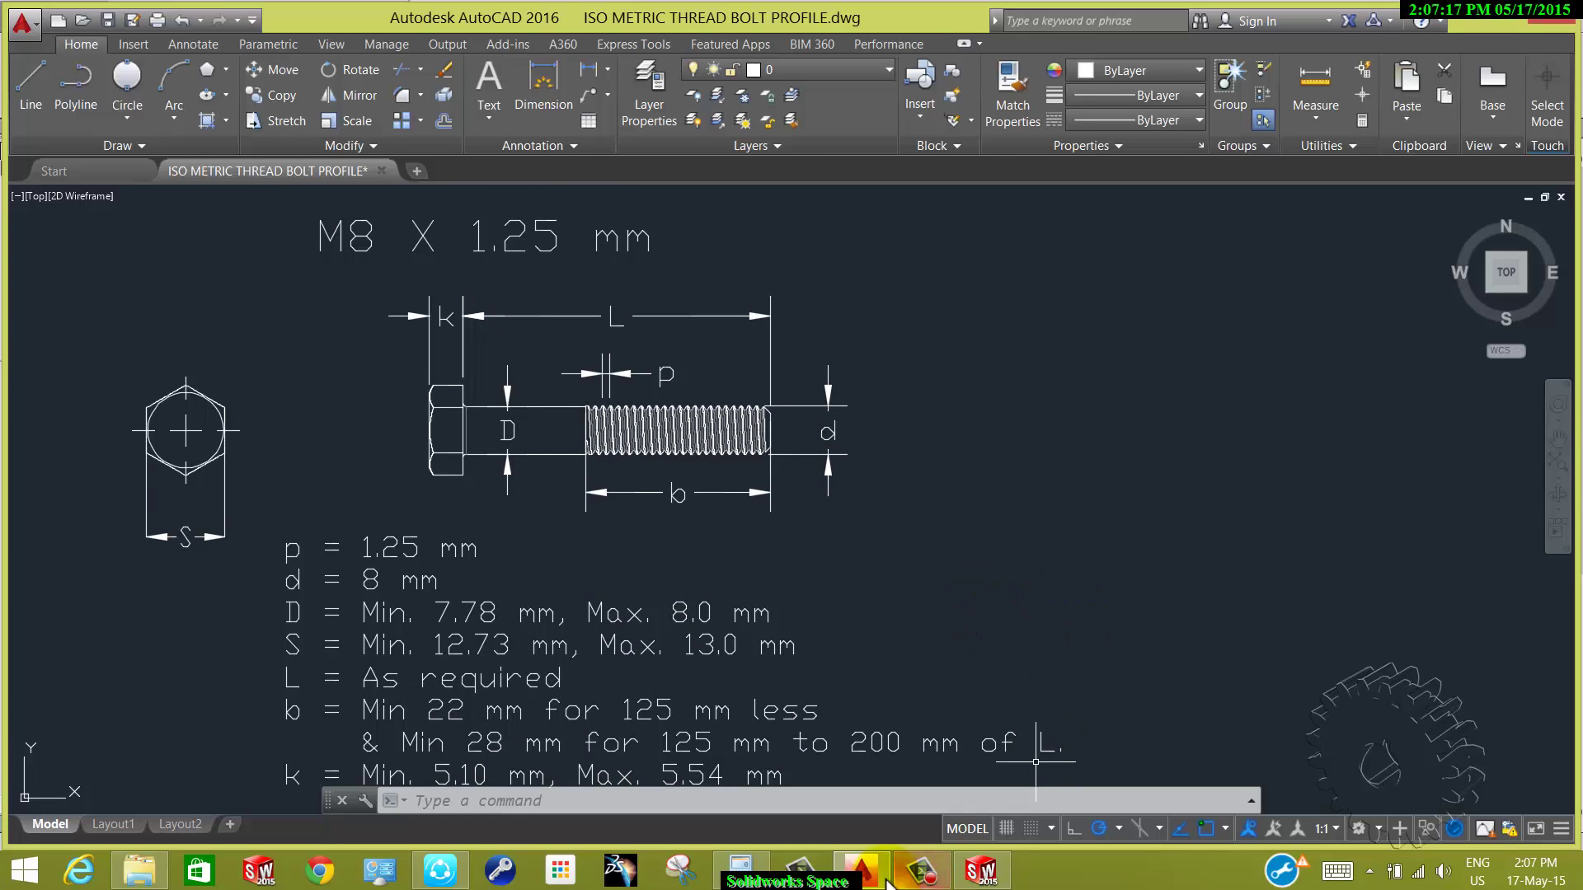
left_click(979, 872)
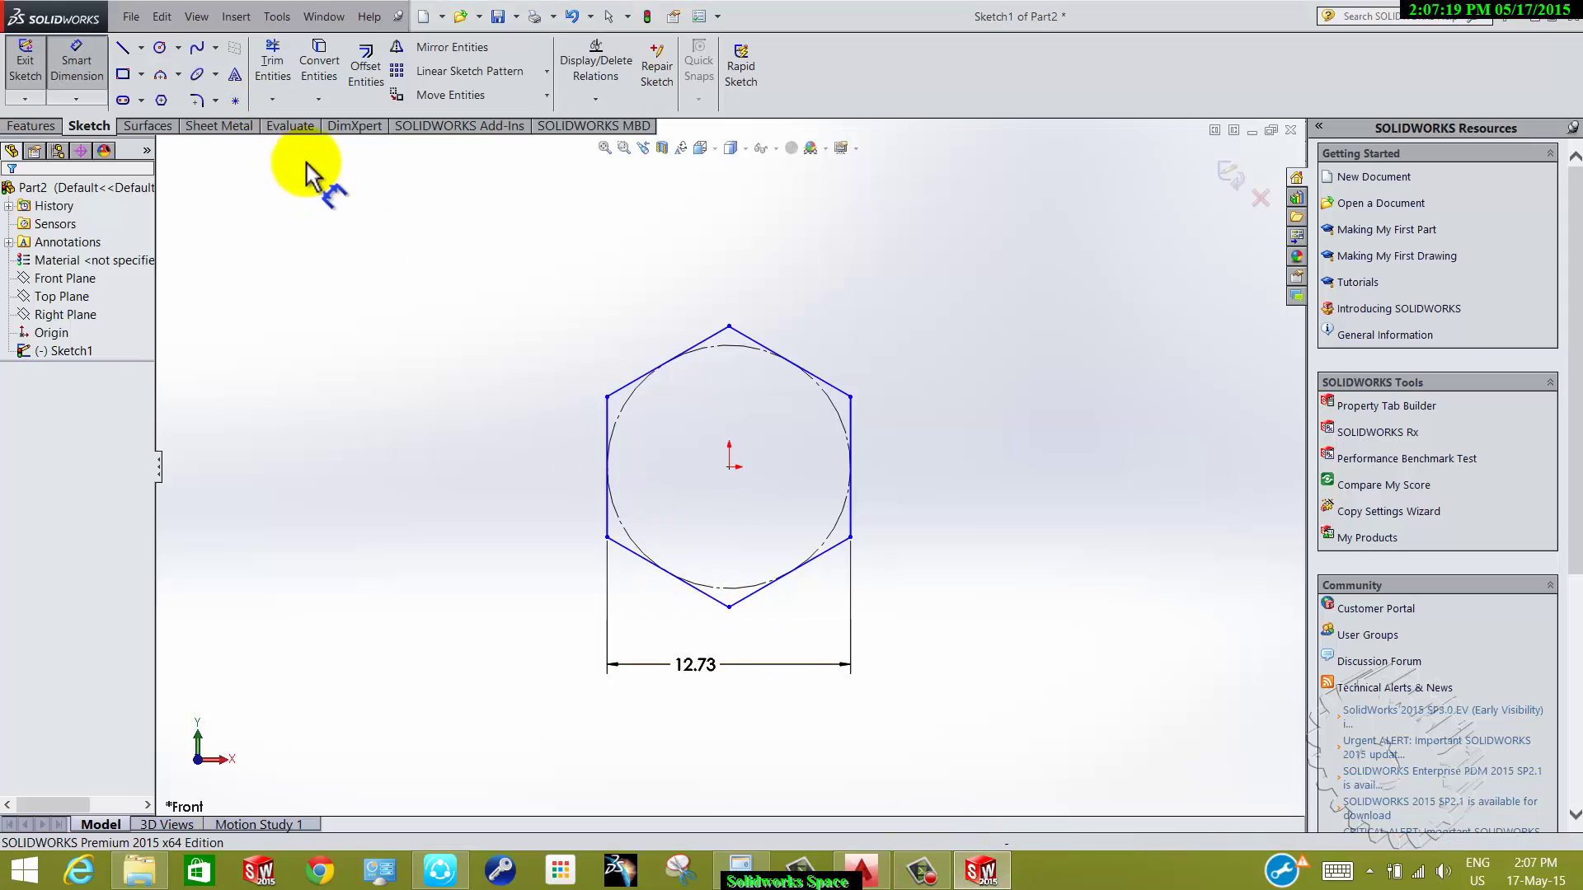
- Fully define the hexagon with a Vertical relation between its top vertex and the origin
key("Escape")
left_click(728, 326)
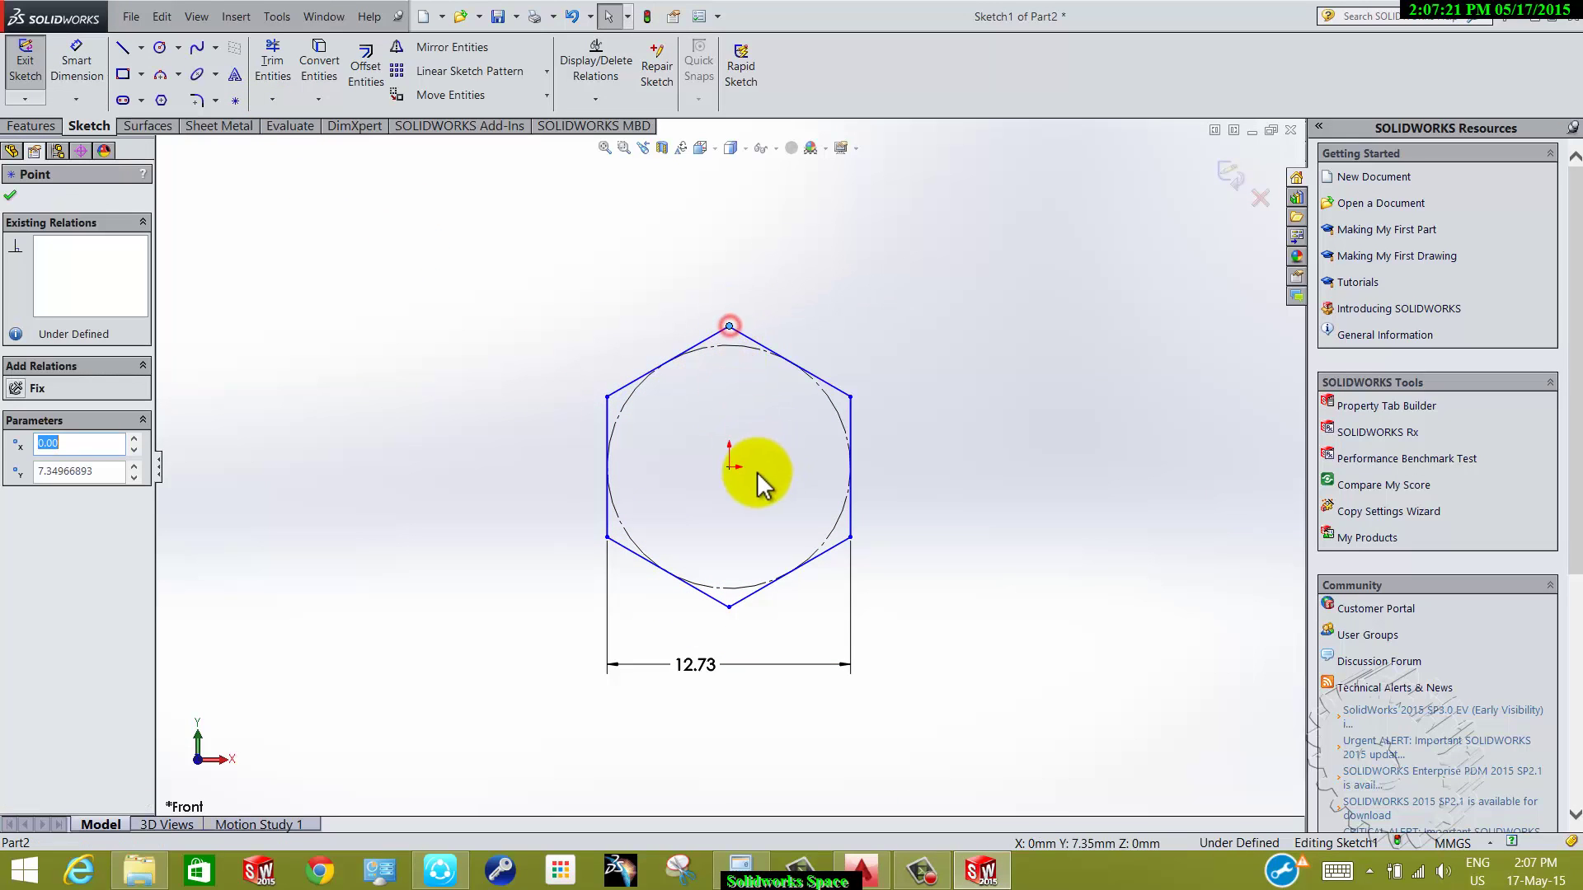
left_click(729, 466, "ctrl")
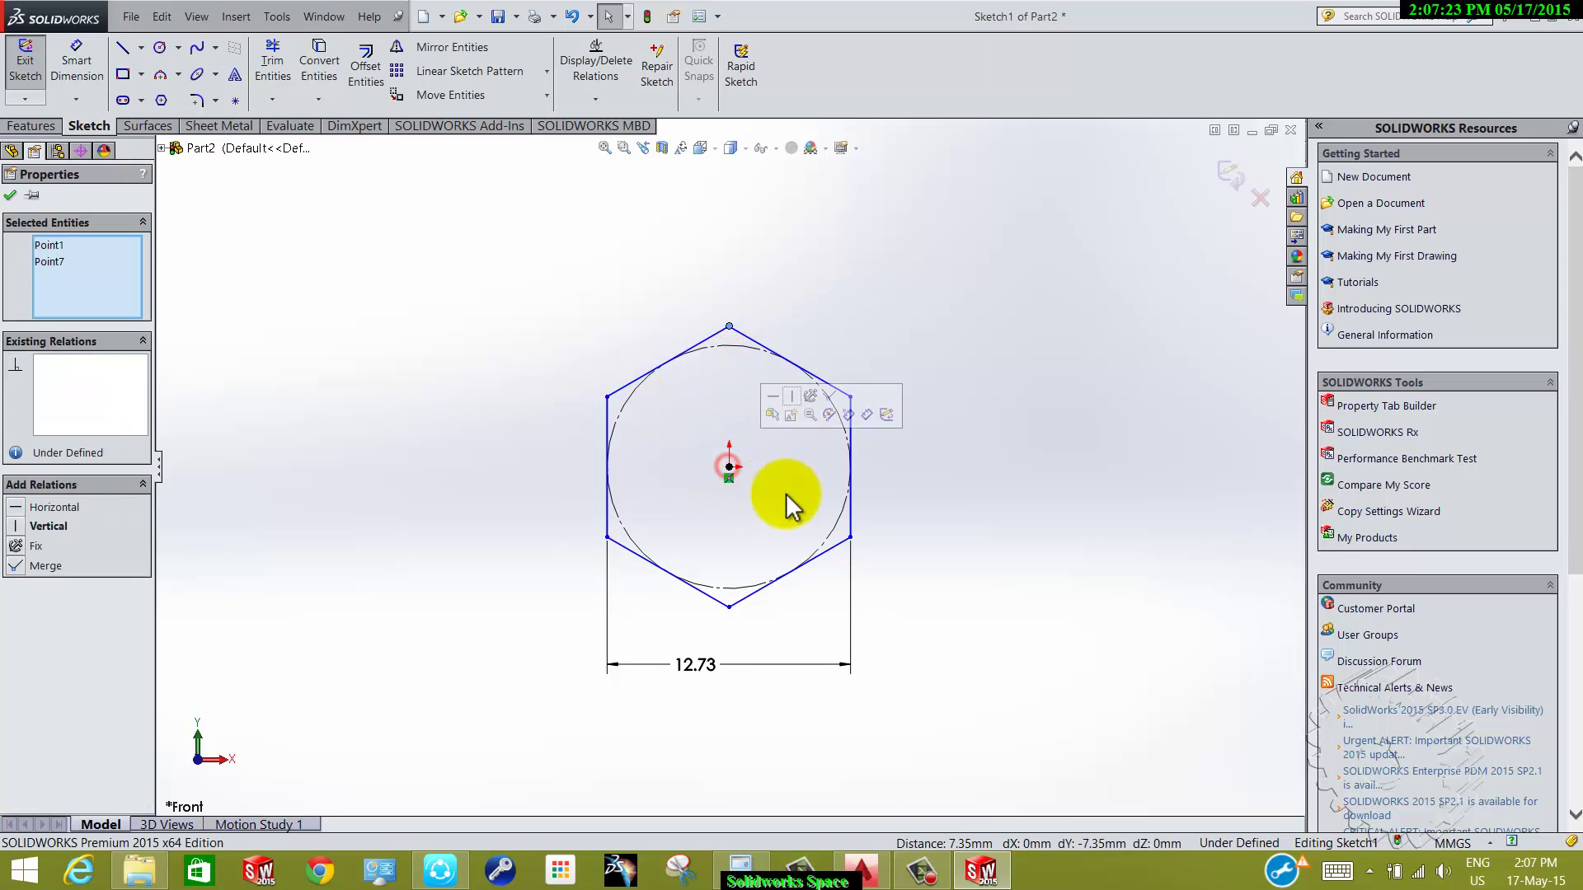
left_click(797, 399)
left_click(1051, 484)
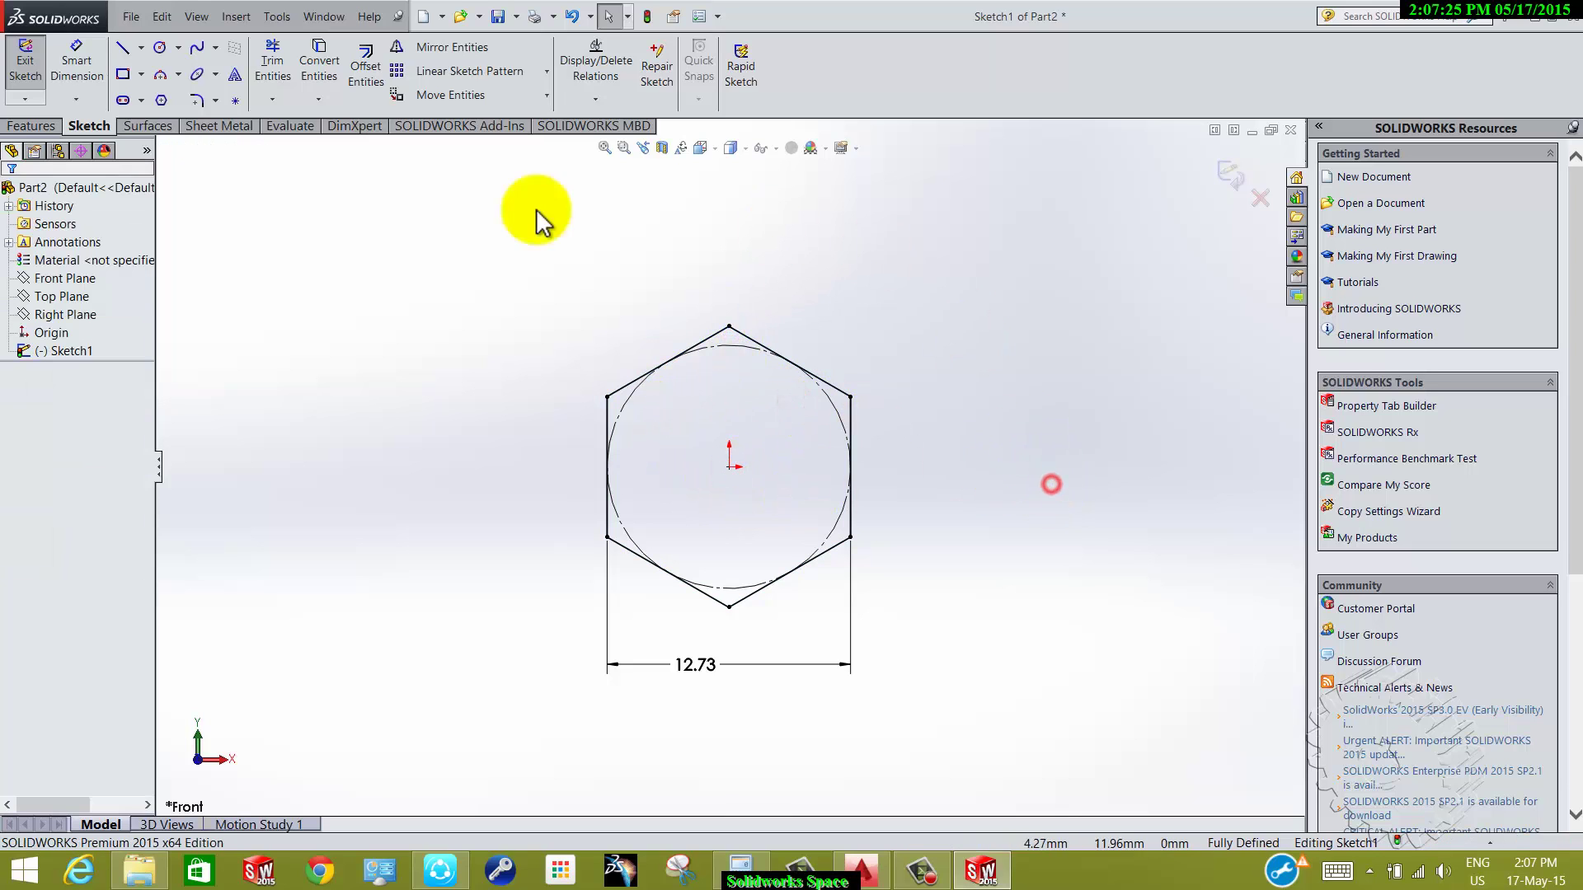
- Extrude the hexagon 5.10 mm in the reversed direction to form the hex head
left_click(25, 59)
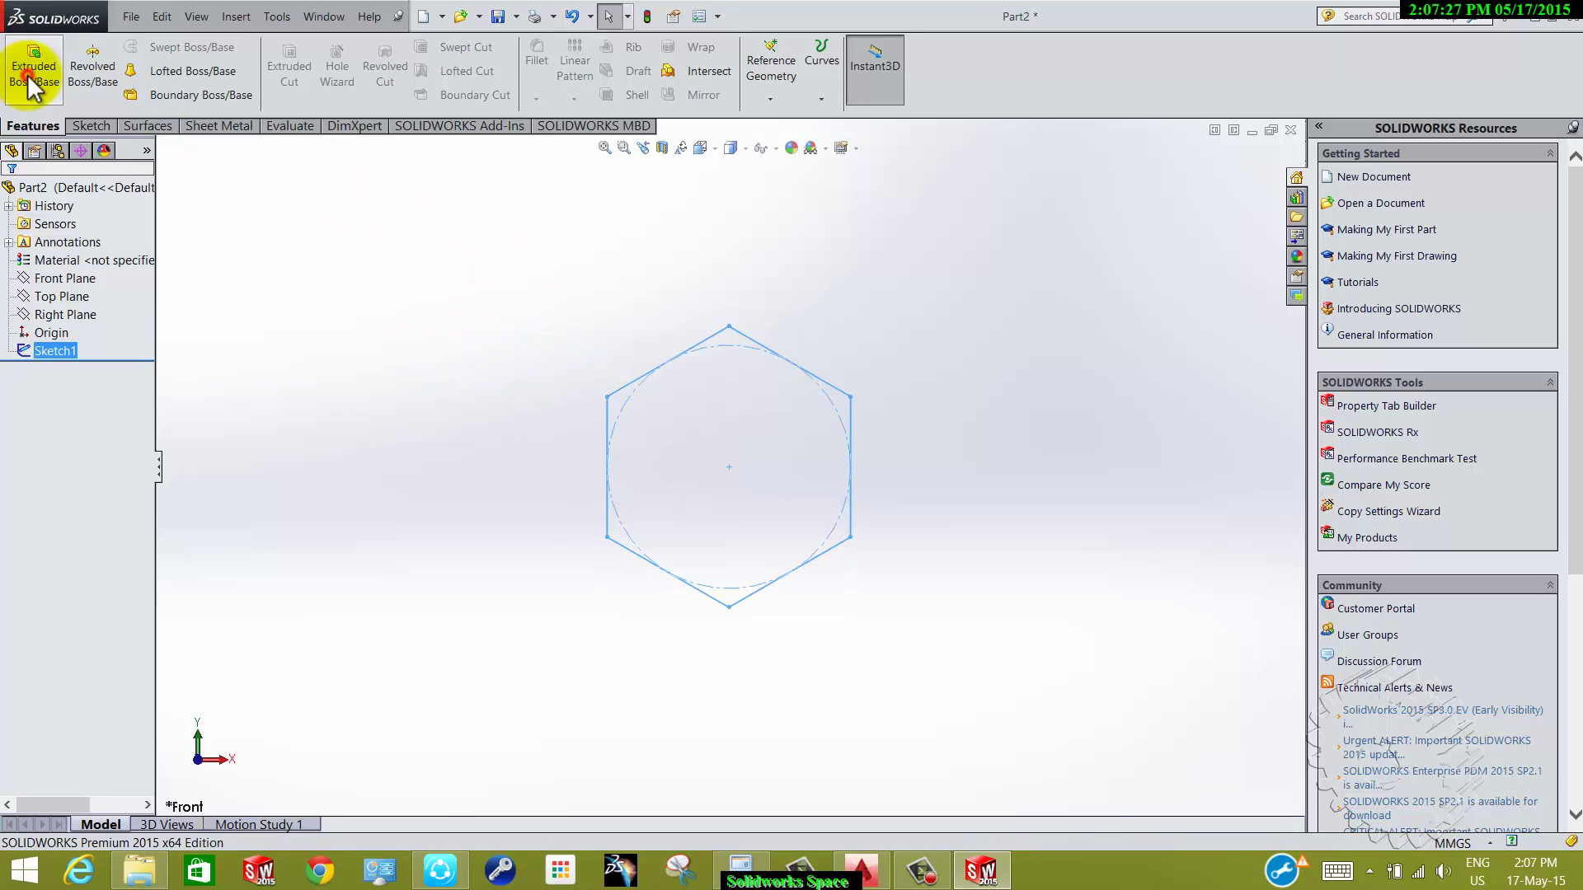
left_click(29, 80)
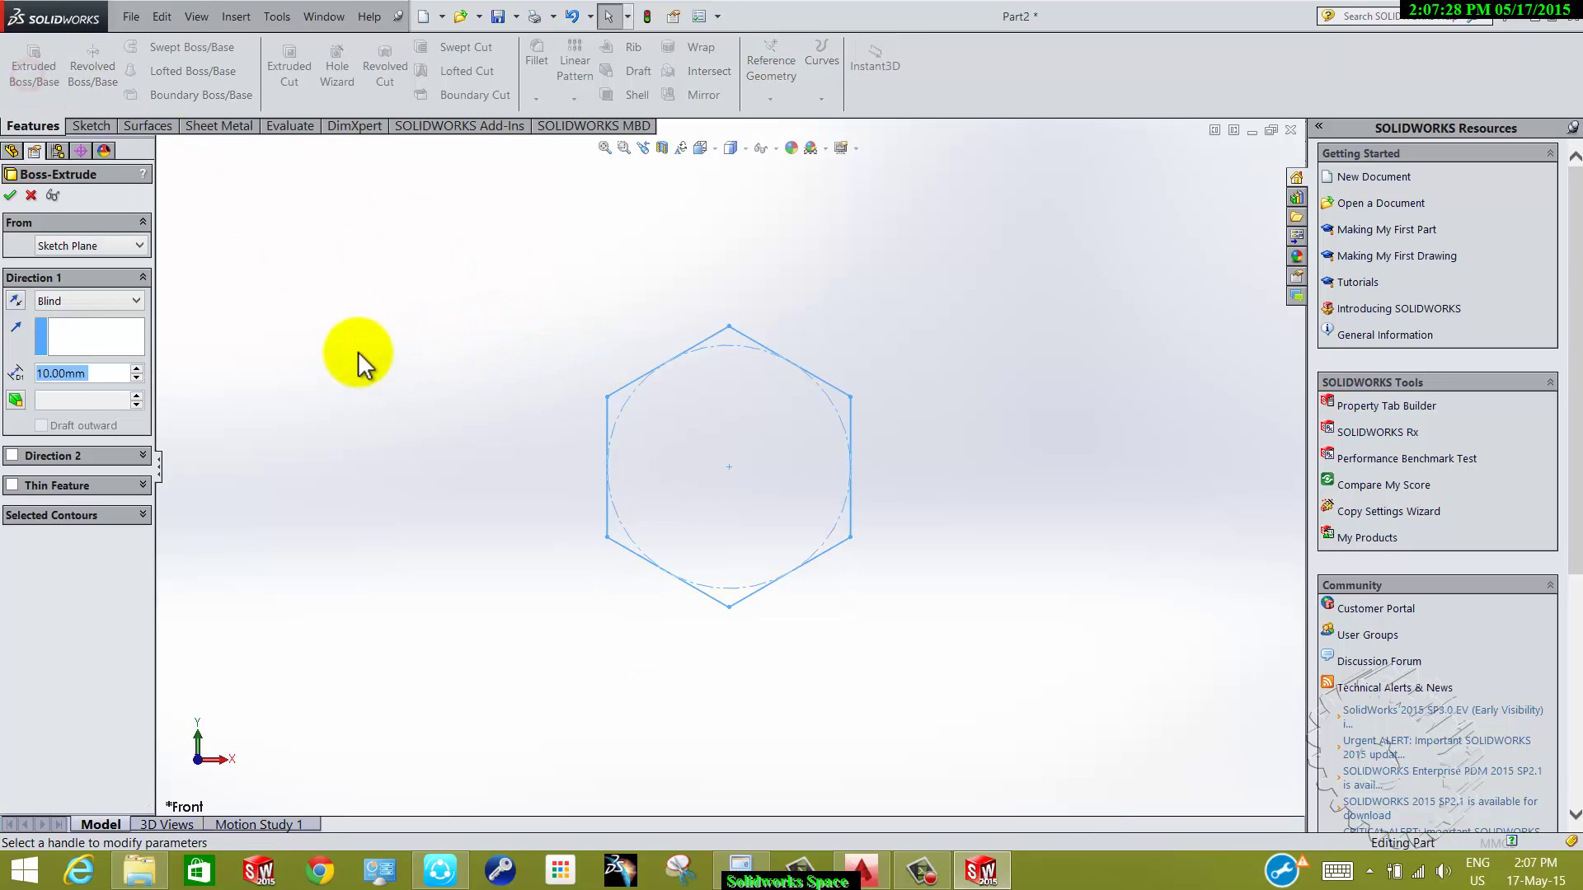
left_click(17, 301)
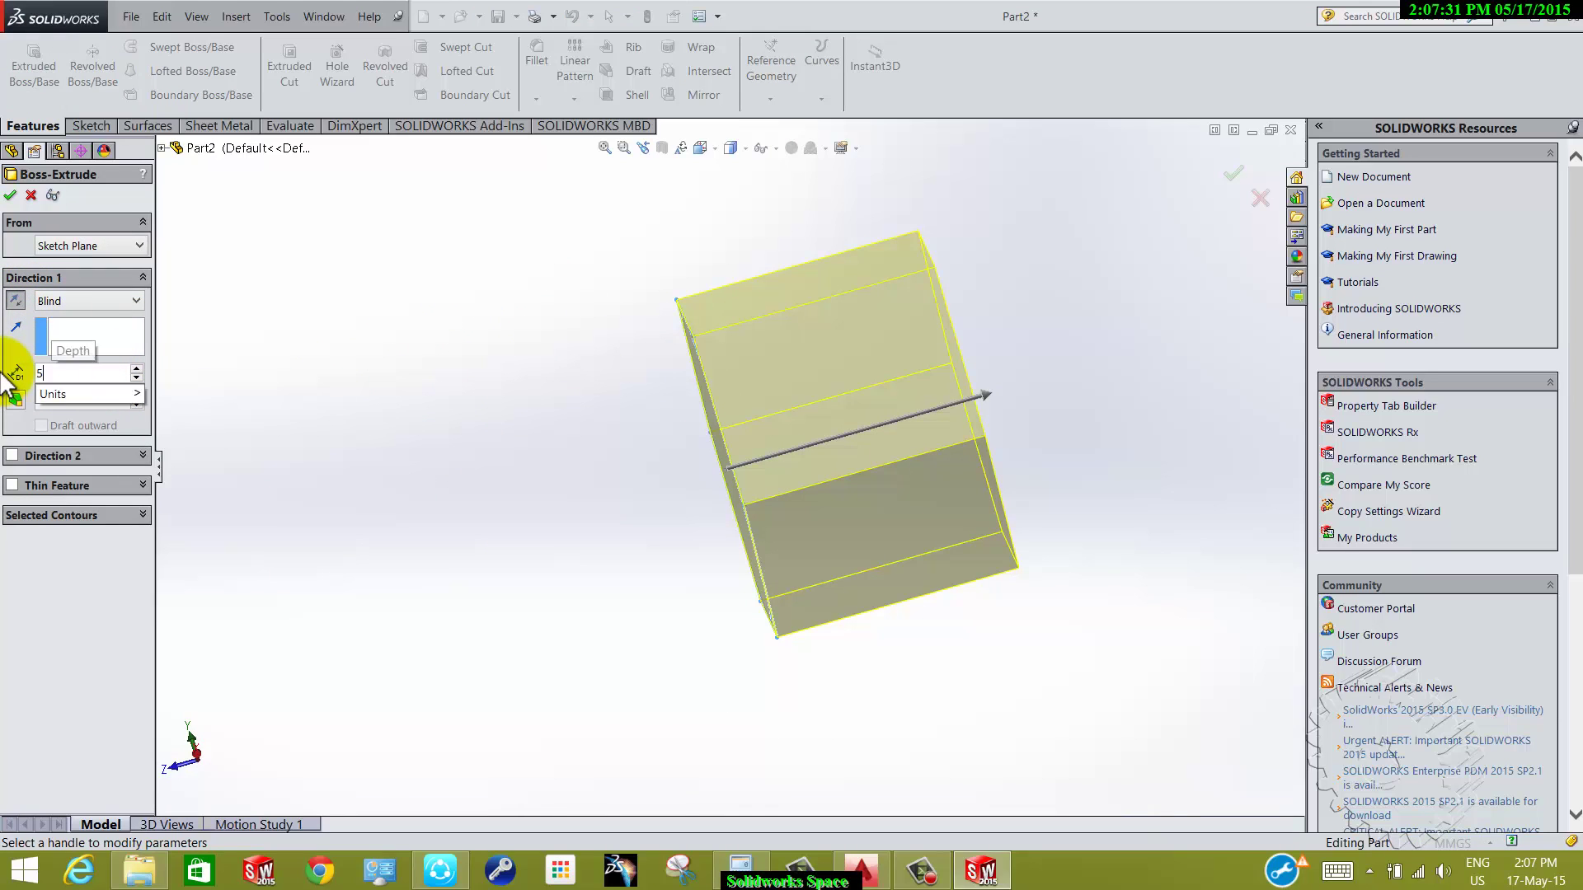
type(".10mm")
key("Return")
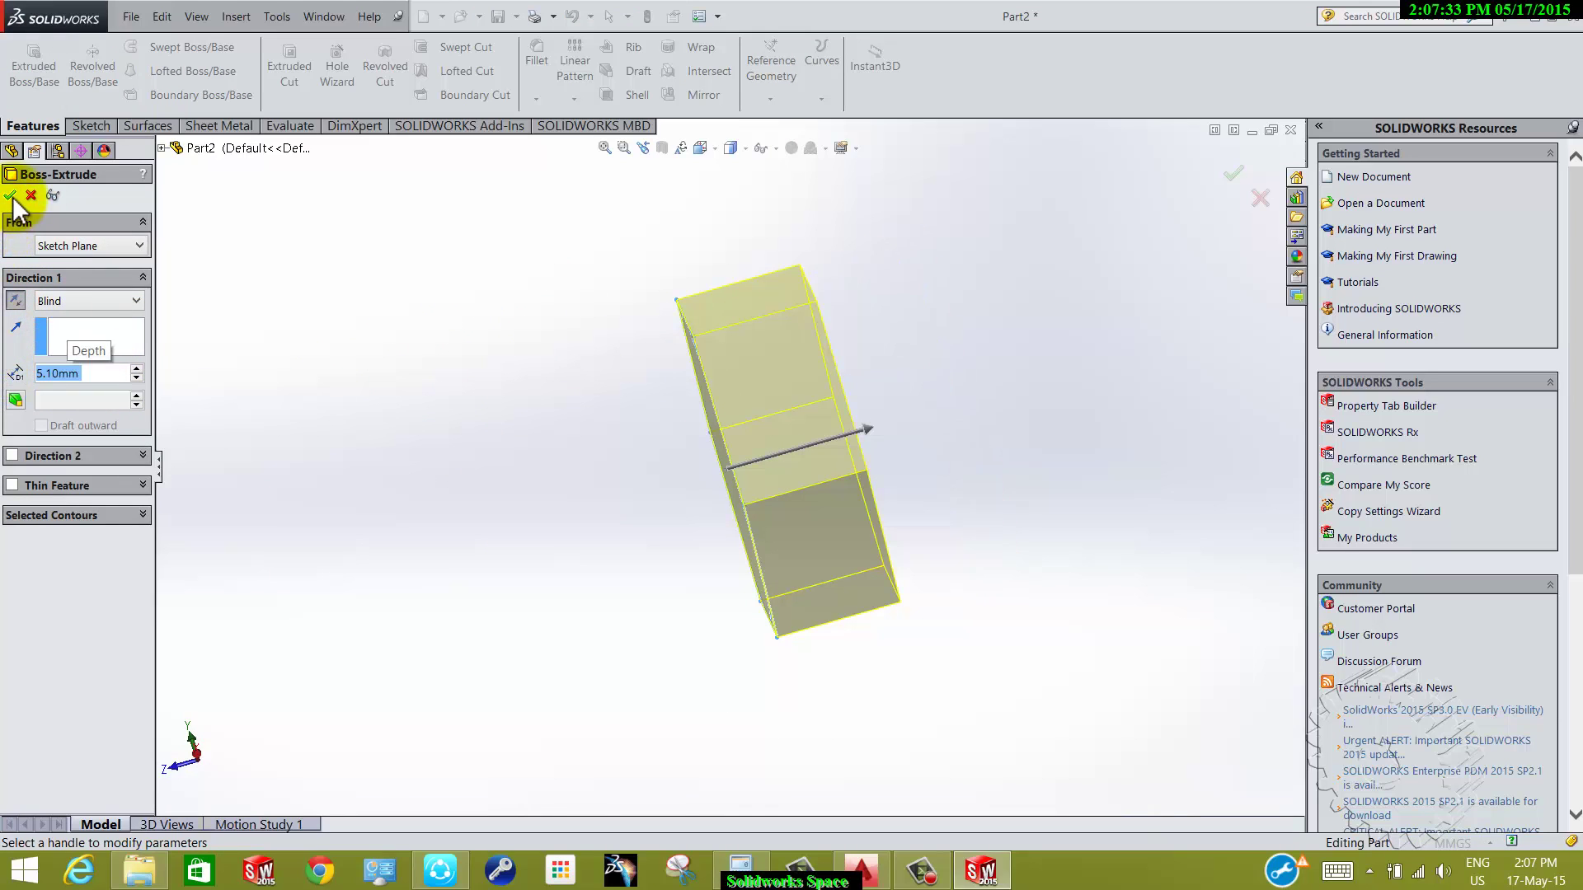
left_click(12, 195)
mouse_move(566, 516)
middle_mouse_down()
mouse_move(434, 519)
mouse_move(470, 601)
mouse_move(486, 595)
mouse_move(462, 560)
mouse_move(520, 537)
mouse_move(434, 583)
mouse_move(486, 536)
mouse_move(777, 630)
middle_mouse_up()
- Sketch a 7.78 mm diameter circle centred on the hex head face
left_click(814, 466)
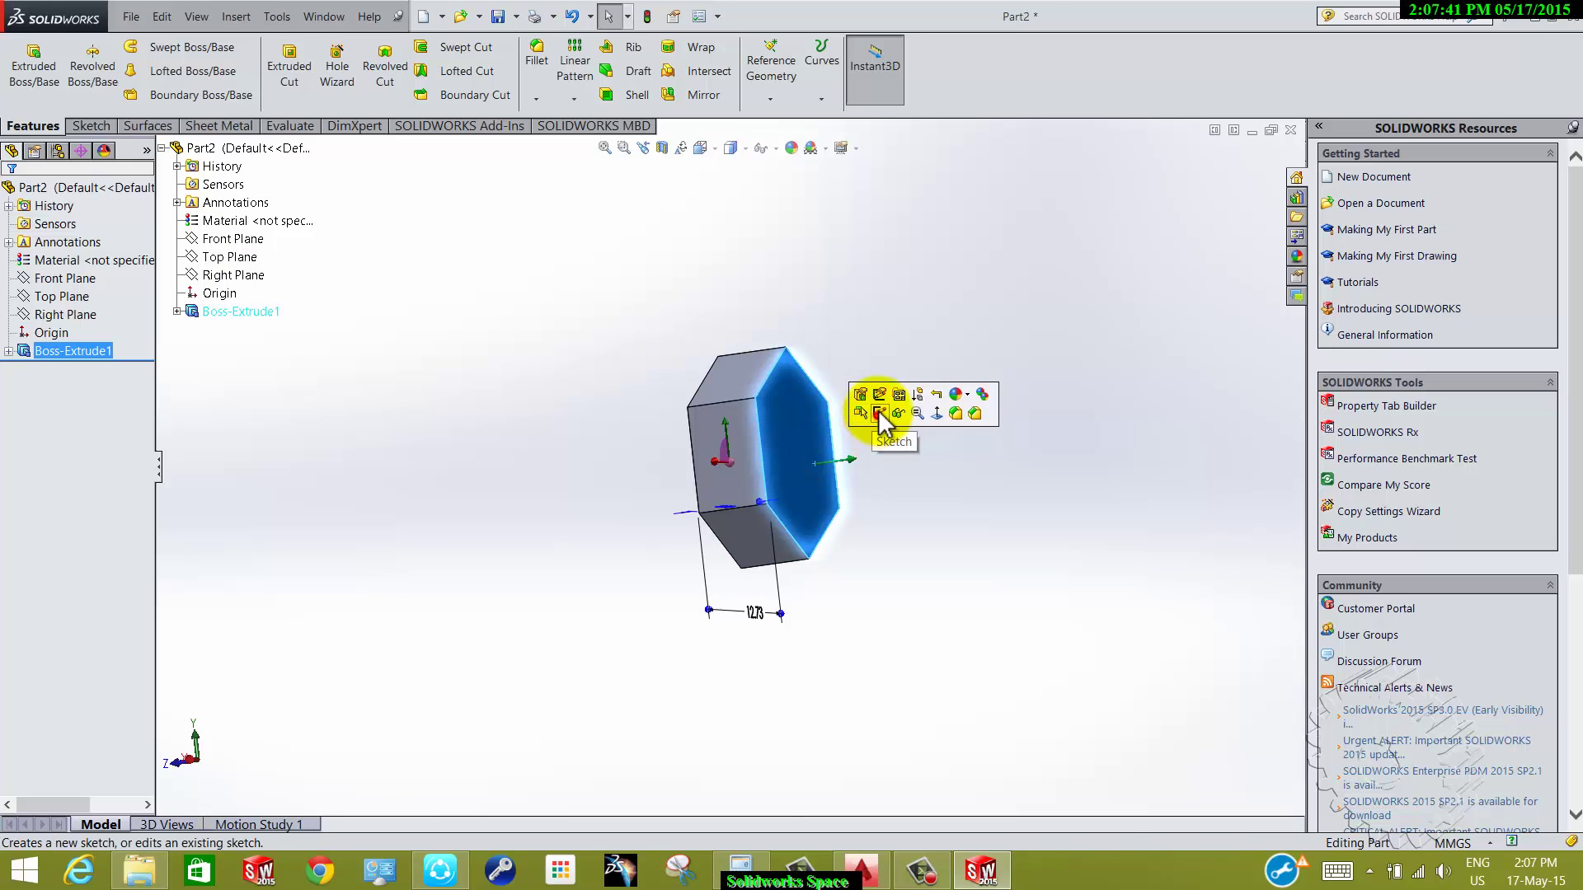
left_click(881, 421)
left_click(159, 47)
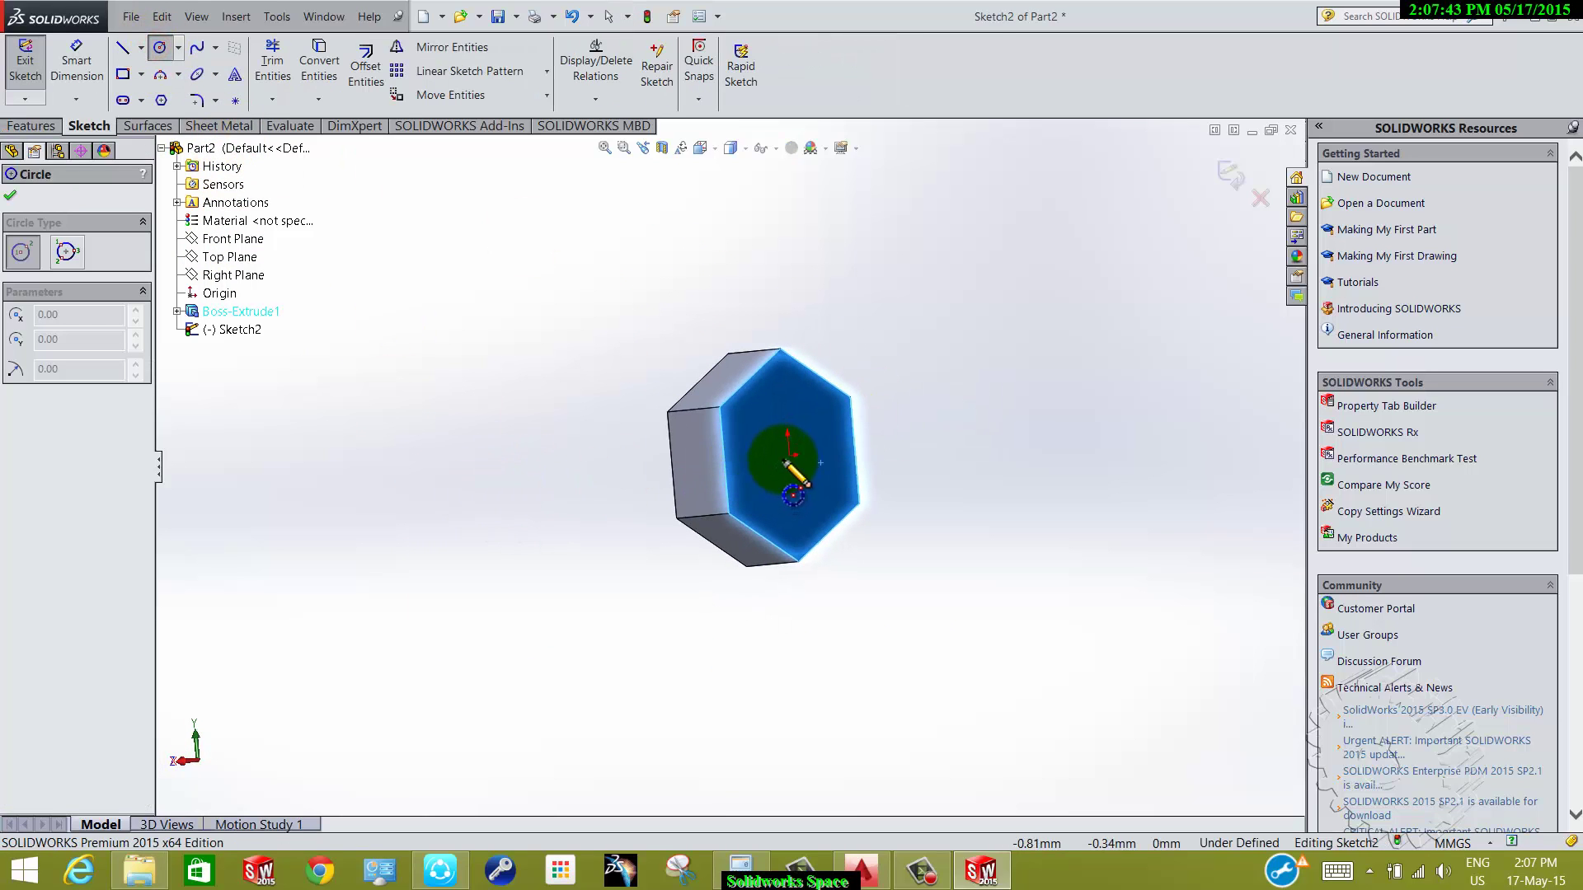
left_click_drag(790, 456, 829, 461)
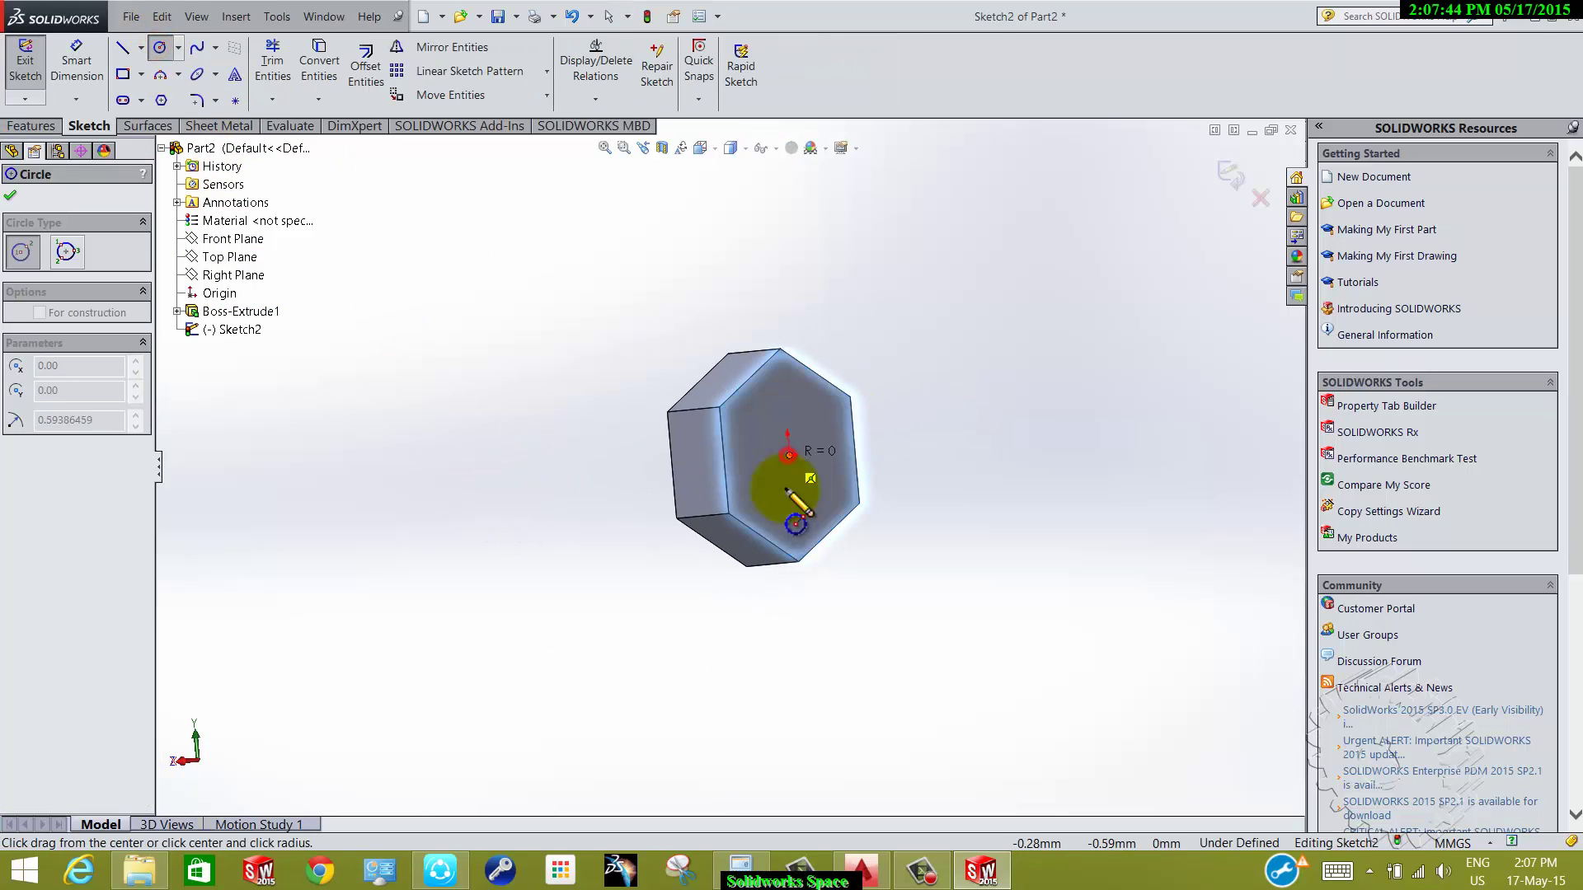
left_click(77, 61)
left_click(600, 264)
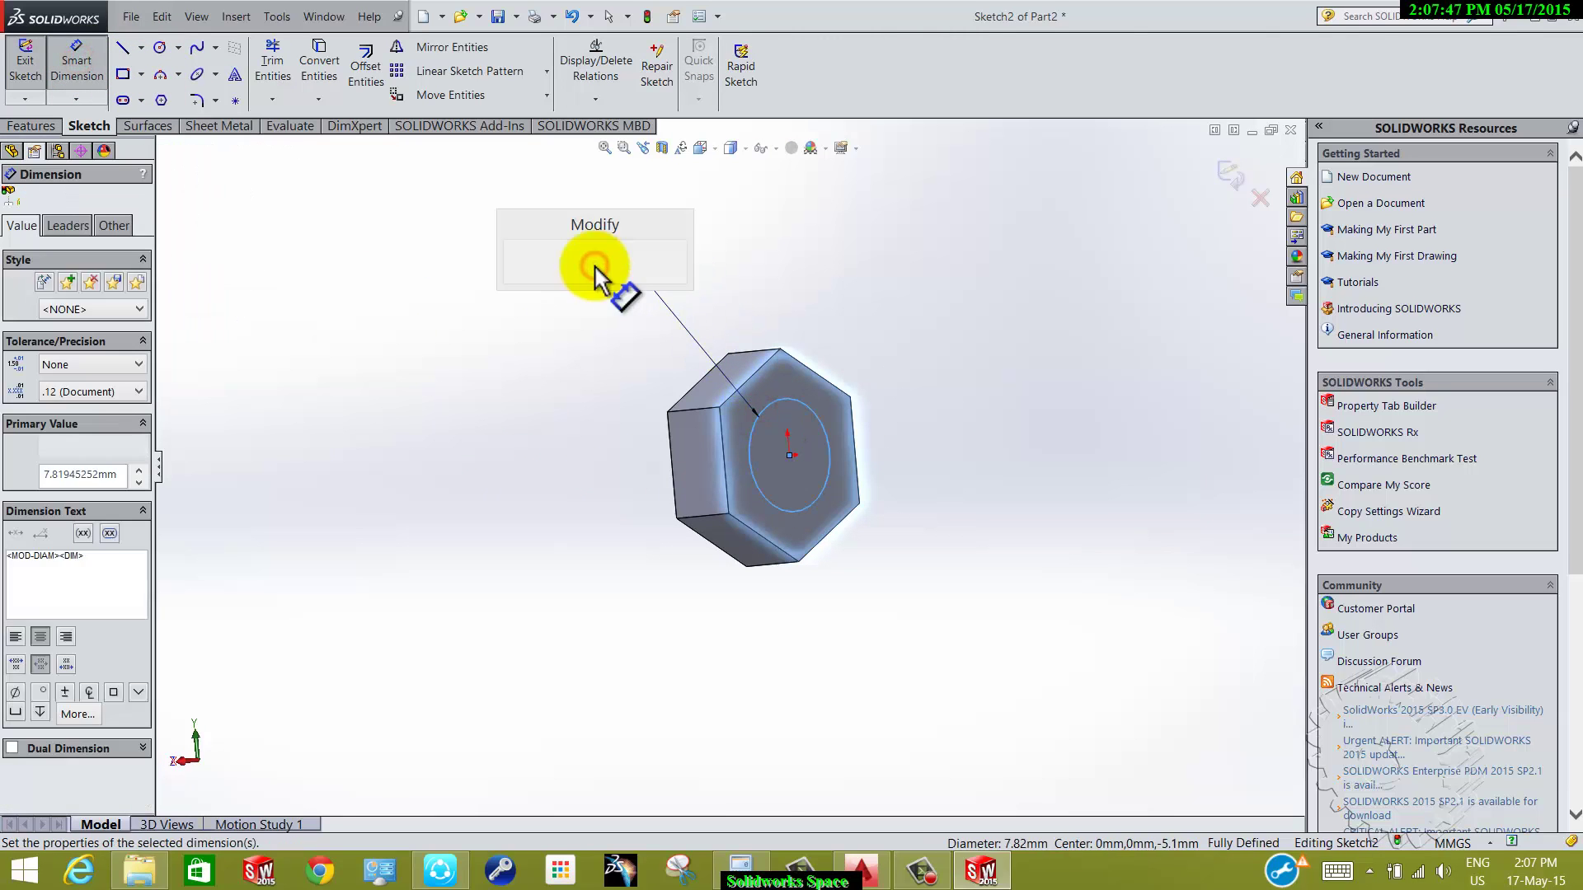
type("7")
type("8")
key("Return")
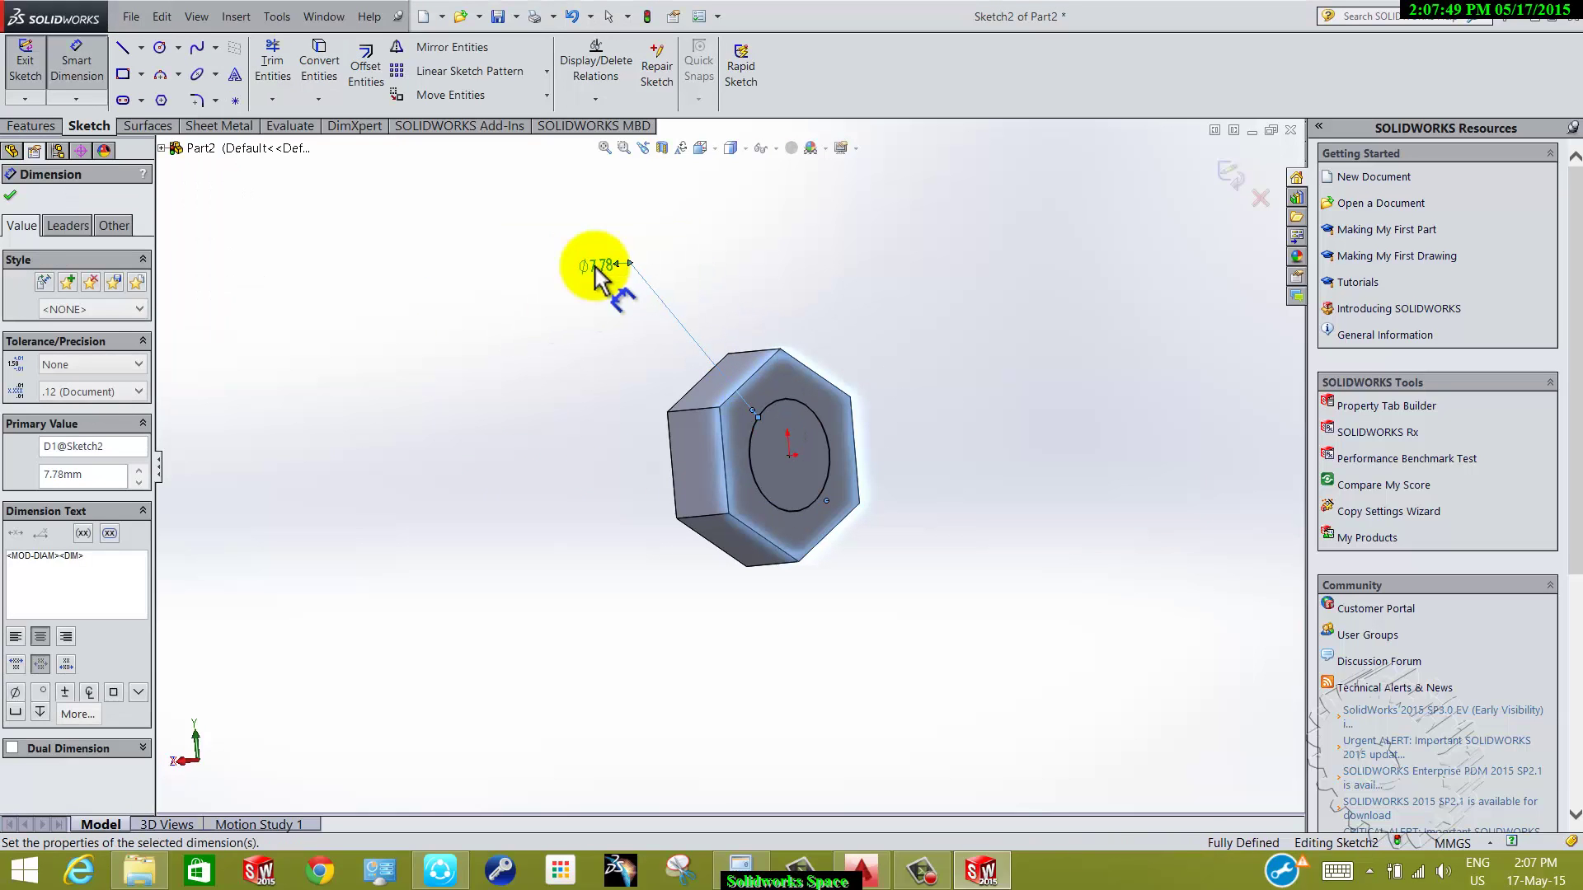
- Extrude the circle 20 mm, merged with the head, into the cylindrical shank
left_click(18, 78)
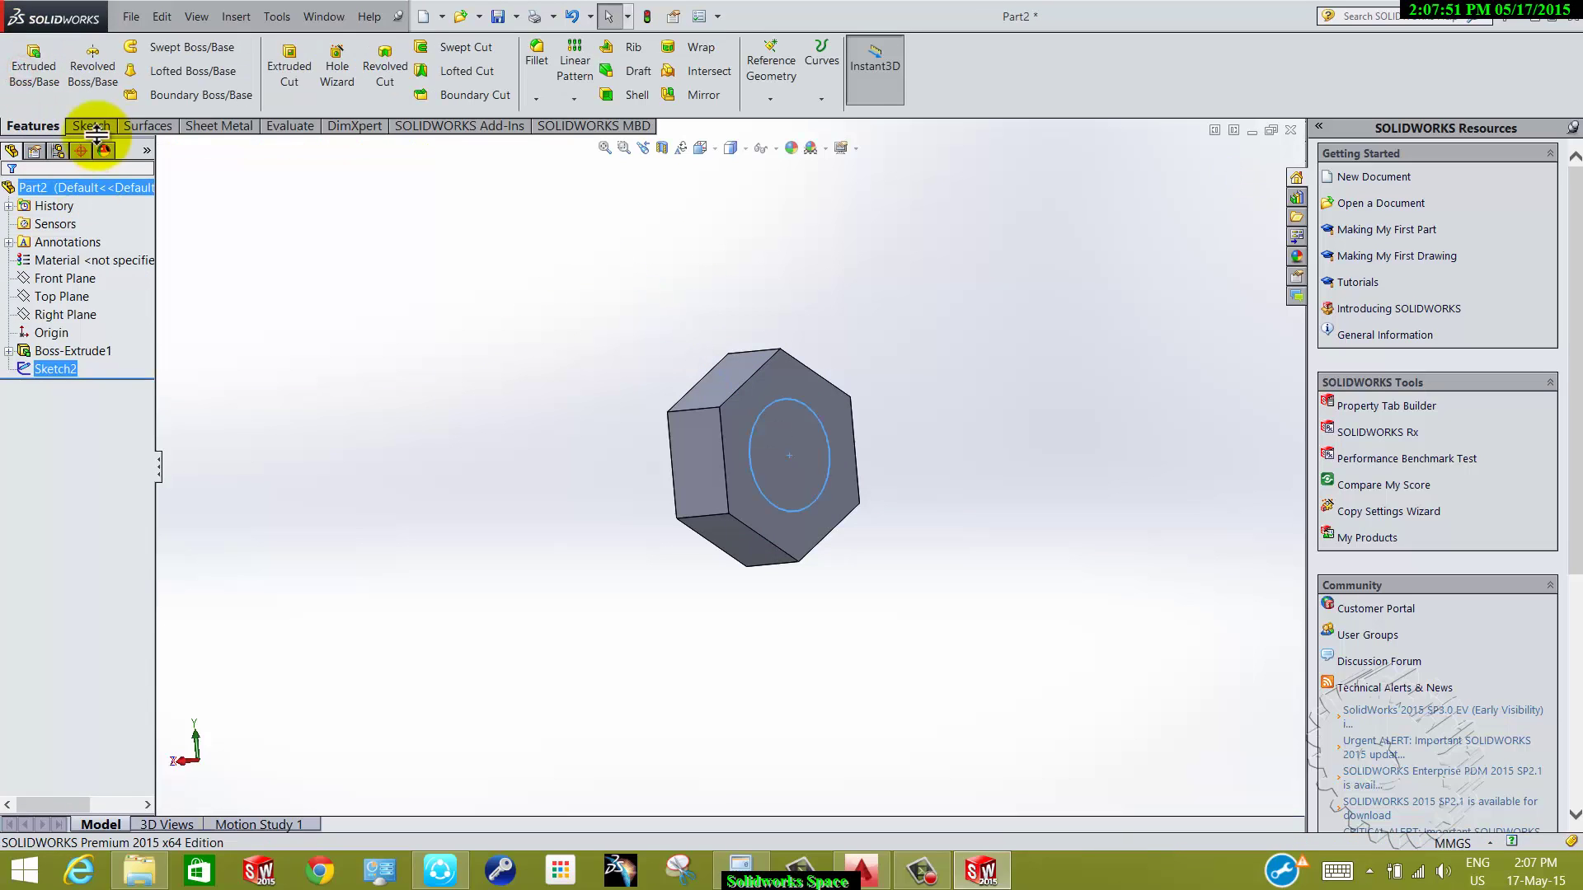
left_click(40, 62)
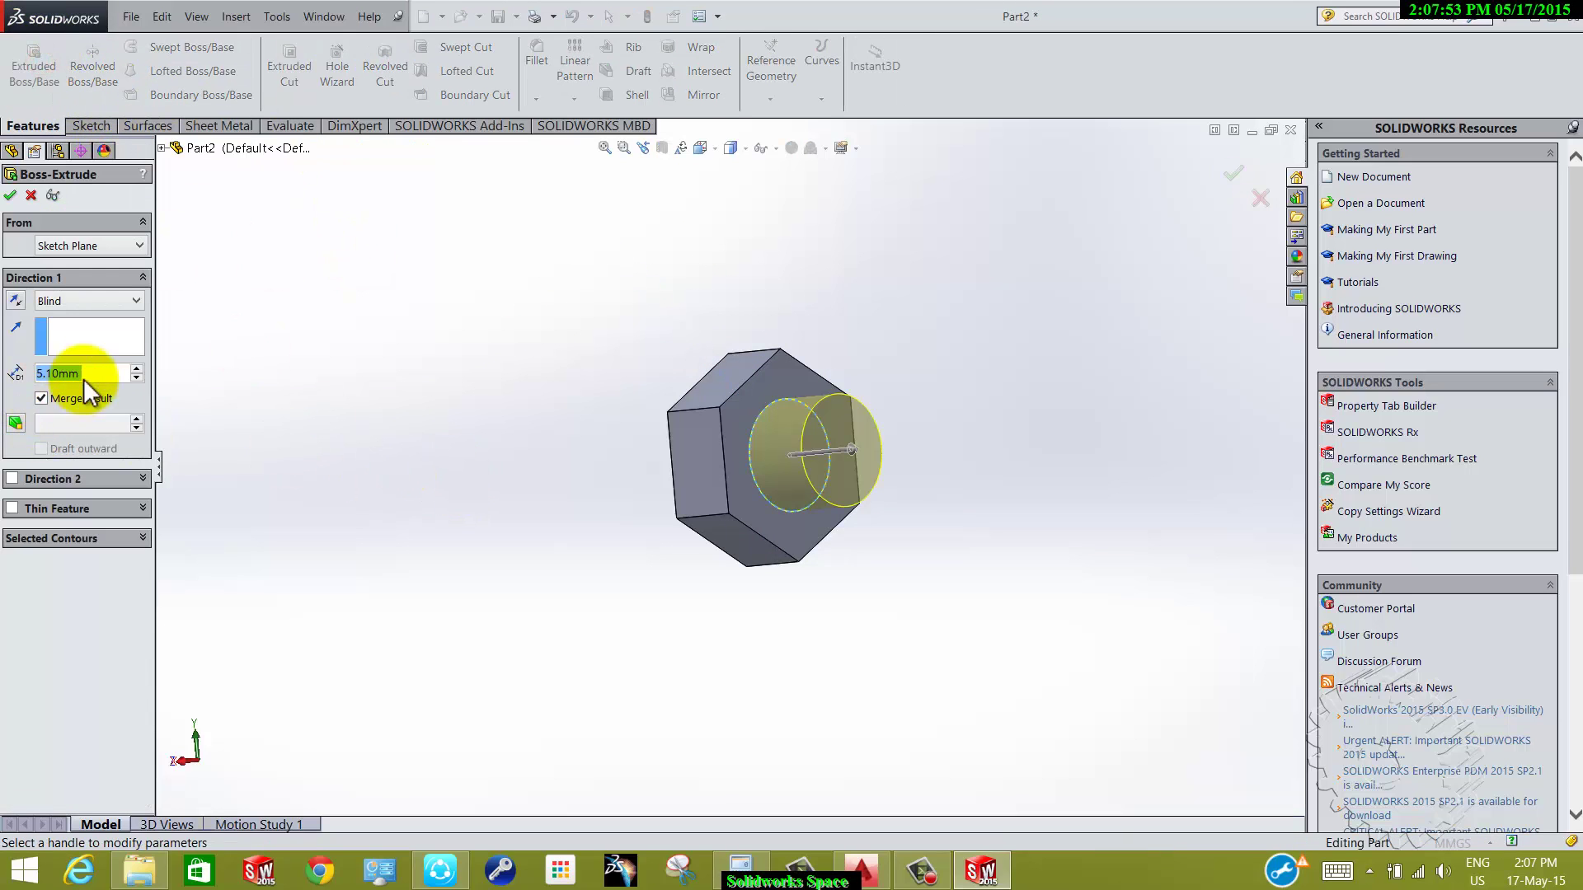
type("20")
key("Return")
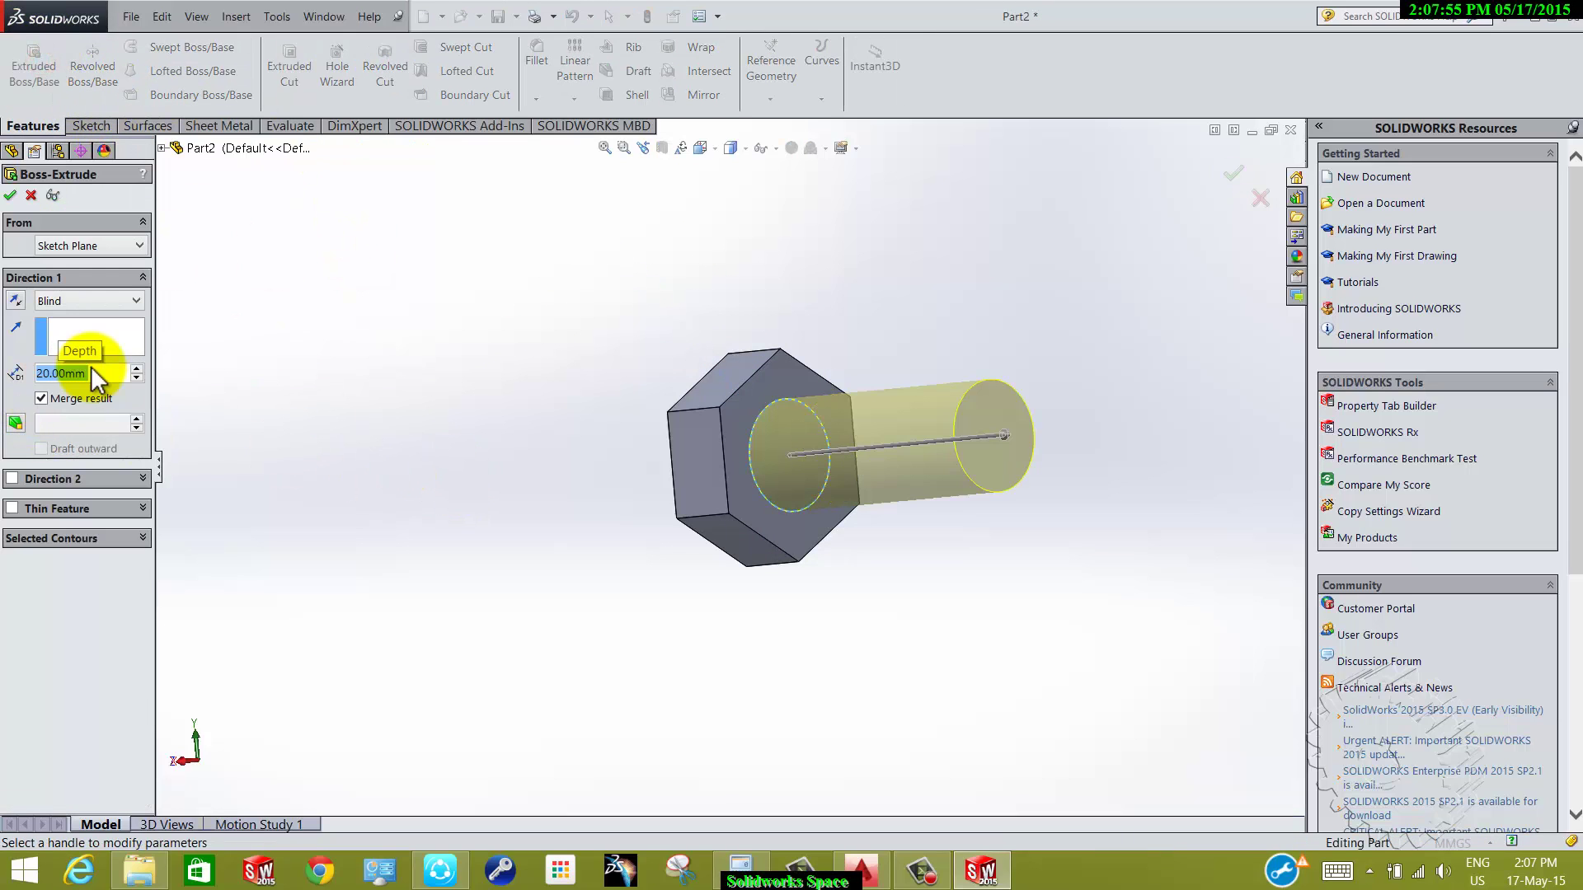
left_click(13, 196)
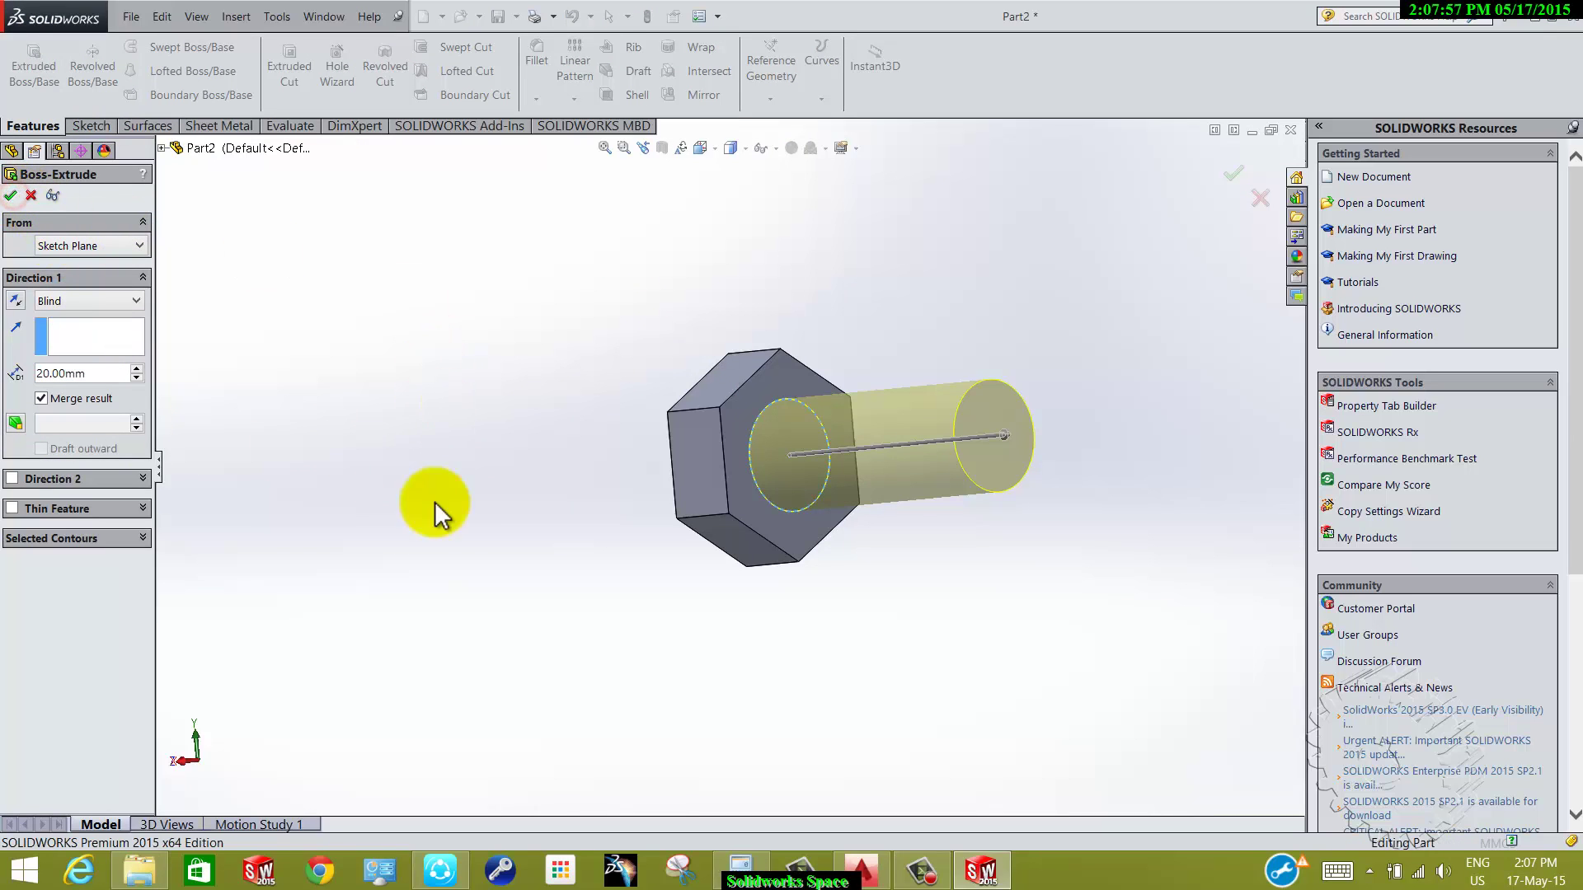
left_click(60, 95)
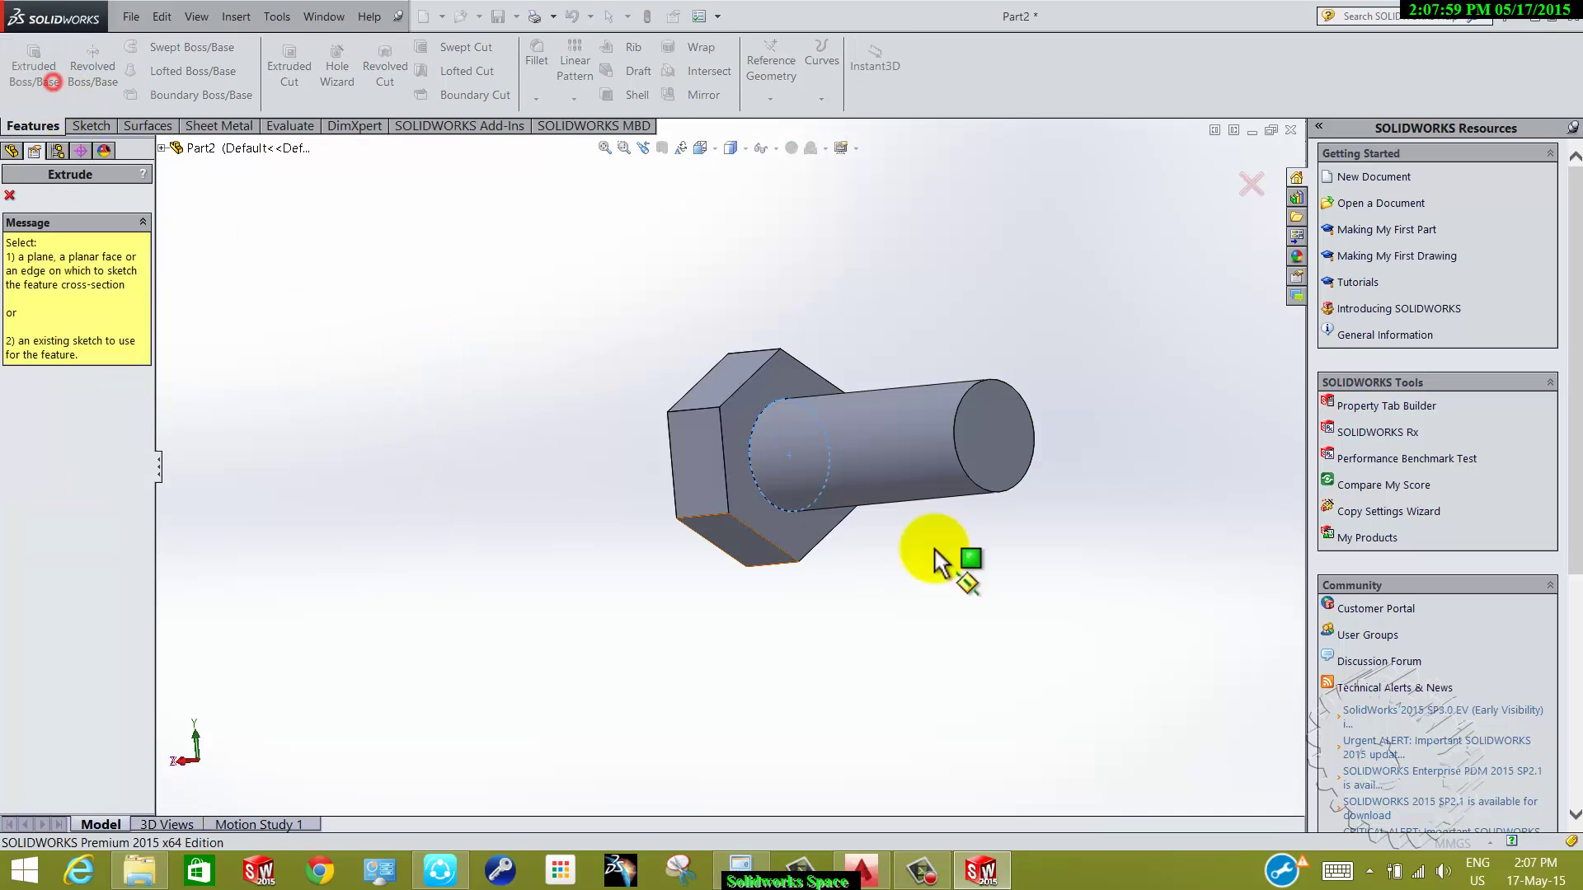
- Sketch an 8 mm diameter circle on the shank's end face
left_click(1005, 449)
left_click(165, 50)
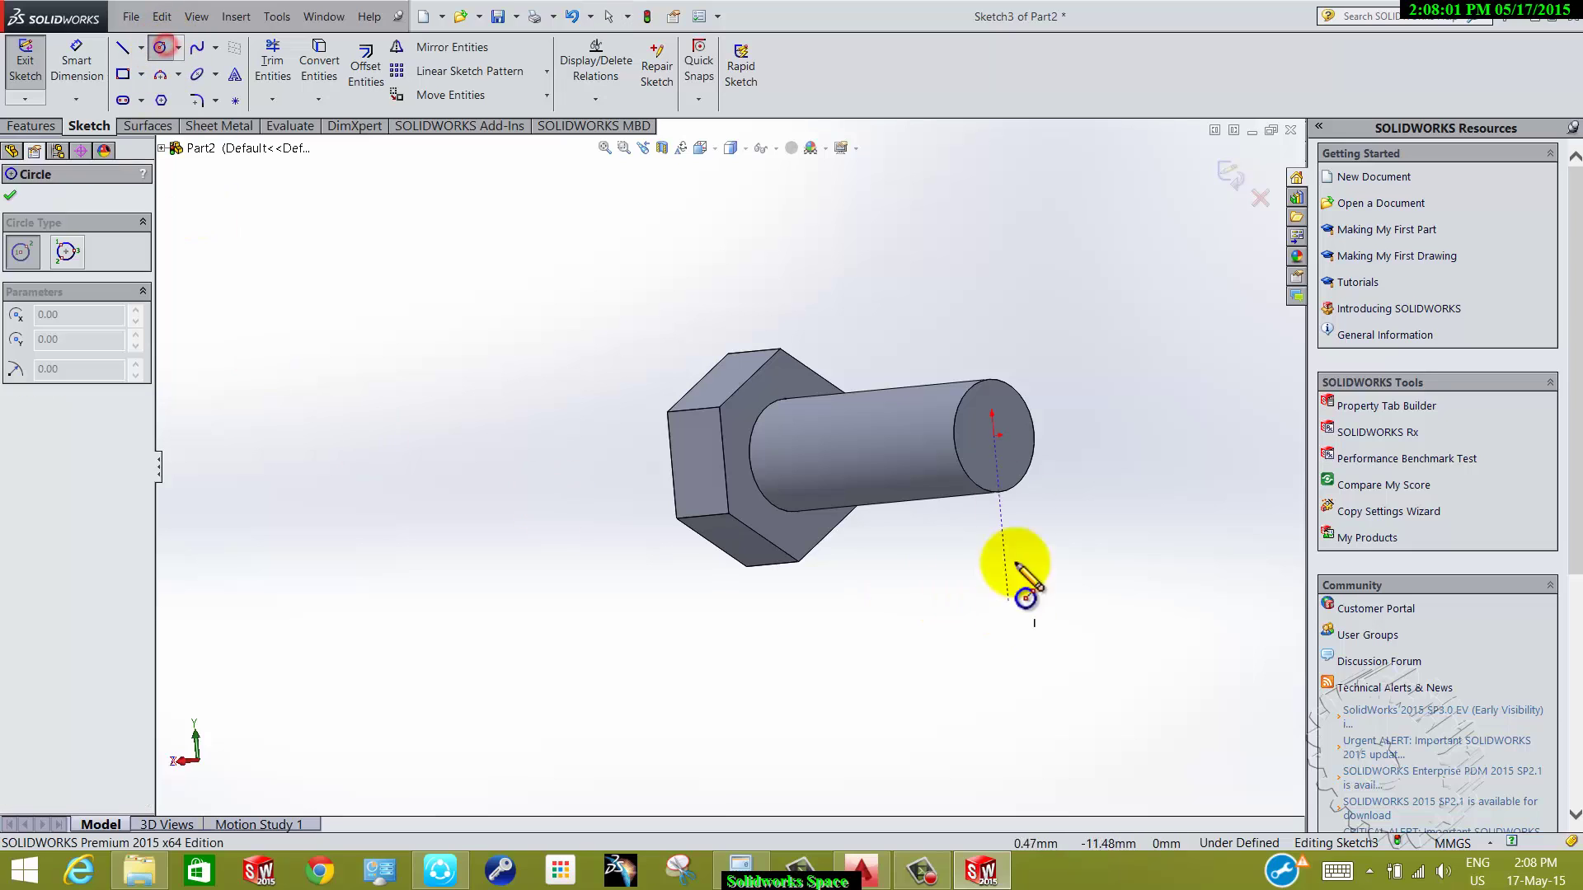
left_click(994, 434)
left_click(1022, 519)
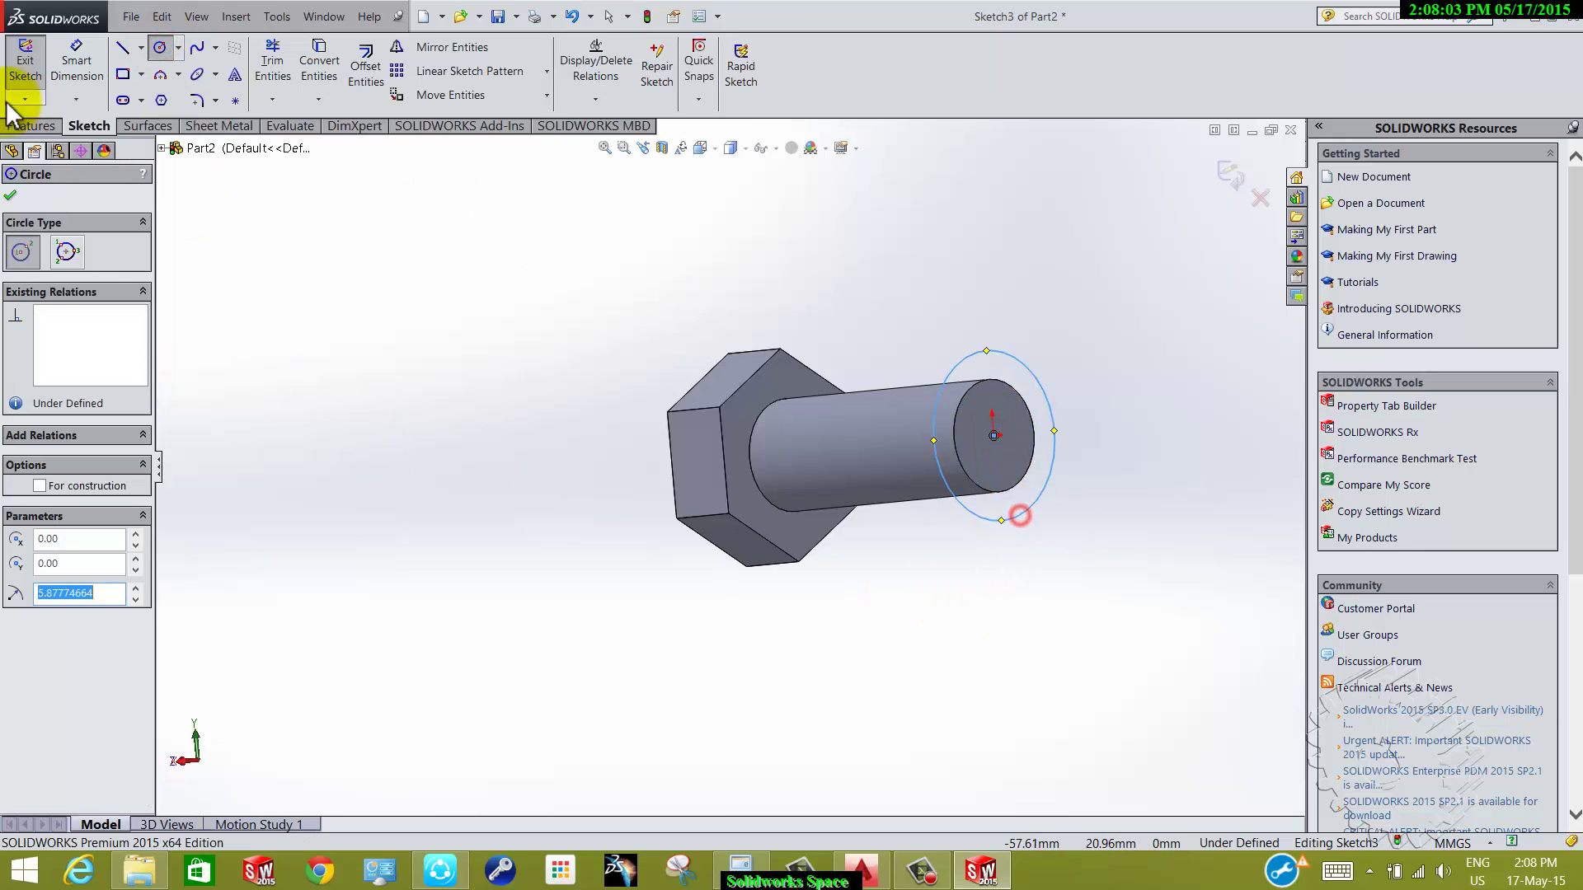
left_click(77, 62)
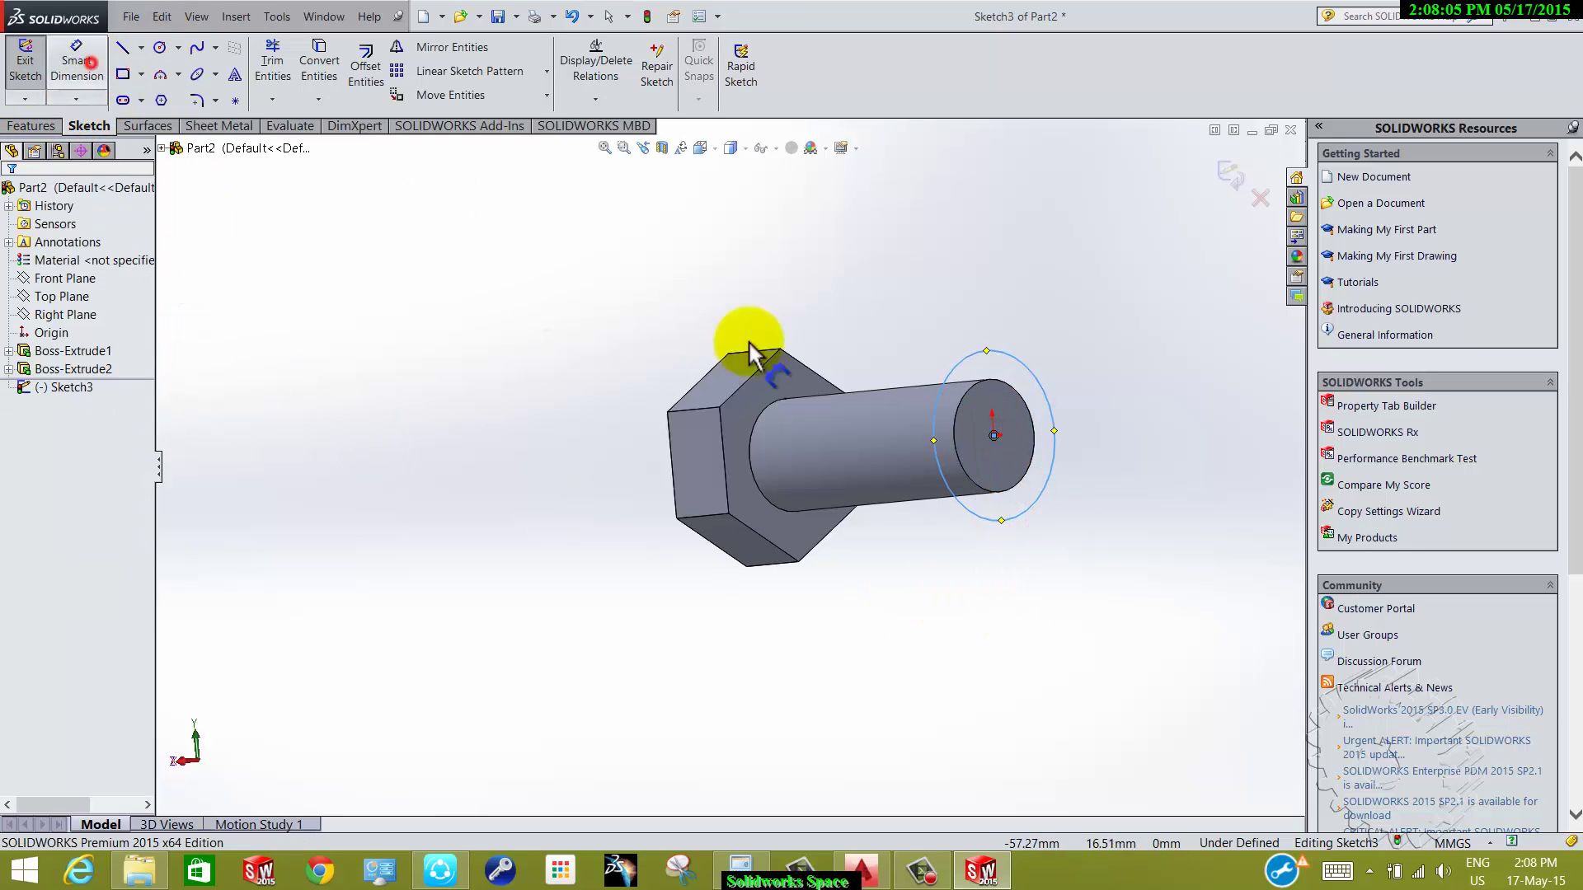
left_click(987, 353)
left_click(922, 297)
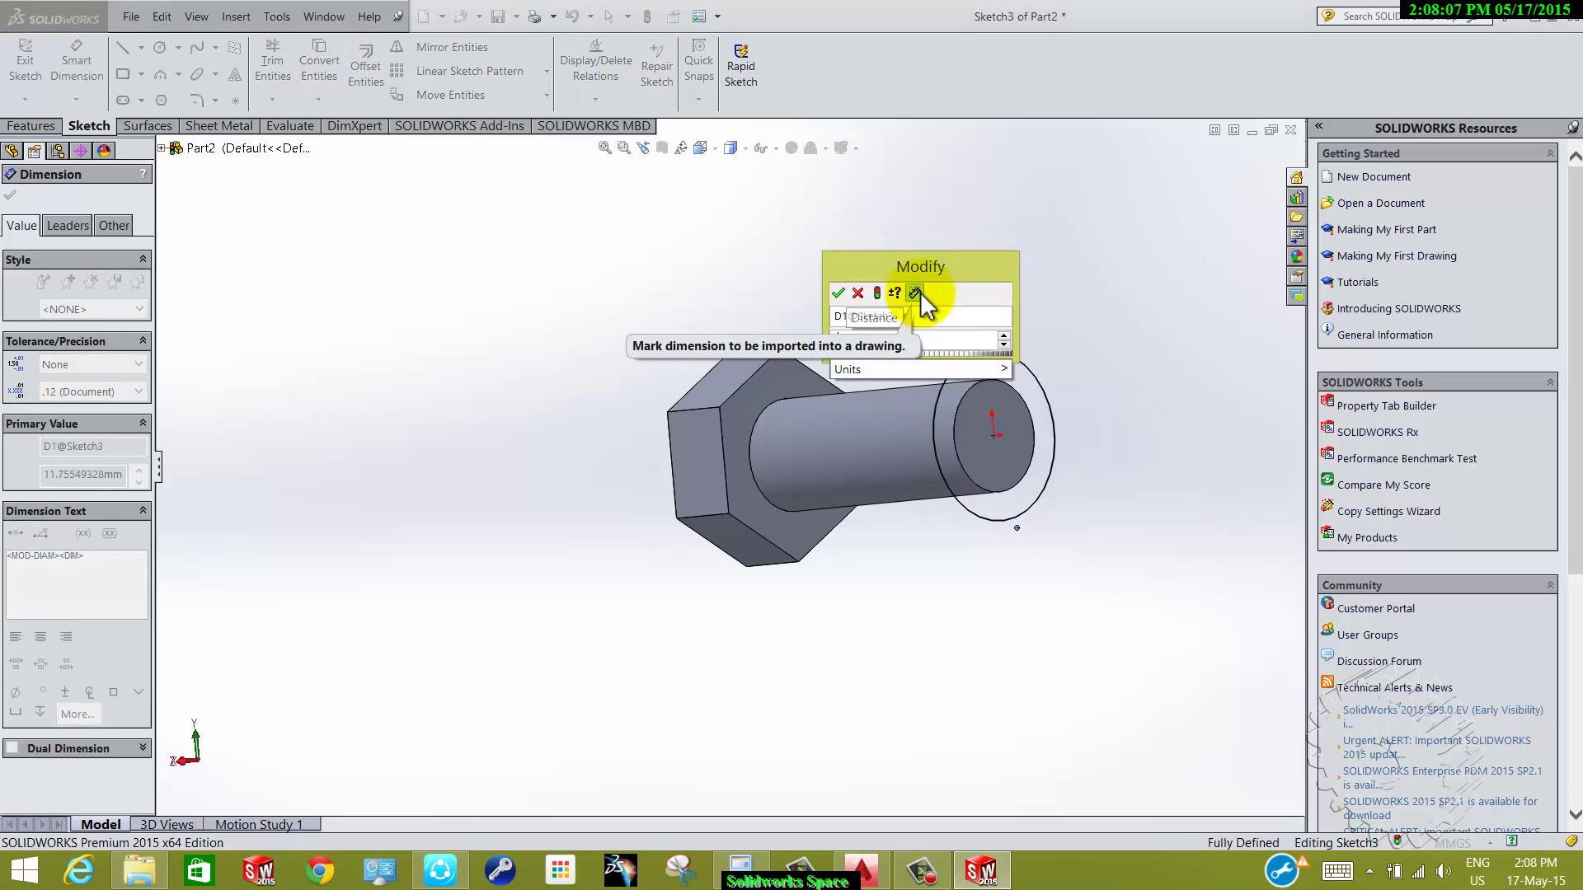
type("8")
key("Return")
- Extrude the Ø8 circle blind 30 mm to lengthen the bolt body
key("Escape")
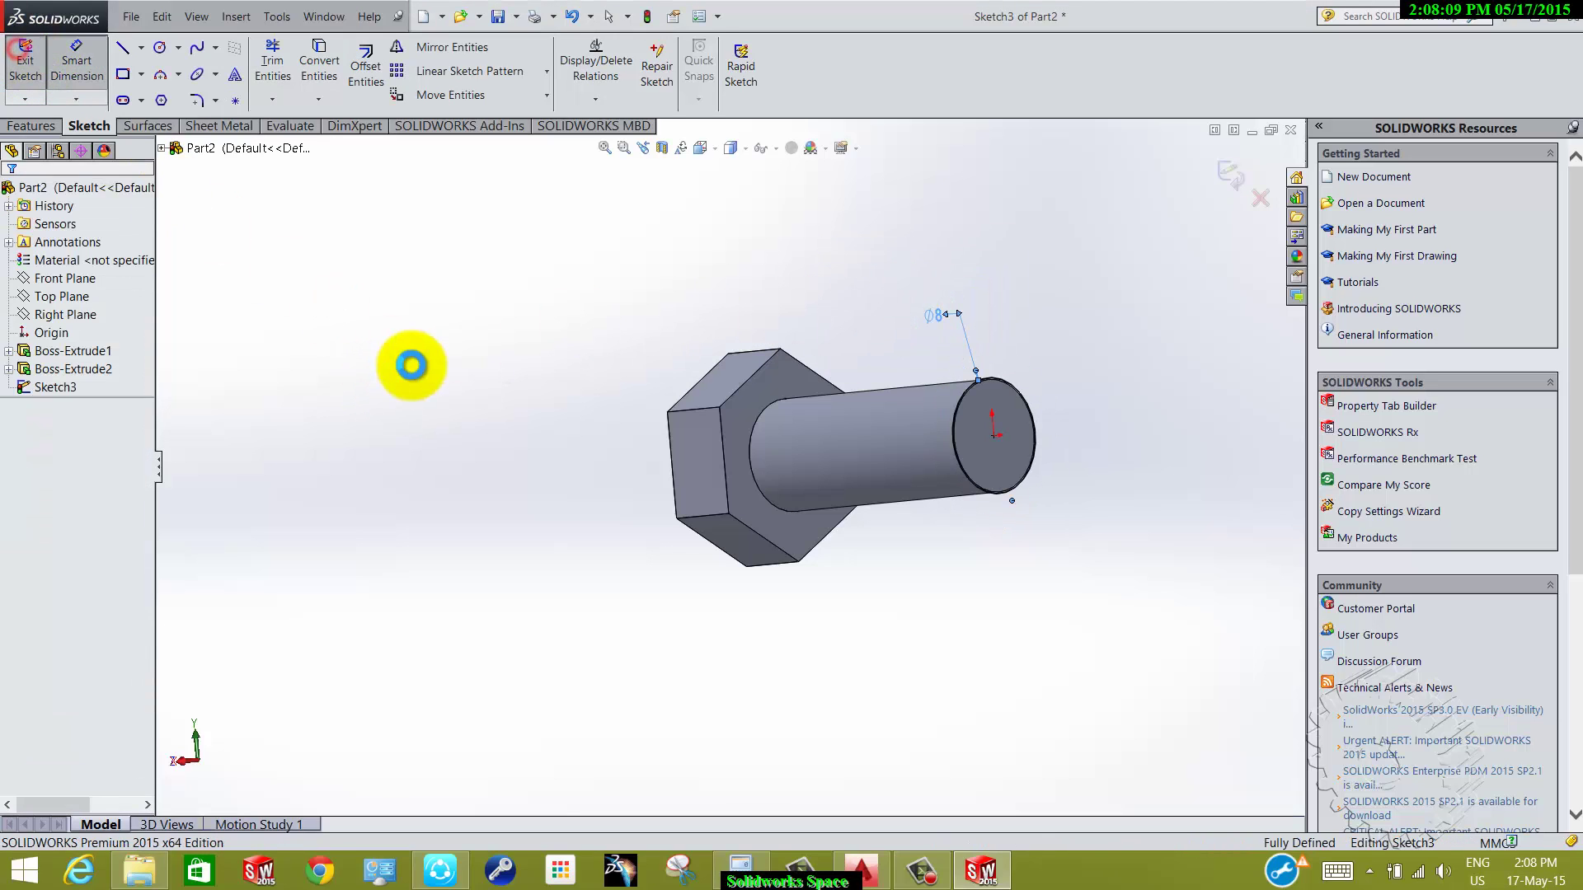
right_click_drag(414, 364, 470, 378)
type("30")
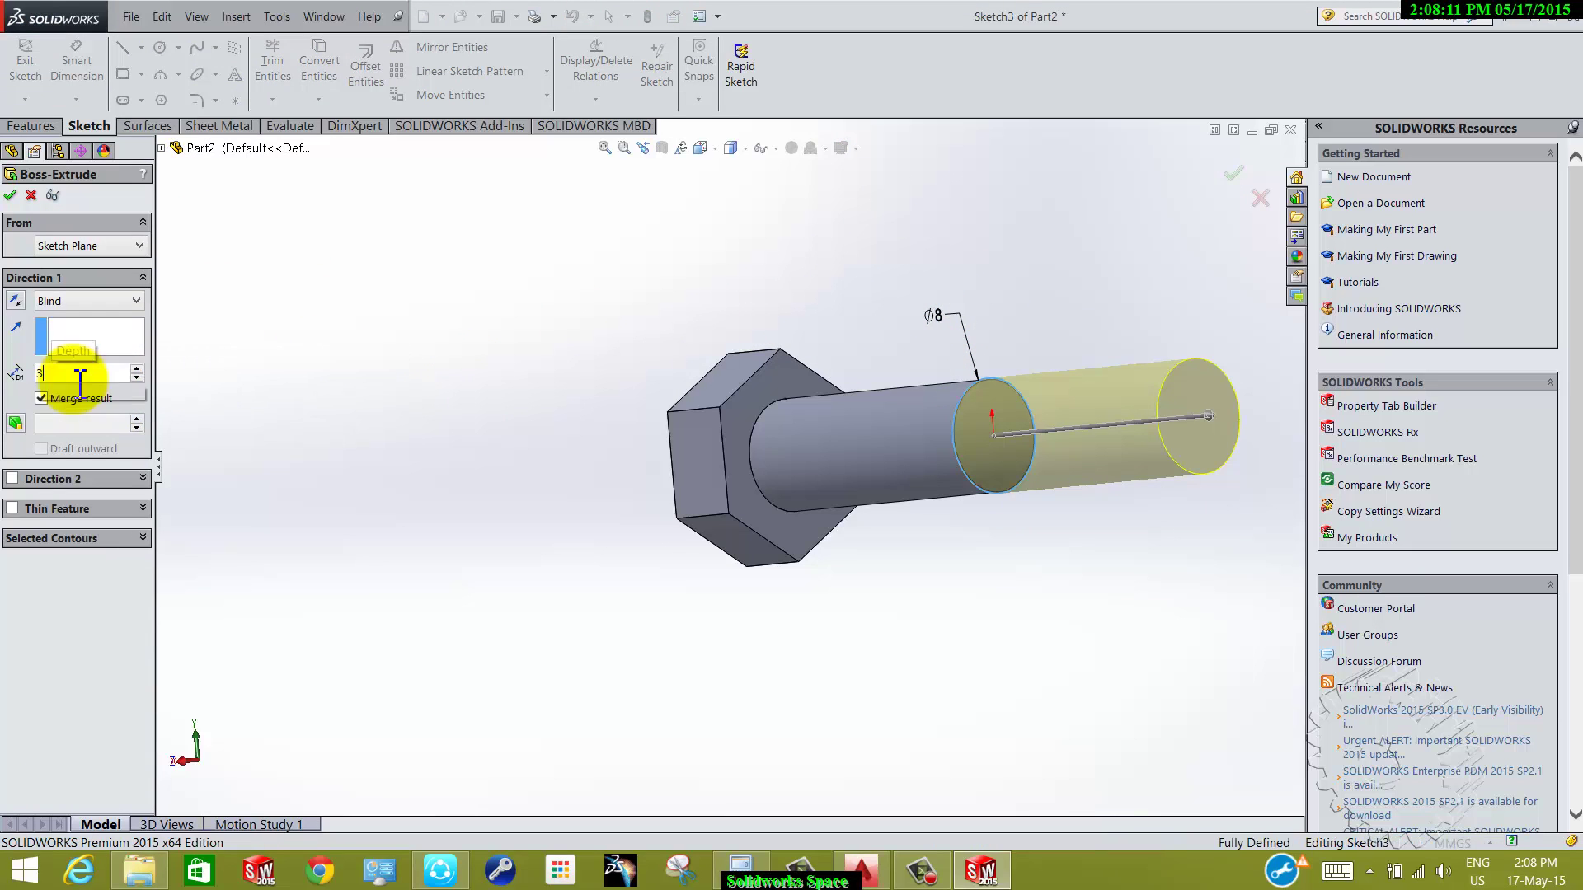
key("Return")
left_click(9, 195)
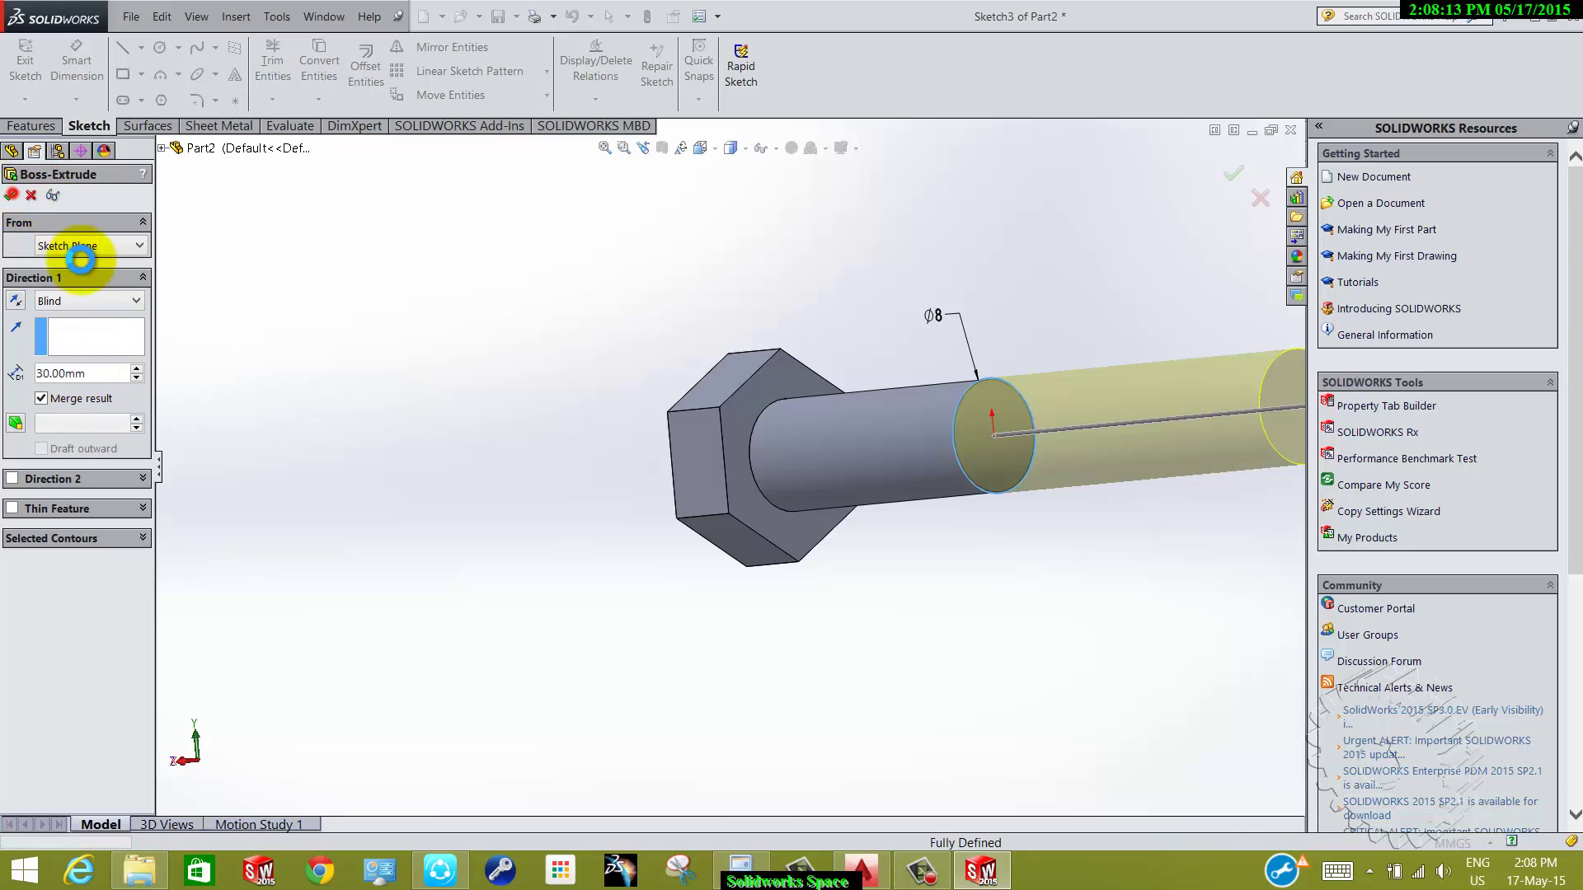
left_click(445, 330)
- Chamfer the shank's free end edge 1.25 mm at 45 degrees
key("f")
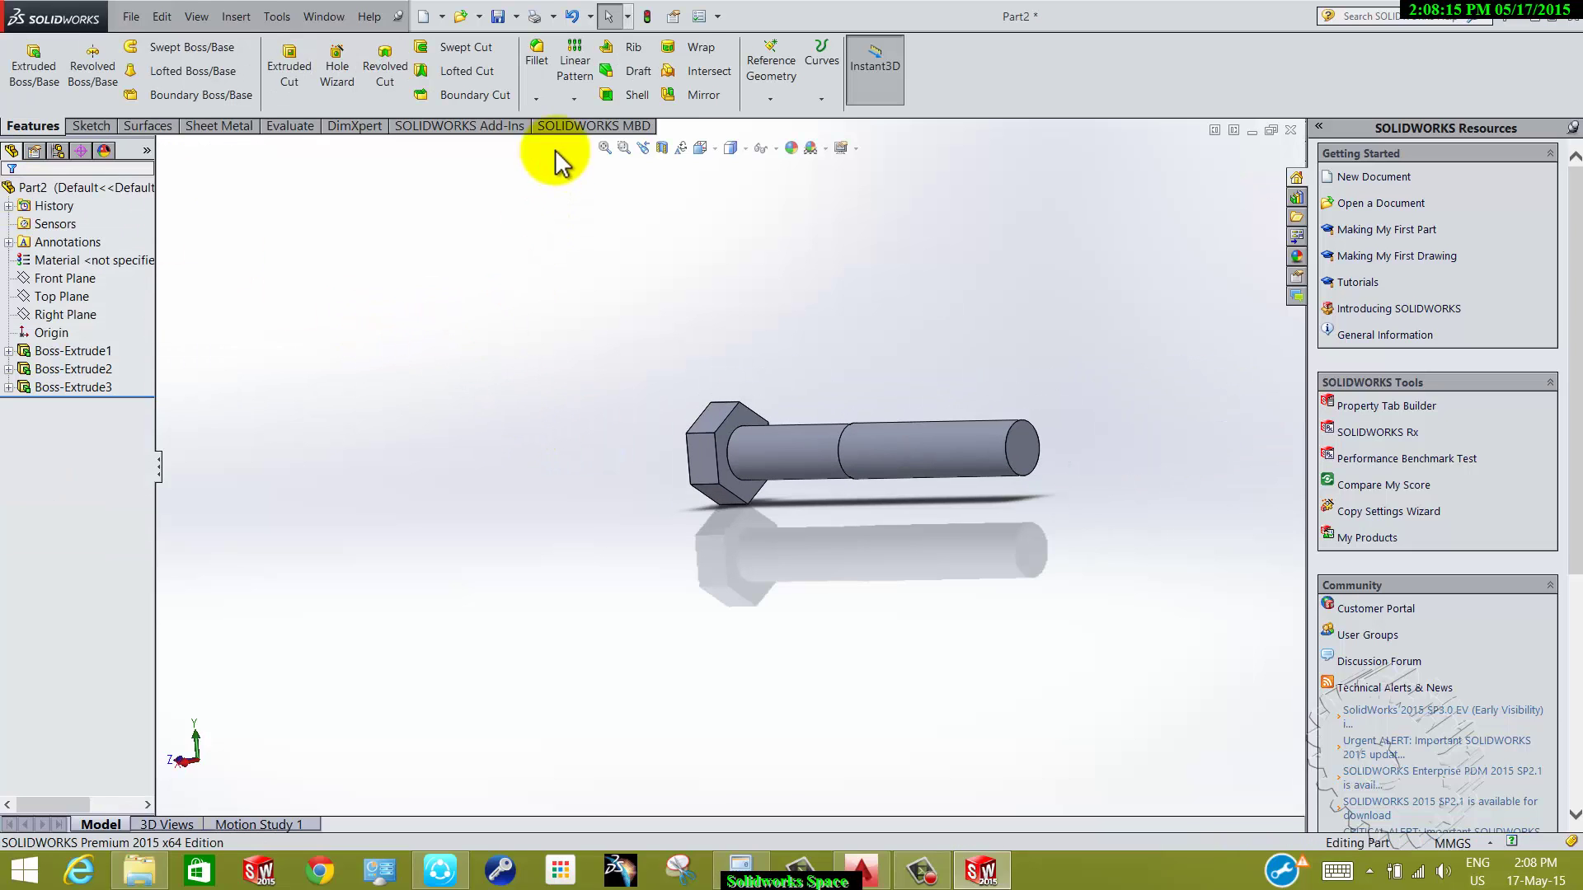
left_click(536, 98)
left_click(569, 137)
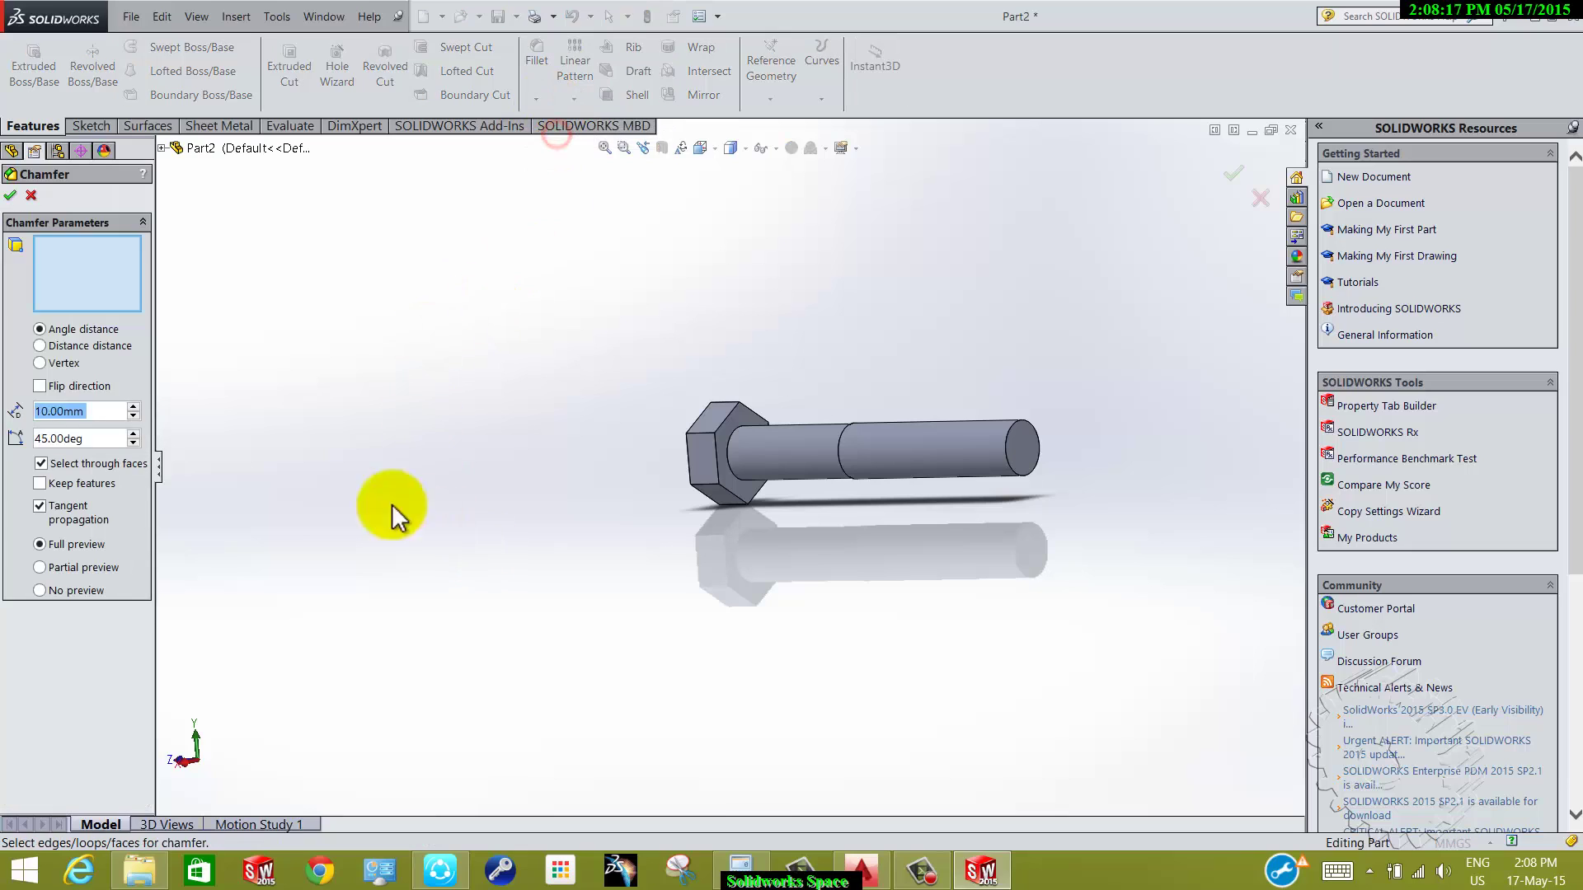
type("1.25")
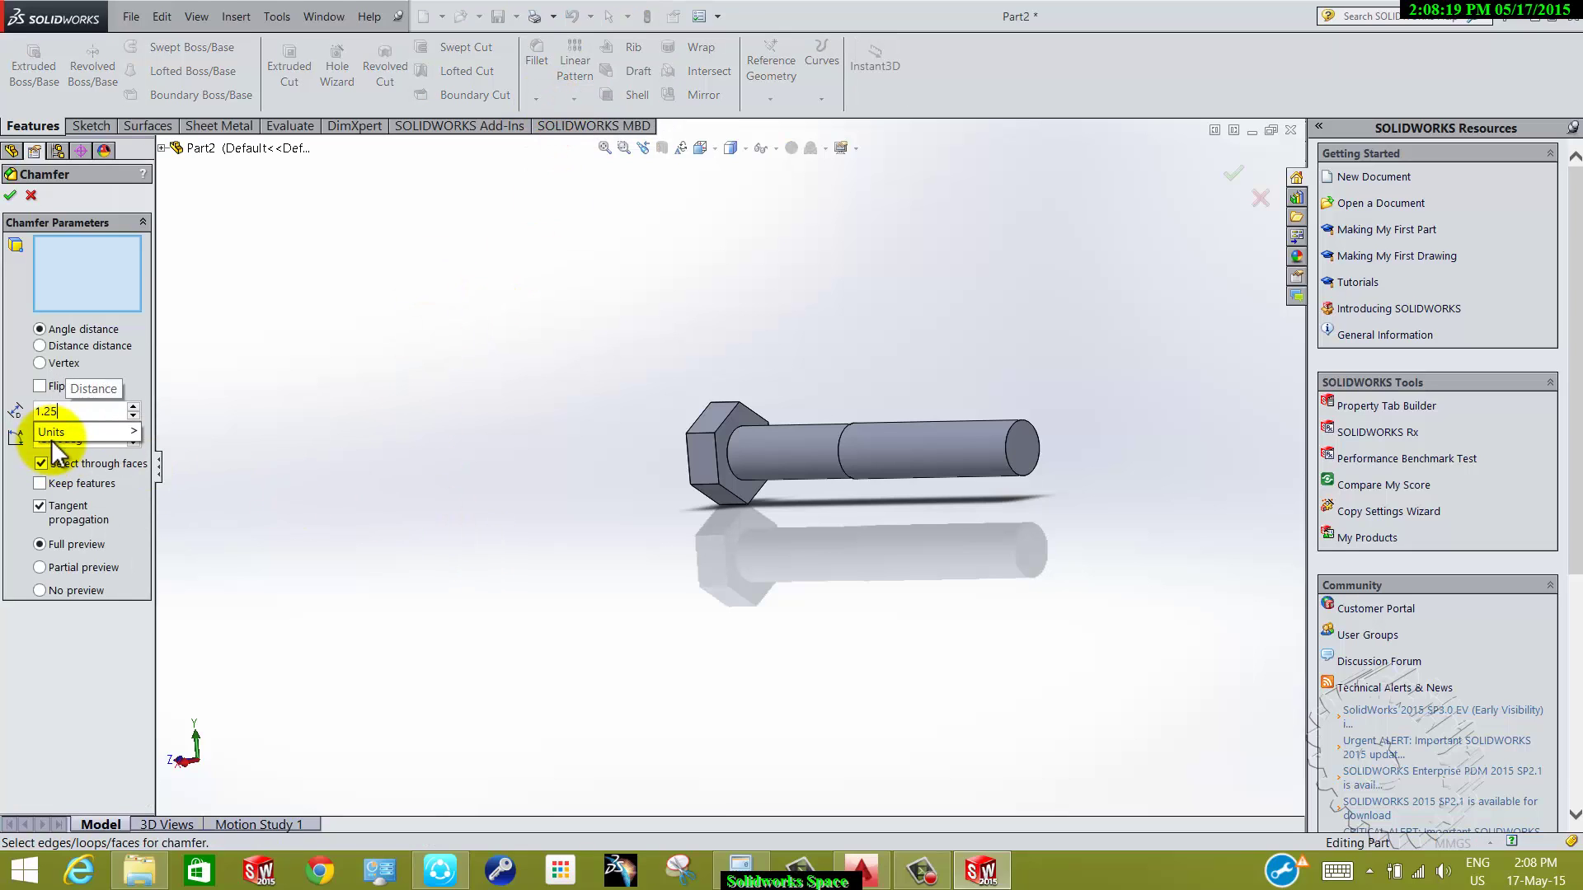
left_click(609, 646)
scroll(1046, 514, "down", 2)
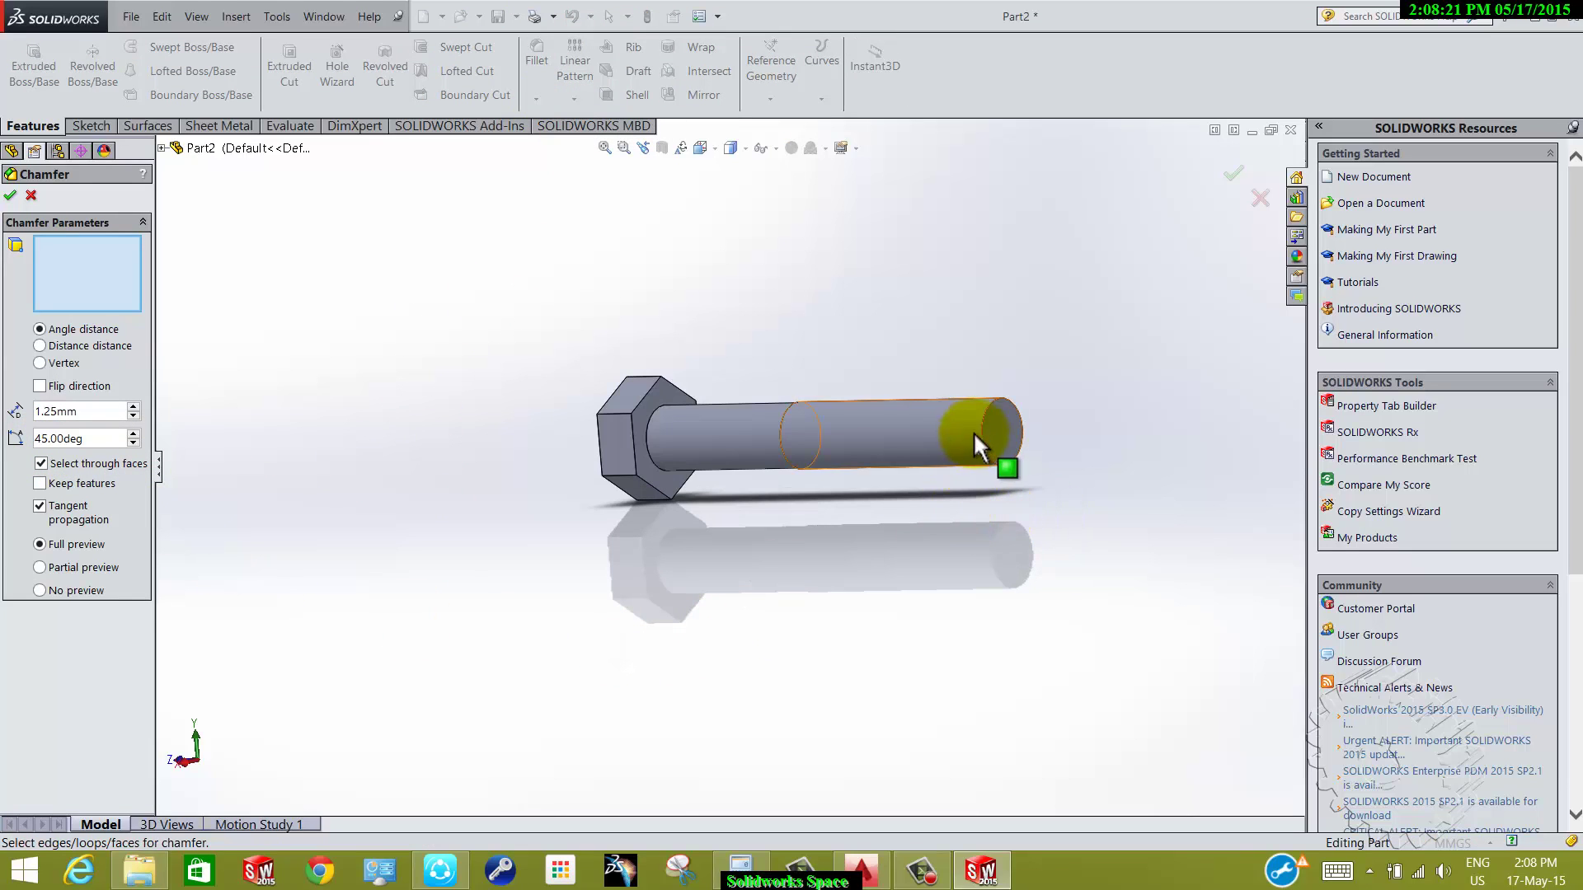
left_click(975, 459)
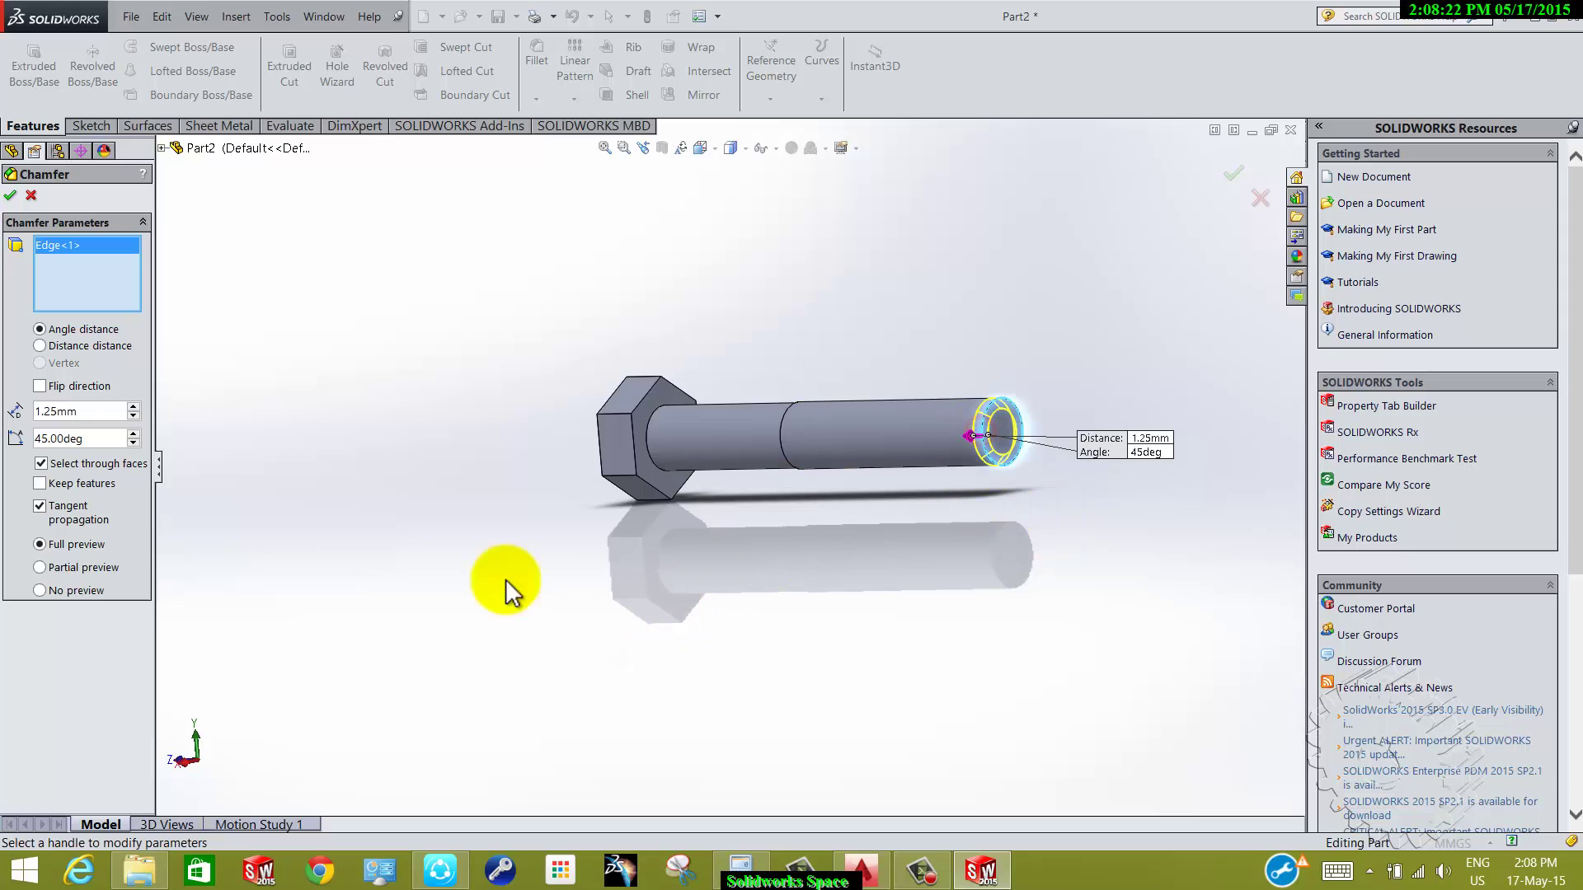
left_click(11, 196)
left_click(425, 269)
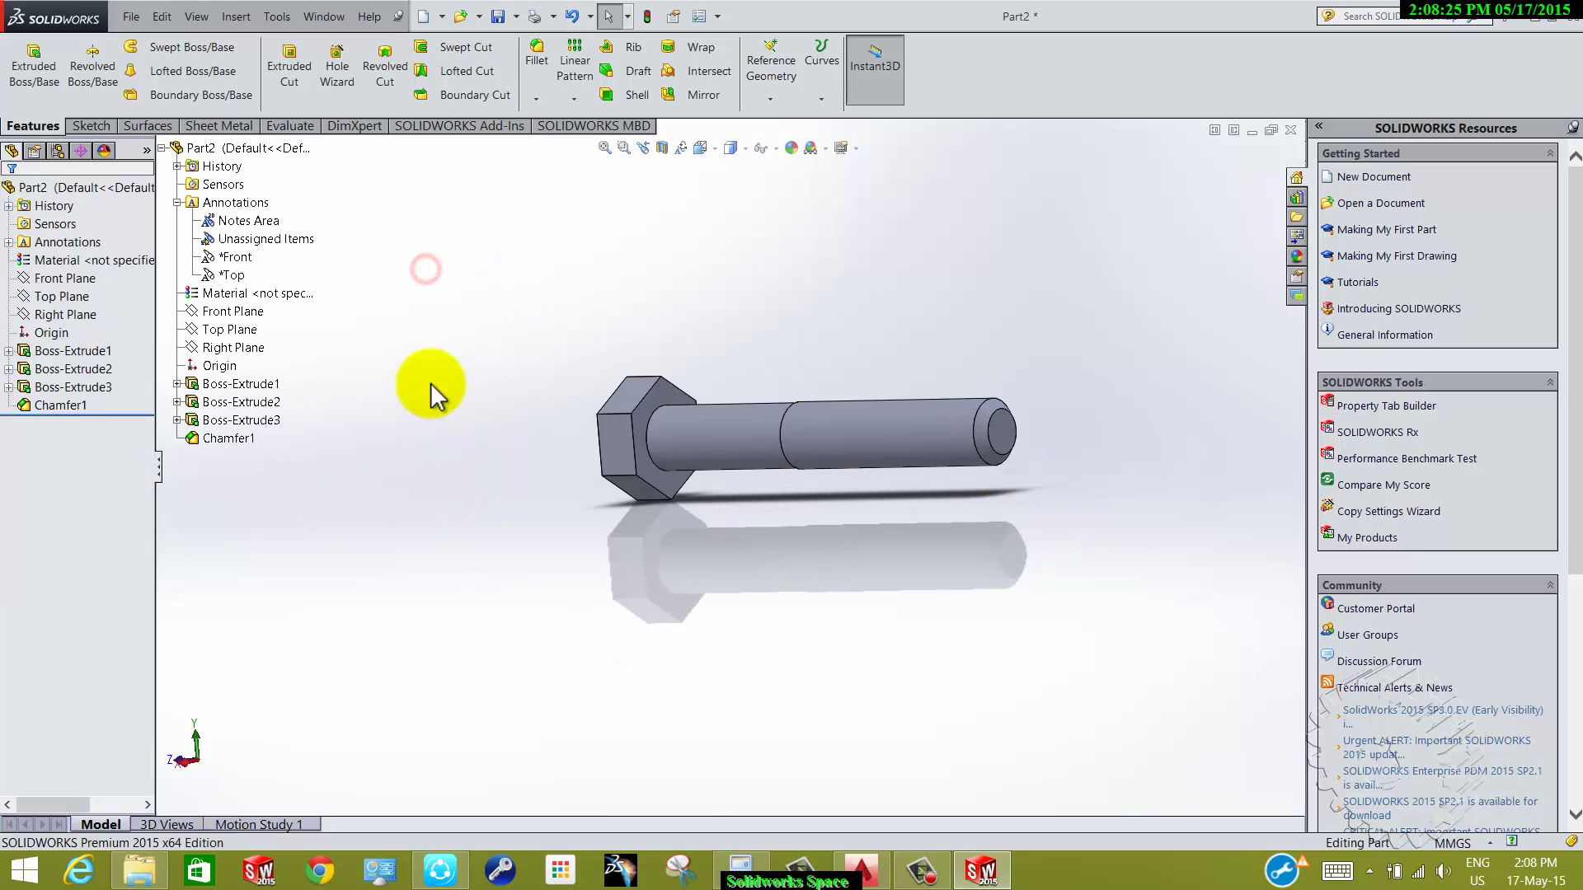
- Turn the view normal to the Right Plane and open a new sketch on it
right_click(56, 318)
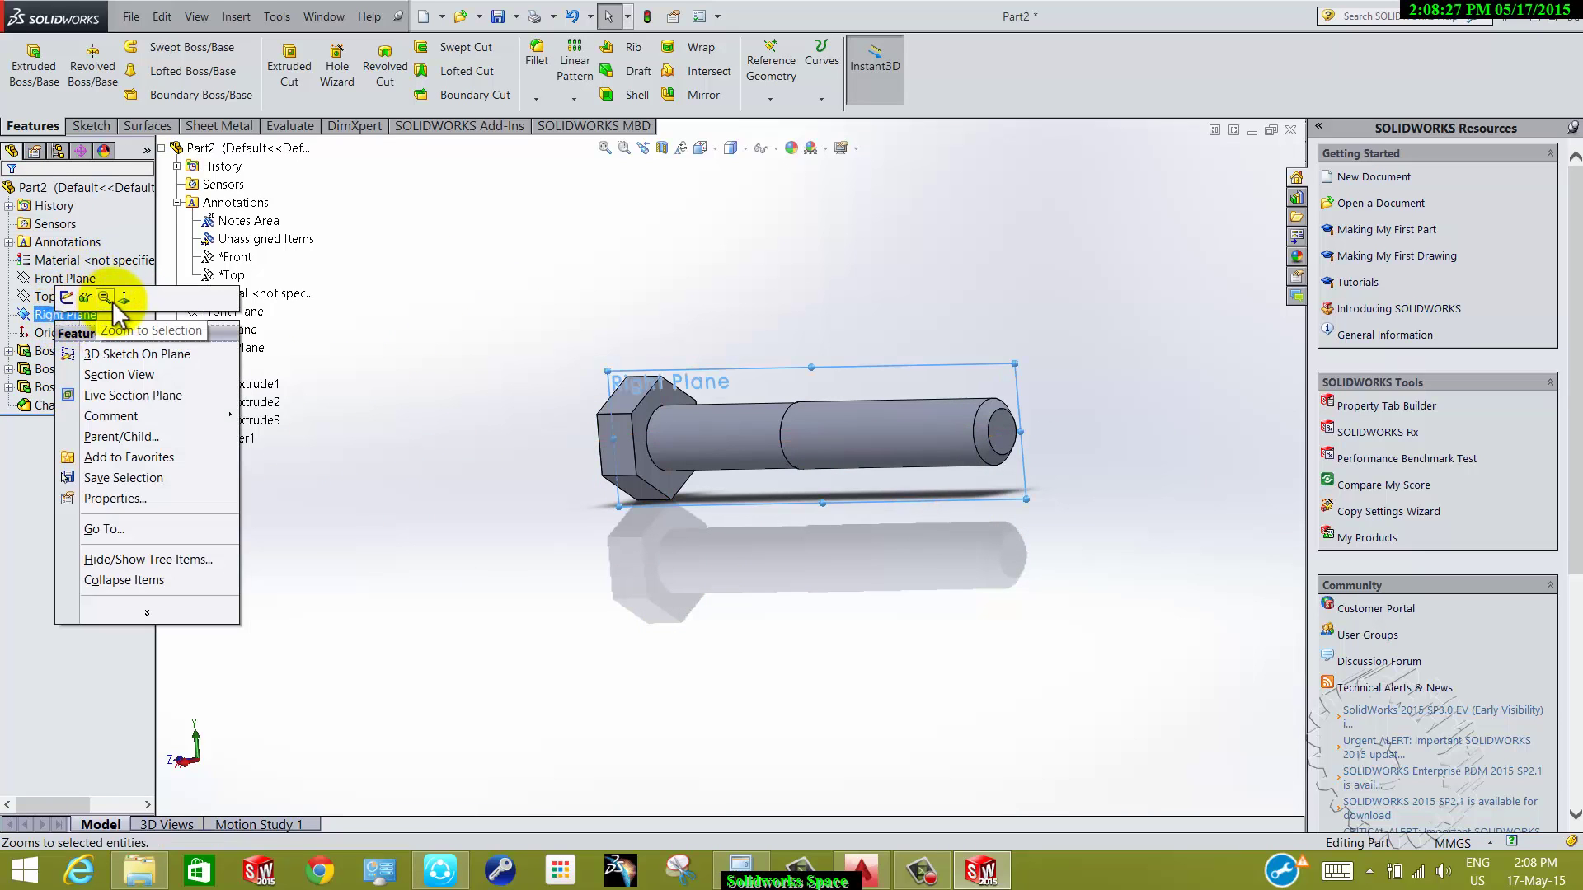
left_click(123, 297)
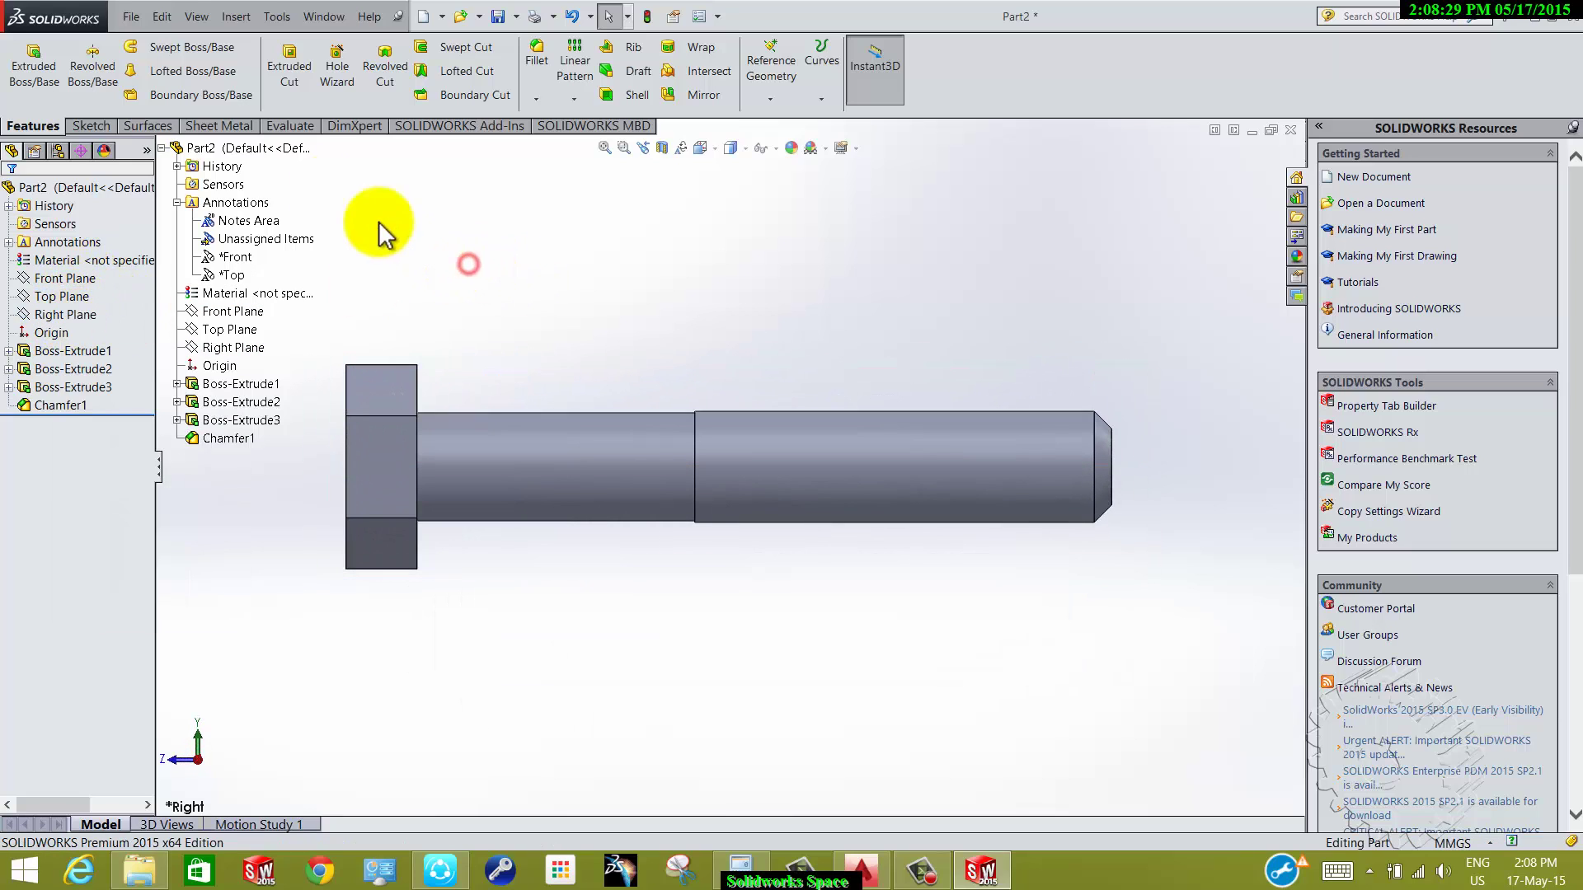
key("z")
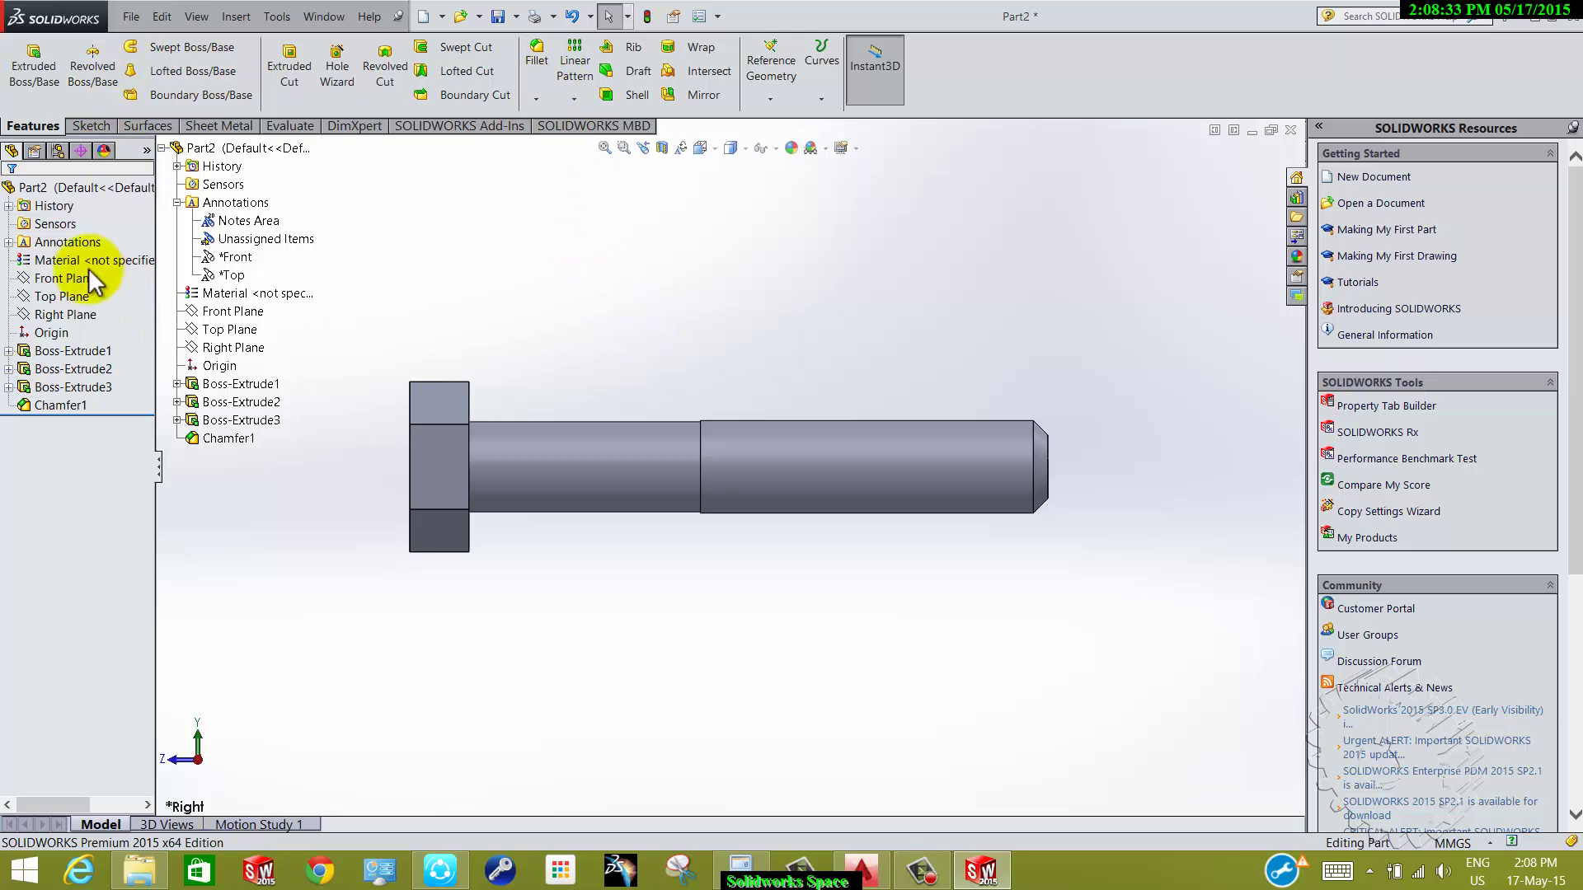
left_click(66, 315)
right_click(66, 314)
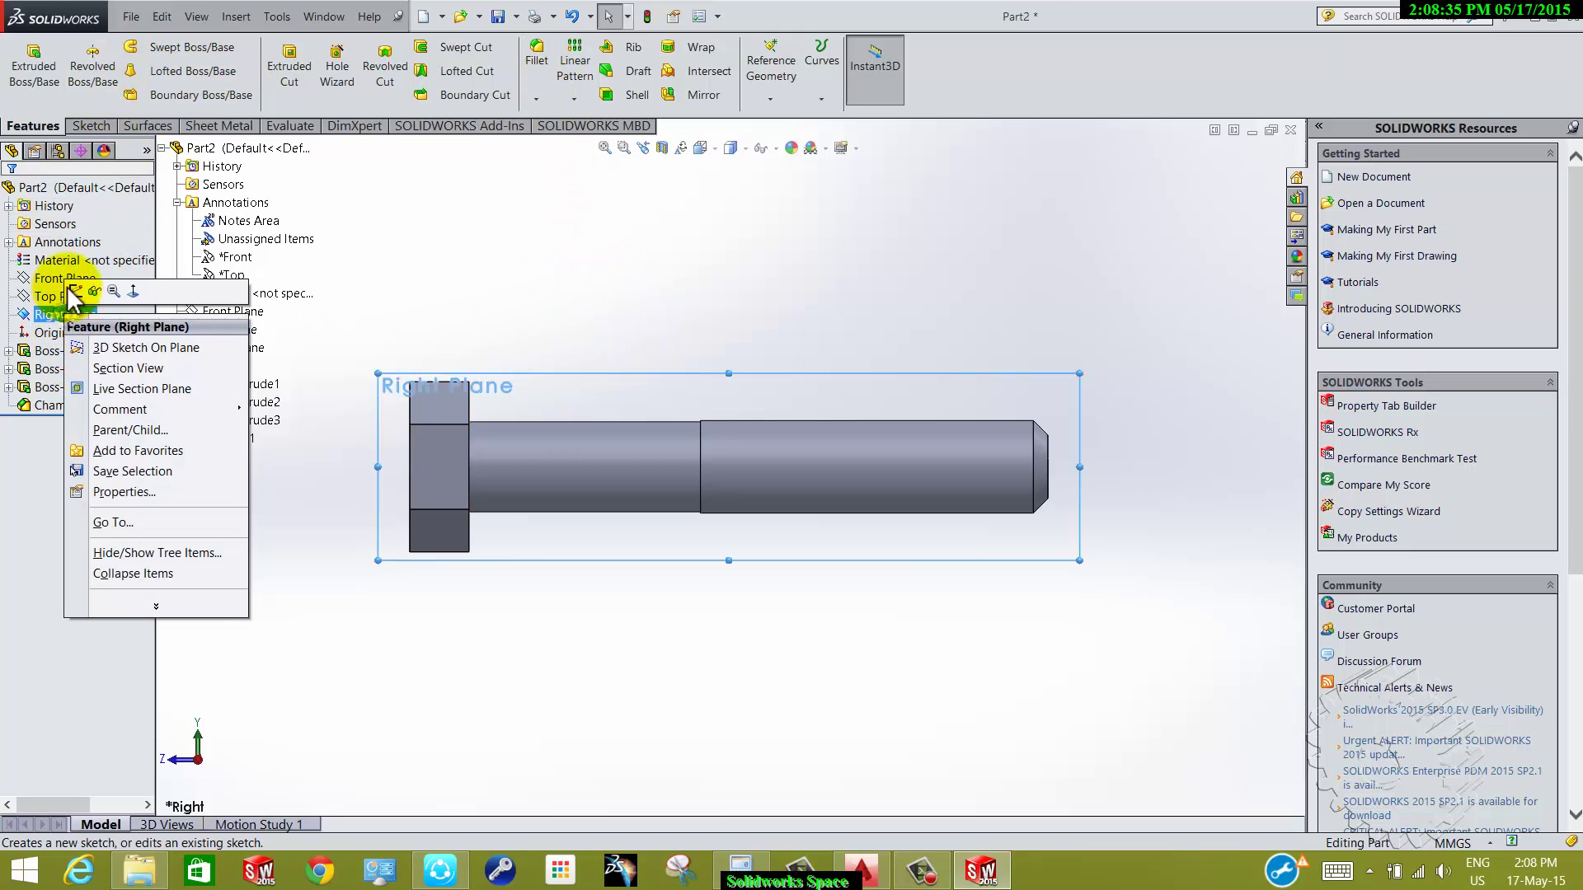
left_click(74, 289)
- Draw two angled lines meeting in a V beside the bolt's end
left_click(124, 51)
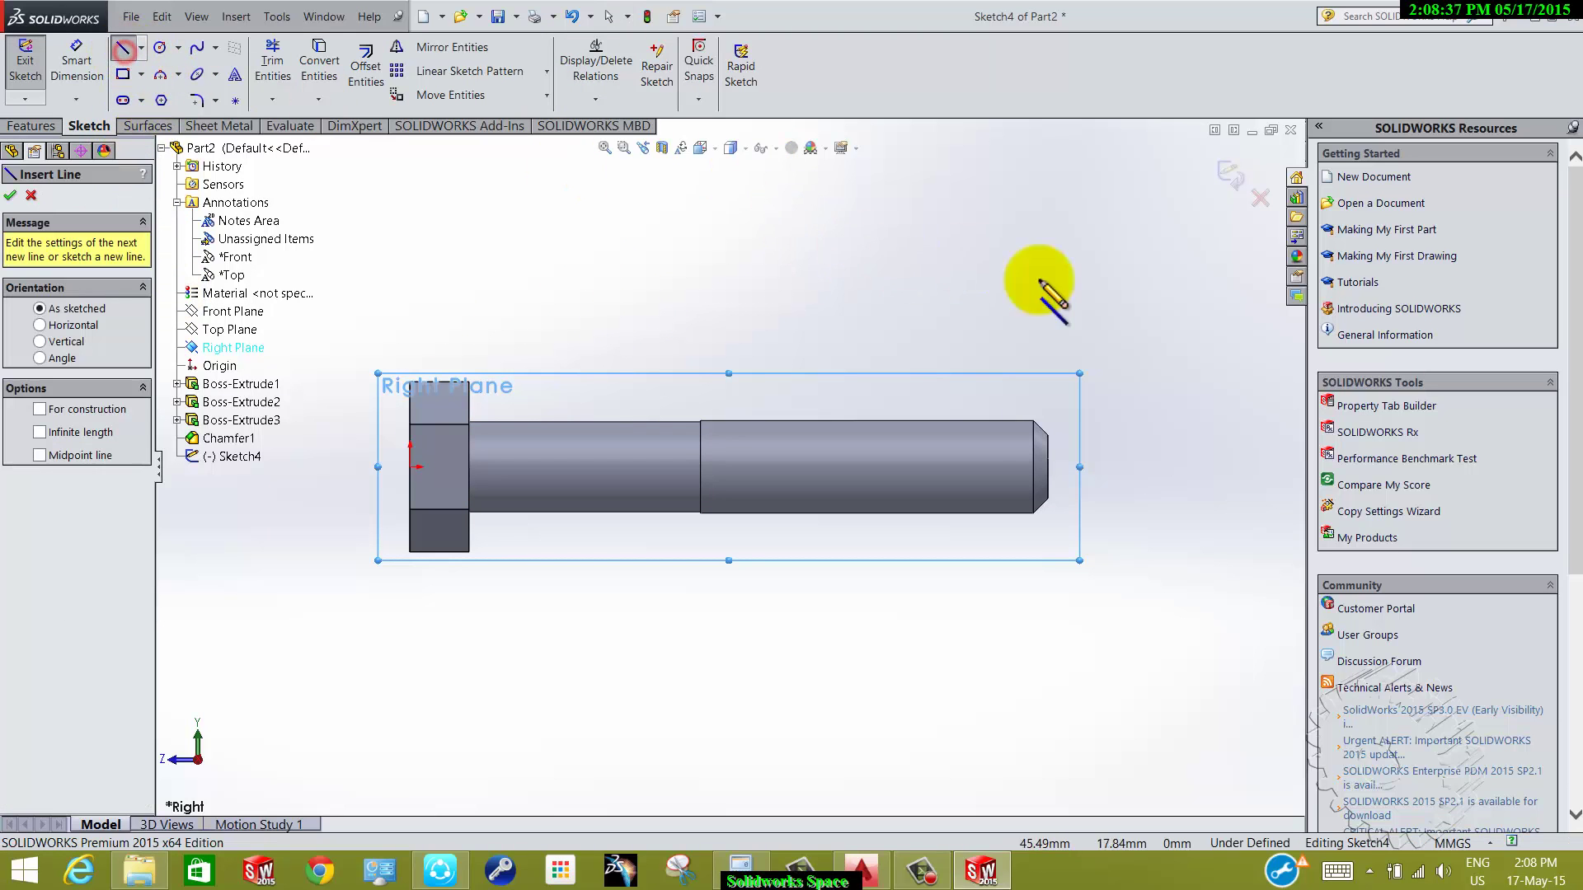
scroll(1096, 412, "down", 5)
left_click(738, 420)
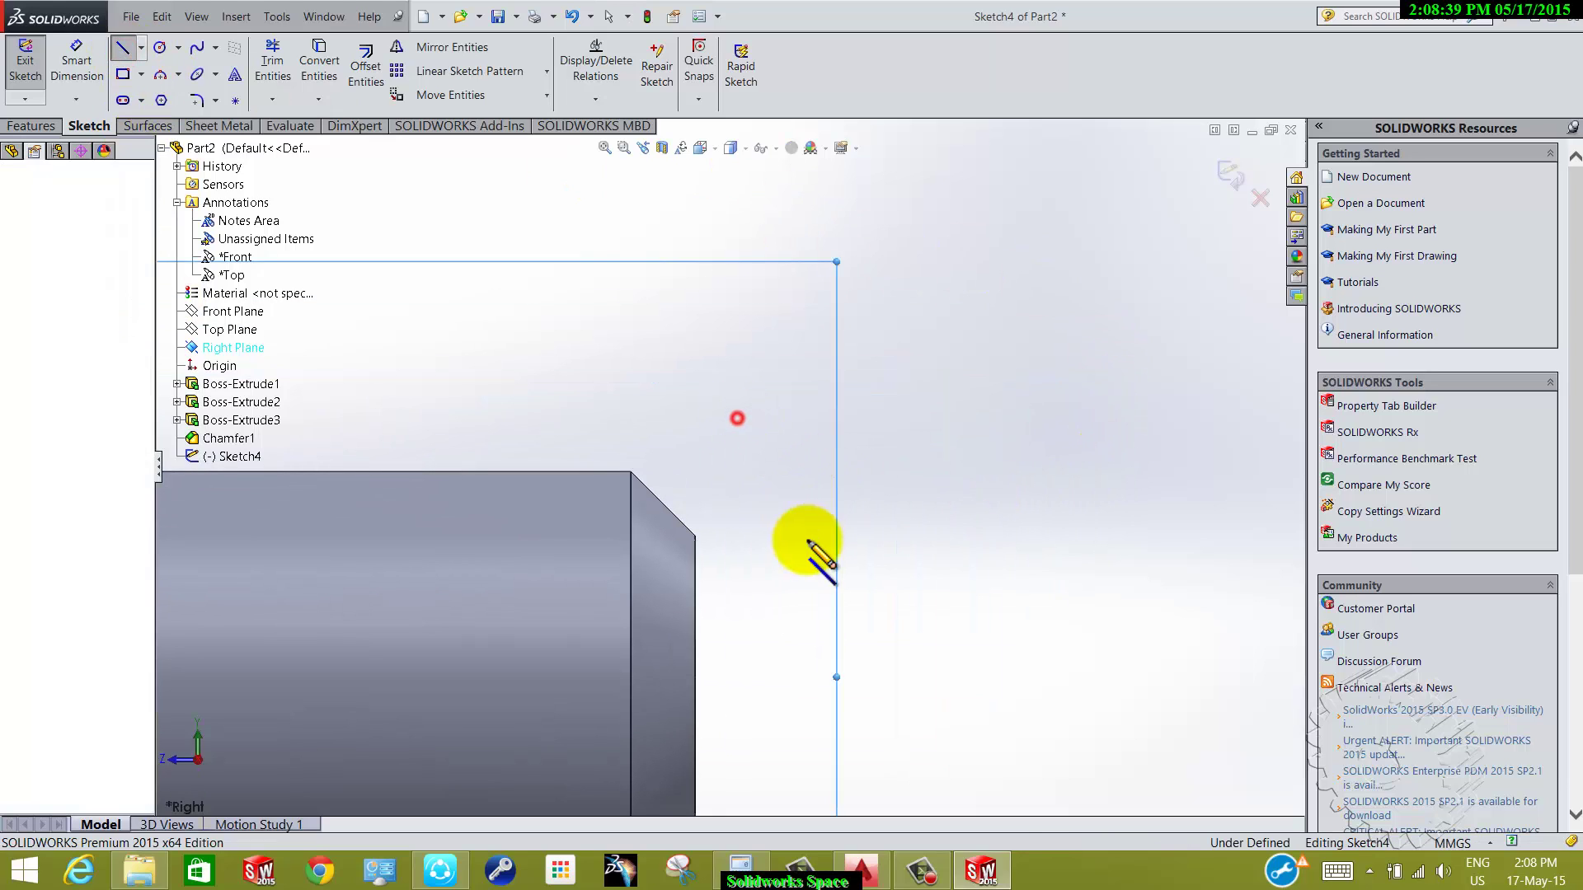
left_click(835, 569)
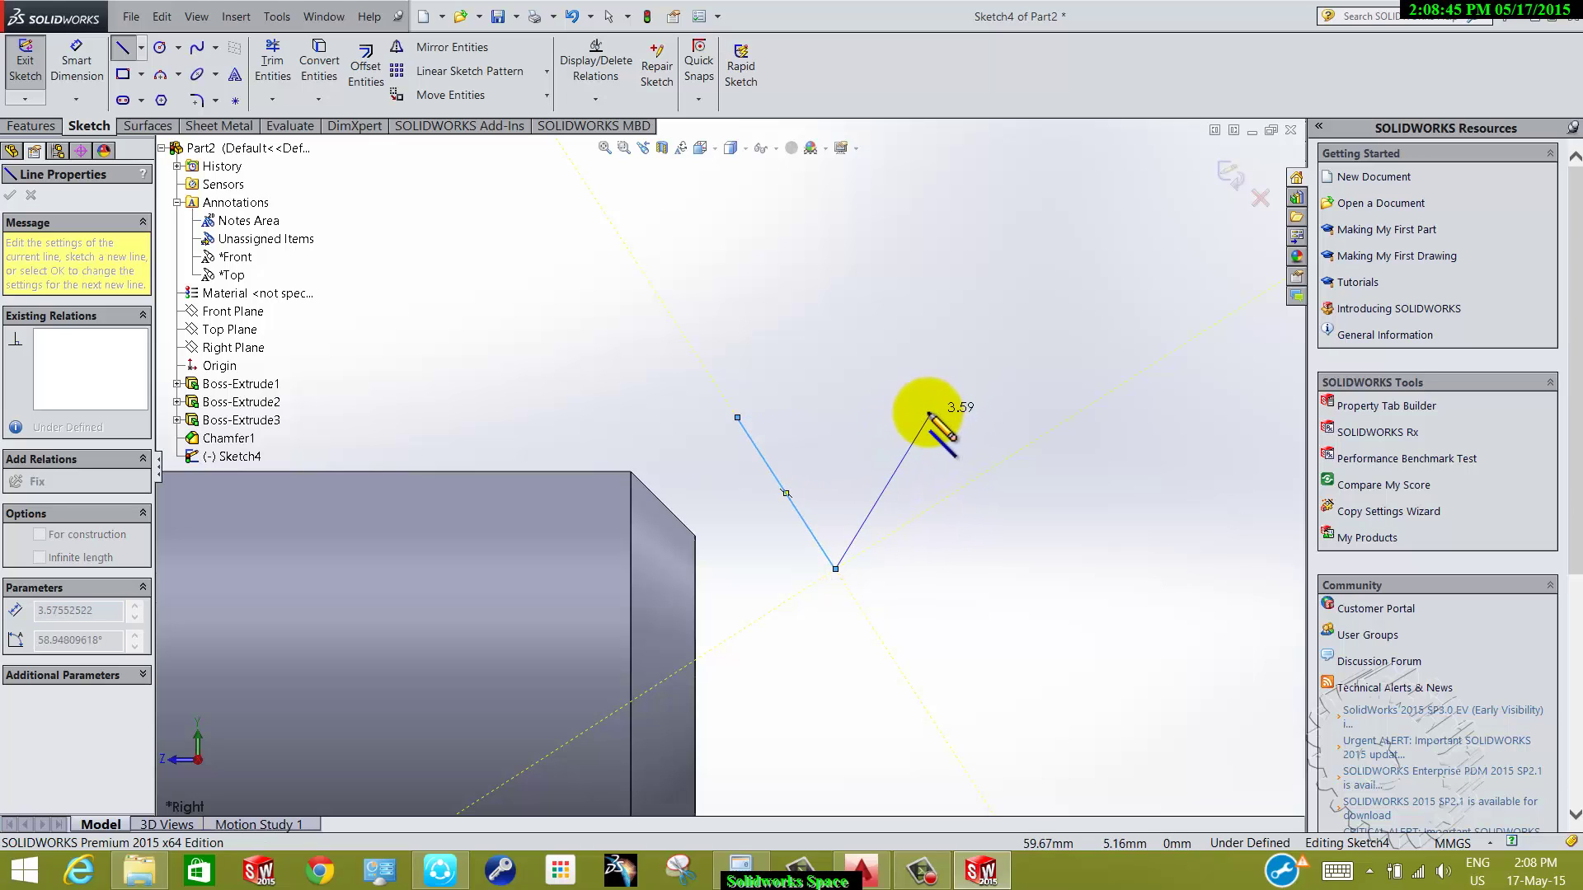
left_click(924, 418)
key("Escape")
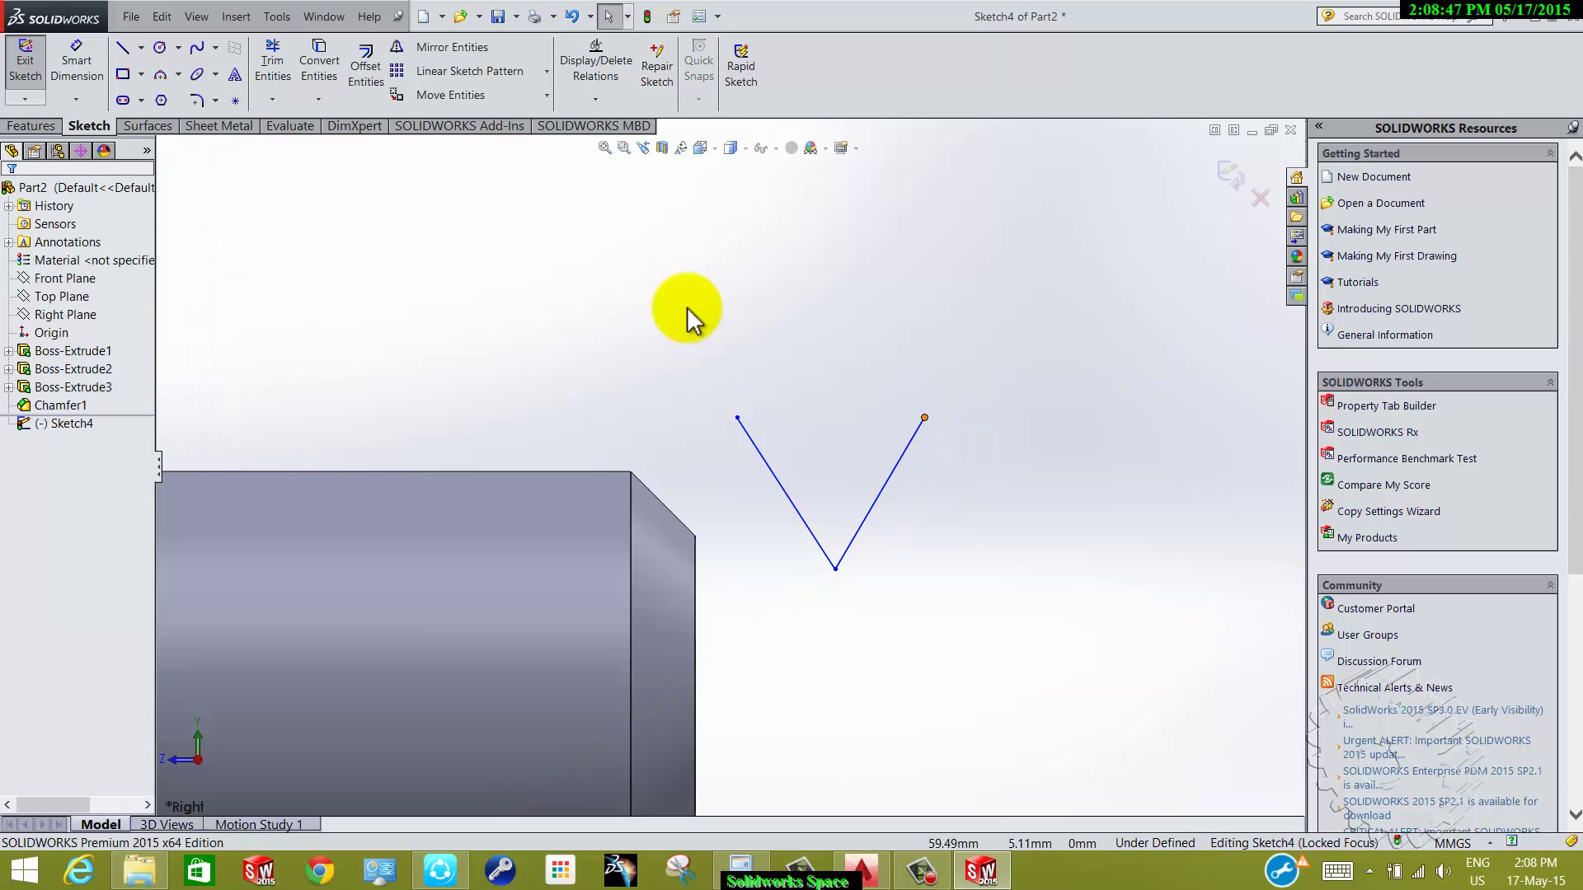
- Add a vertical line running through the V's apex
left_click(122, 48)
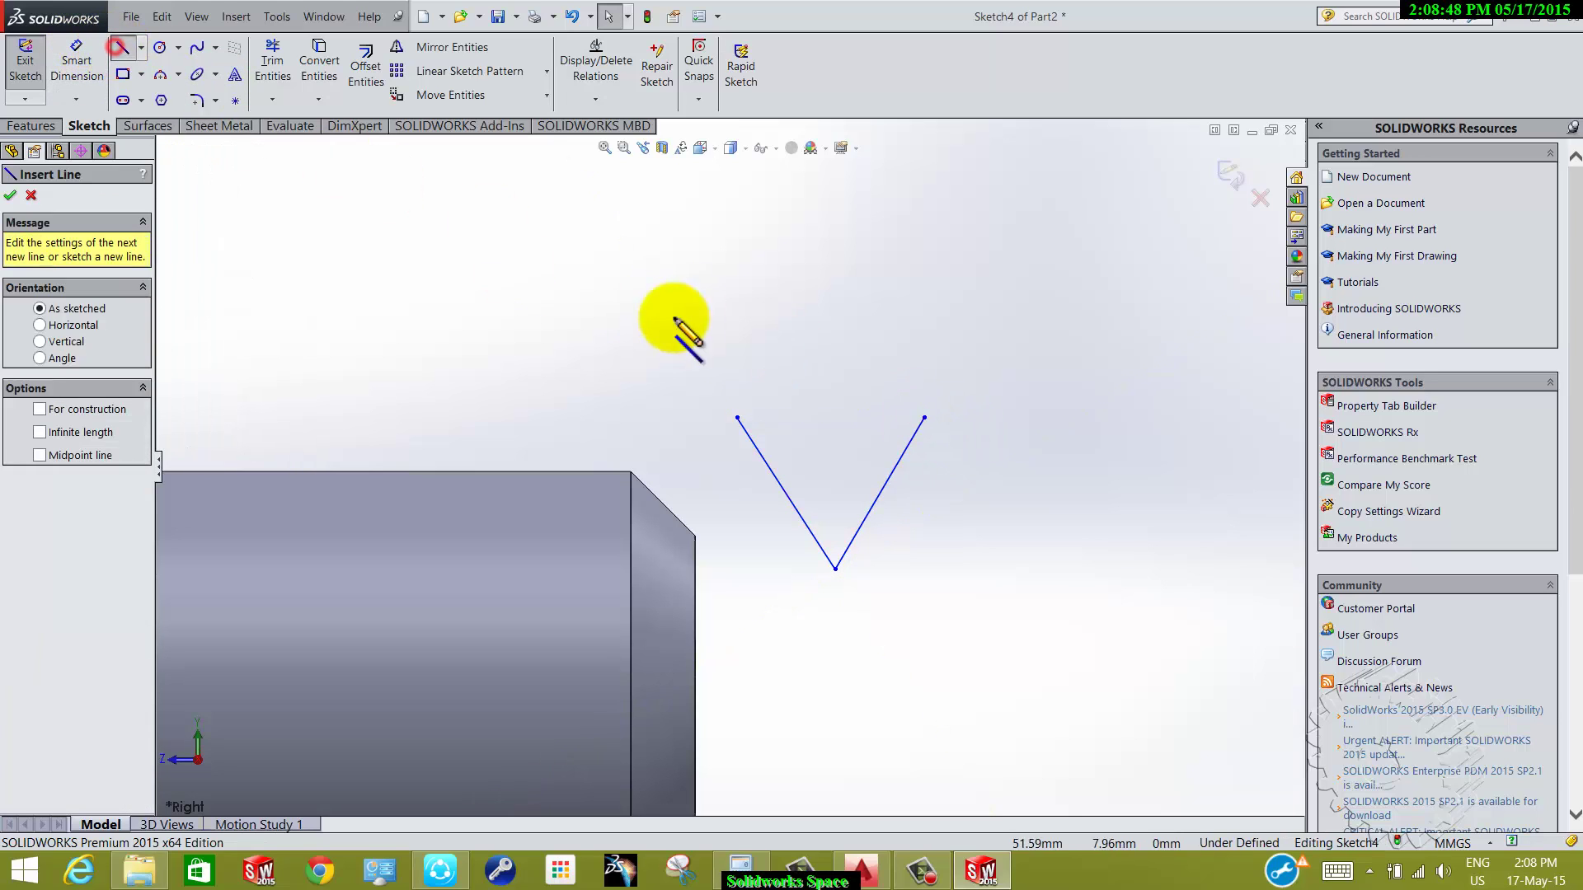
left_click(835, 356)
left_click(835, 677)
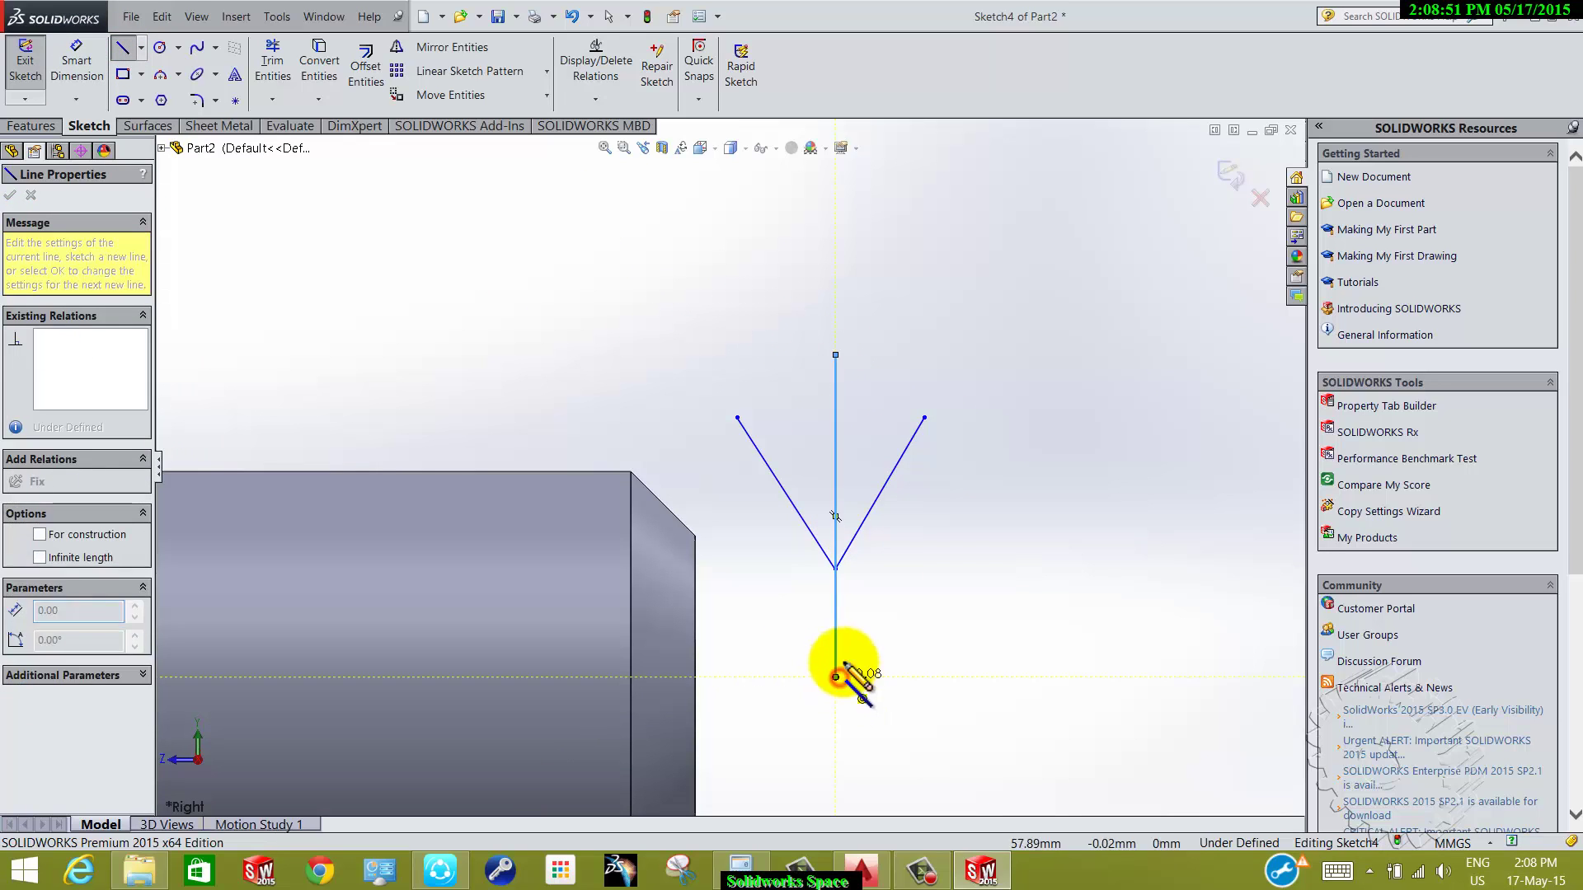
key("Escape")
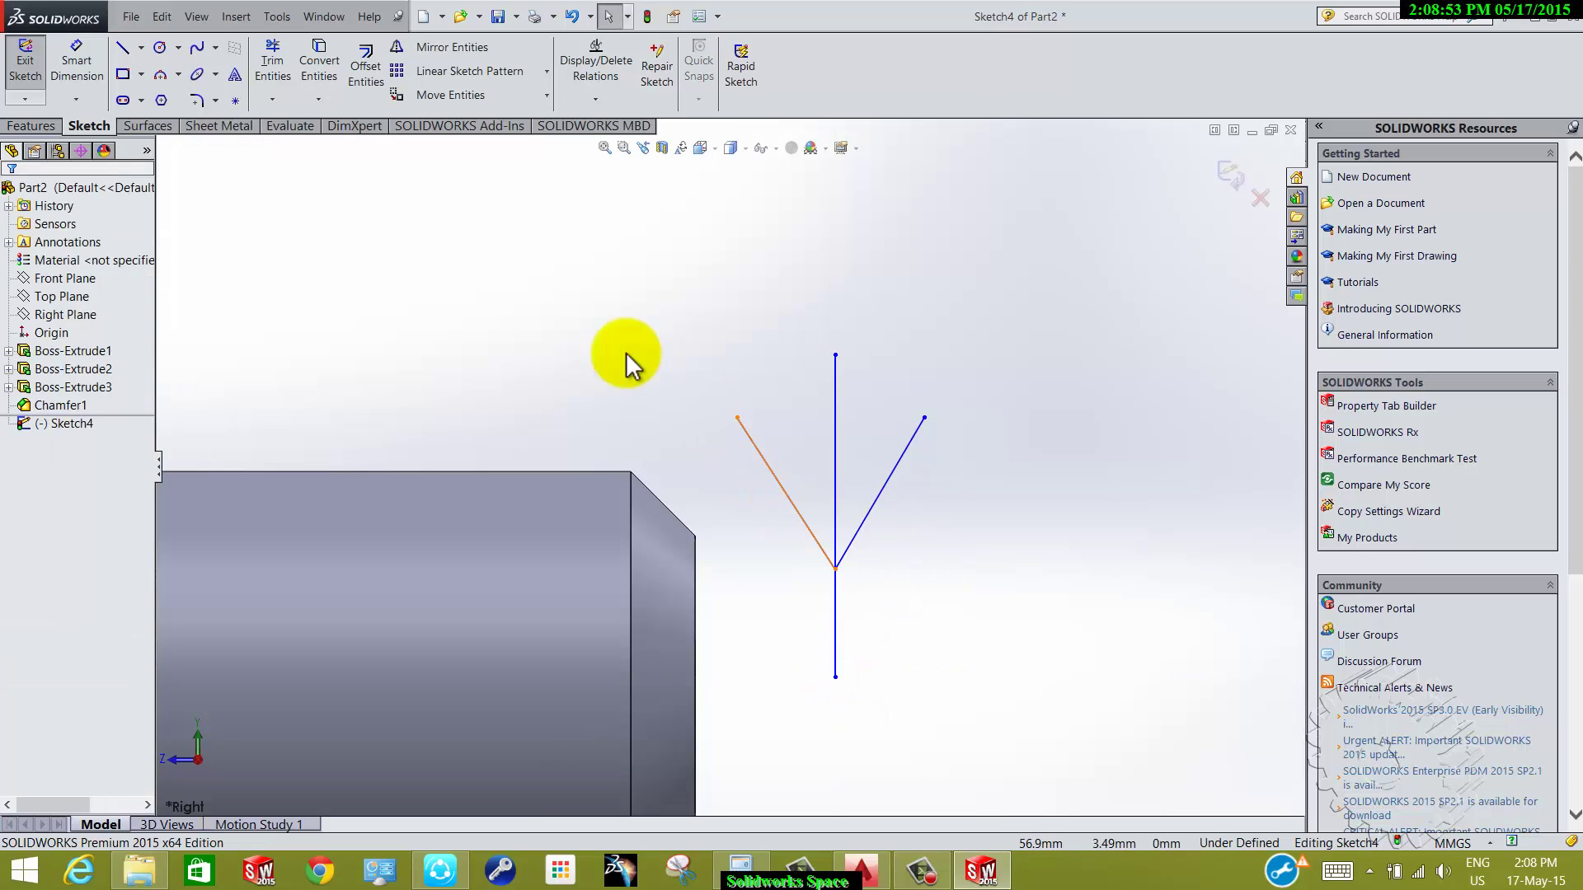
left_click(64, 56)
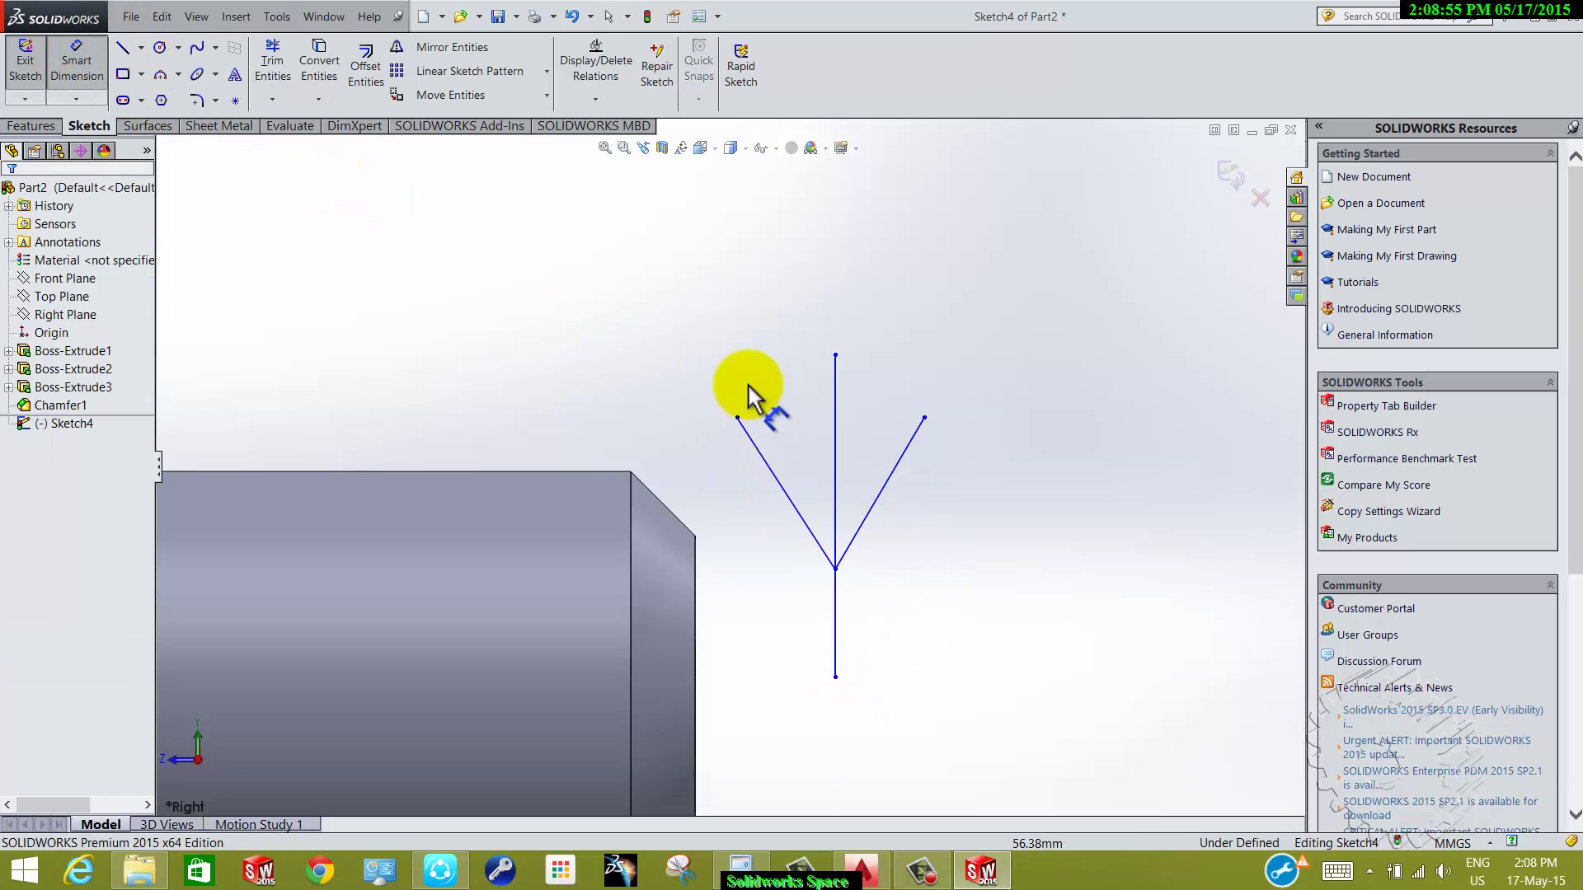
- Dimension the V with a 60° opening angle and a 30° angle to the vertical line
left_click(793, 513)
left_click(867, 514)
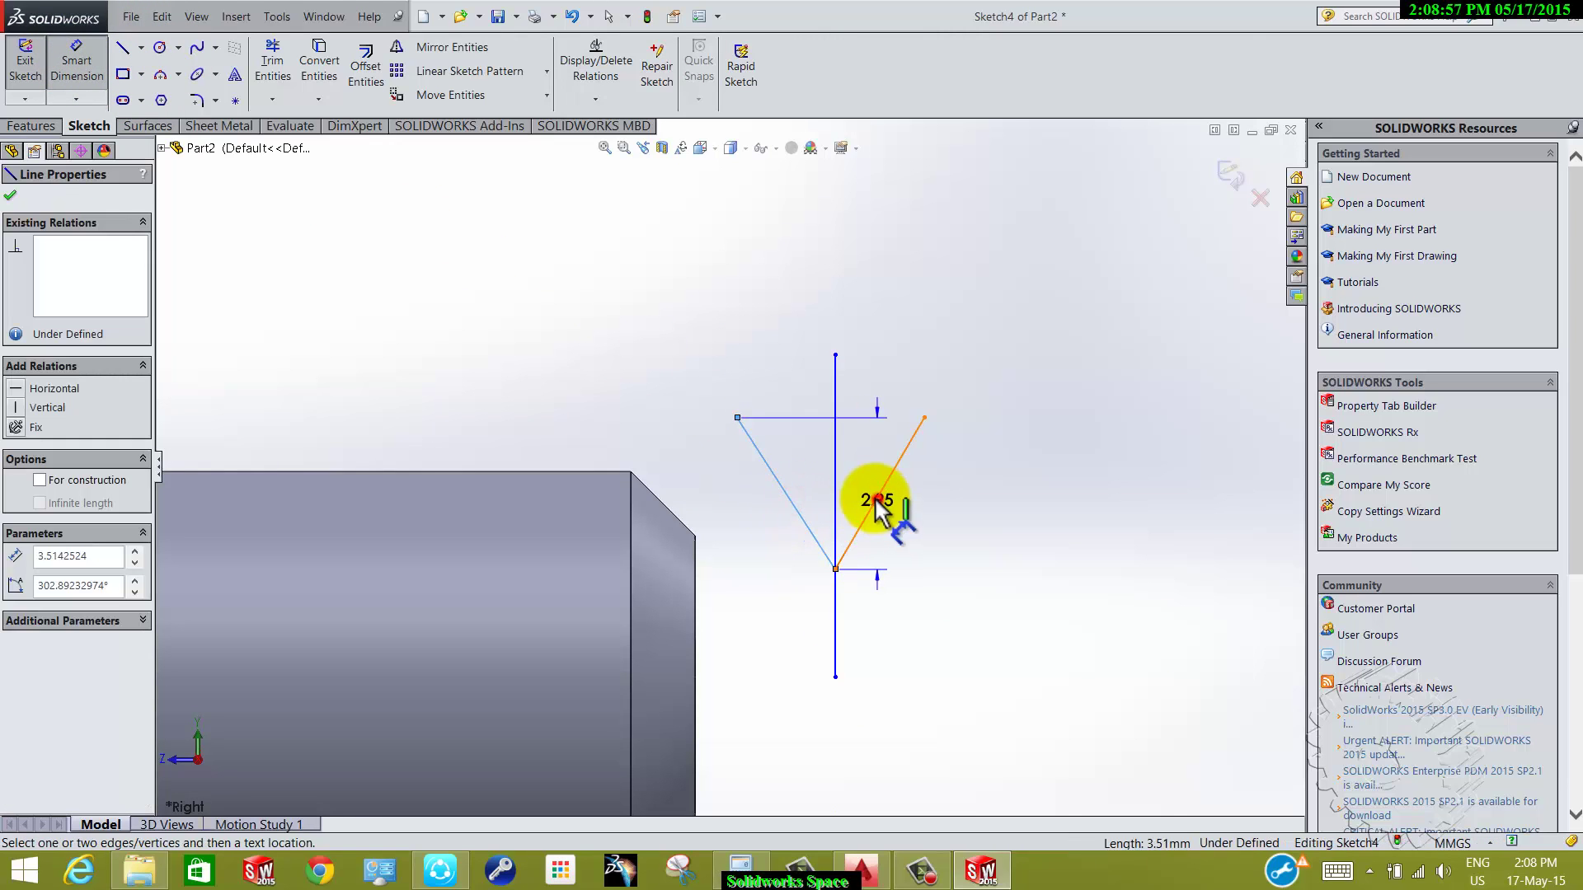
left_click(849, 474)
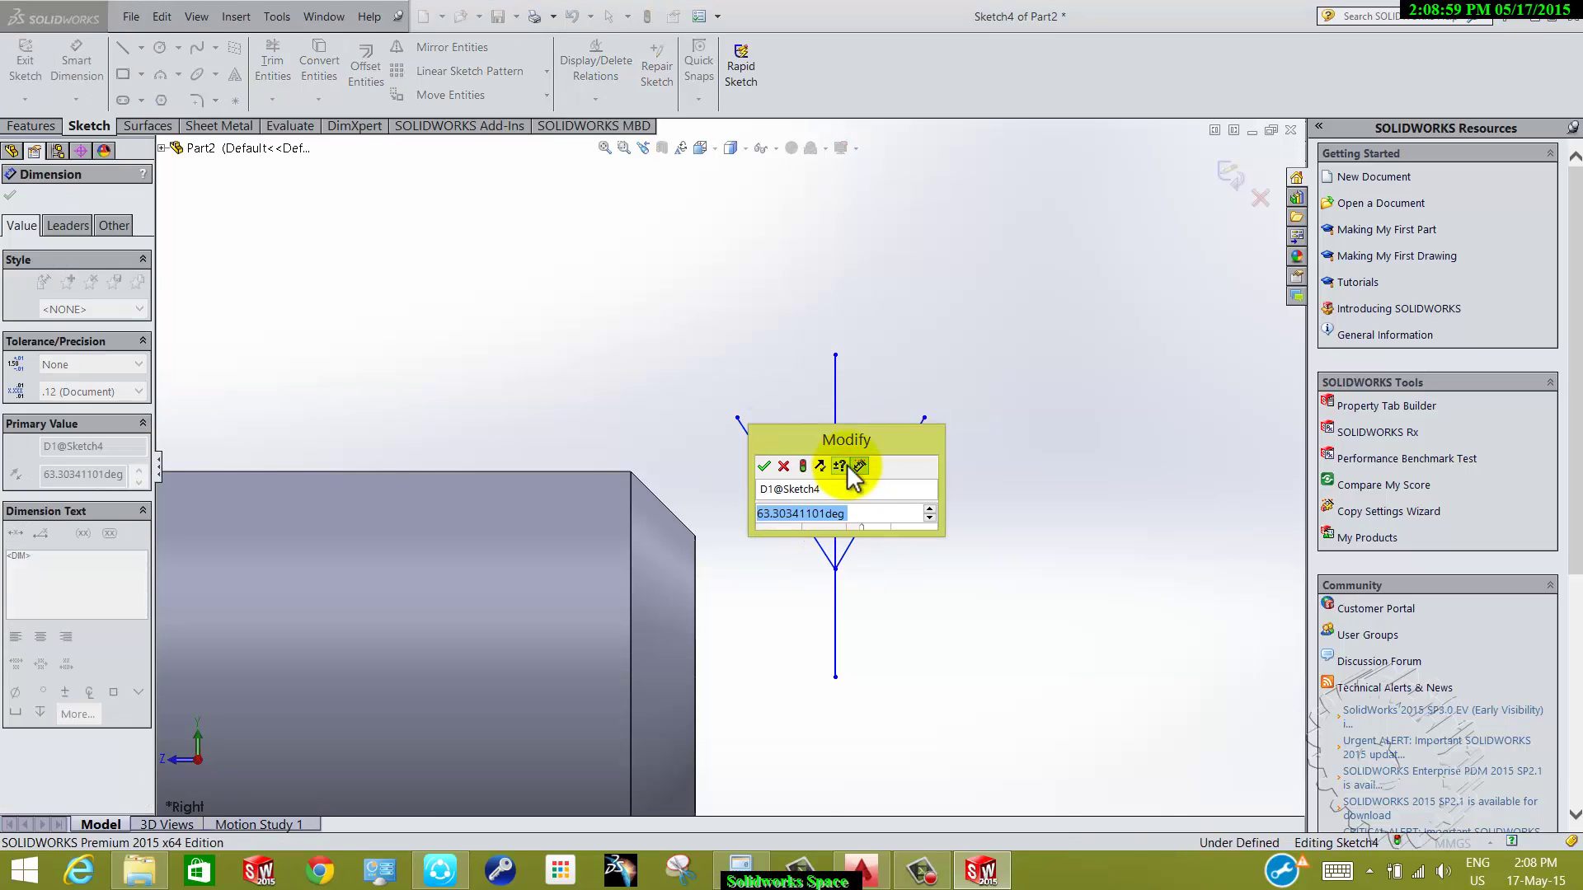
key("Return")
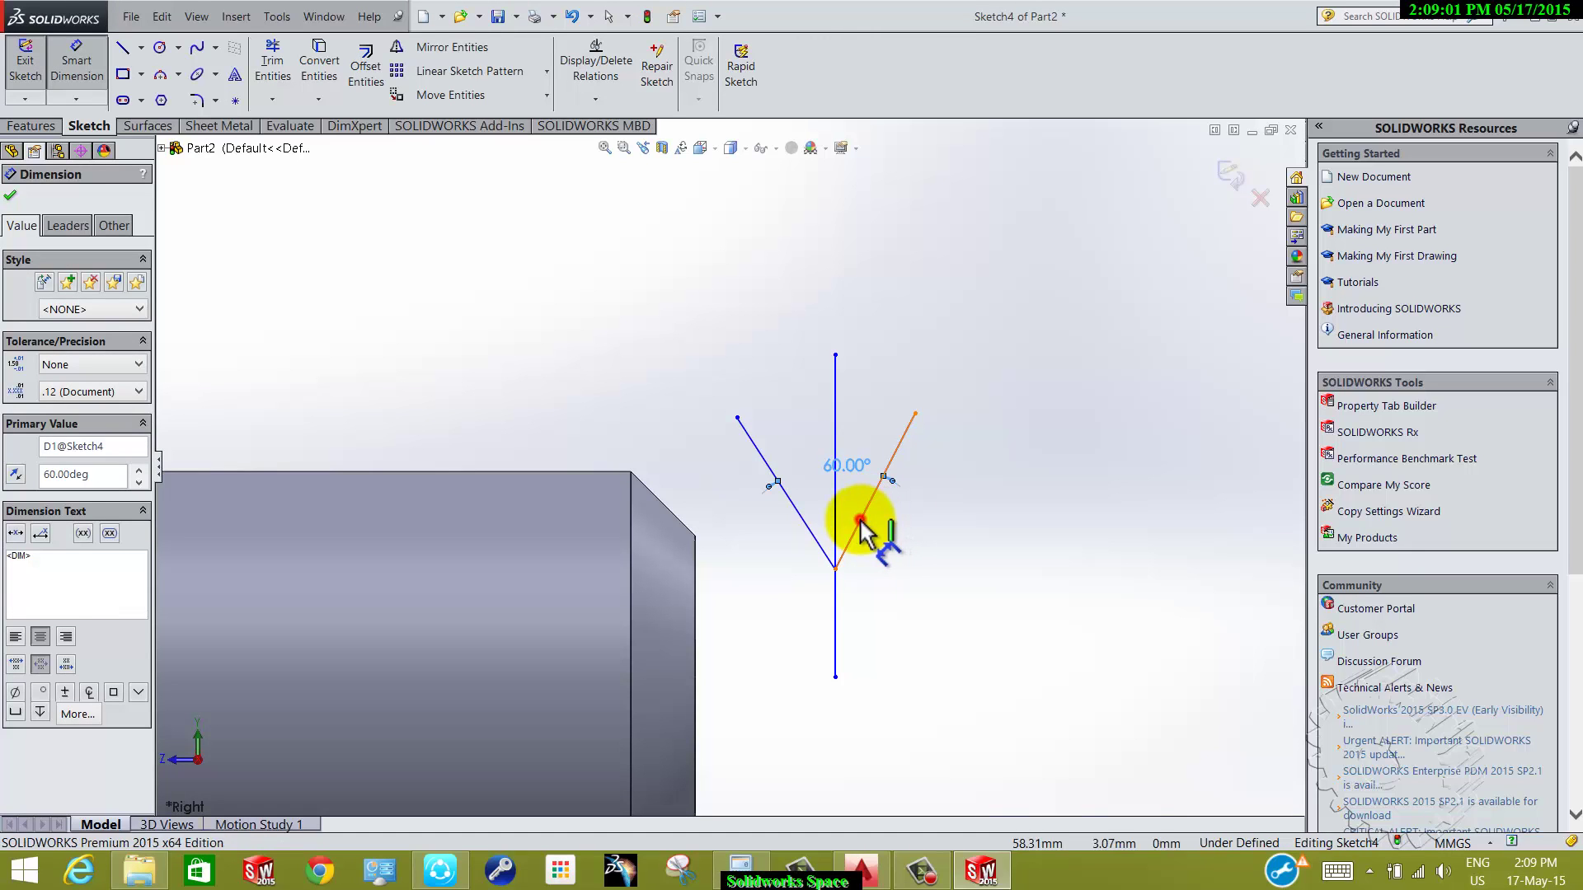
left_click(860, 521)
left_click(836, 506)
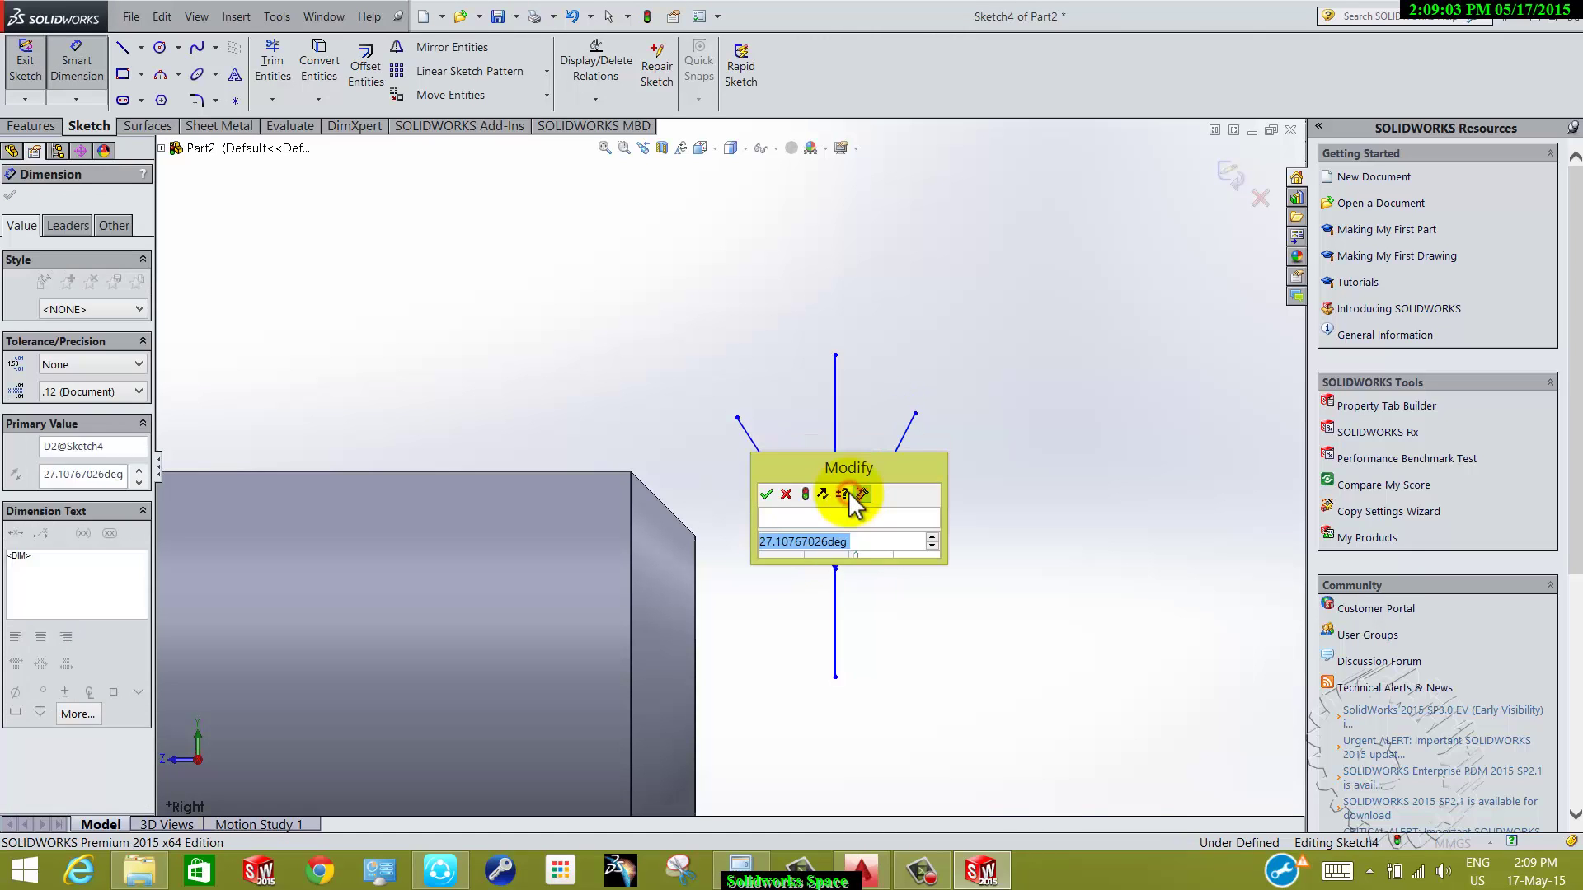
type("30")
key("Return")
left_click(959, 614)
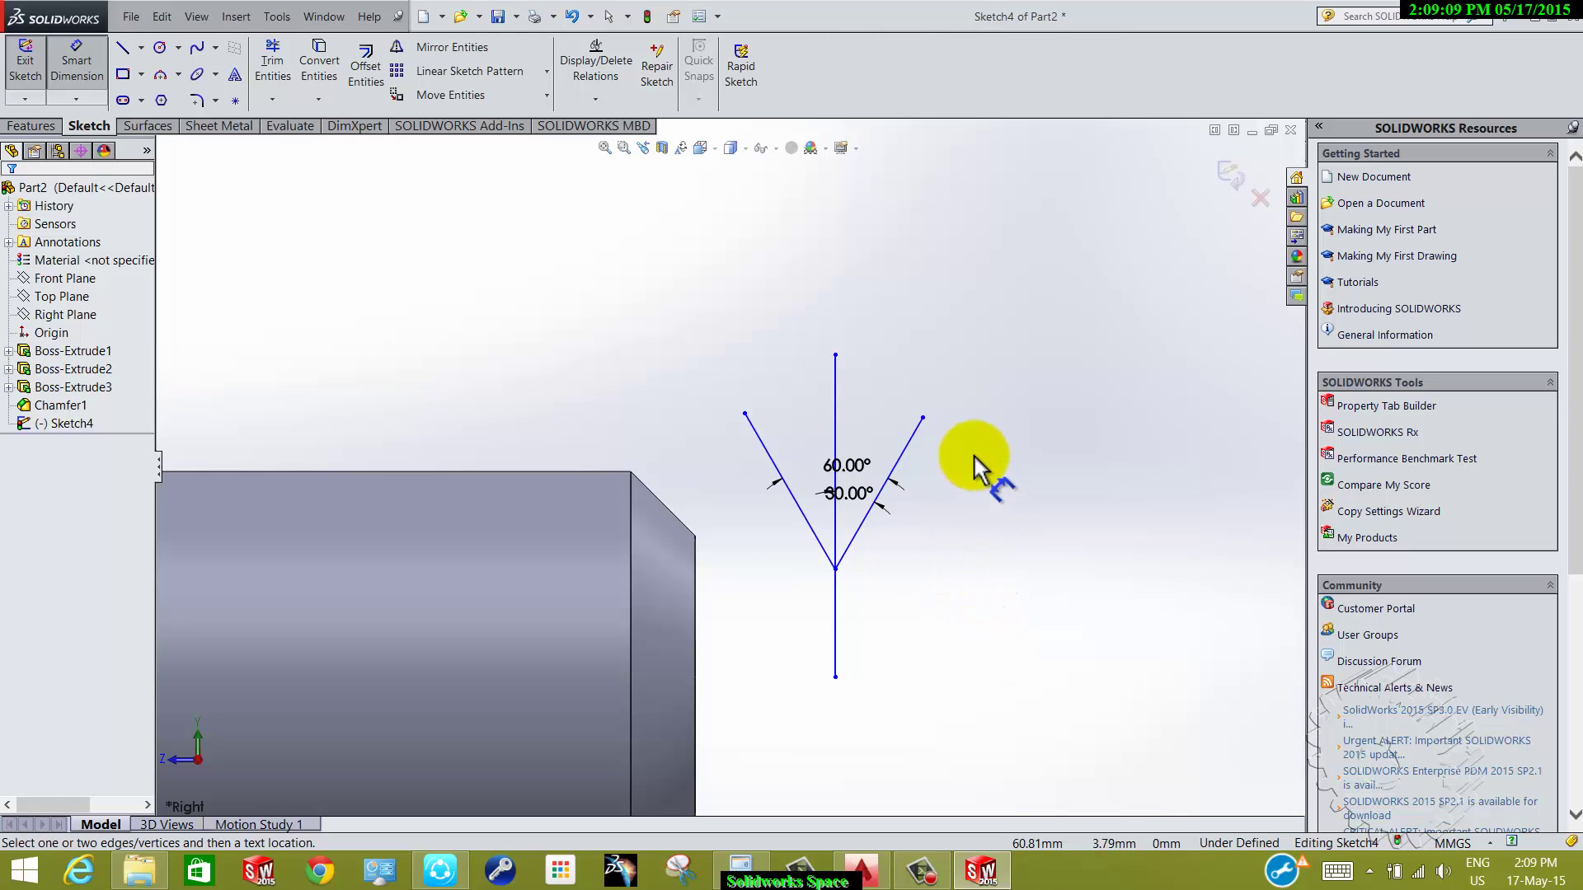
- Dimension the right line's top end height above the apex as 1.0825 mm, checking the ISO thread profile
scroll(973, 466, "down", 2)
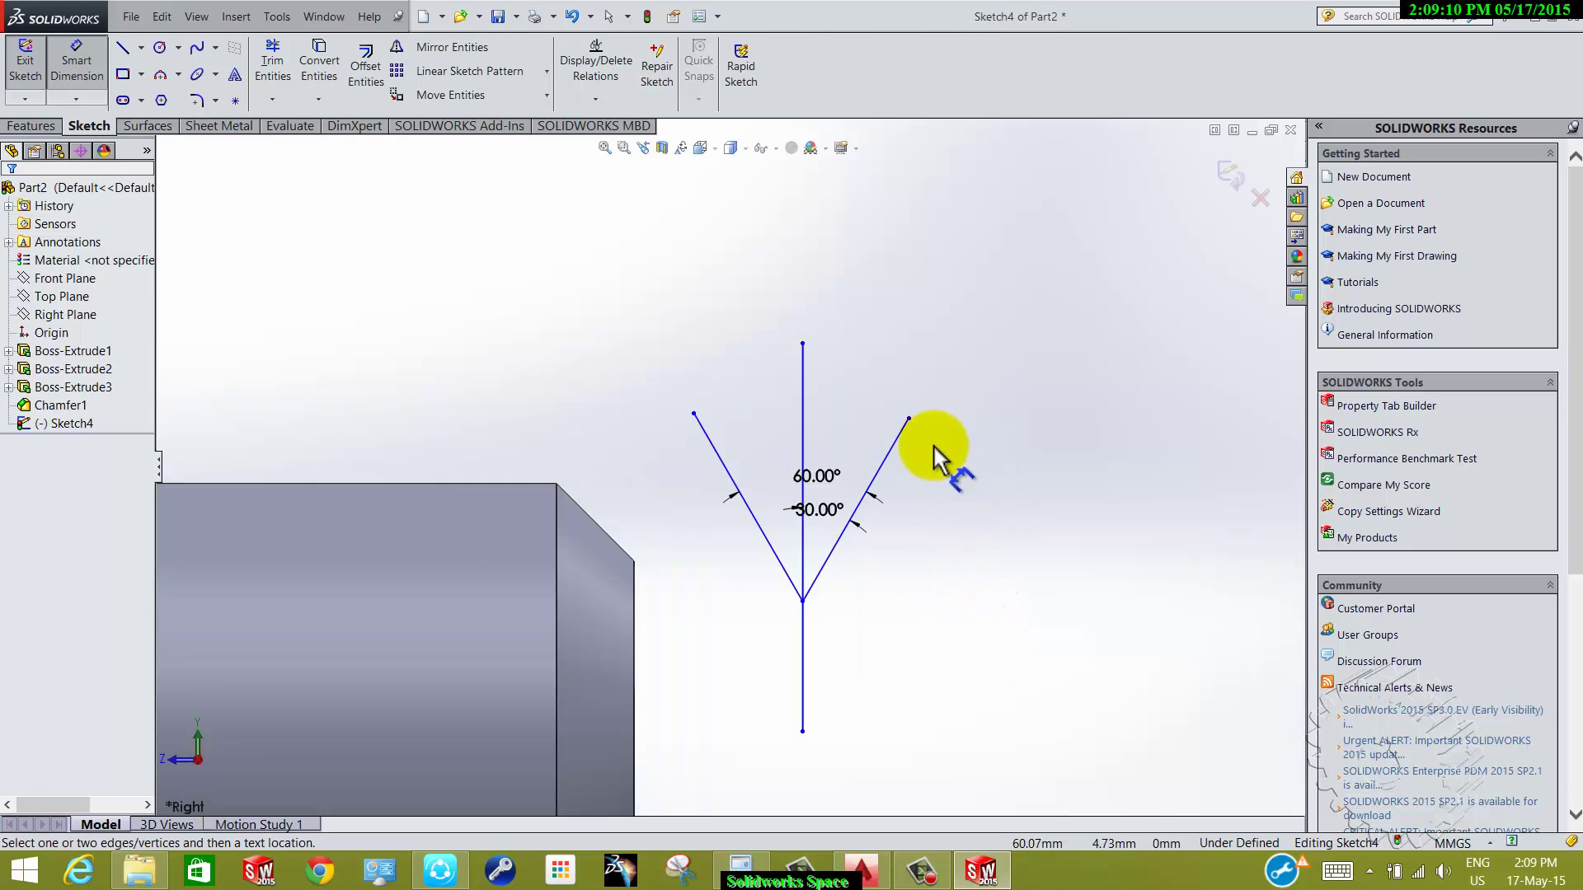
left_click(89, 64)
left_click(893, 415)
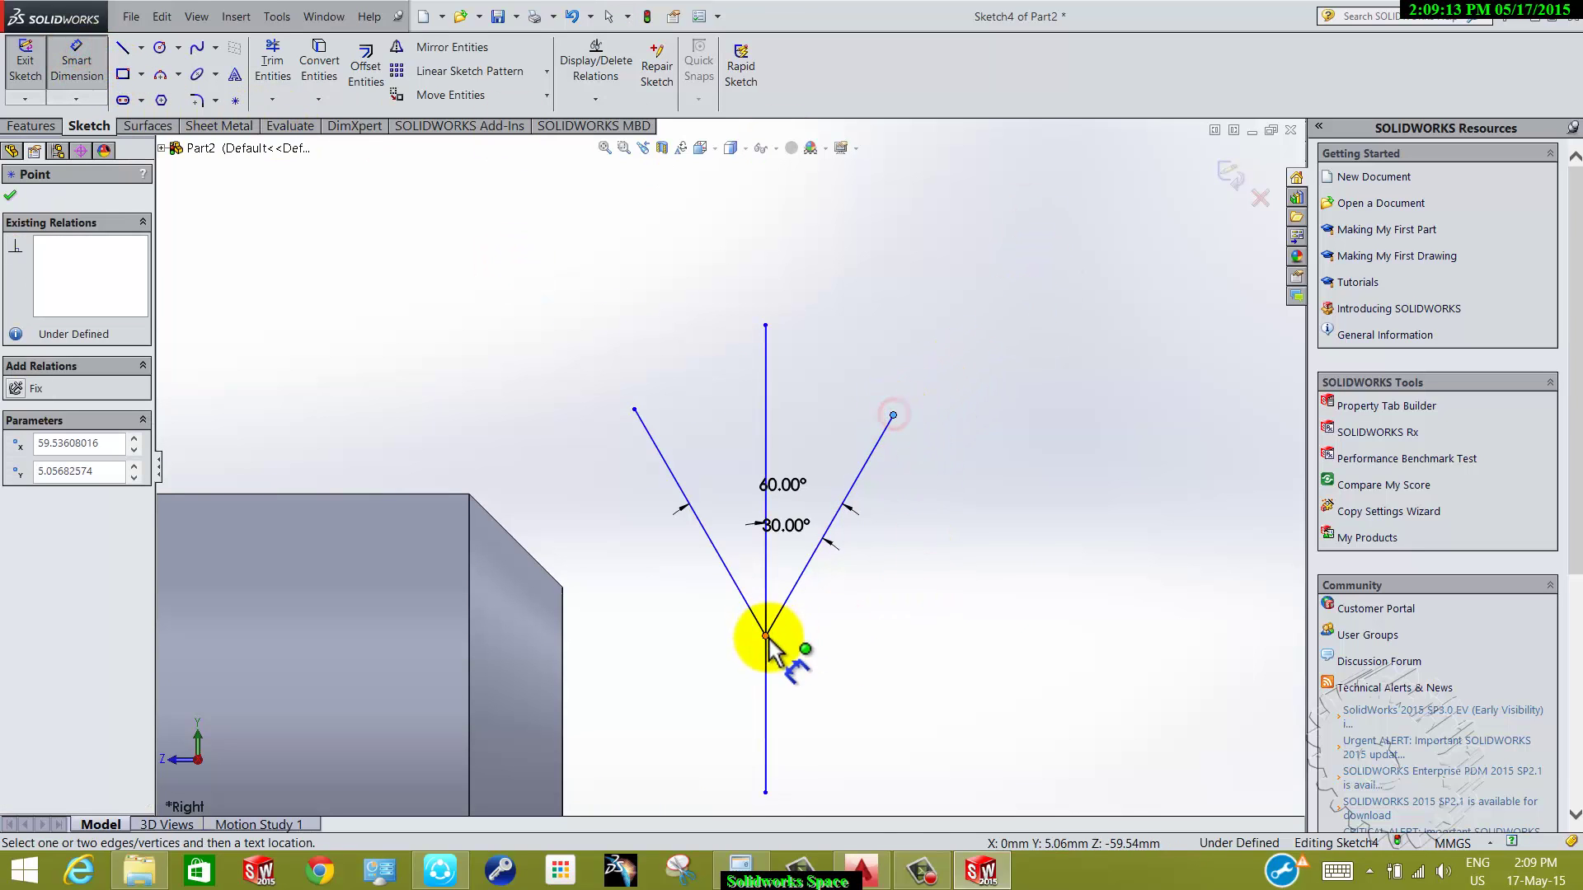
left_click(998, 651)
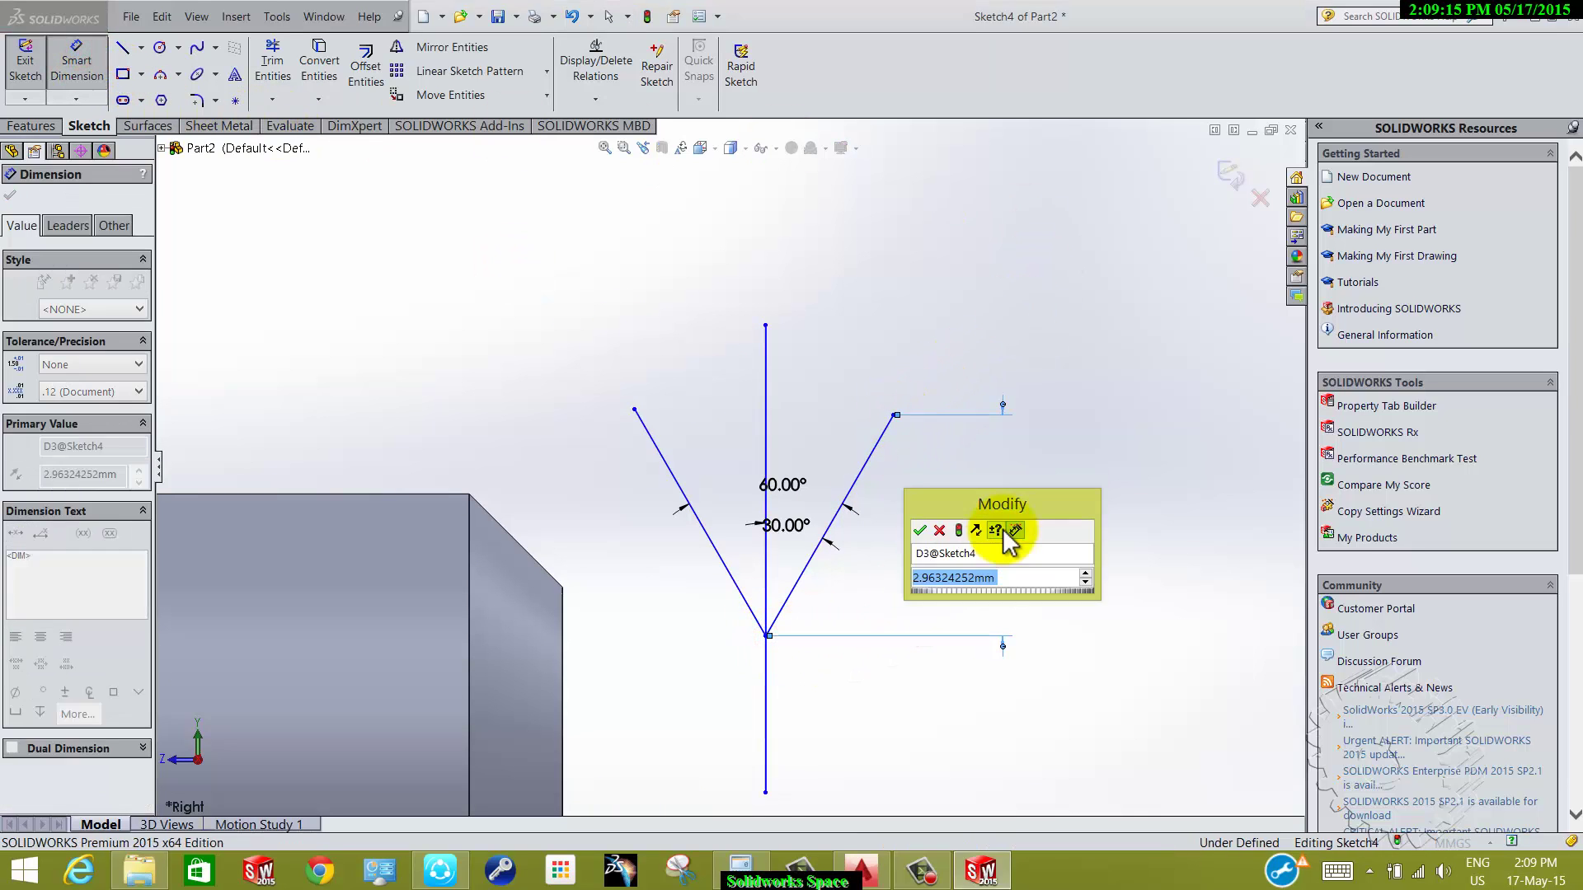
type("1.0825")
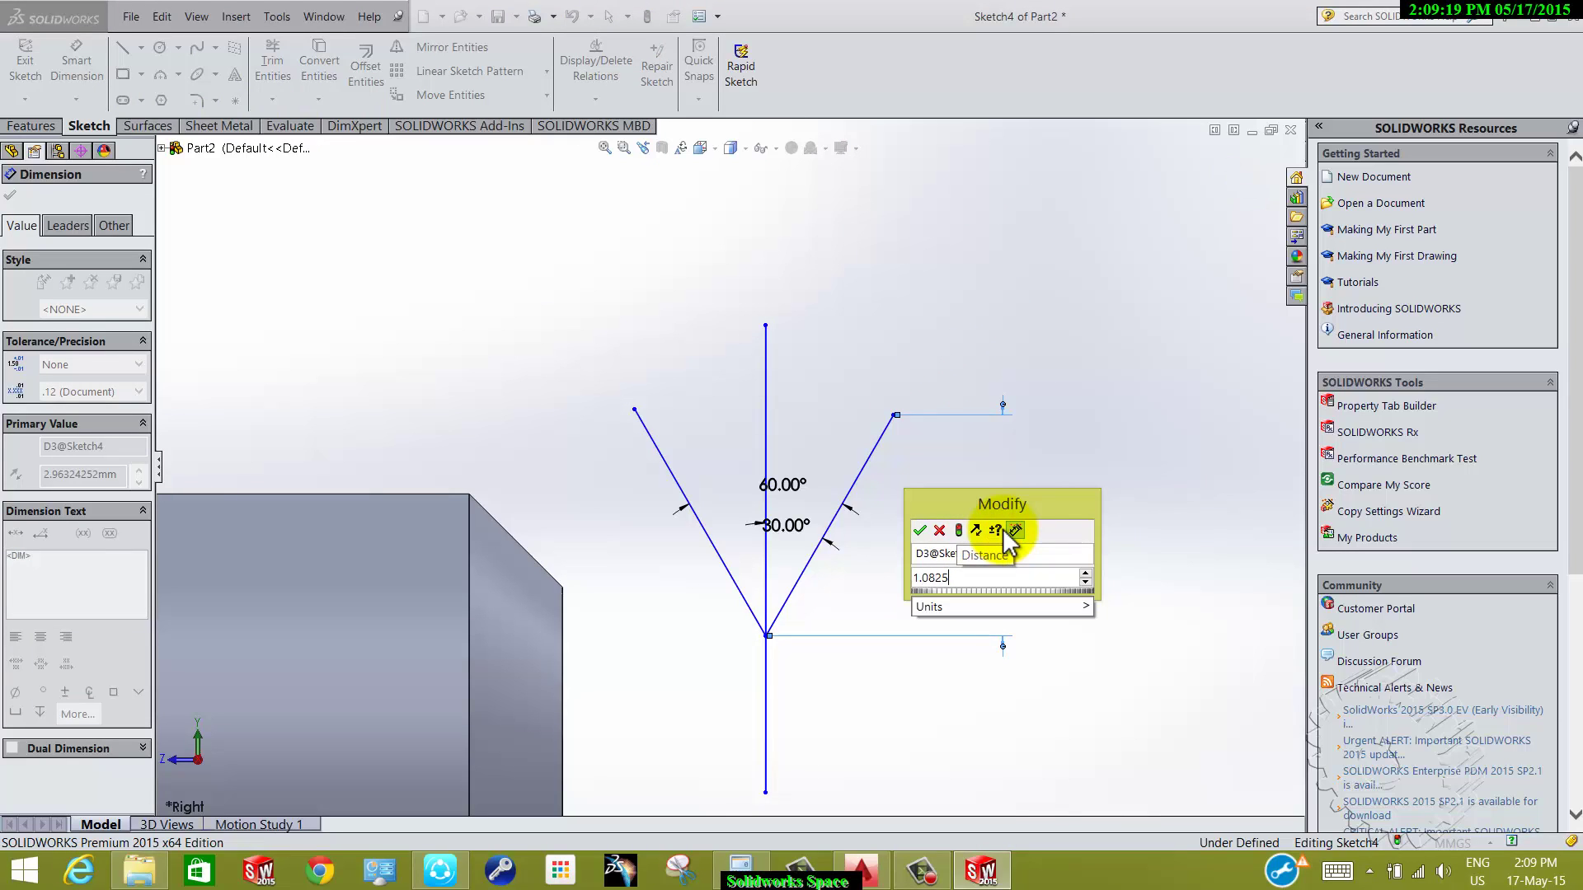
left_click(860, 870)
mouse_move(914, 635)
middle_mouse_down()
mouse_move(784, 590)
mouse_move(651, 689)
mouse_move(904, 695)
middle_mouse_up()
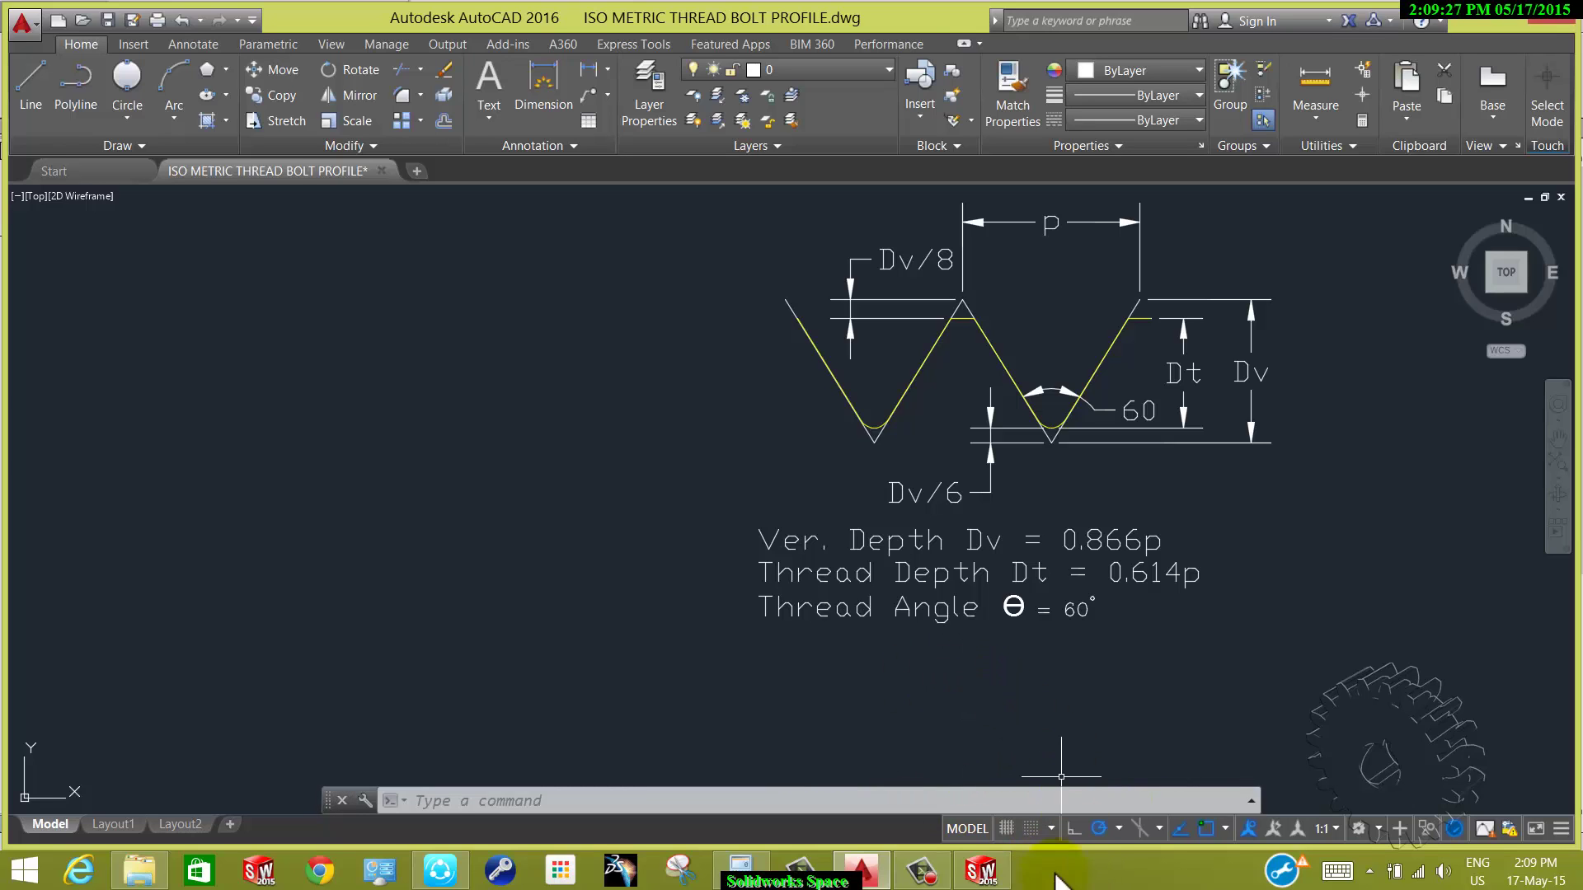
left_click(996, 881)
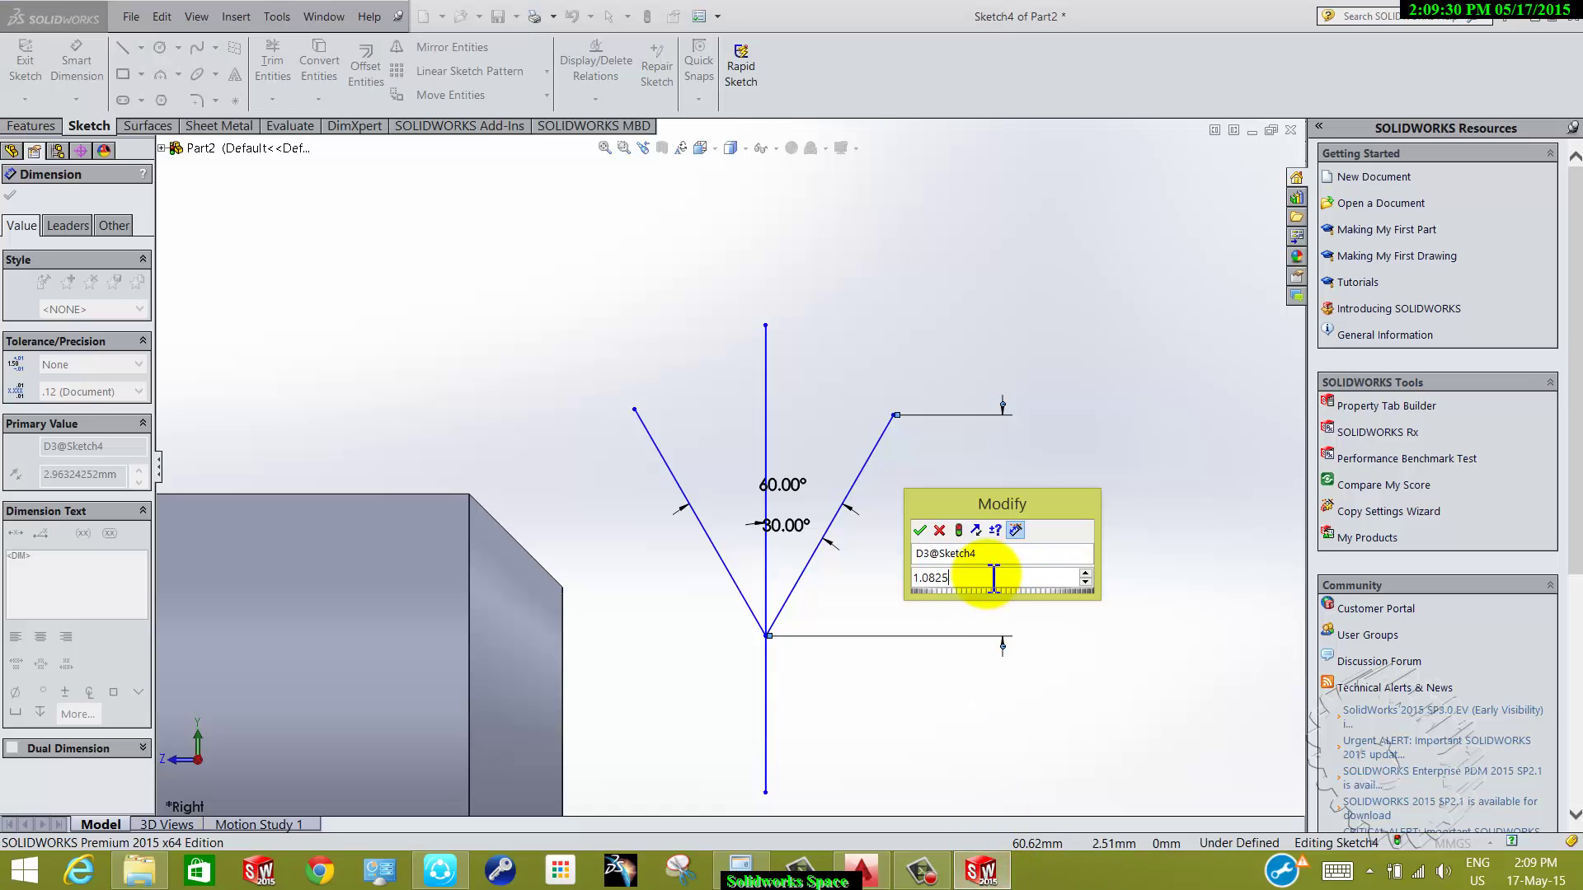
- Apply the 1.0825 mm height dimension to the right slanted line
key("Return")
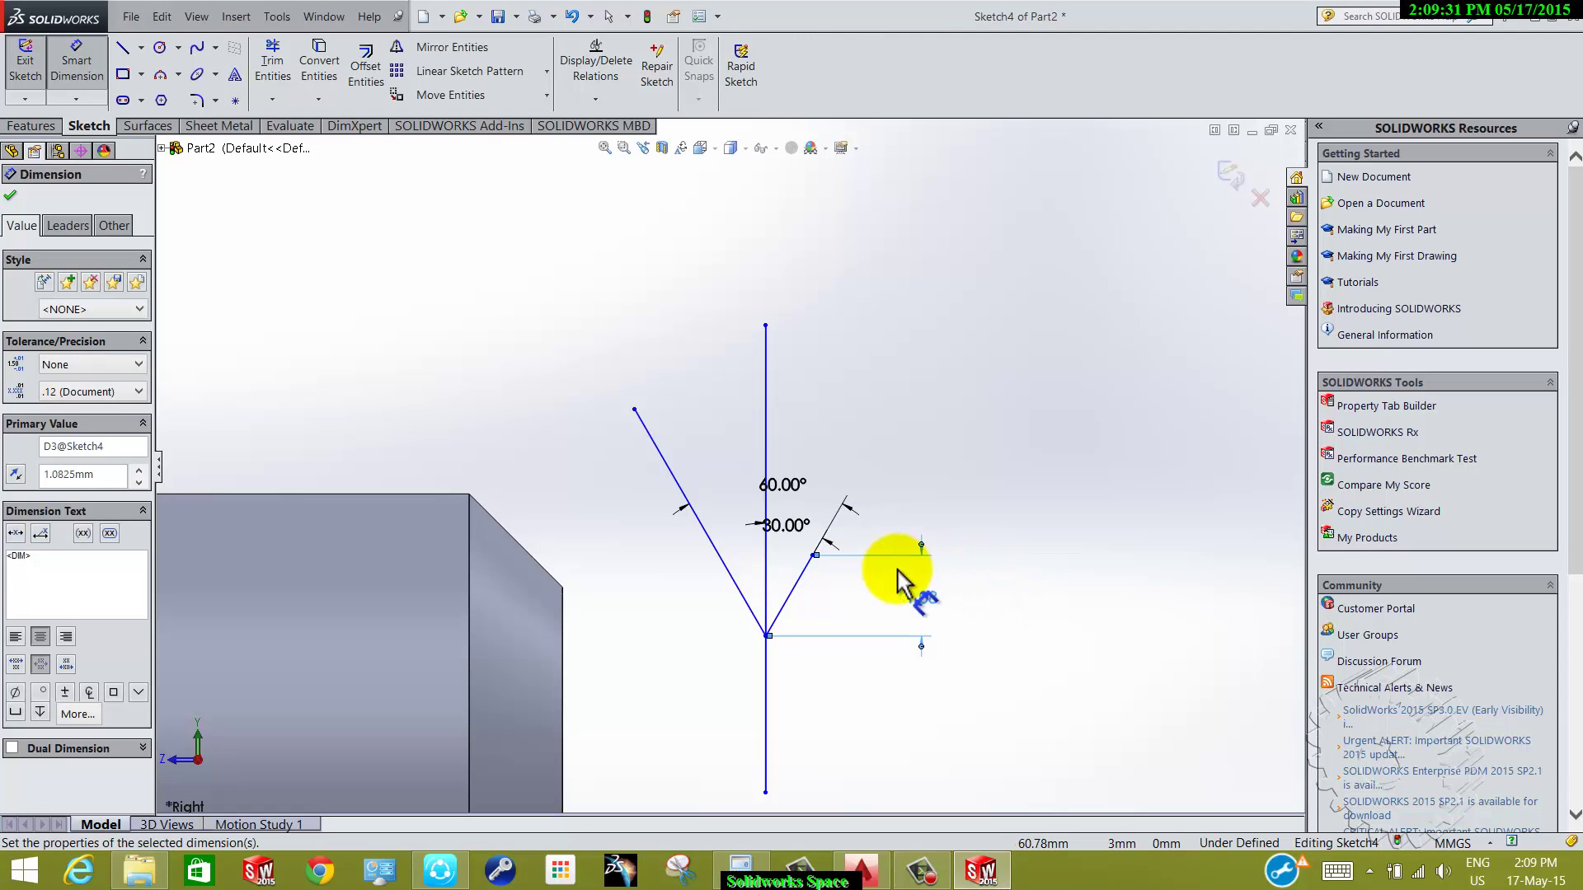
scroll(816, 594, "down", 1)
key("Escape")
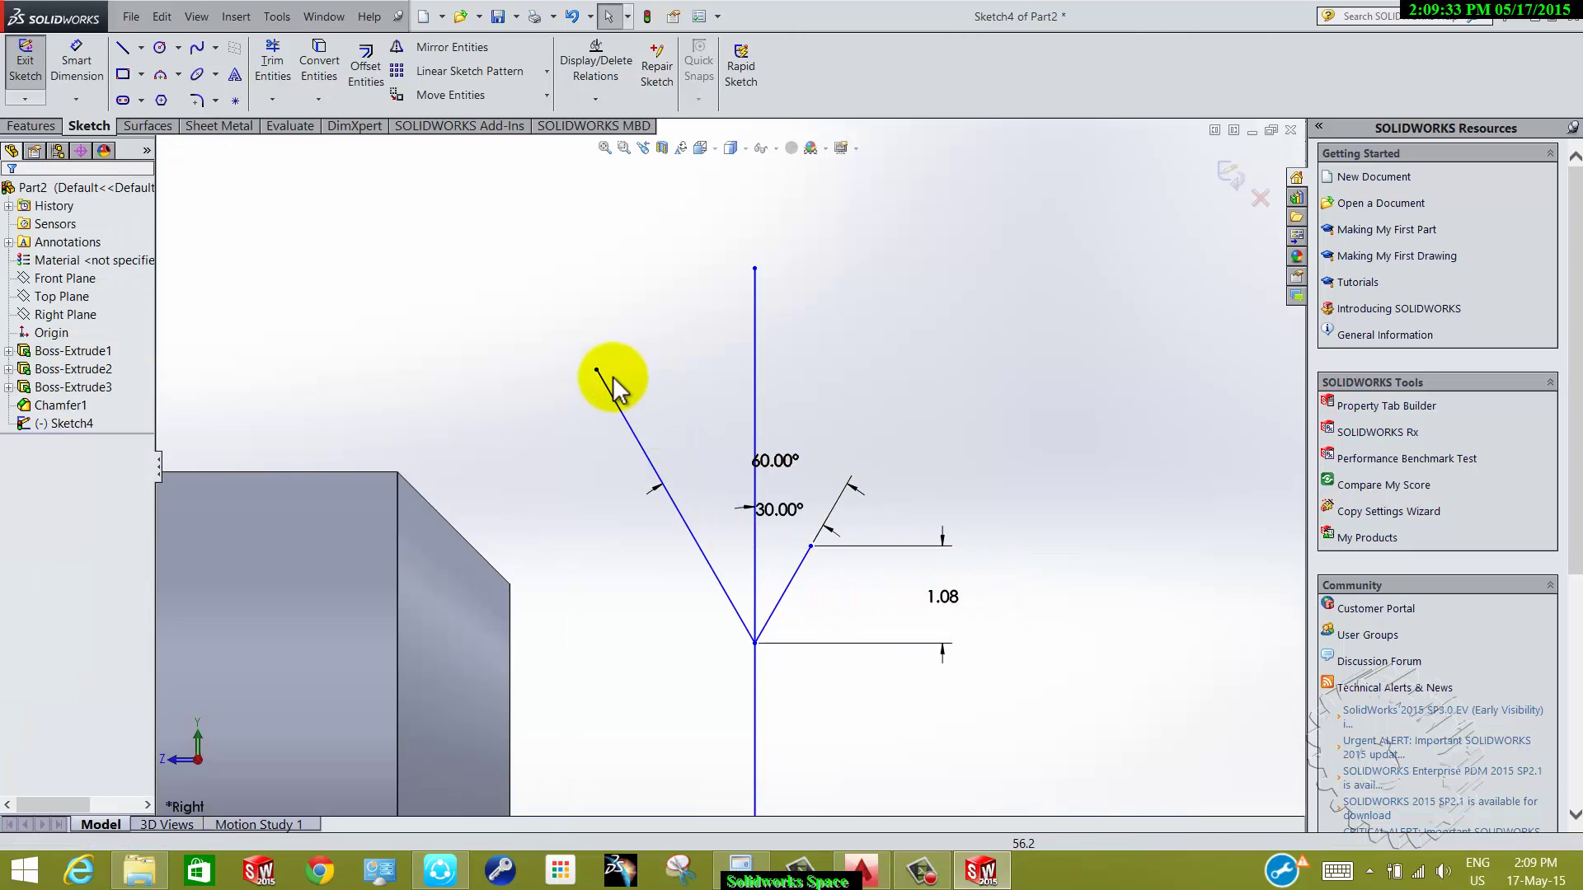
- Make both slanted lines' top endpoints level with a Horizontal relation
left_click(596, 371)
left_click(811, 548, "ctrl")
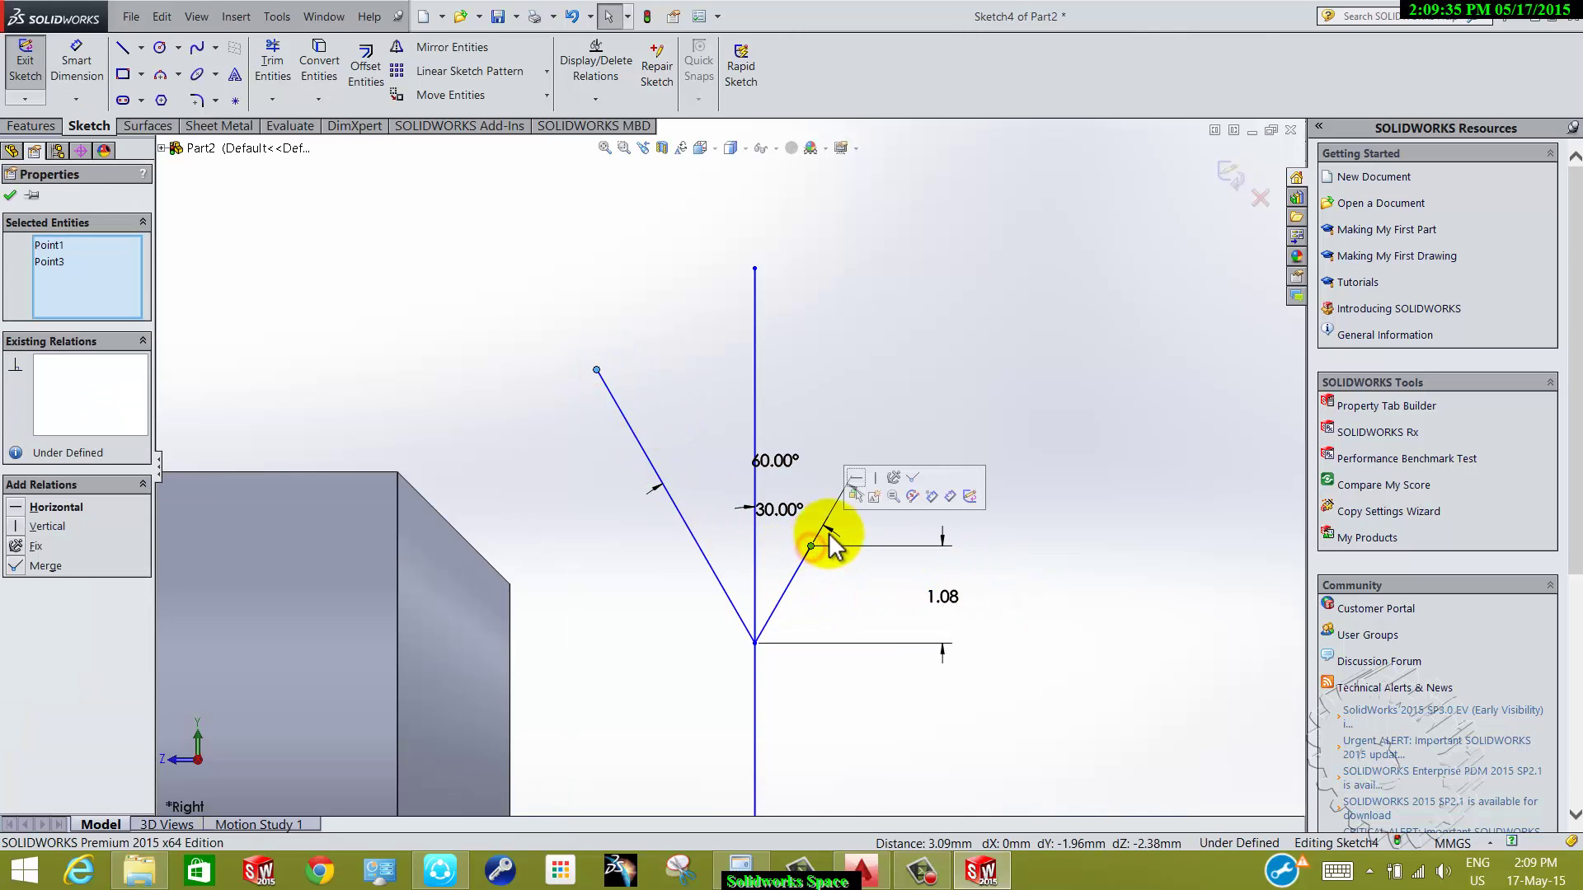
left_click(857, 484)
left_click(1060, 470)
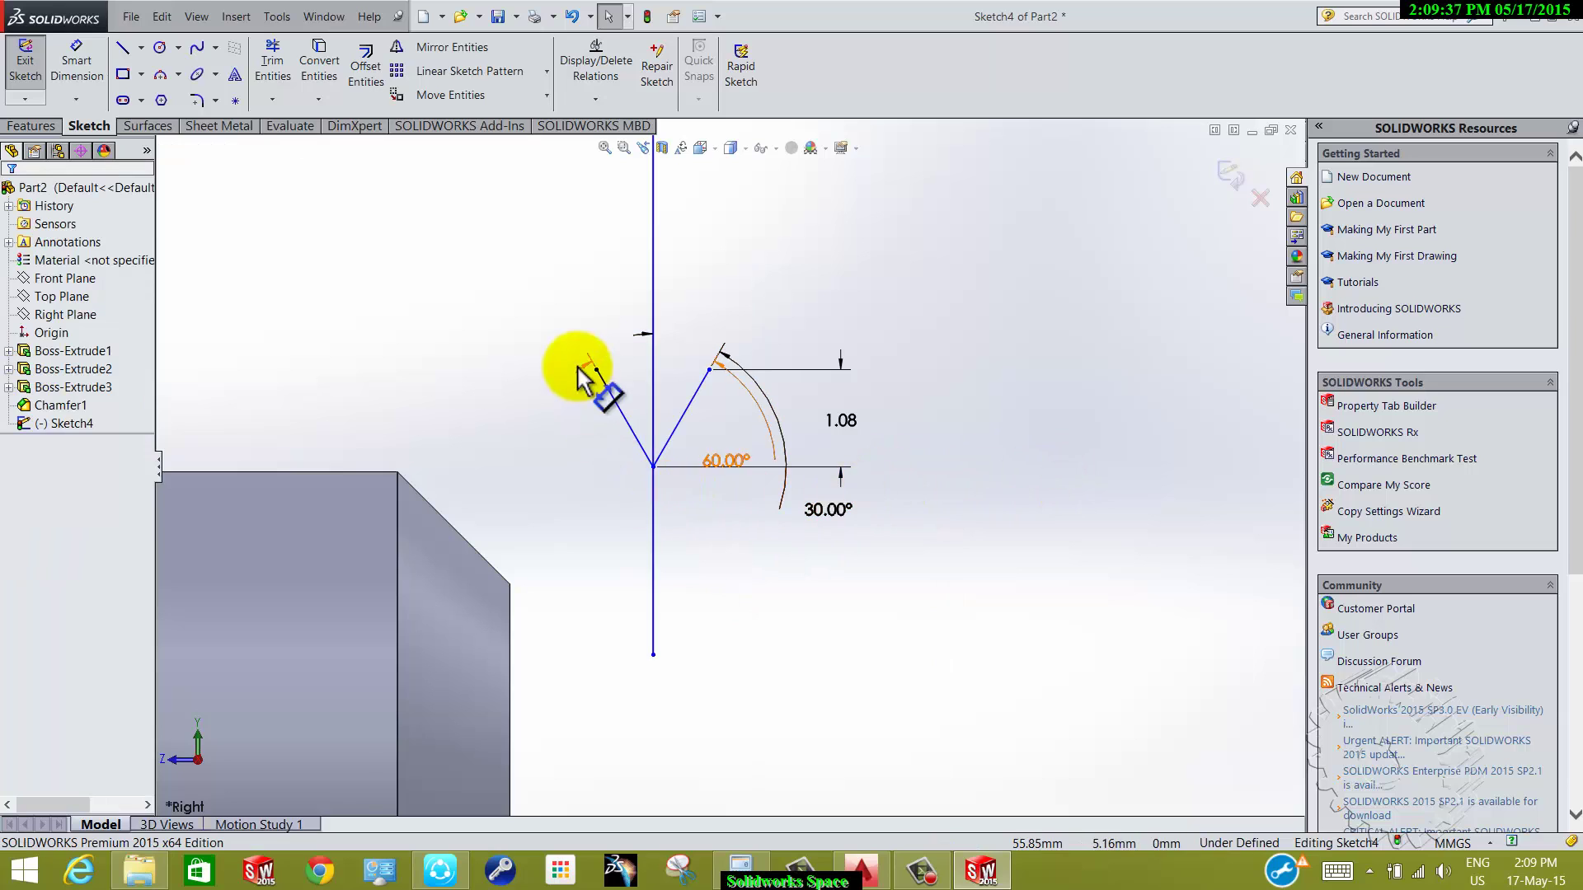
scroll(610, 429, "down", 1)
scroll(700, 407, "down", 1)
scroll(643, 437, "down", 1)
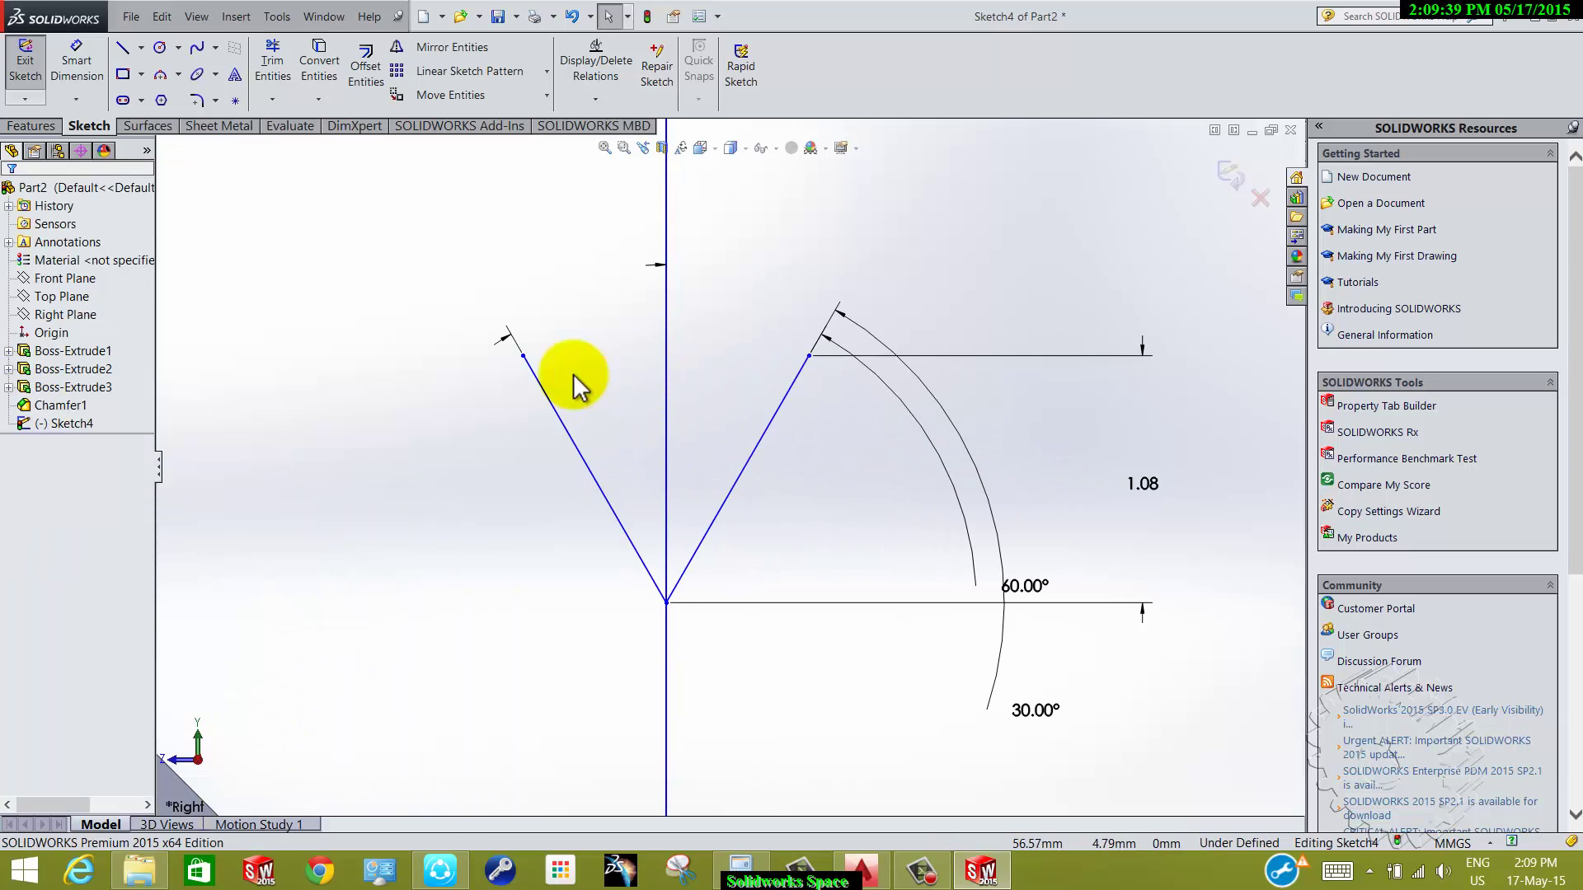
left_click(123, 47)
scroll(601, 396, "down", 1)
- Draw the inner polyline: a short vertical, a V down to the axis, and a short vertical up
scroll(577, 396, "down", 1)
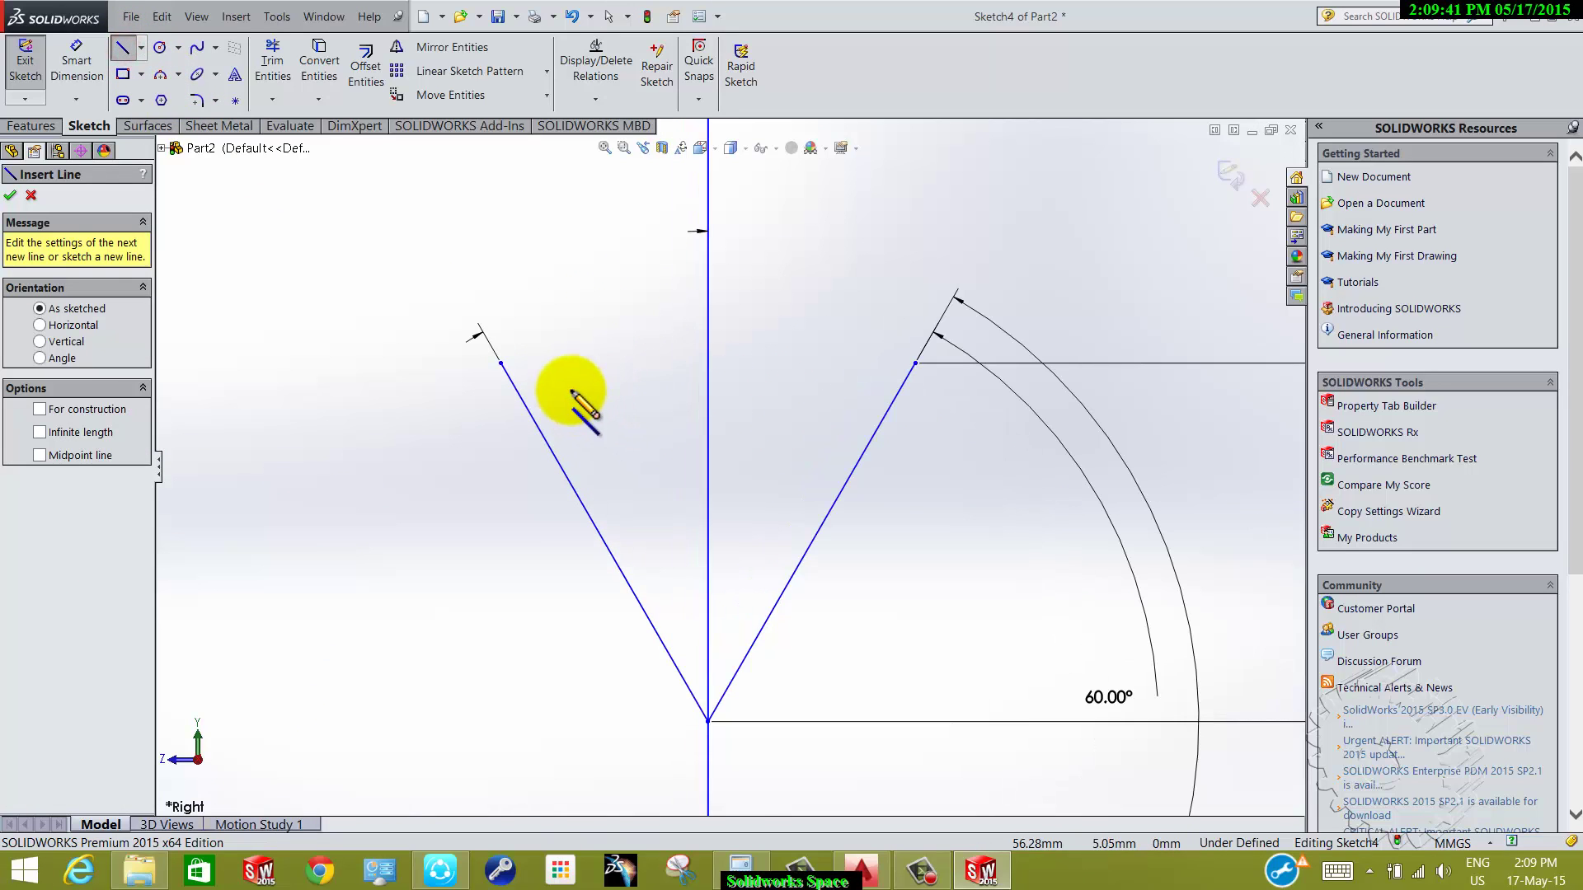
left_click(567, 385)
left_click(567, 478)
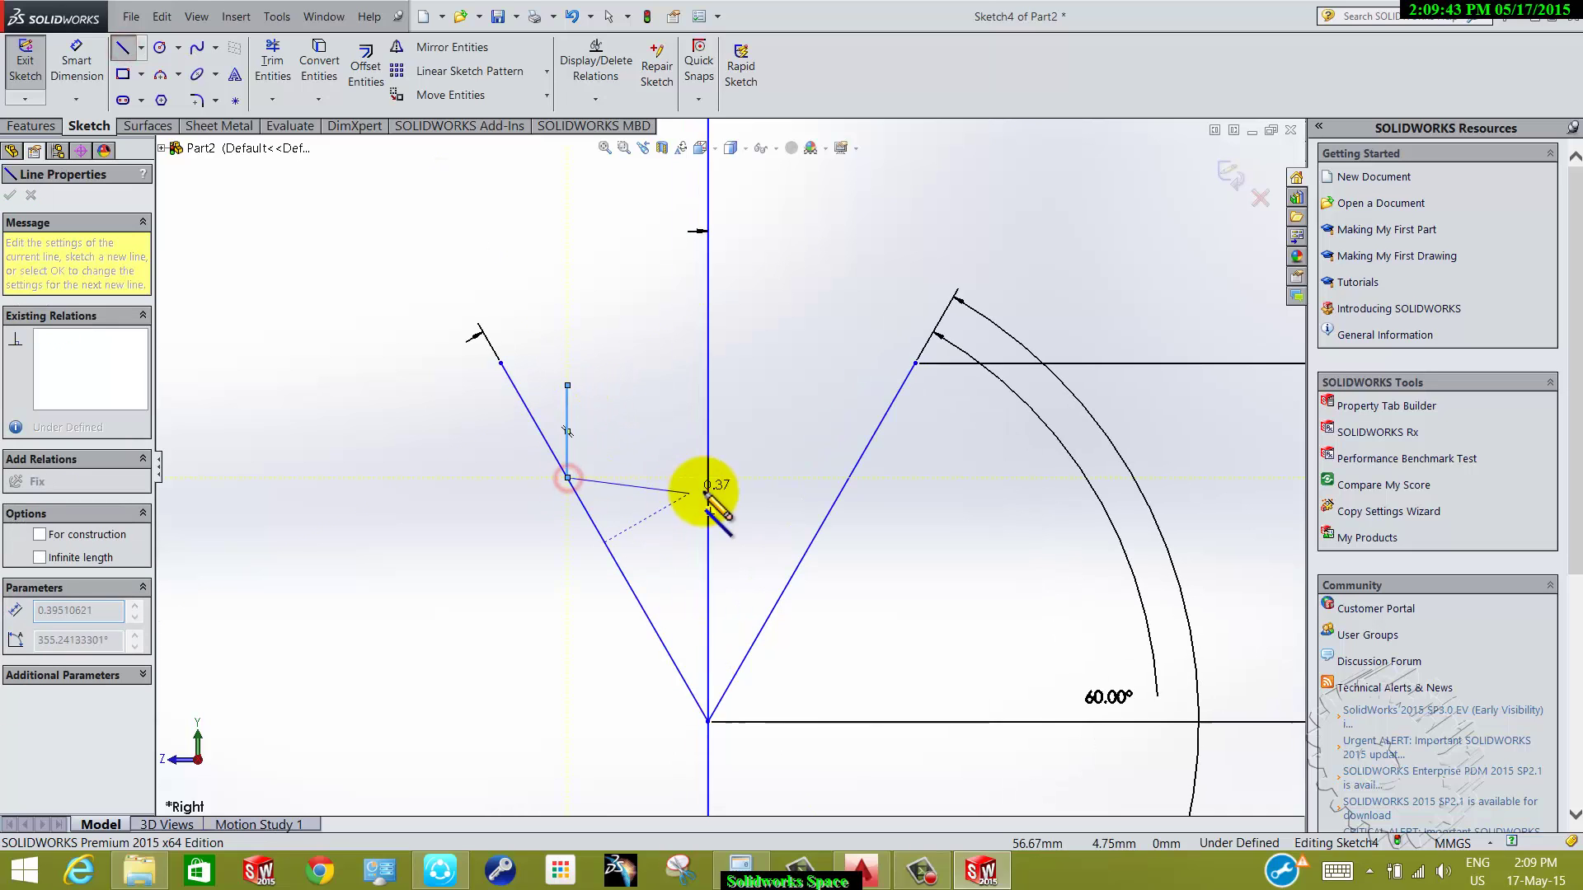
left_click(707, 640)
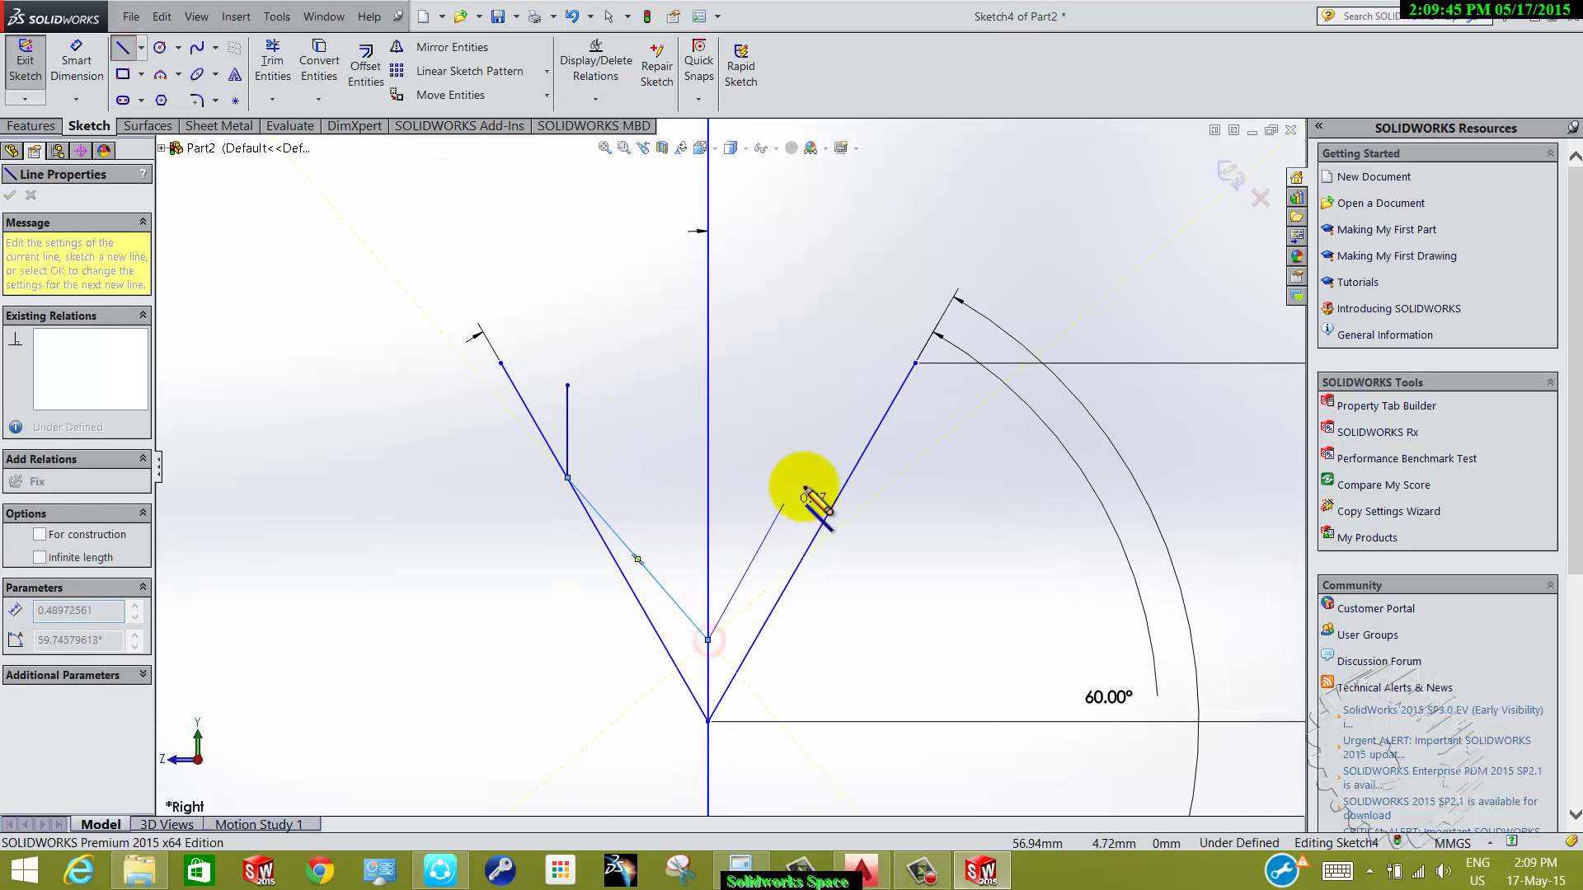
left_click(849, 477)
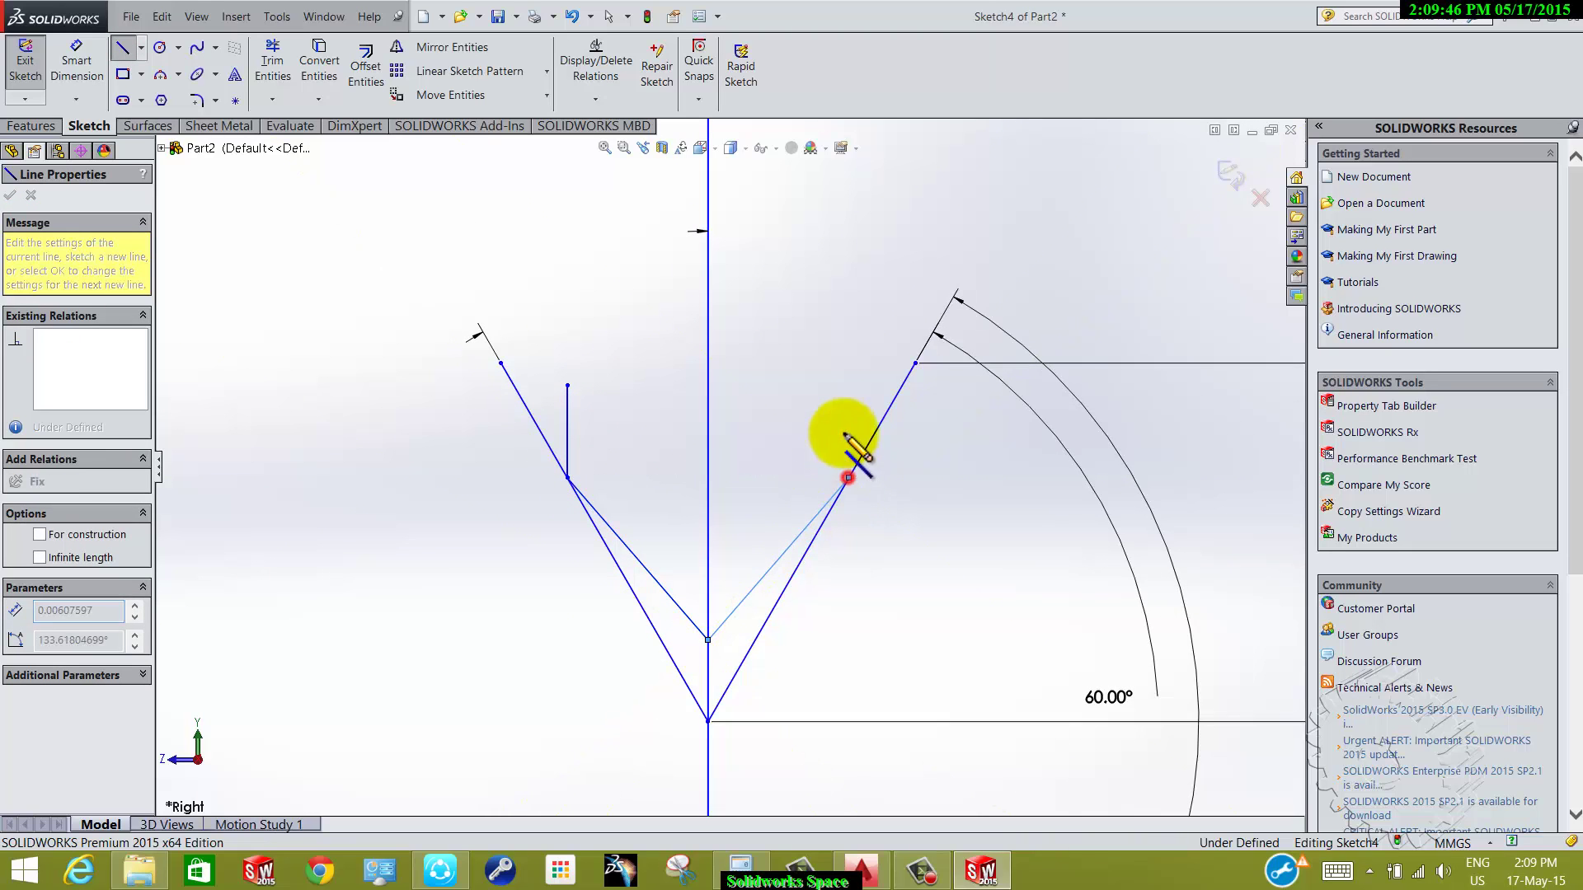
left_click(849, 384)
key("Escape")
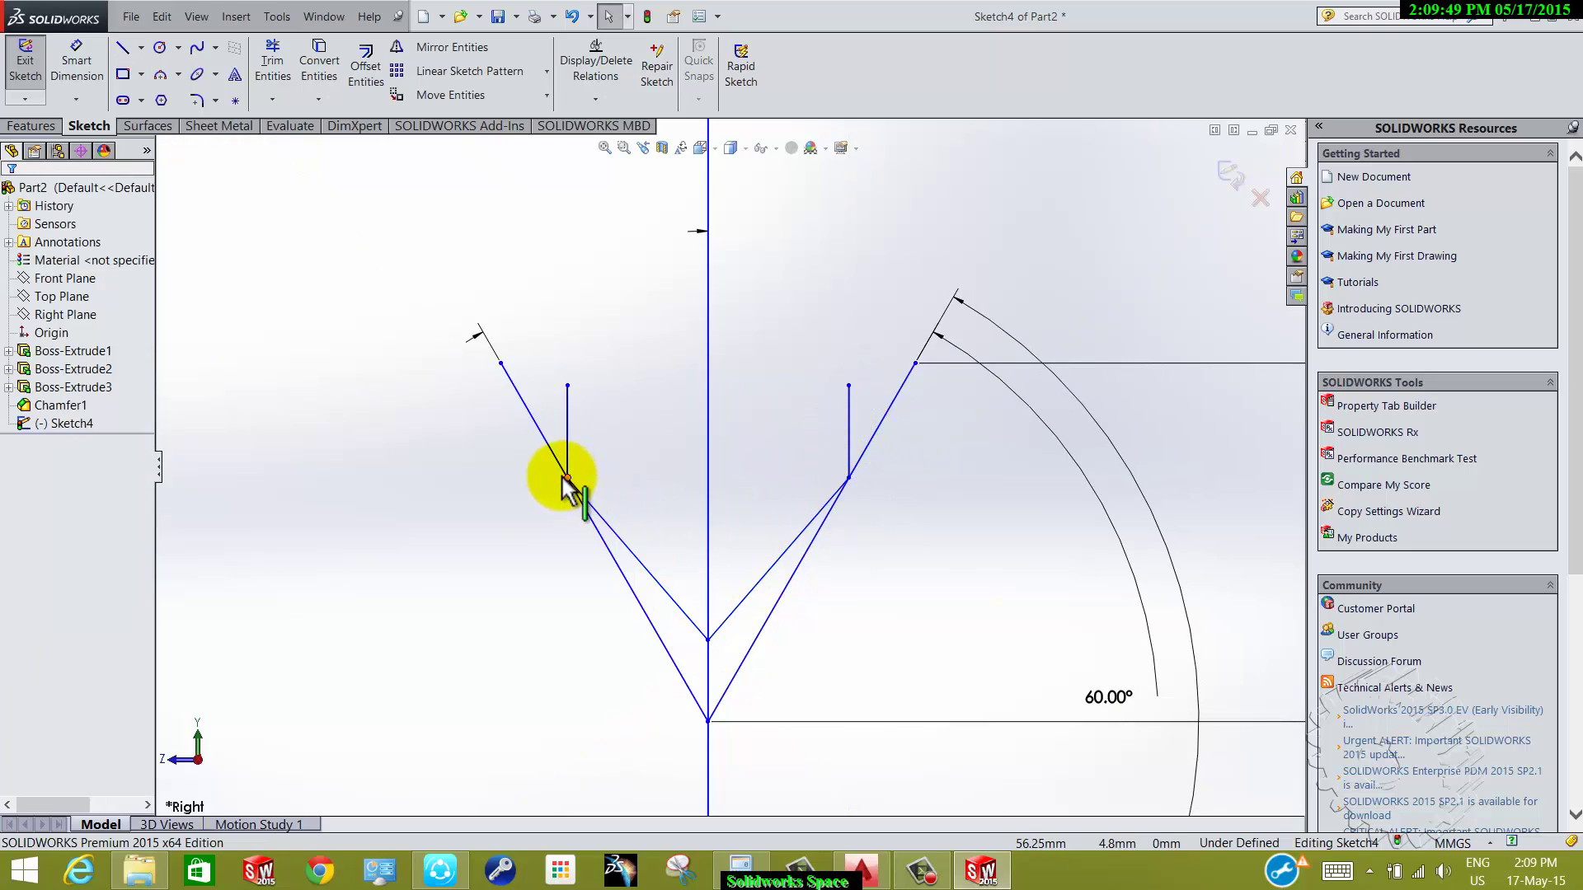
- Make the two junction points Horizontal and the two short vertical lines Equal
left_click(567, 477)
left_click(849, 477, "ctrl")
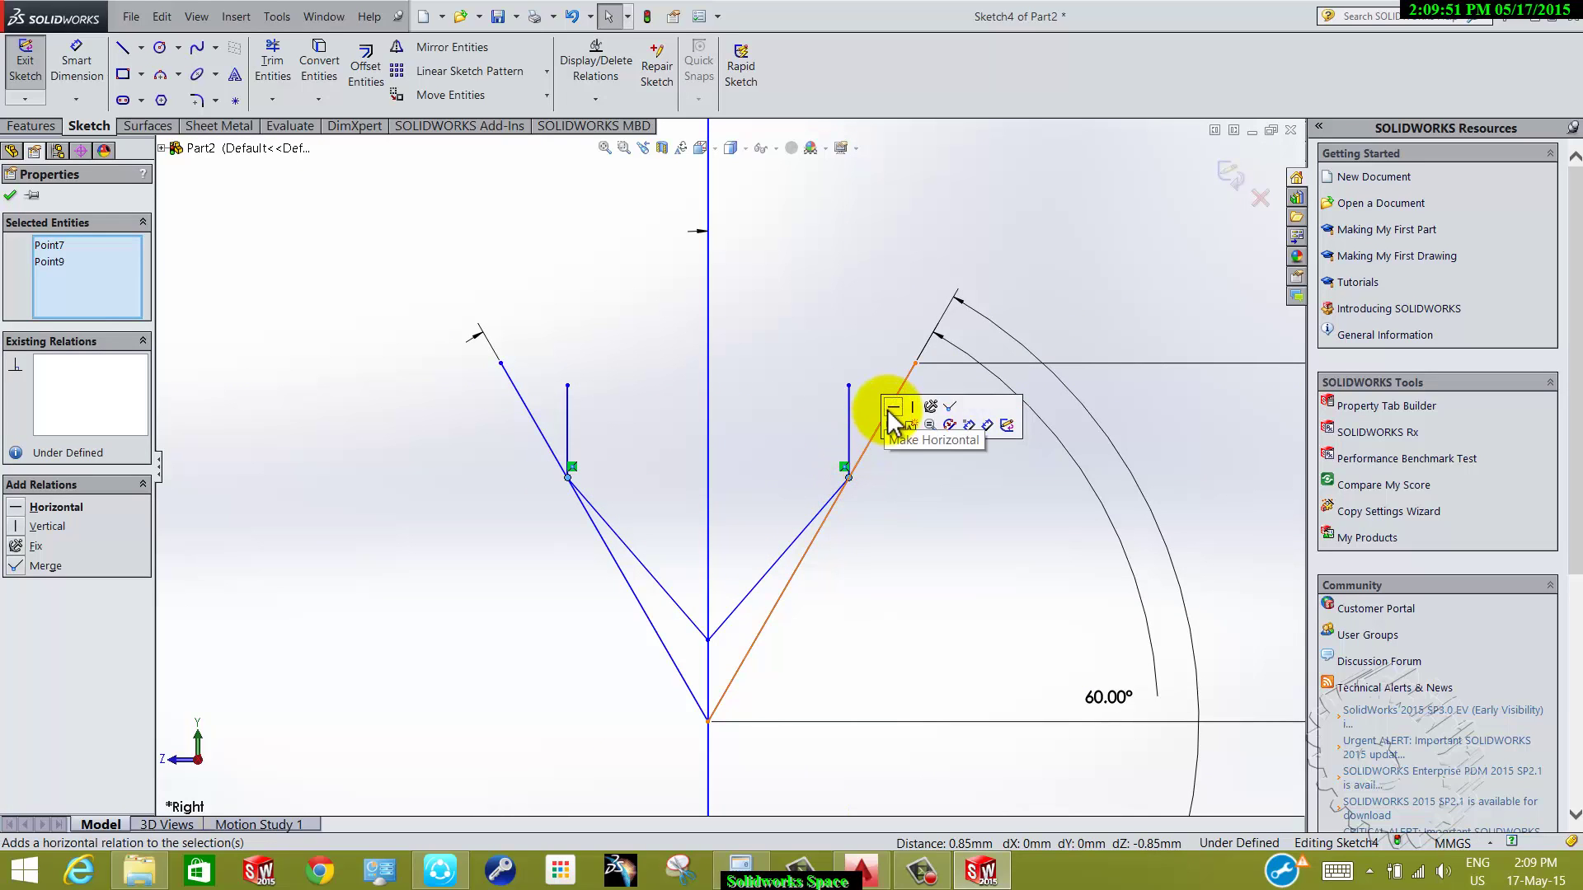
left_click(892, 408)
left_click(910, 511)
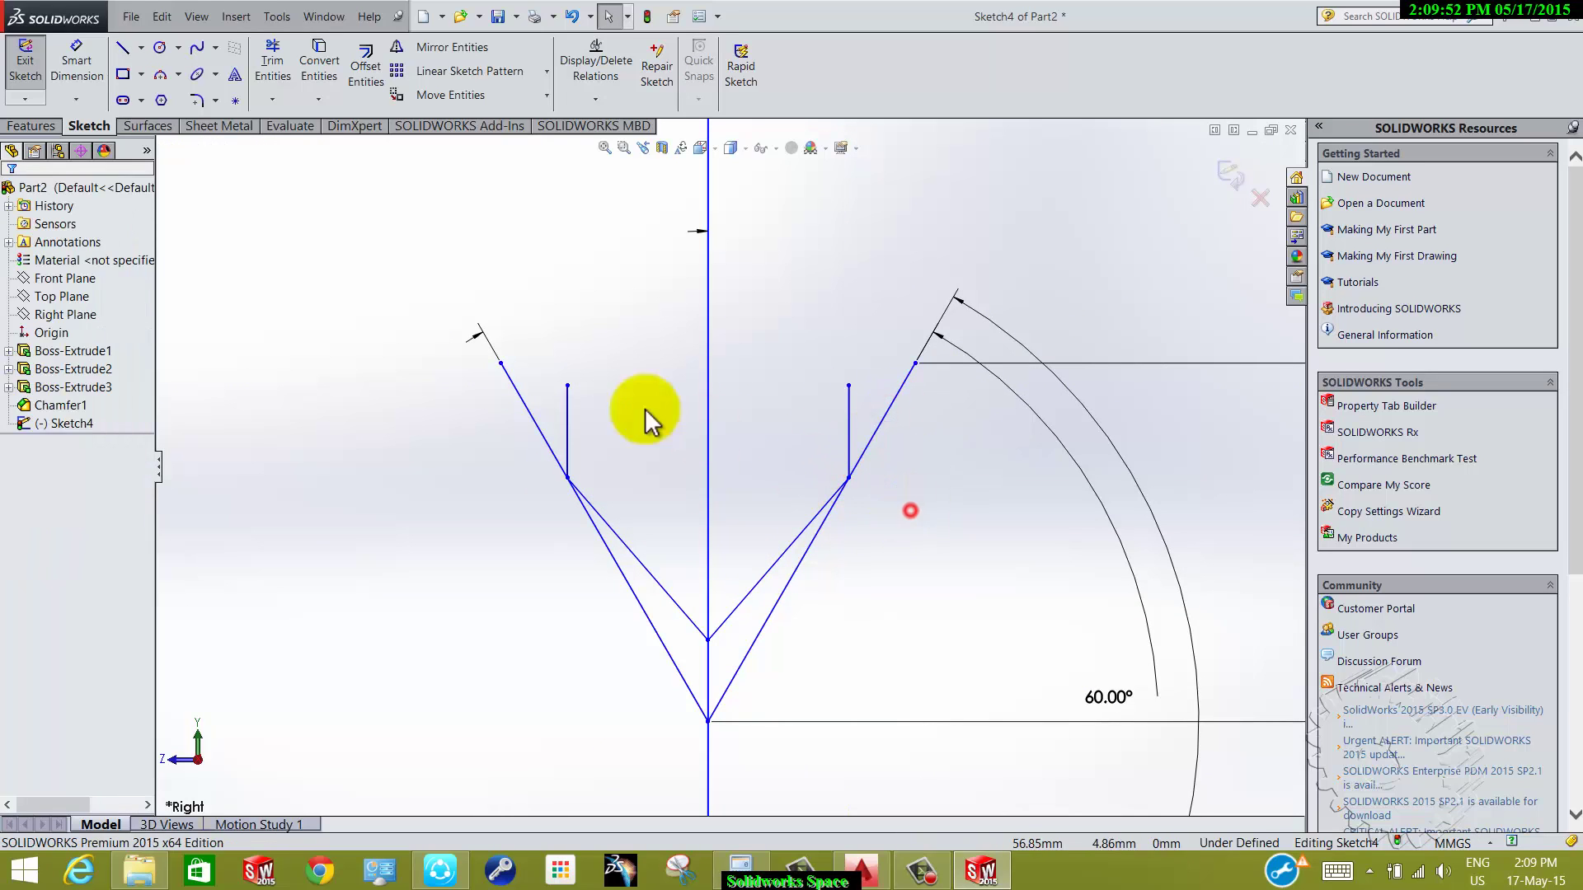
left_click(567, 416)
left_click(846, 416, "ctrl")
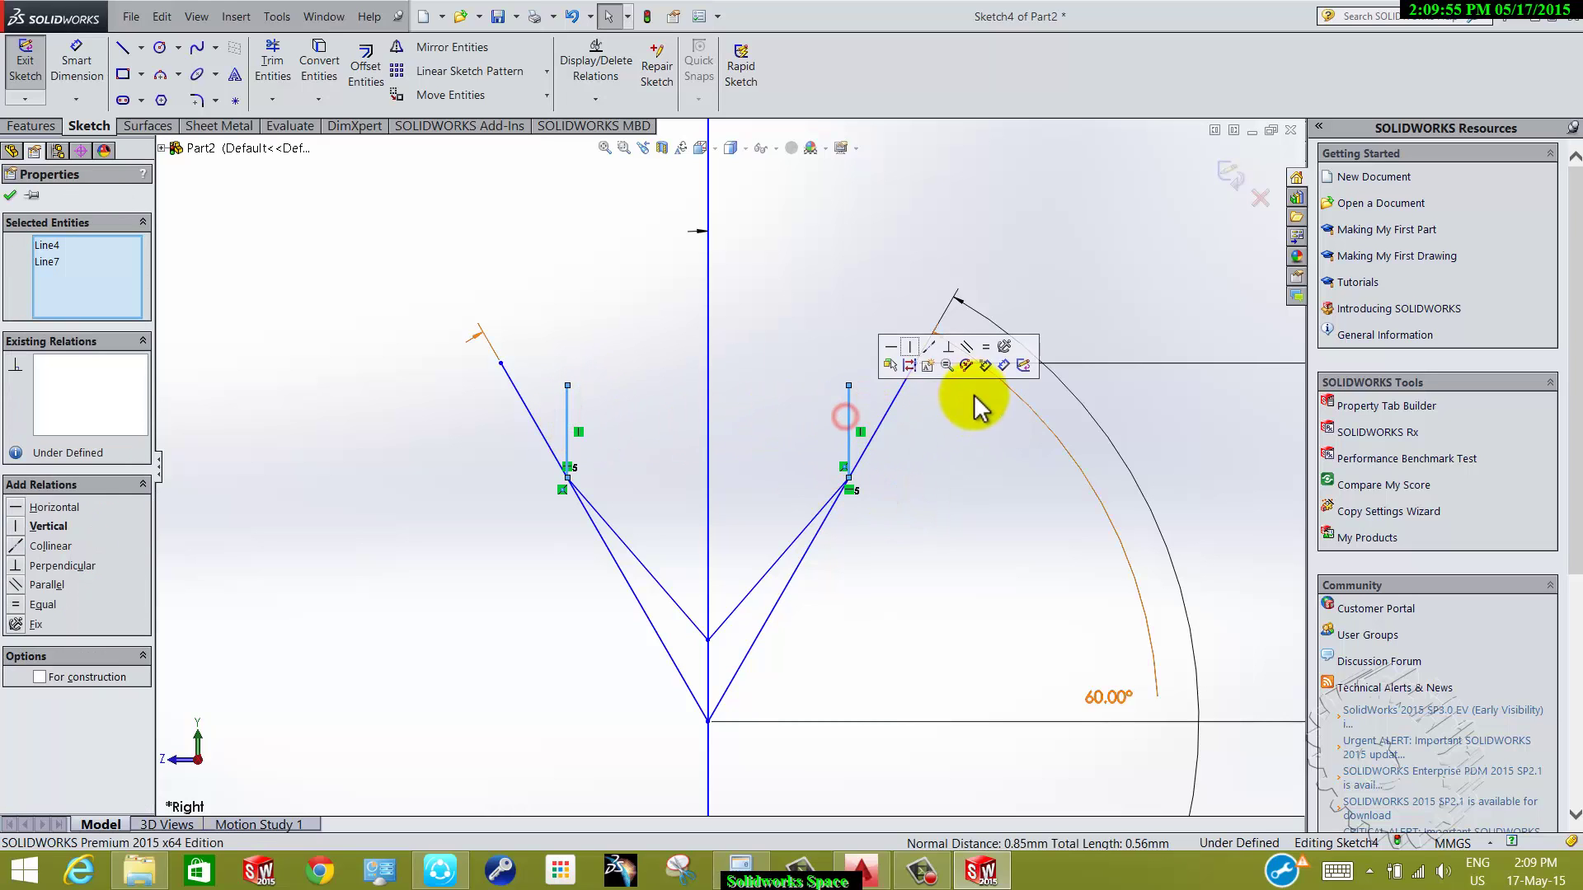
left_click(989, 346)
left_click(966, 490)
scroll(940, 568, "up", 1)
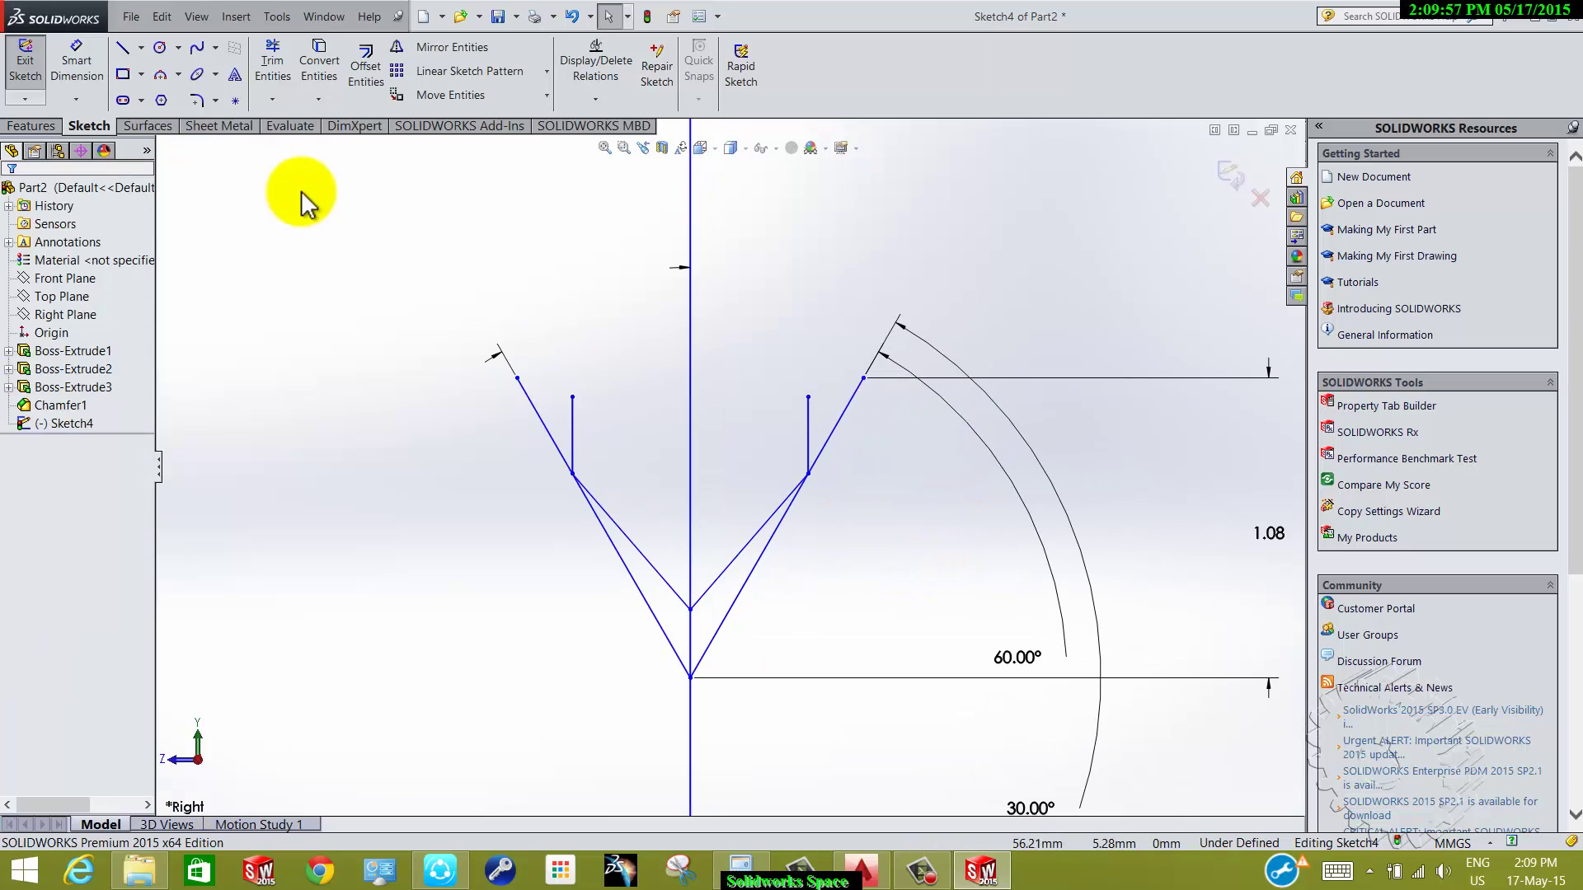
- Fillet the inner V's bottom corner at R0.1 mm and remove the R0.10 dimension
left_click(202, 100)
scroll(515, 354, "down", 1)
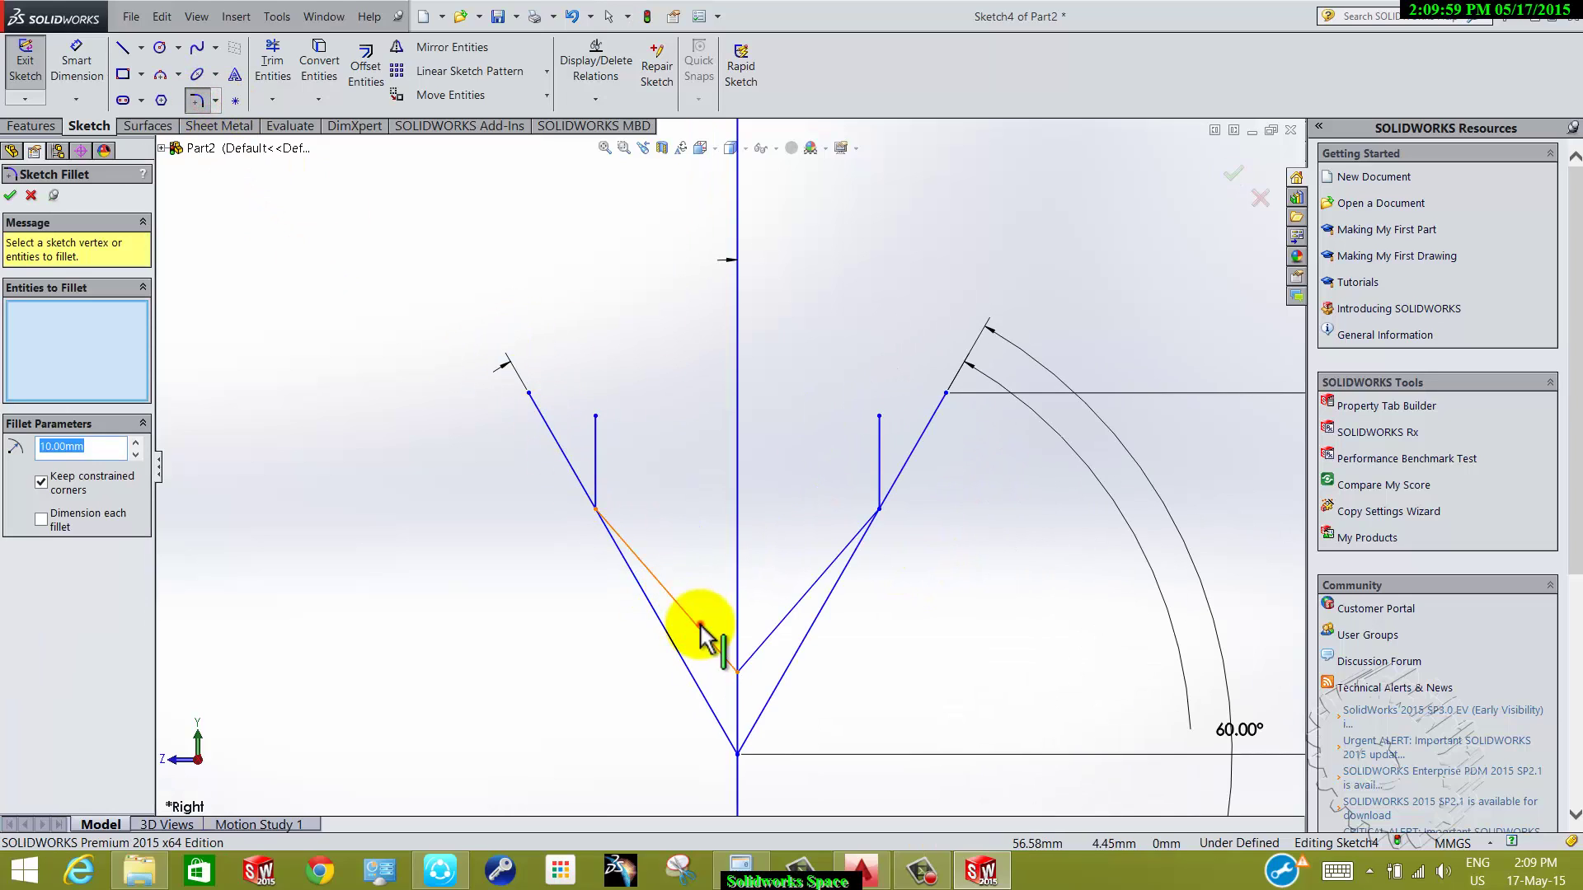
left_click(699, 627)
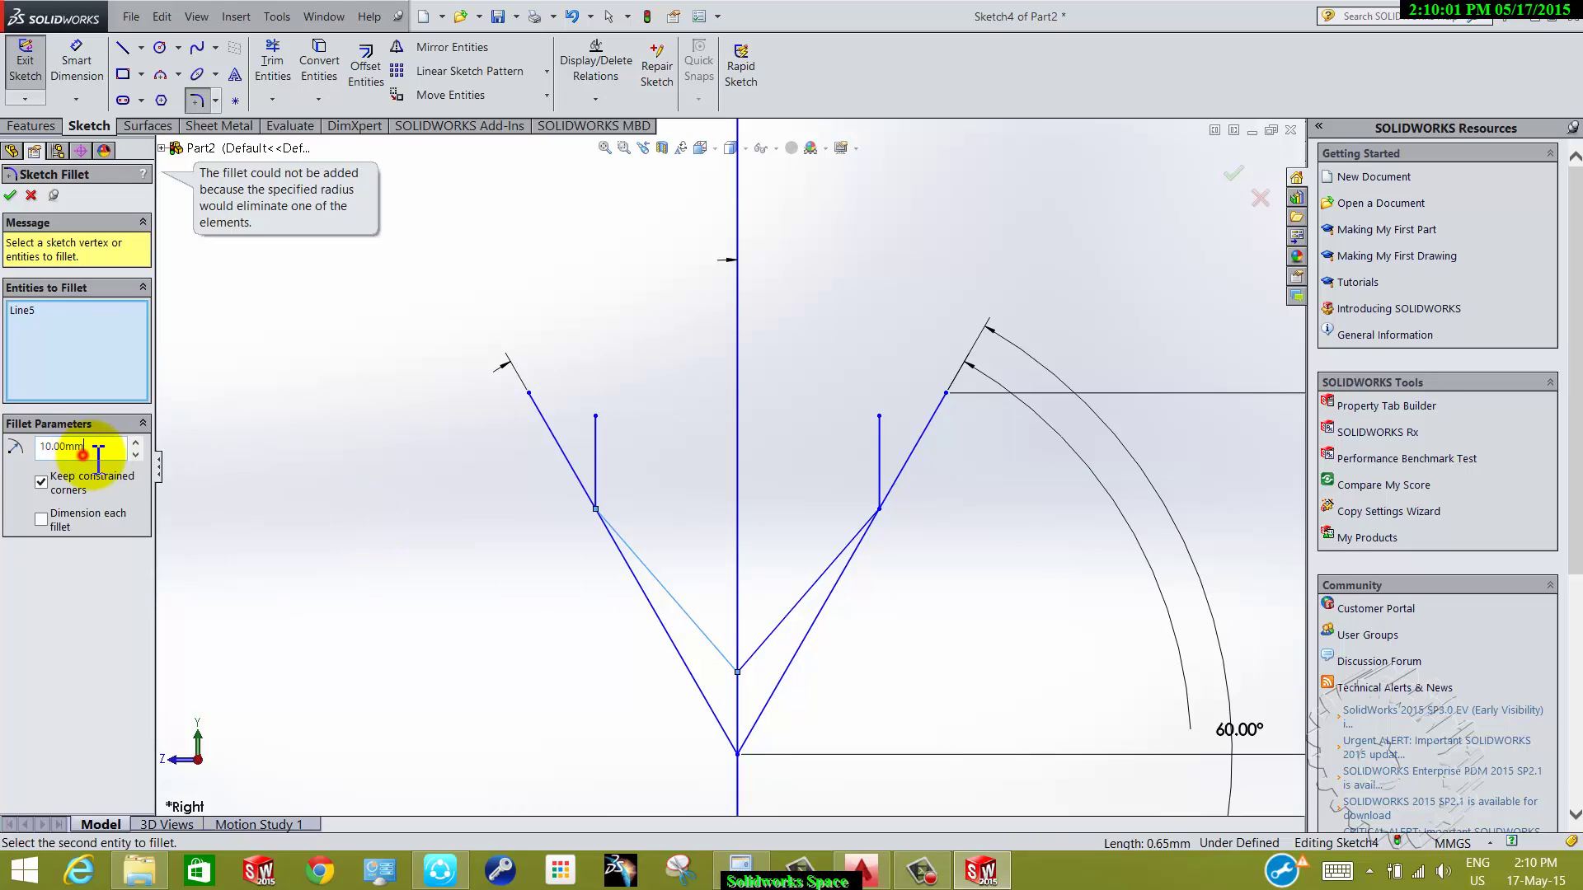
double_click(89, 450)
type("0.")
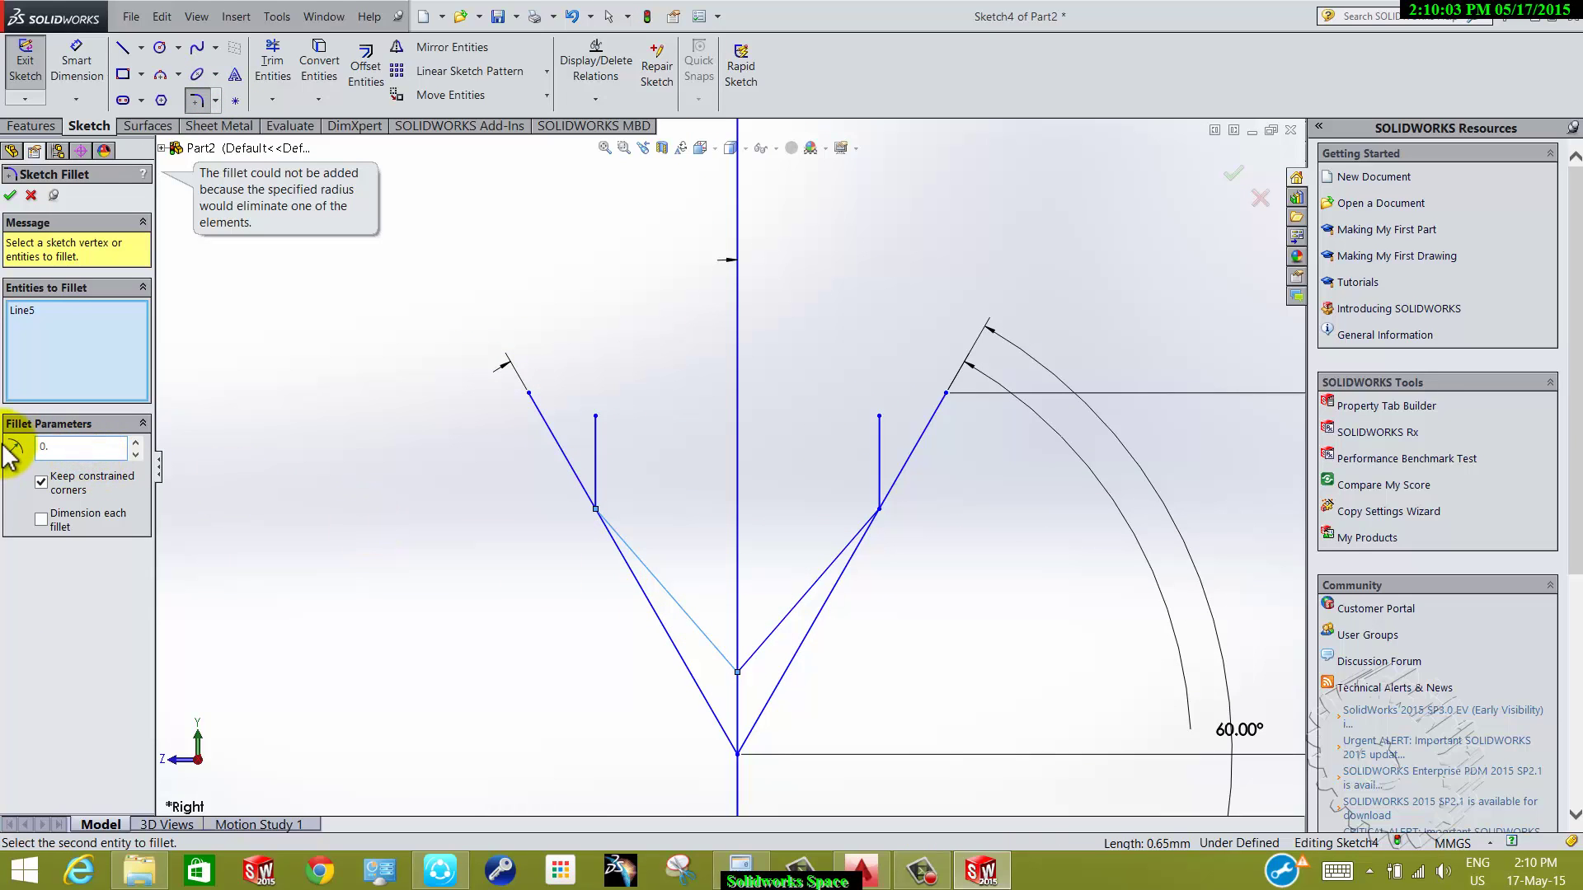
type("10mm")
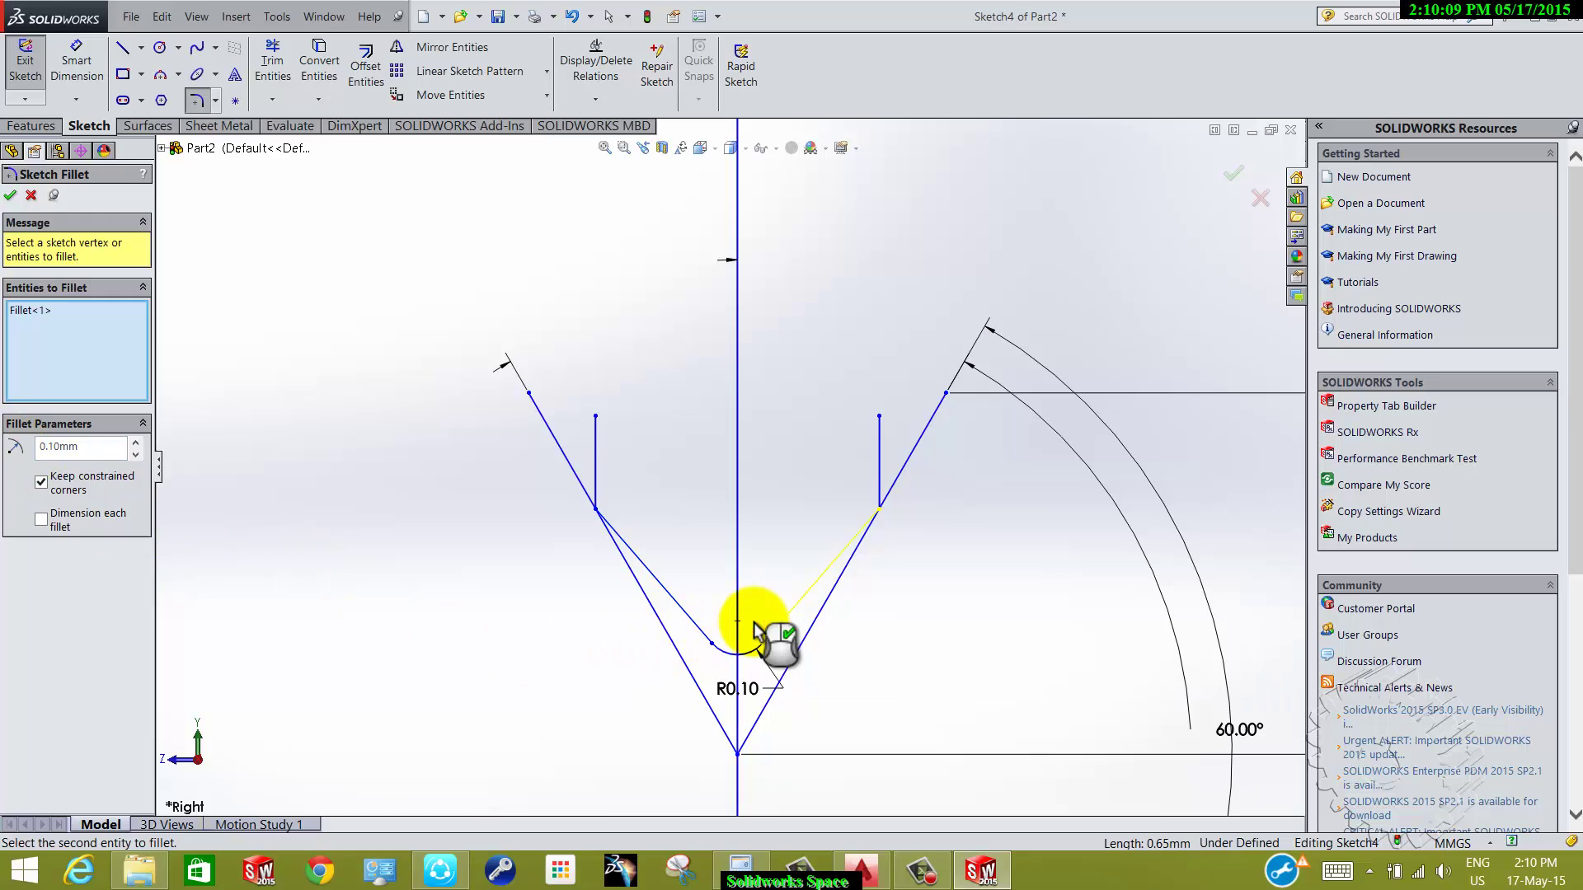
left_click(755, 627)
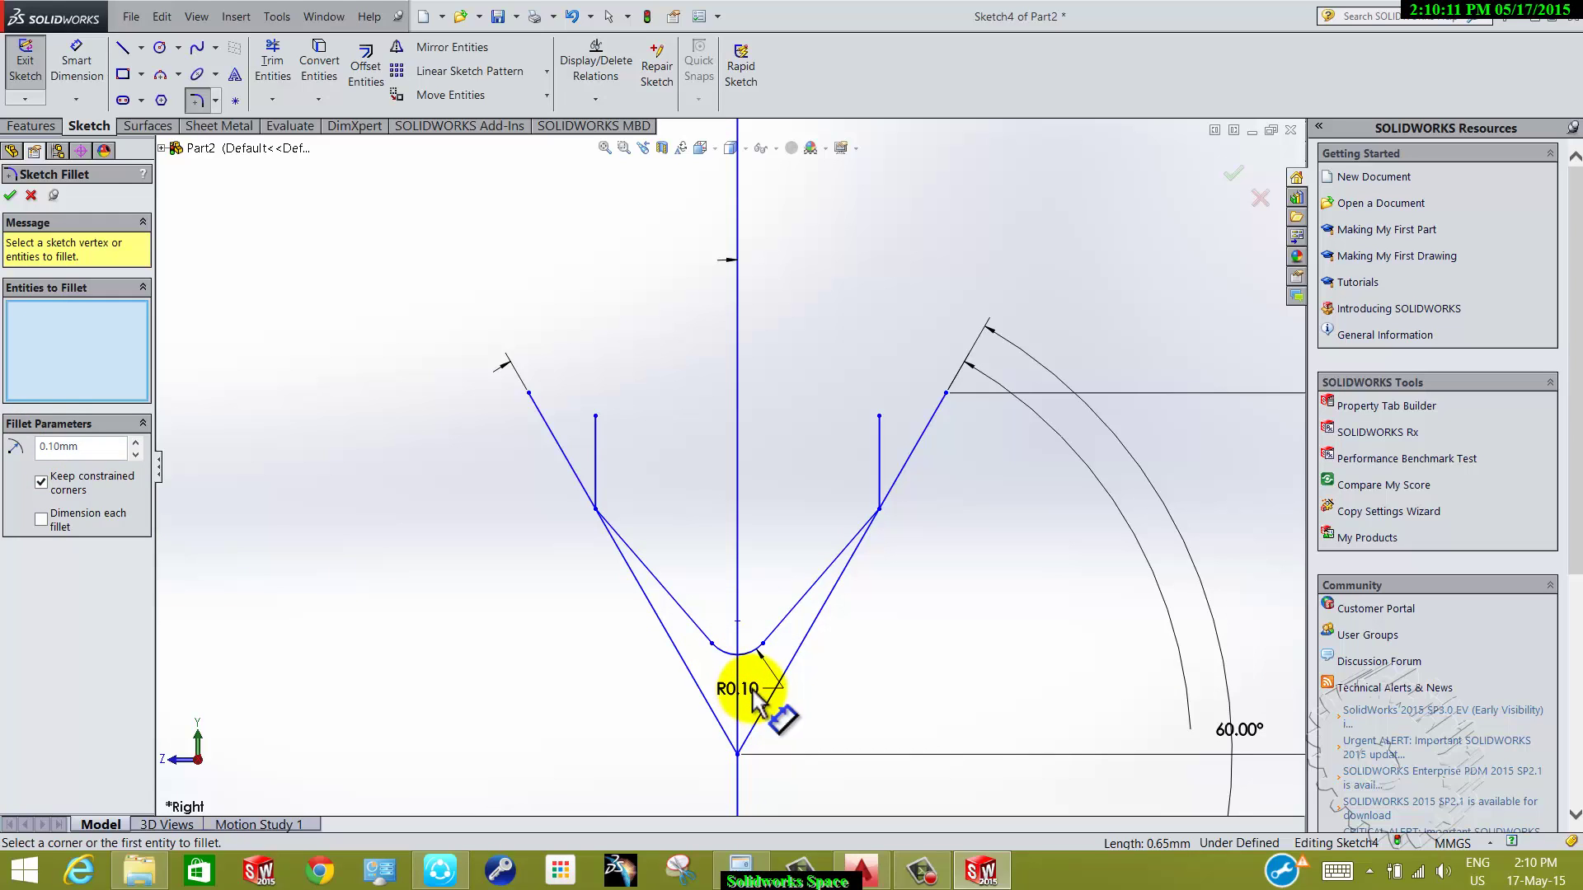
key("Escape")
key("ctrl+z")
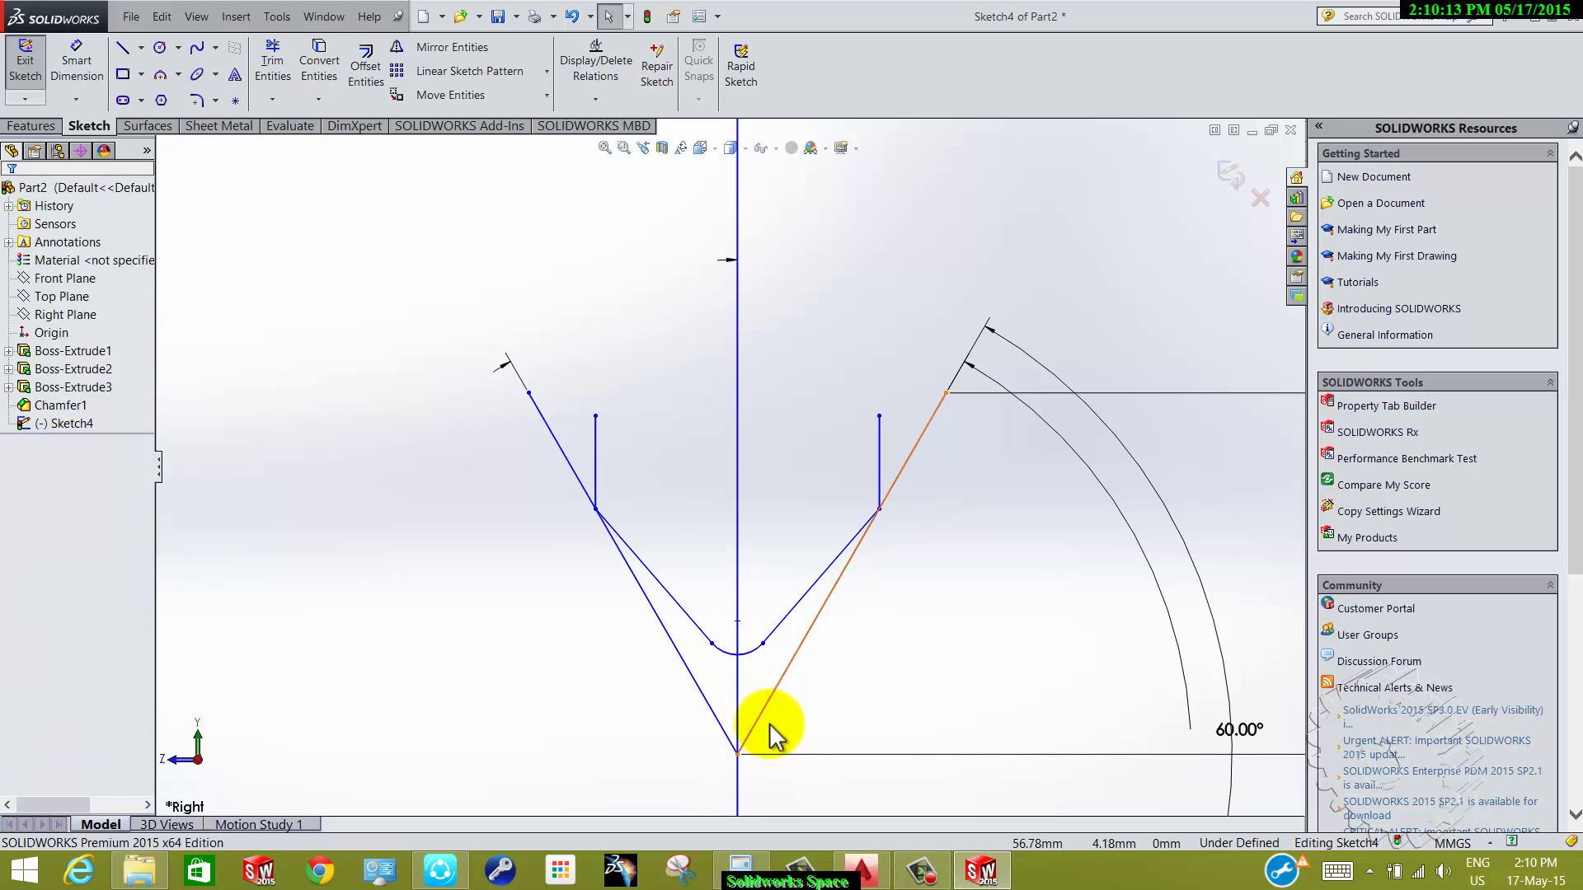
- Dimension the V's root offset to 0.18 mm and the thread depth to 0.76 mm
left_click(244, 91)
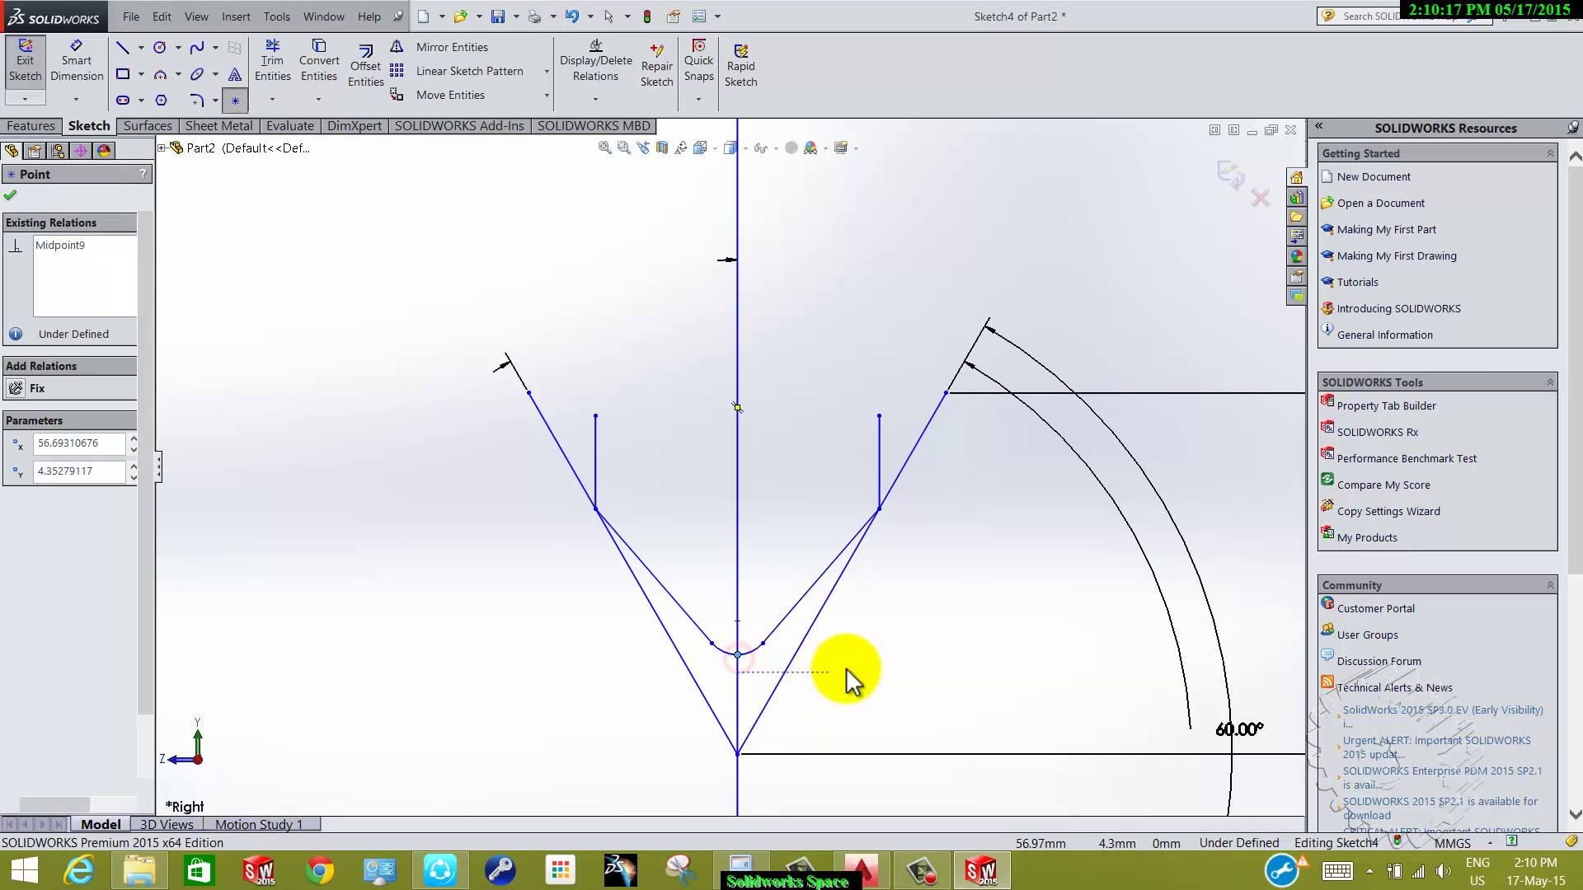
left_click(83, 62)
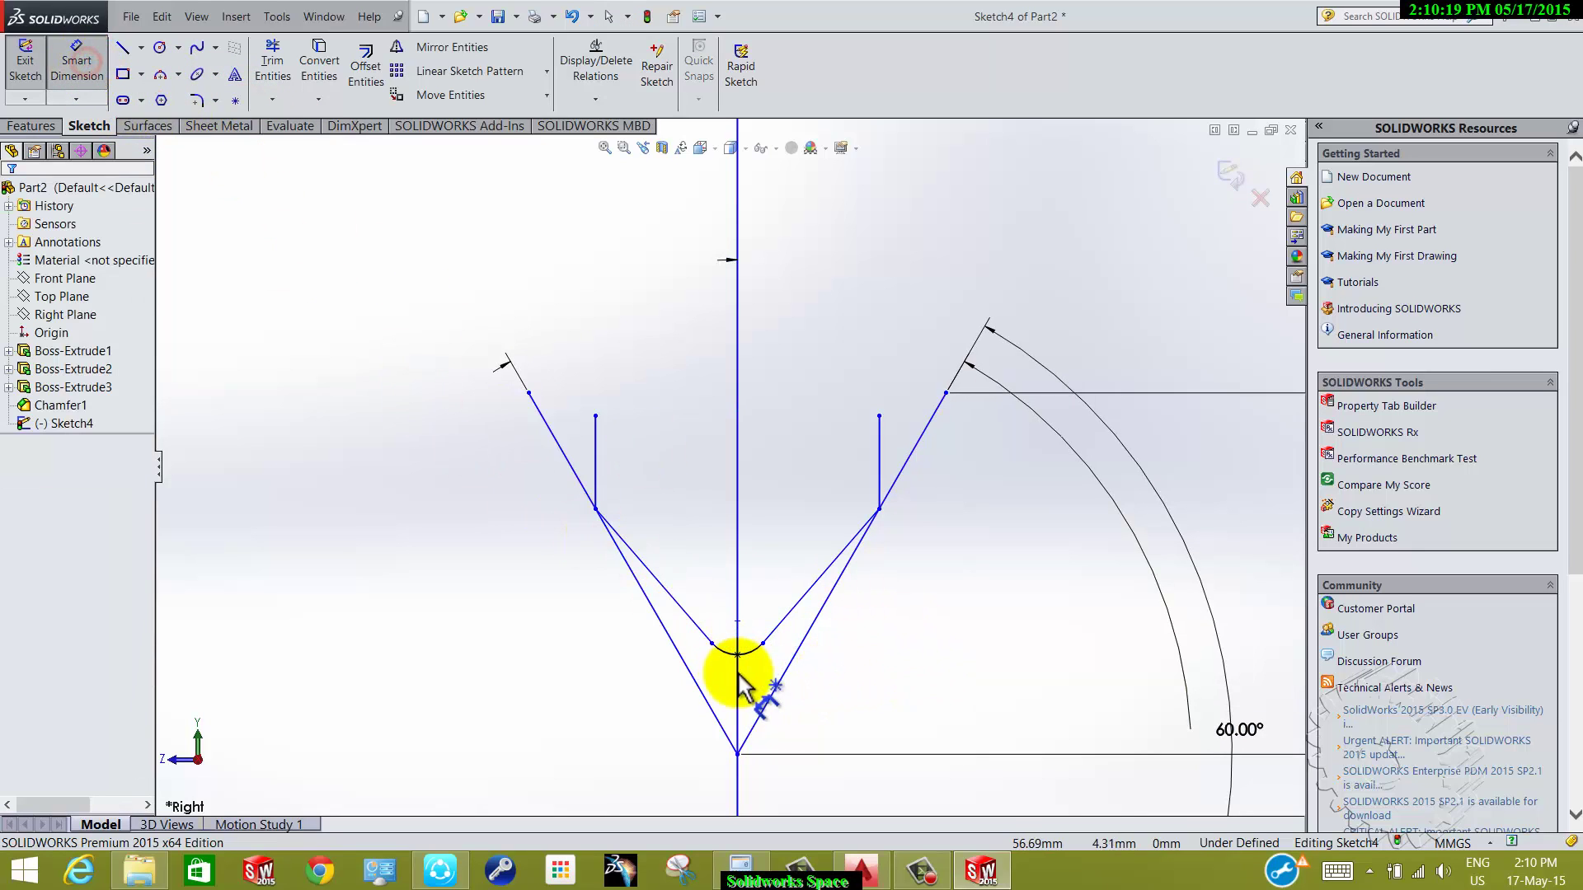
left_click(737, 753)
left_click(851, 707)
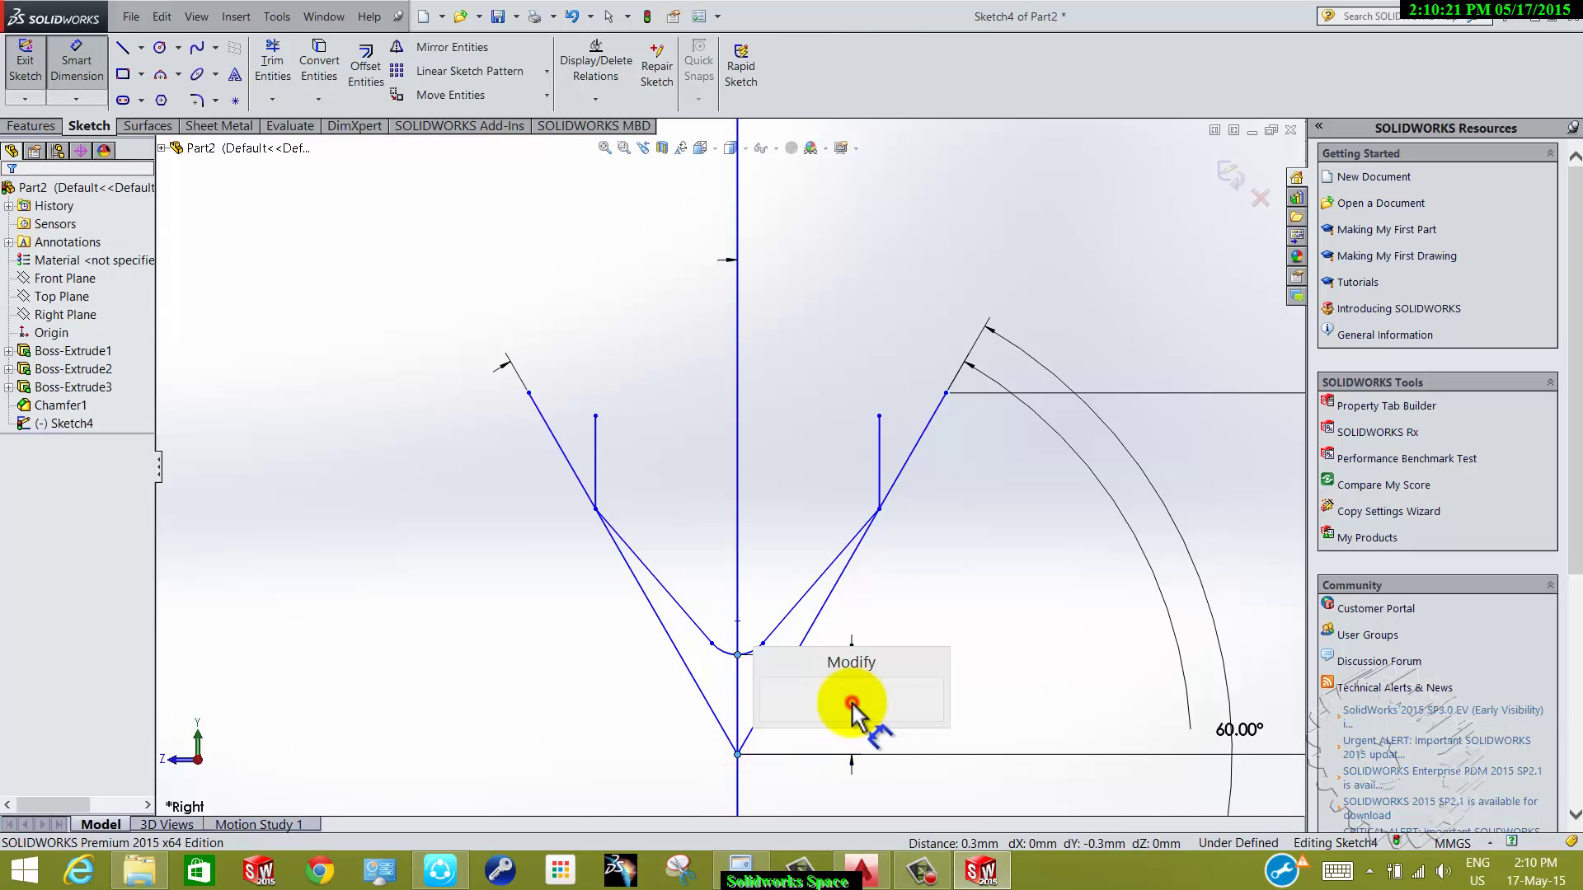
type("0.18")
key("Return")
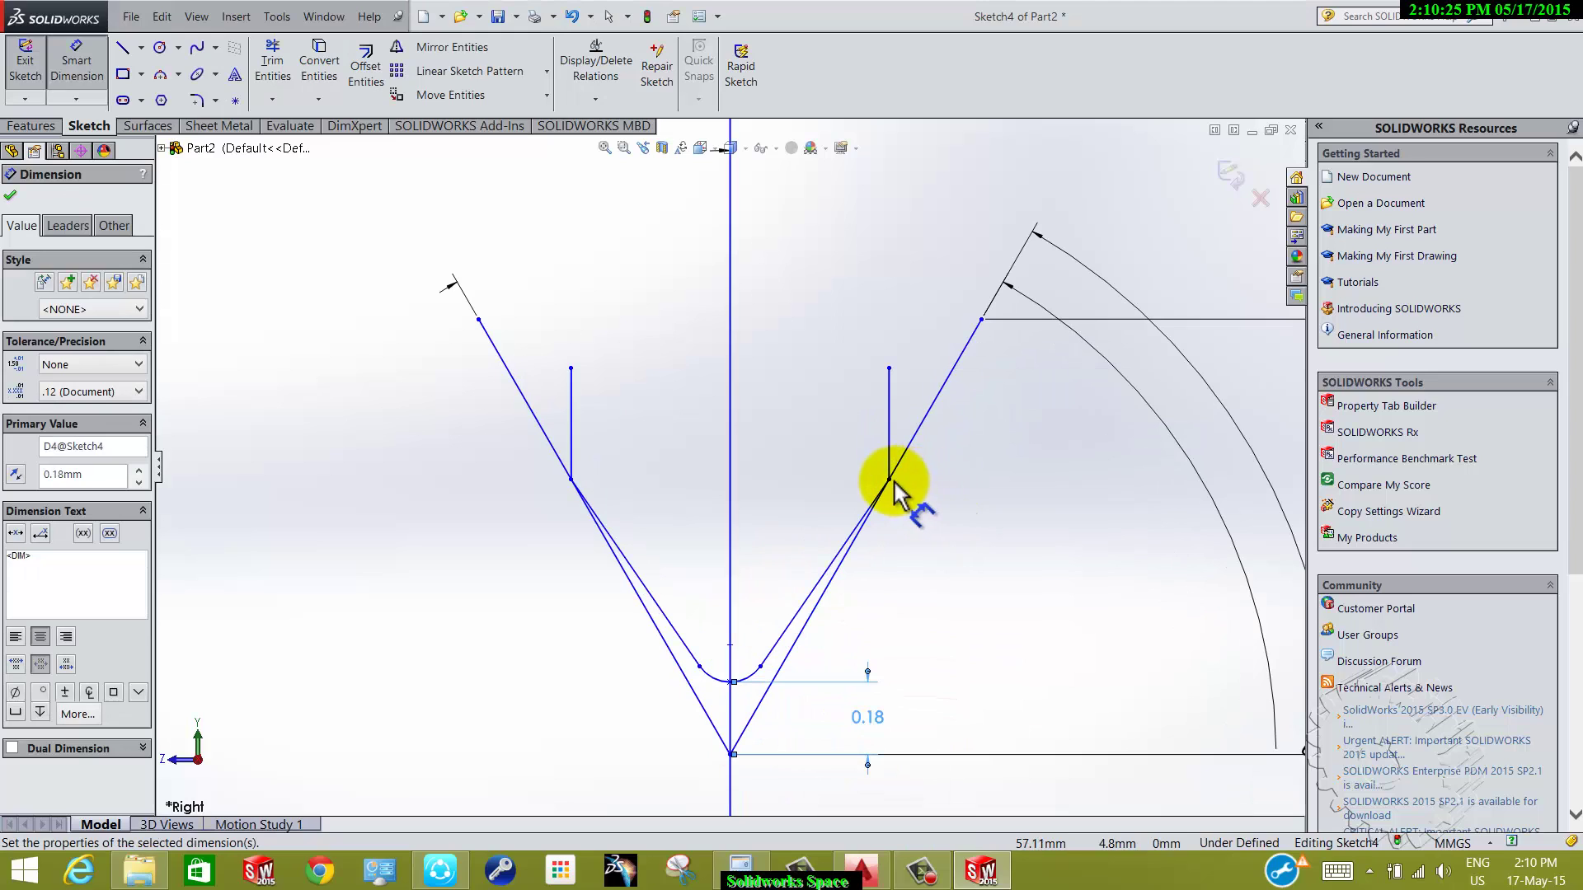
left_click(888, 480)
left_click(730, 682)
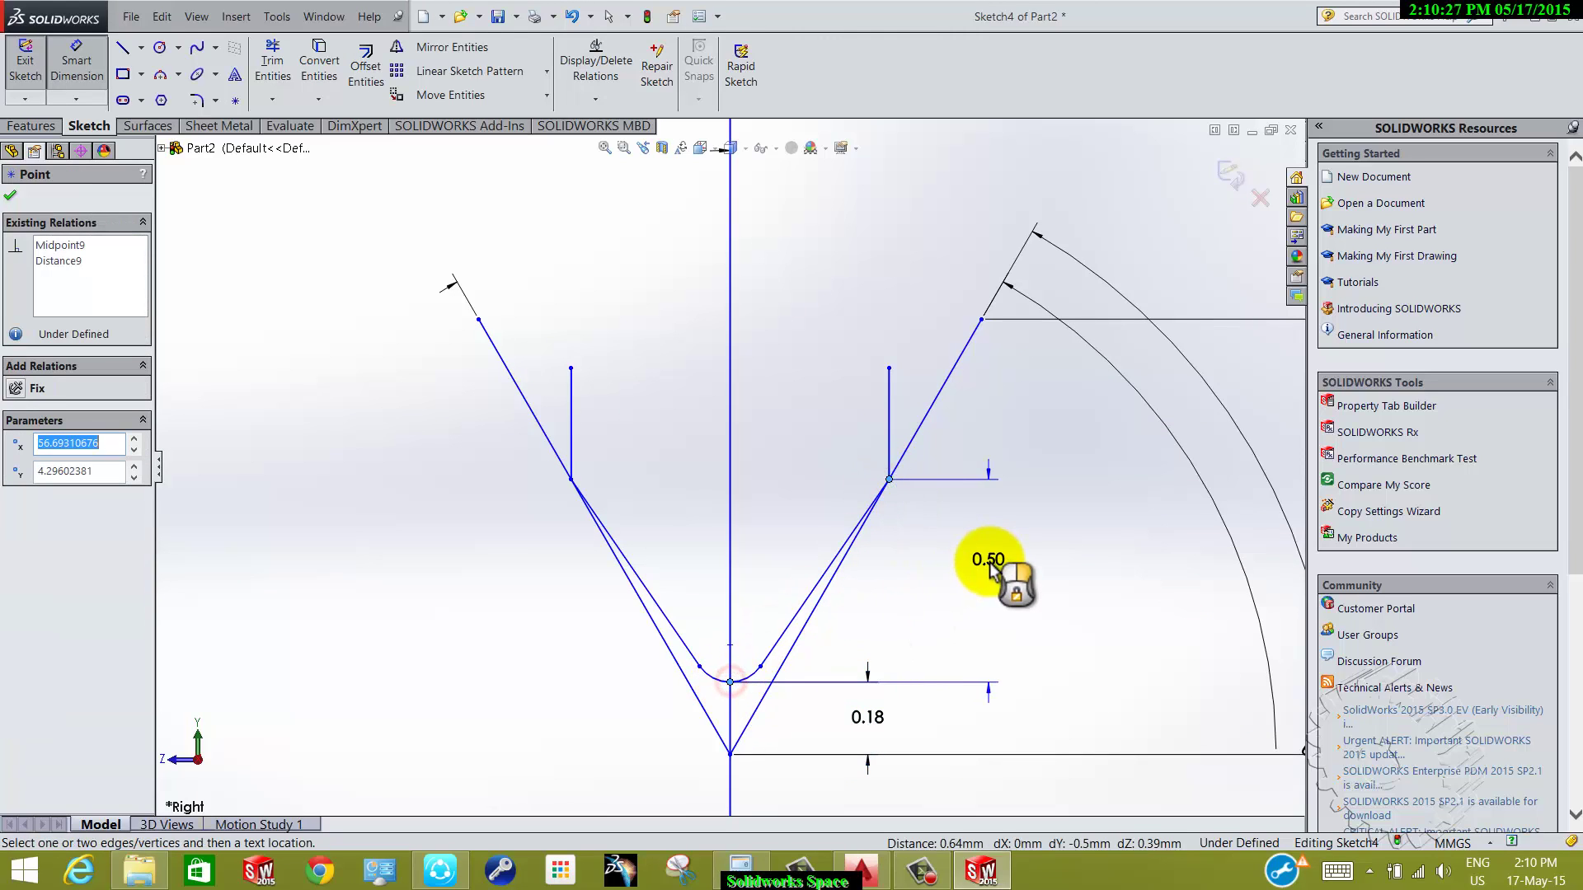
left_click(993, 569)
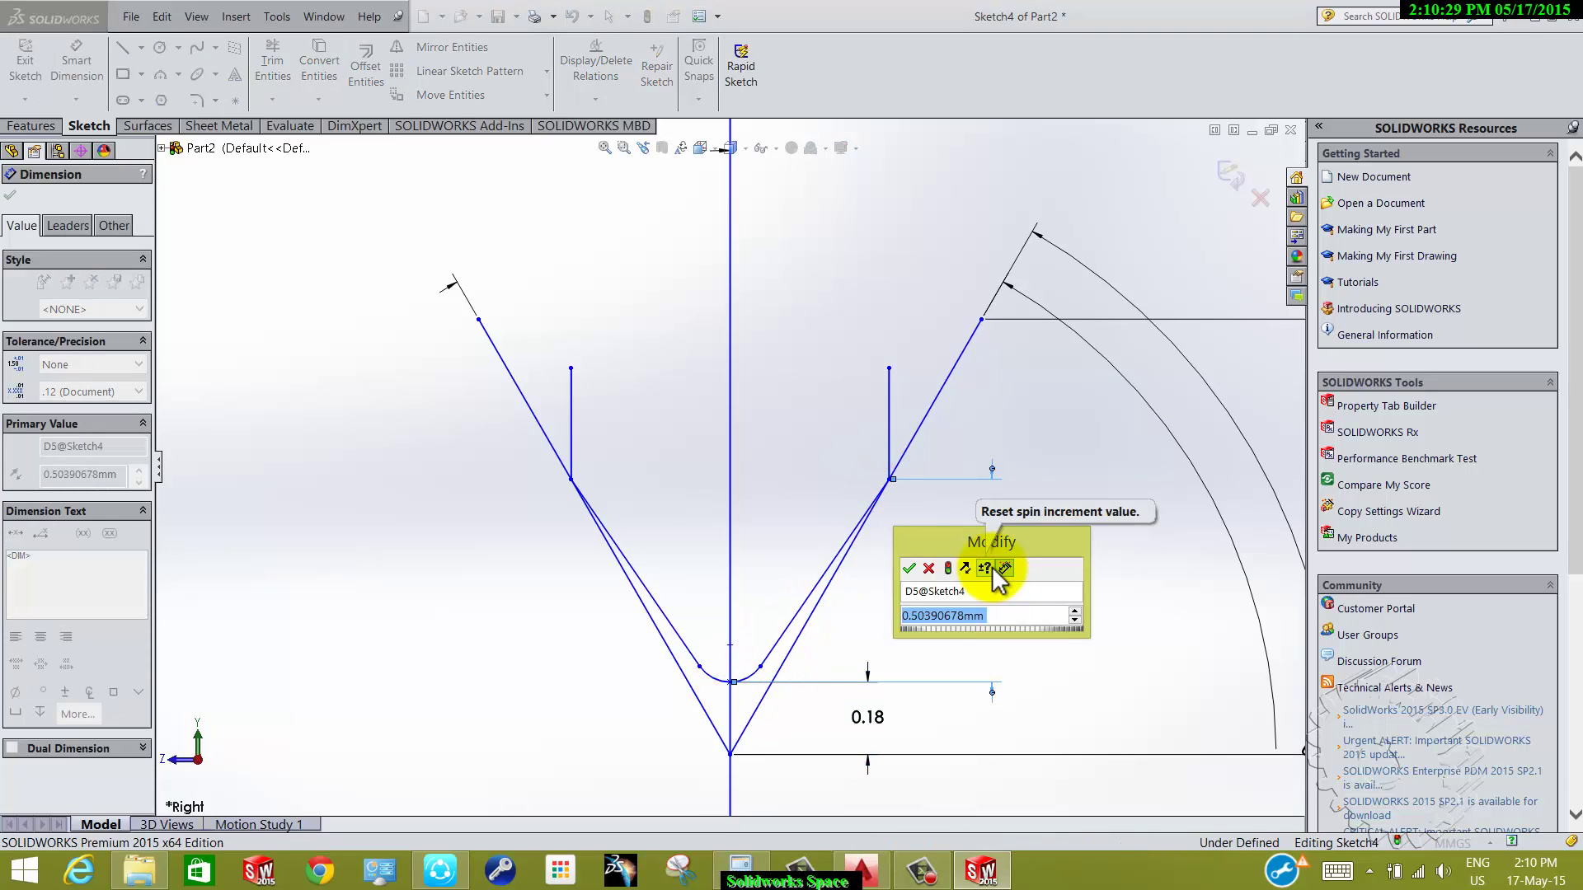
type("0.7")
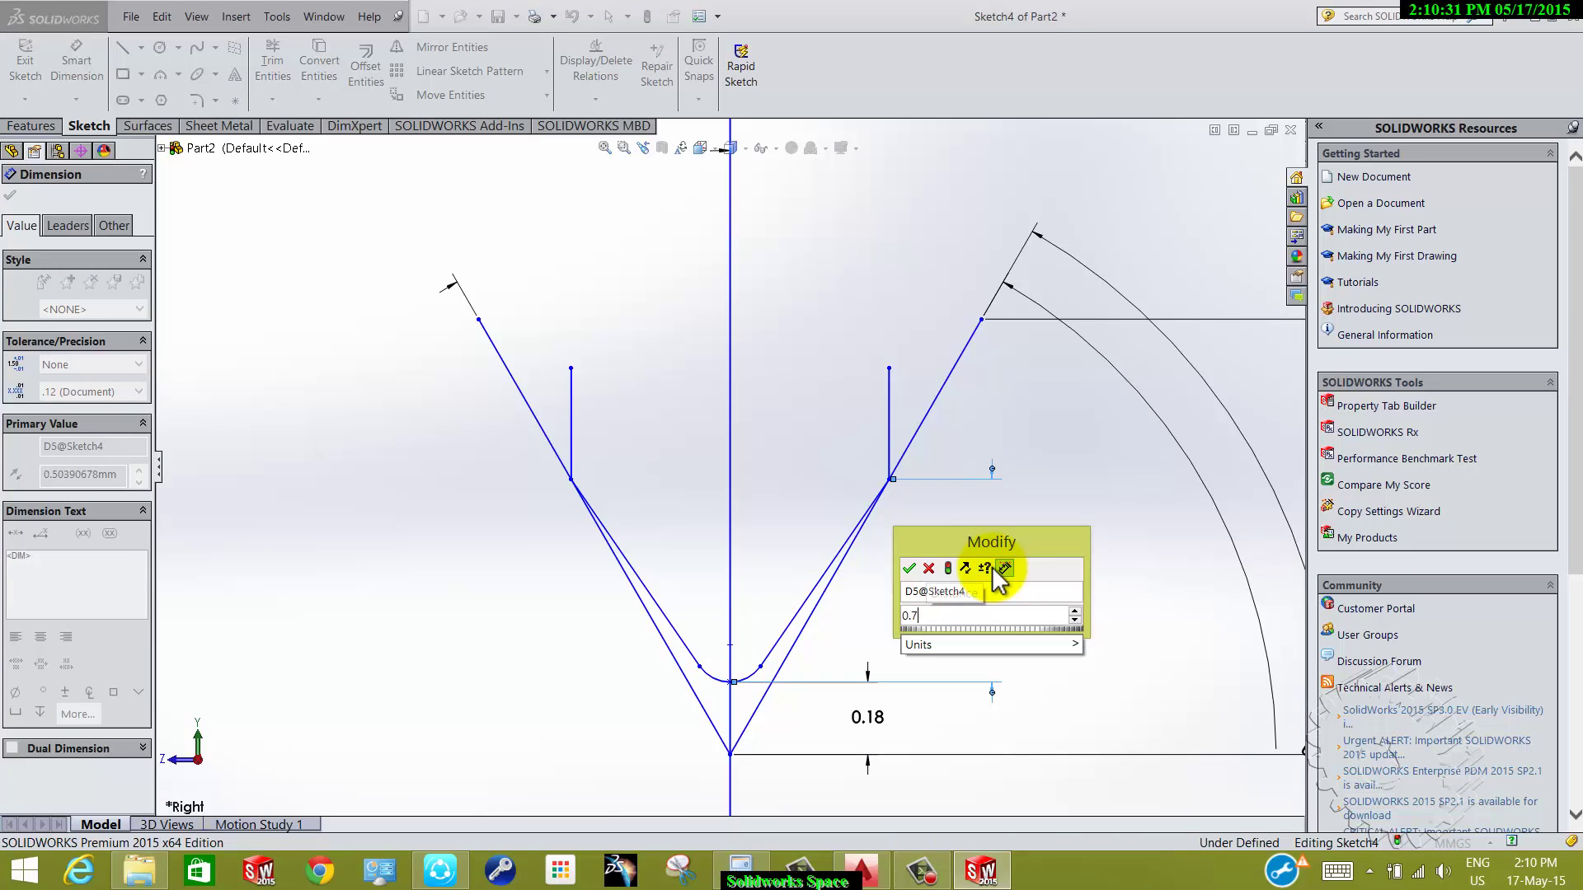
type("625")
key("Return")
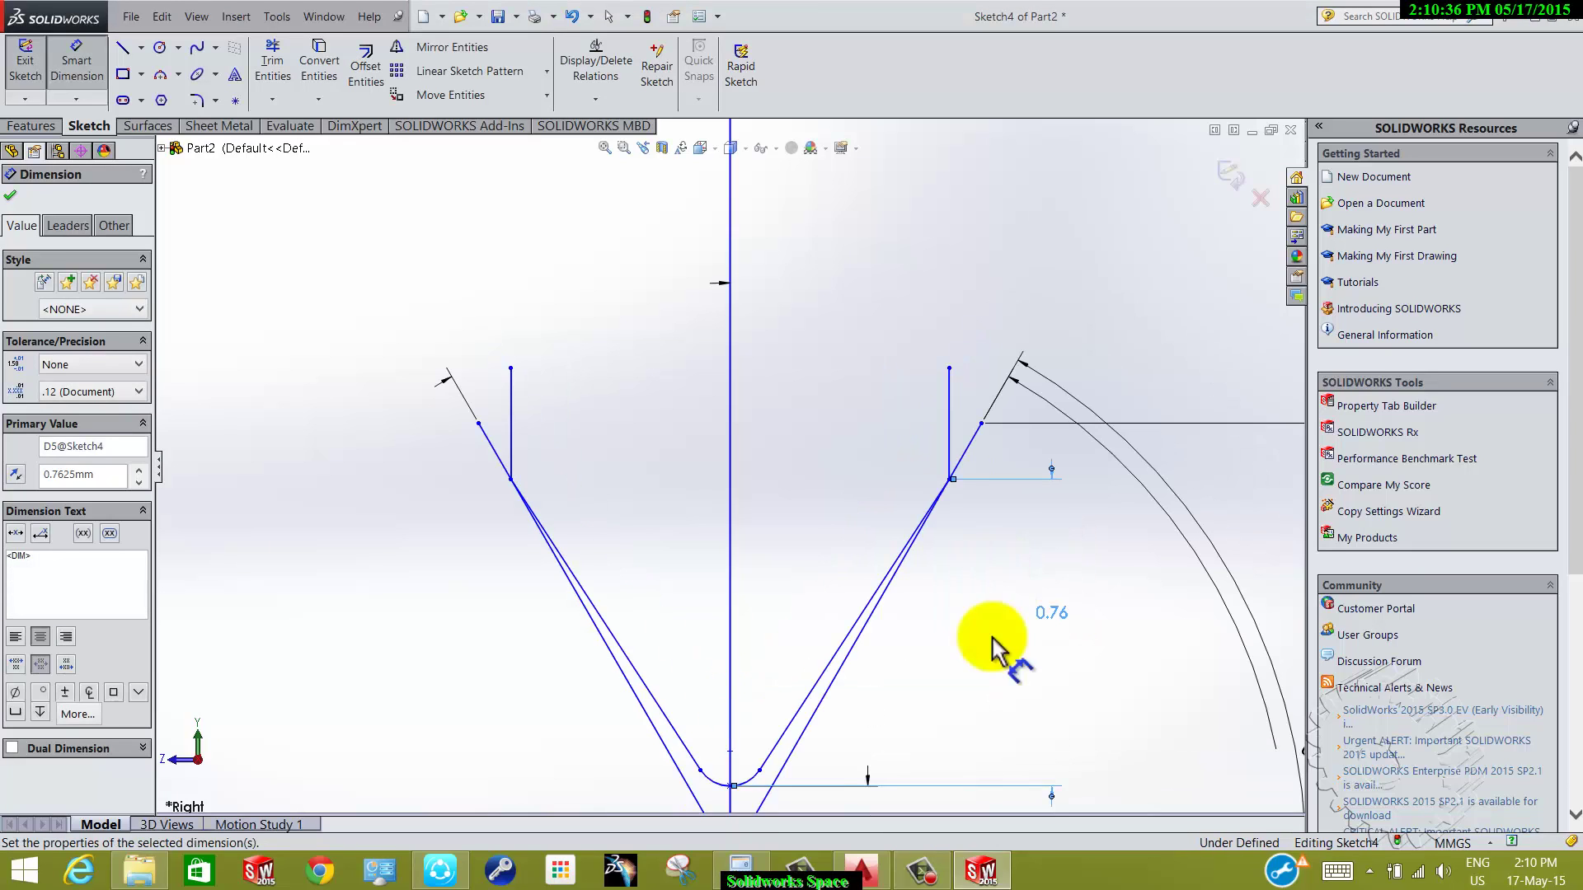
- Dimension the short vertical flat to 0.14 mm height
key("z")
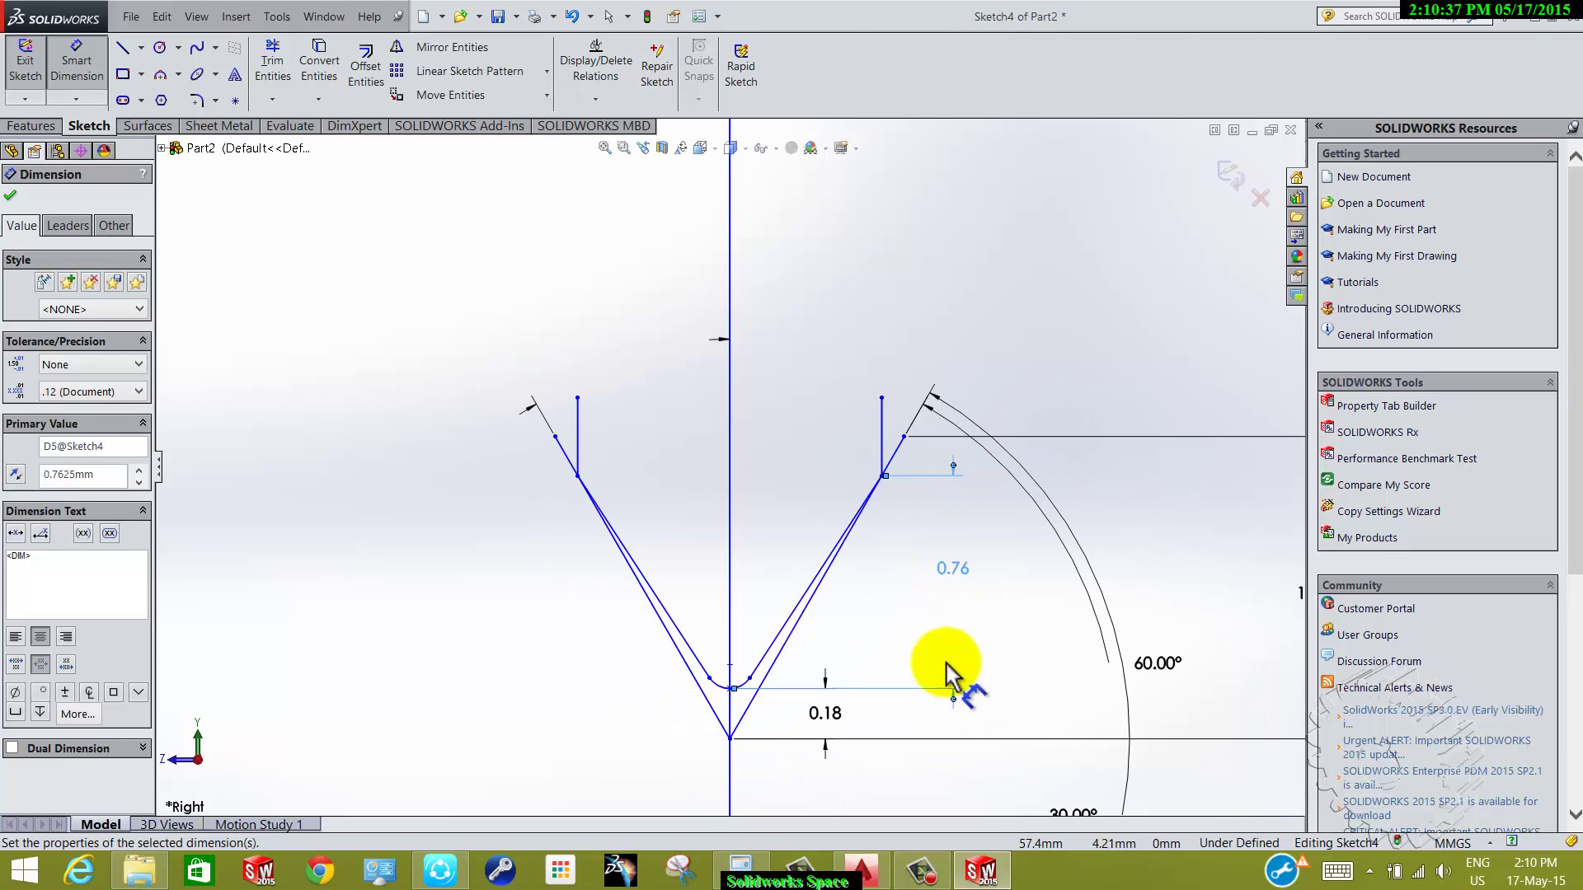
left_click(882, 441)
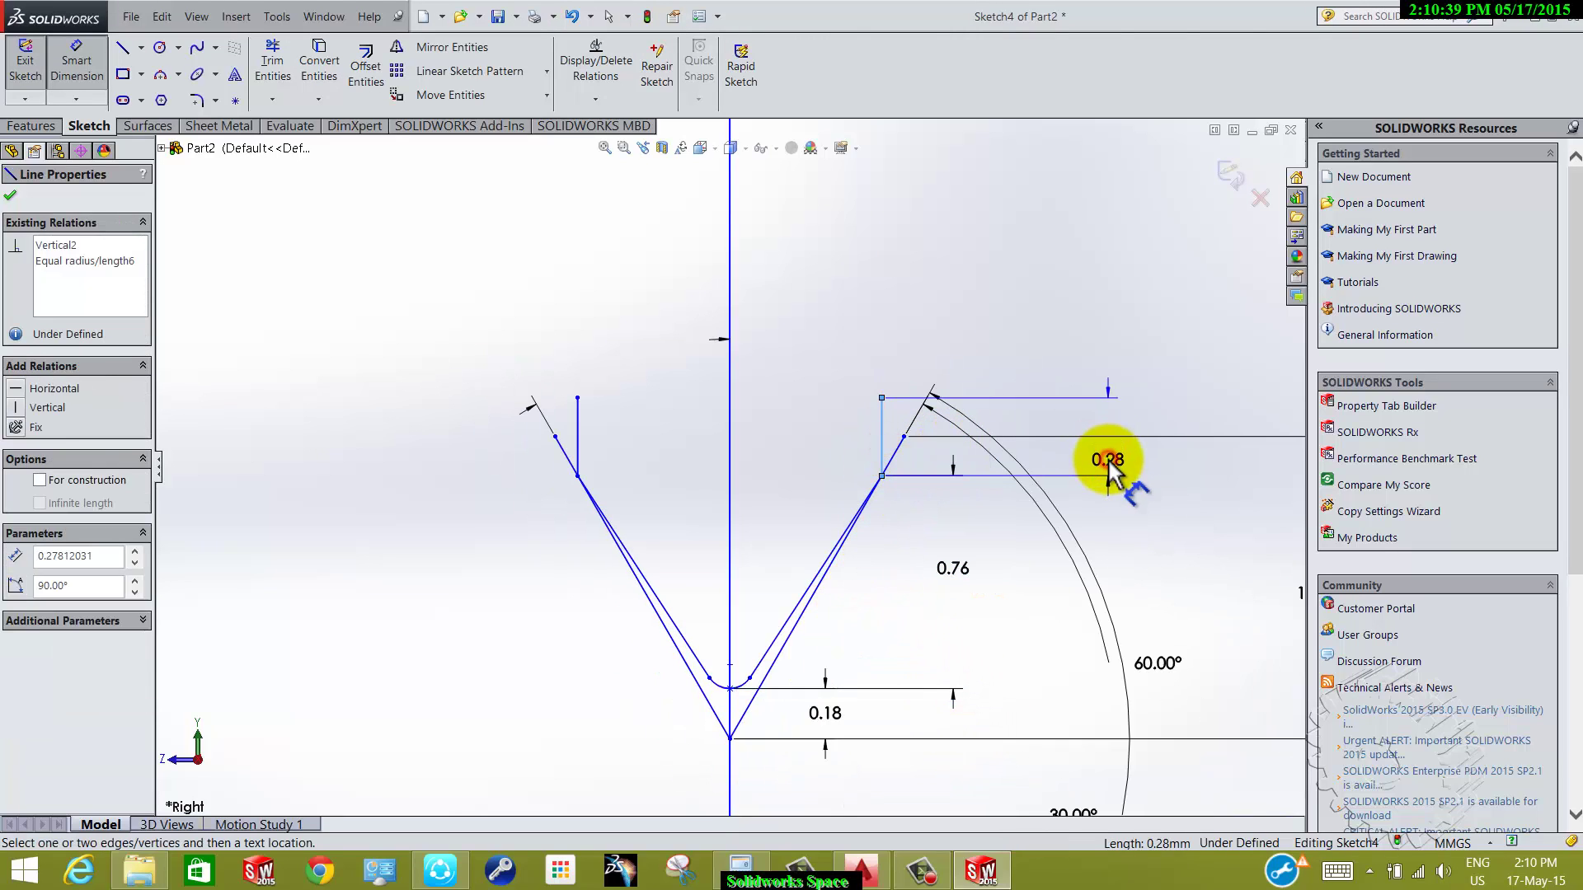
left_click(1108, 468)
type("0.1")
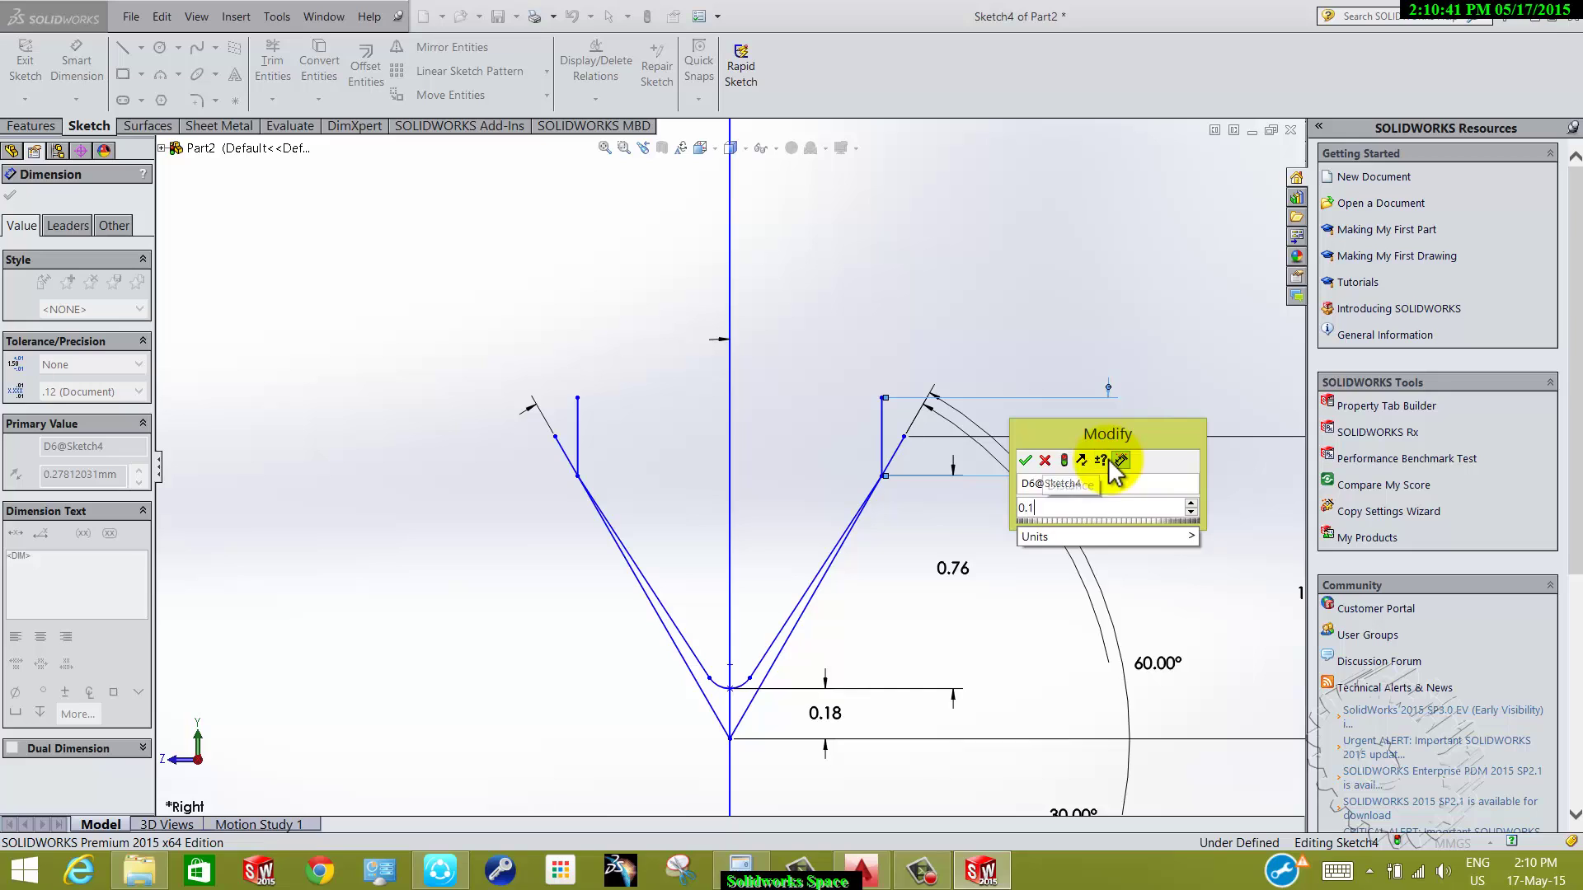
type("4")
key("Return")
left_click(1162, 577)
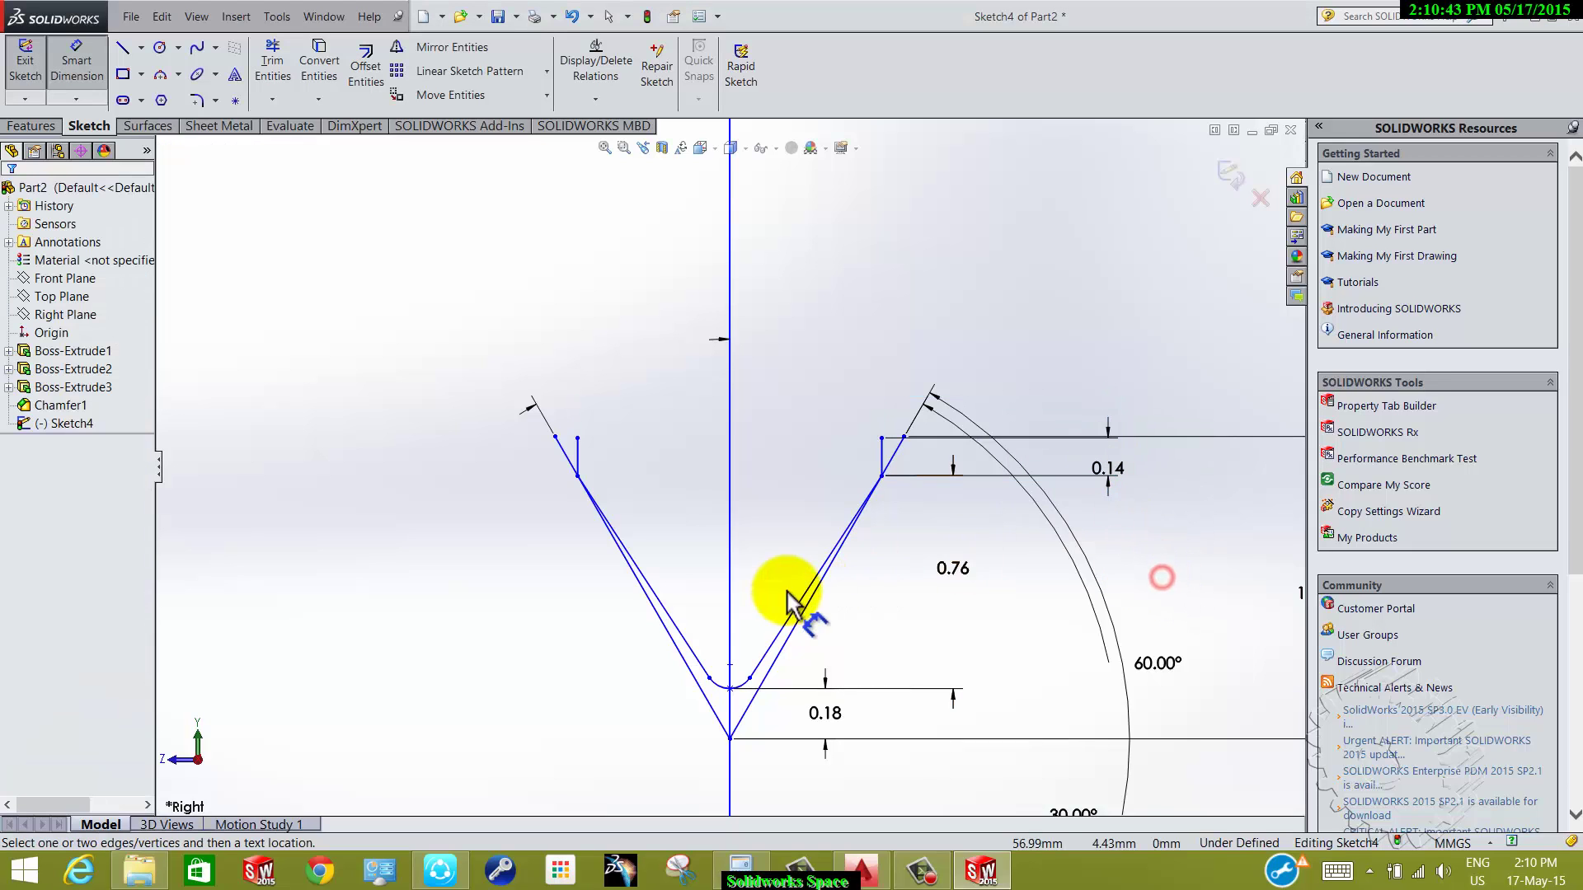
key("Escape")
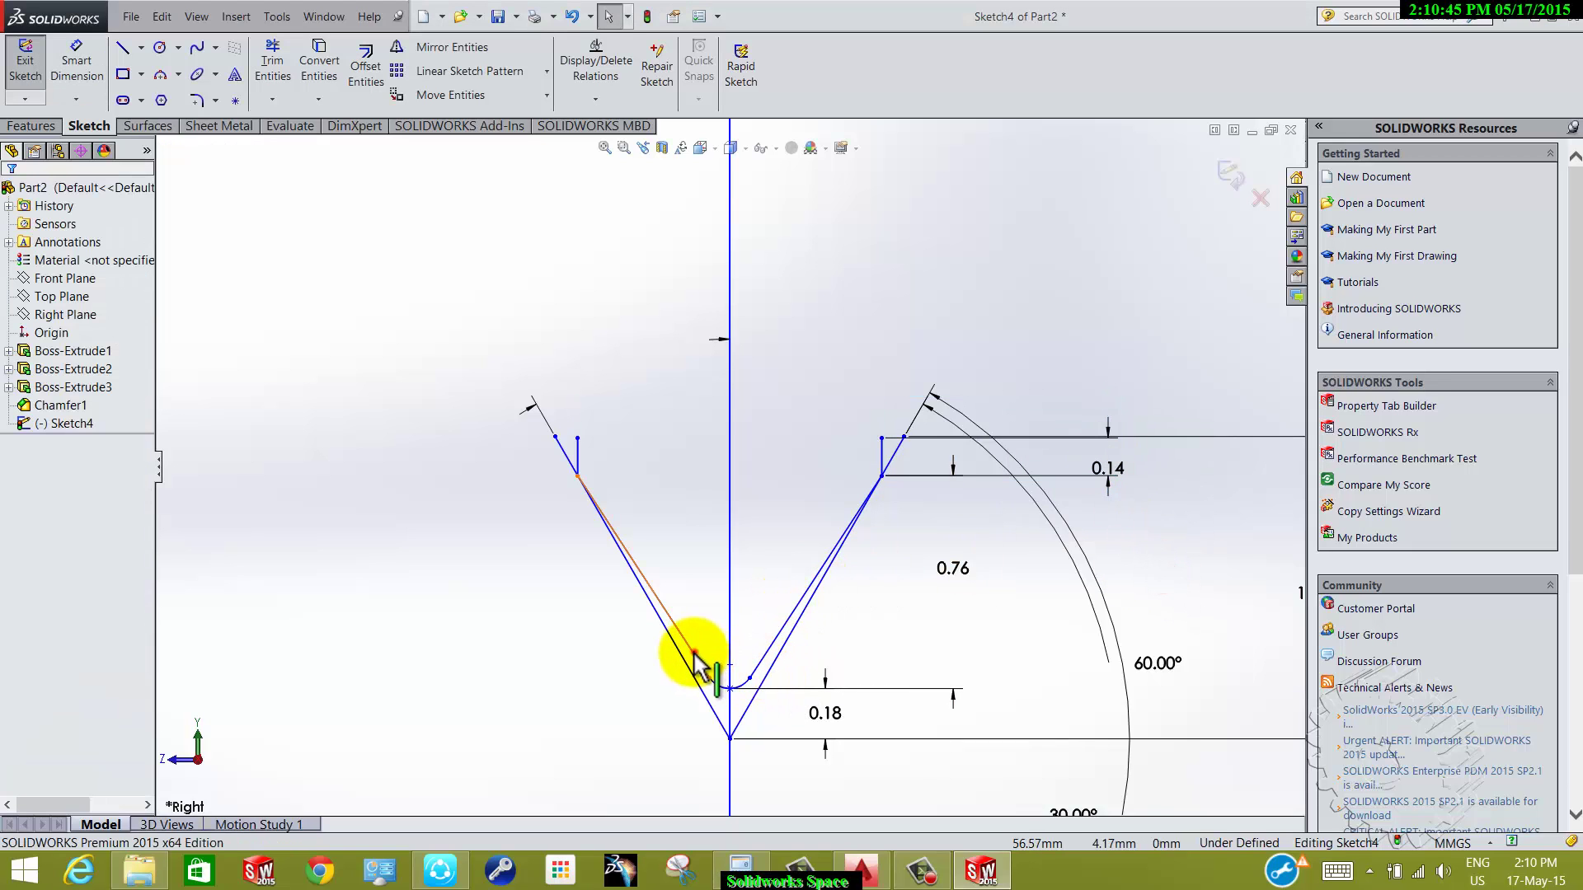
- Make the outer and inner left flank lines parallel
left_click(688, 665)
left_click(683, 665, "ctrl")
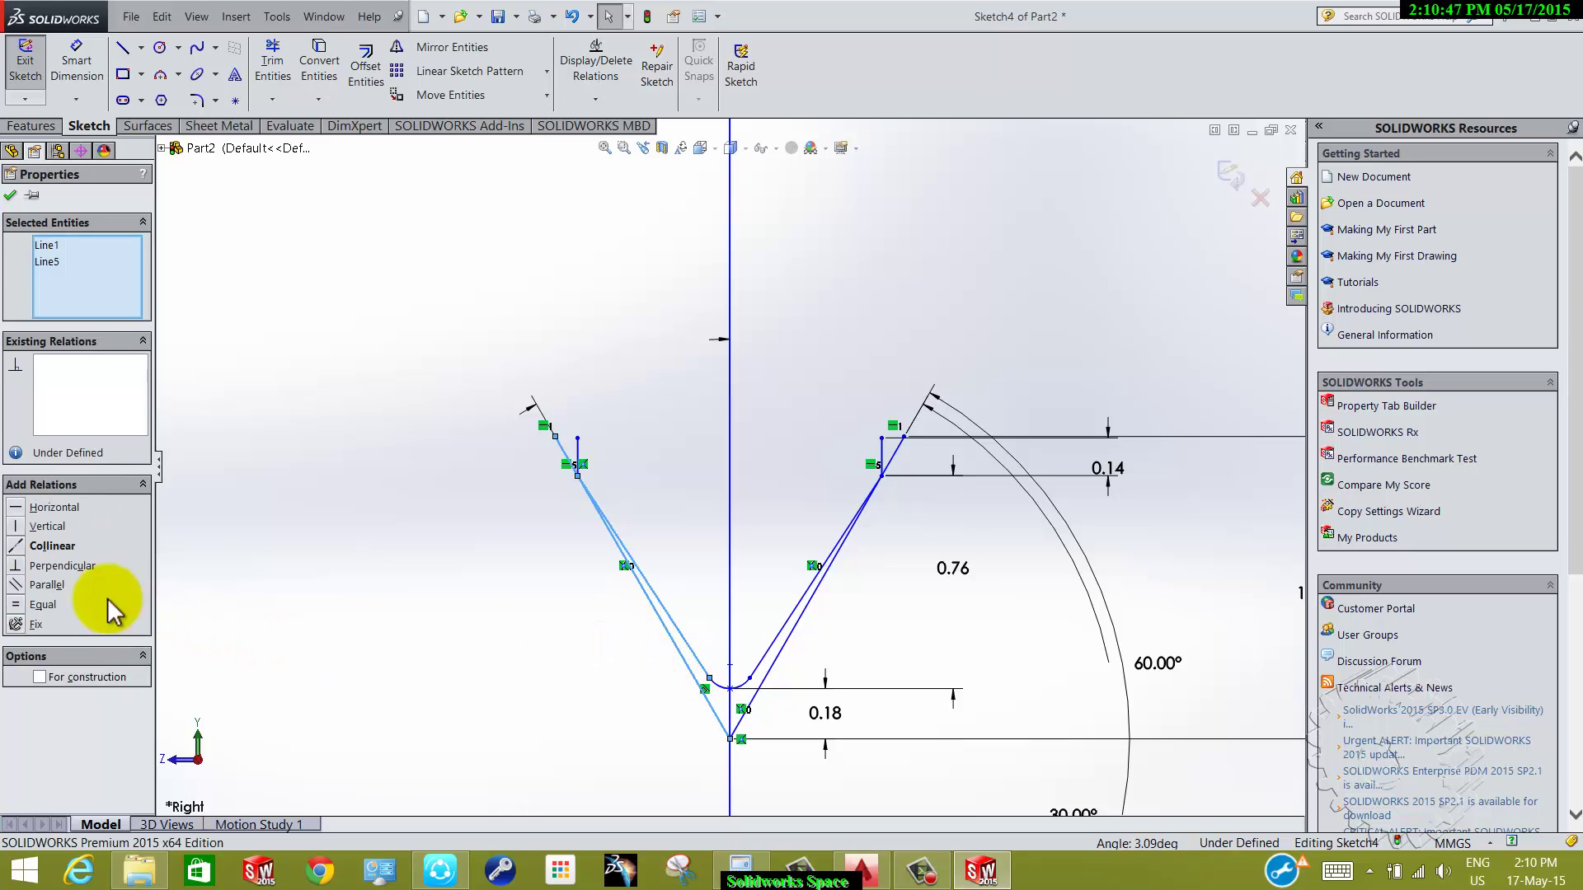
left_click(18, 585)
left_click(409, 593)
- Draw a horizontal line joining the profile's two top endpoints
key("f")
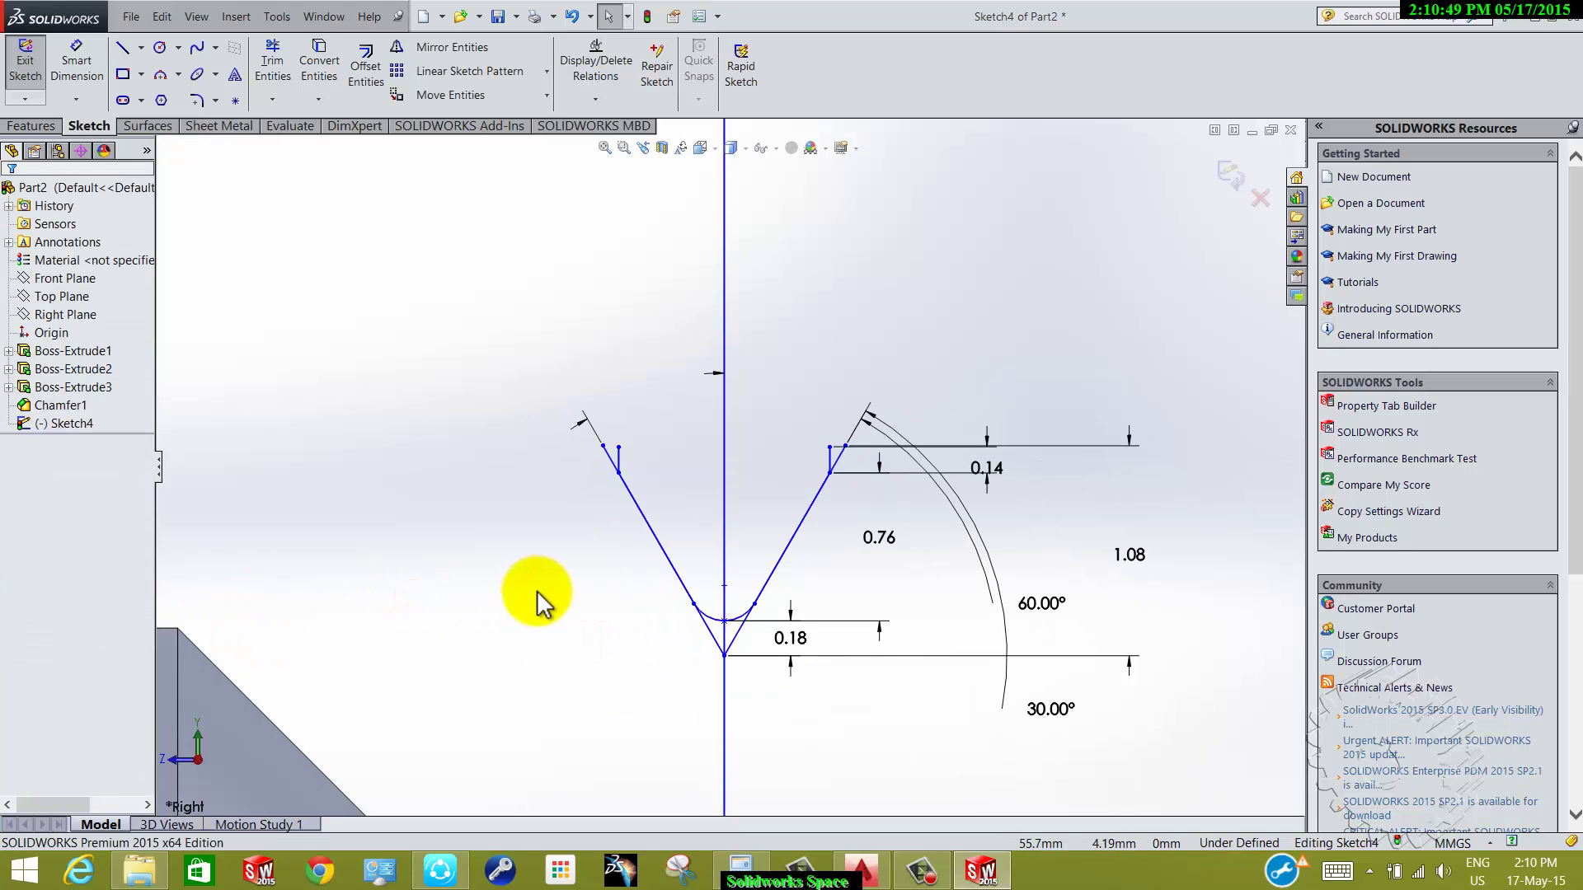
left_click(140, 48)
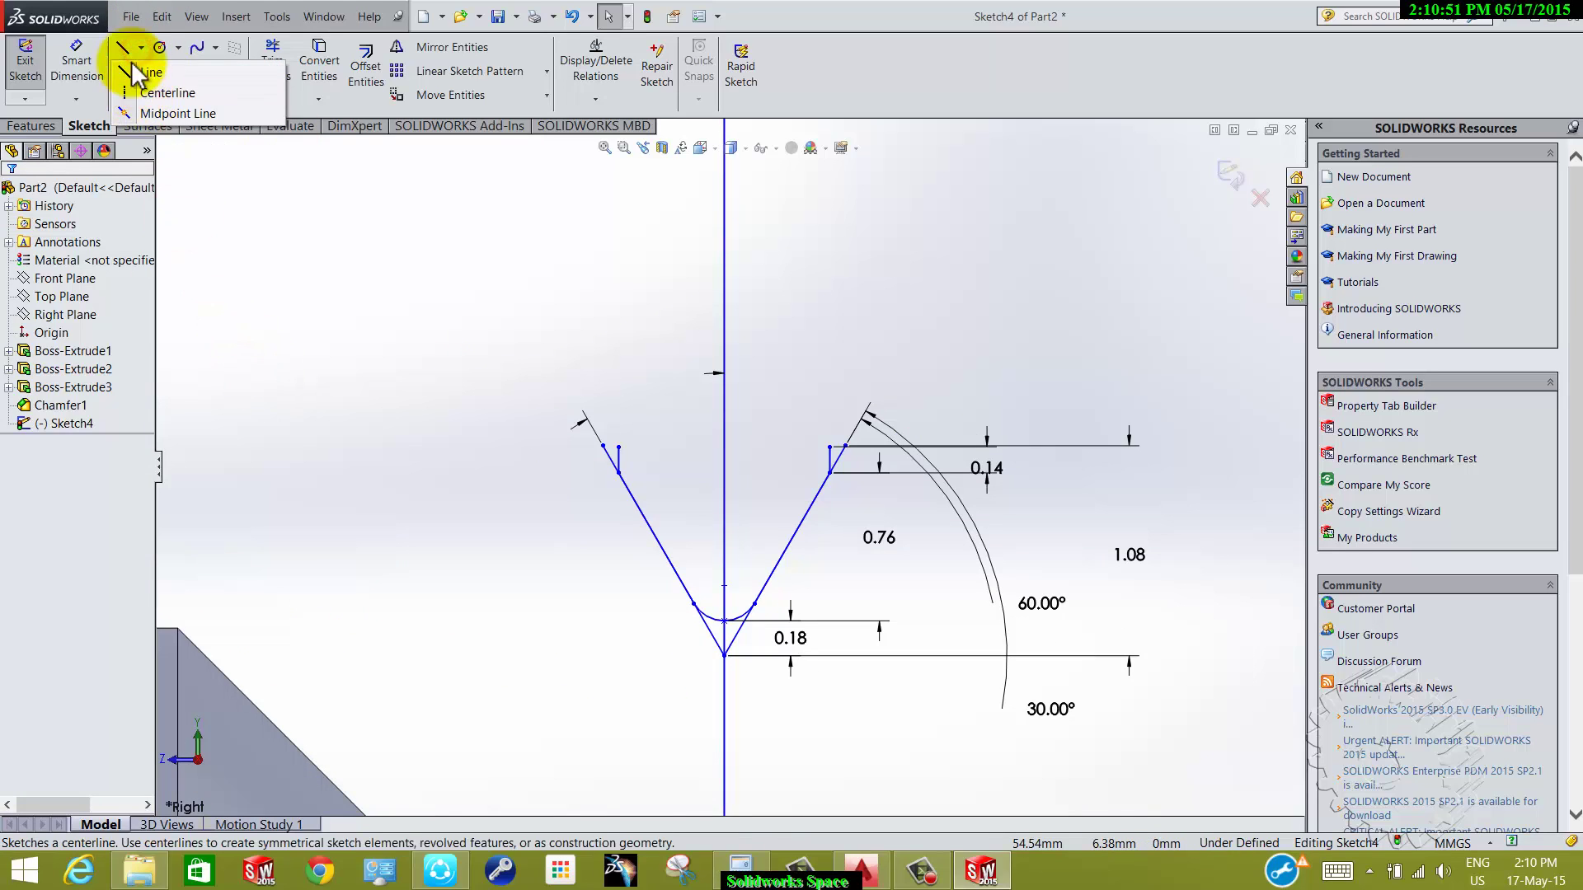
left_click(136, 92)
left_click(618, 447)
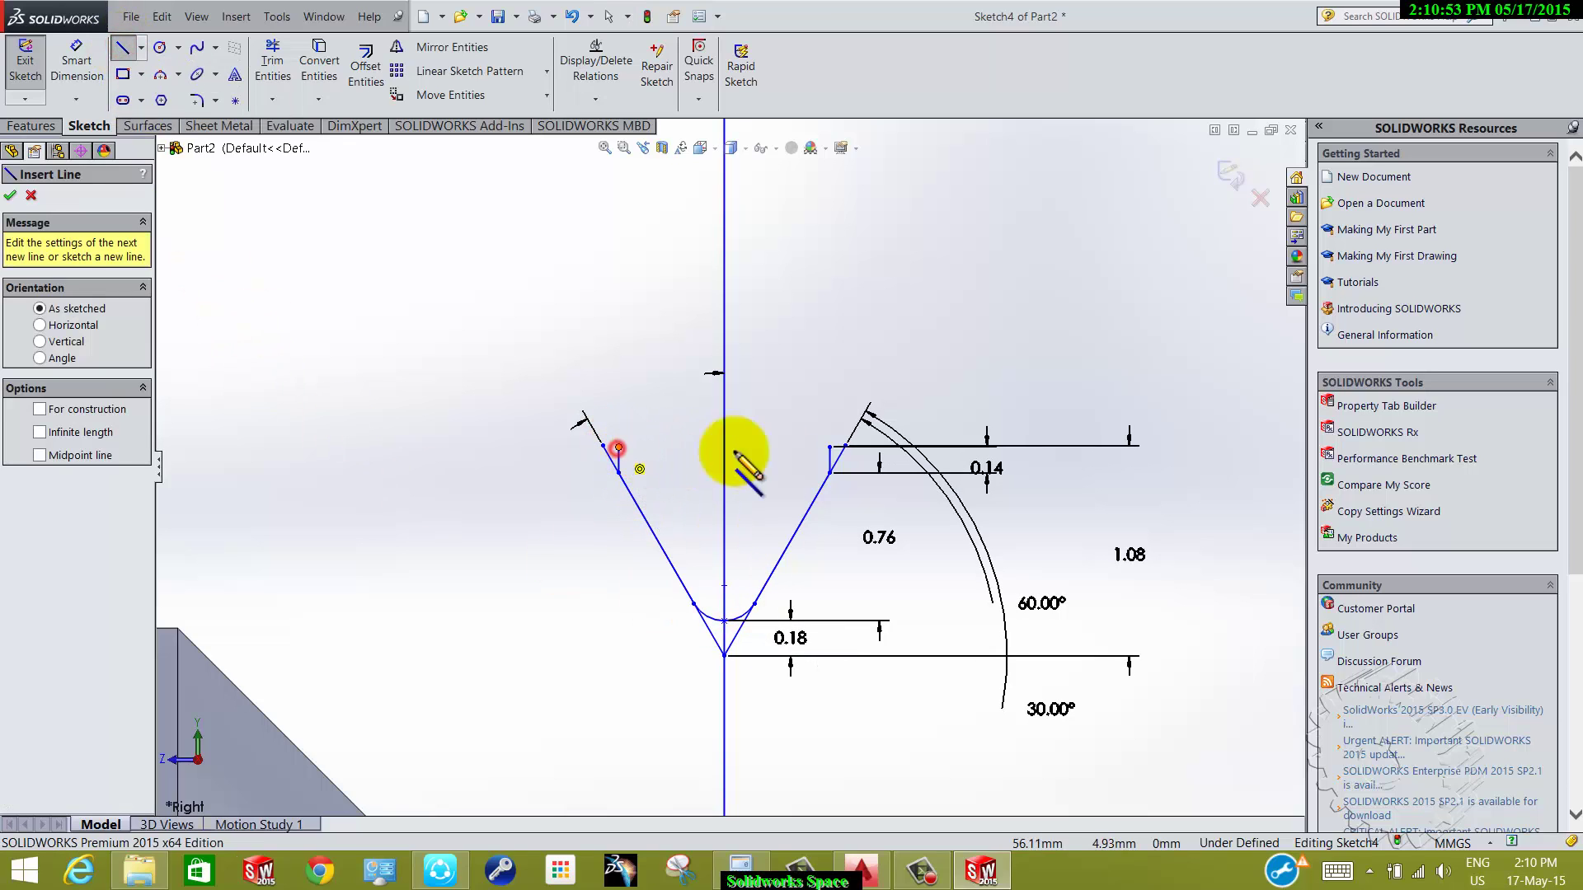
left_click(828, 448)
key("Escape")
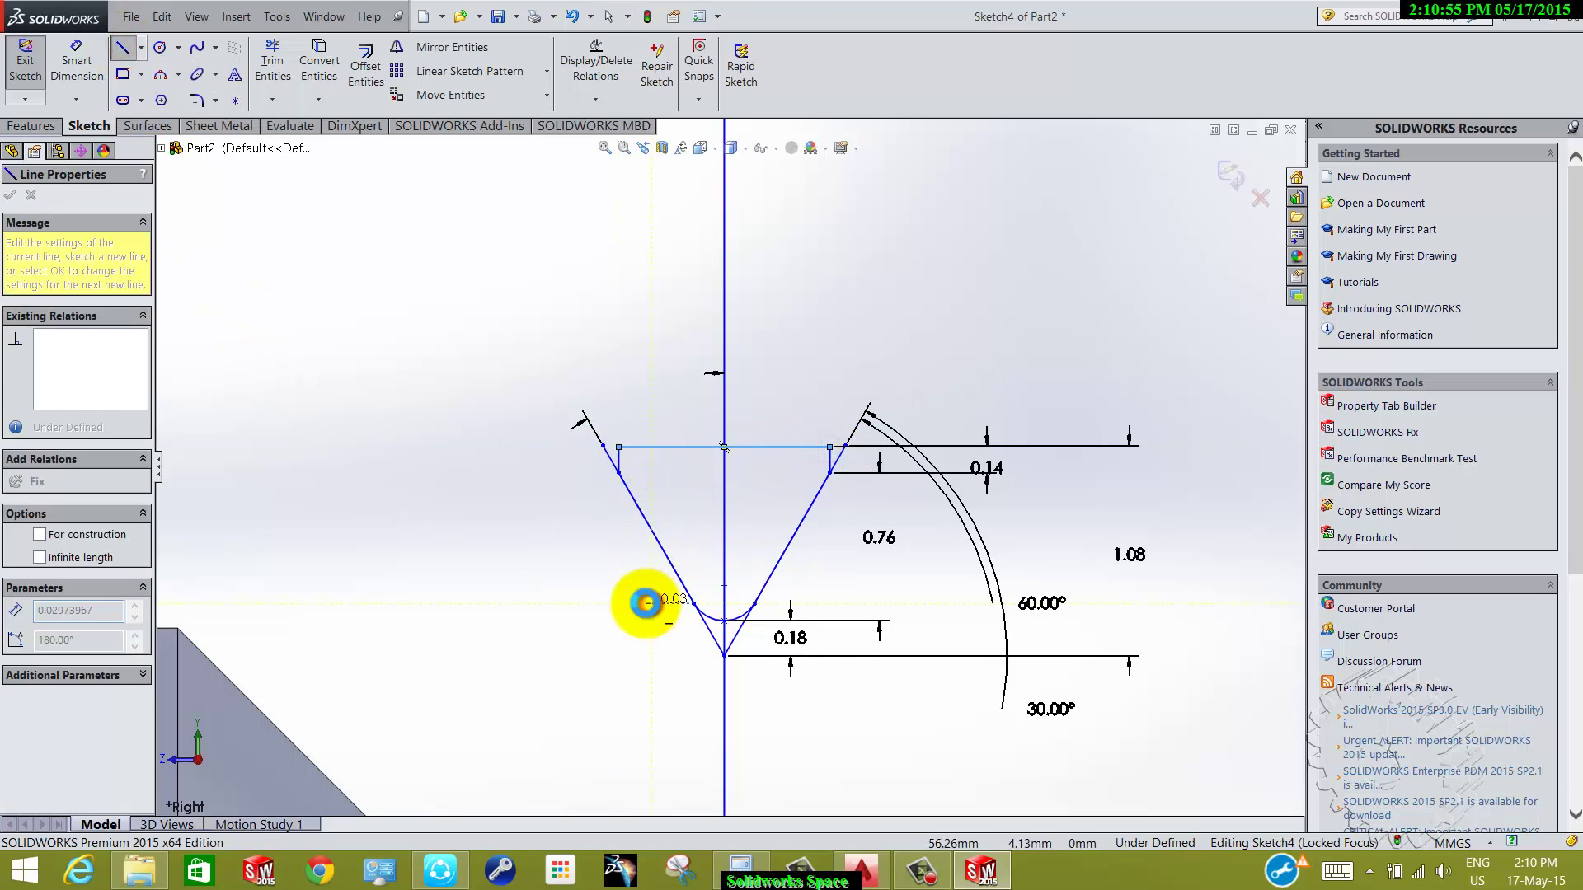
key("Escape")
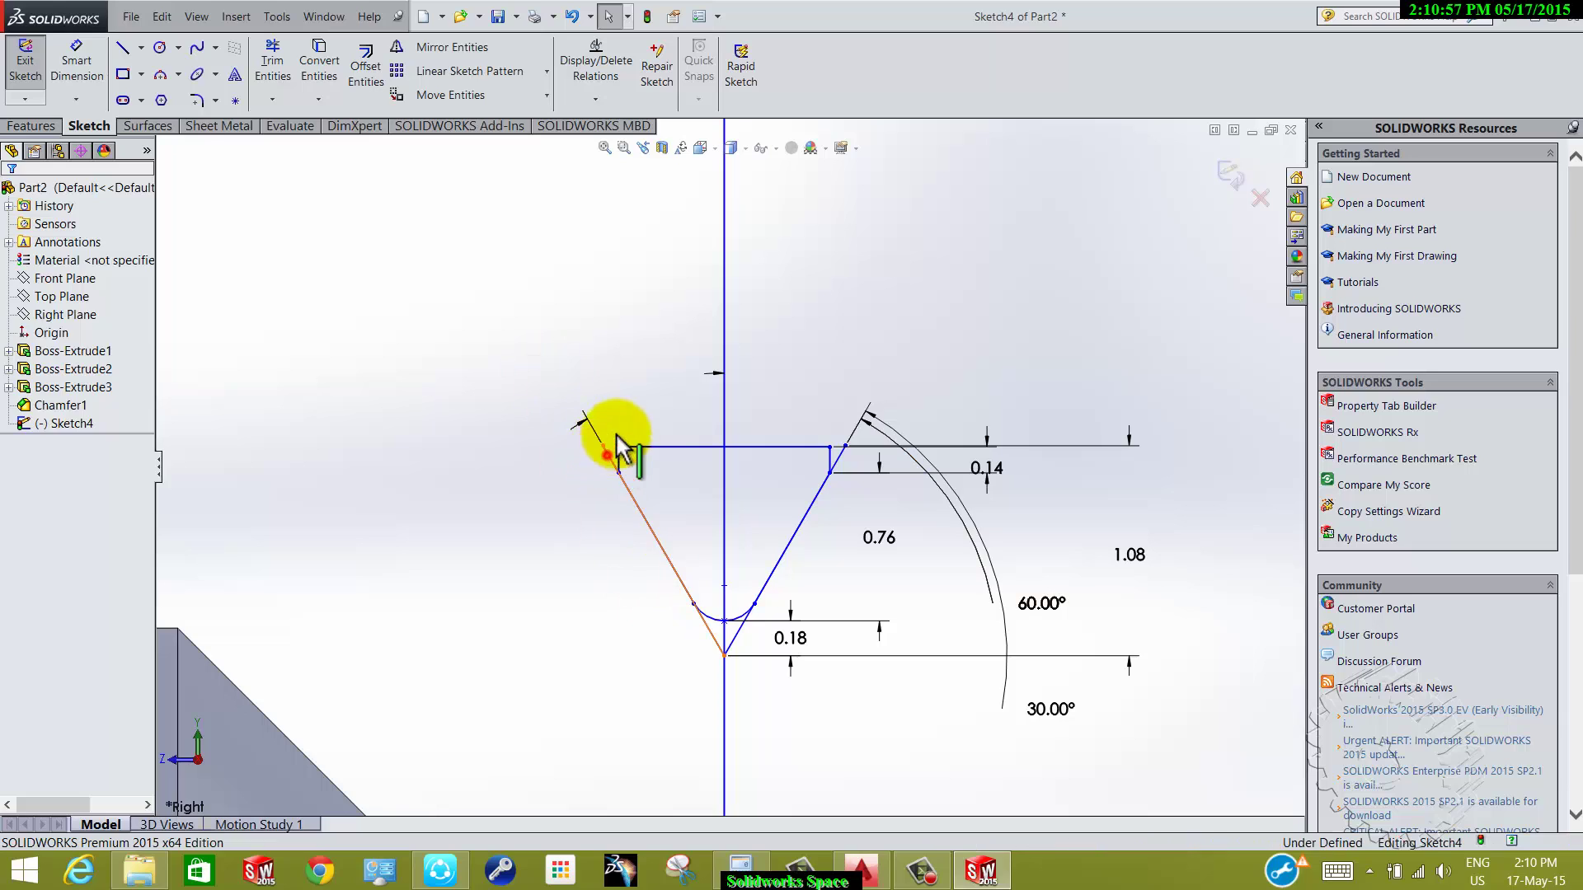
- Convert both slanted reference lines and the centreline to construction geometry
left_click(614, 462)
left_click(722, 417, "ctrl")
left_click(837, 459, "ctrl")
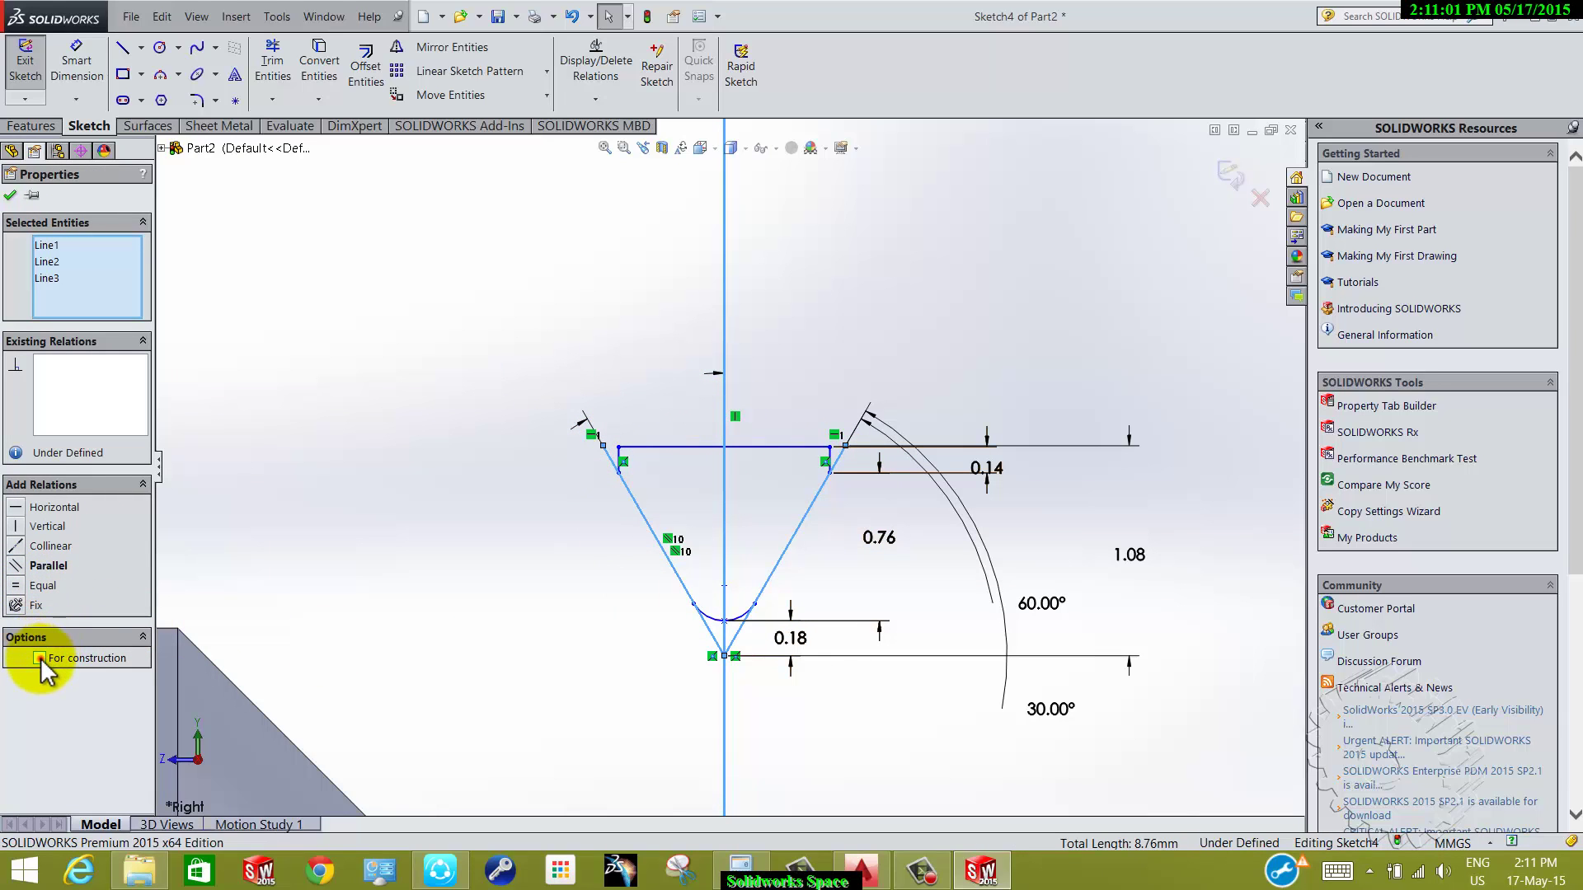
left_click(39, 658)
left_click(619, 558)
scroll(601, 573, "up", 2)
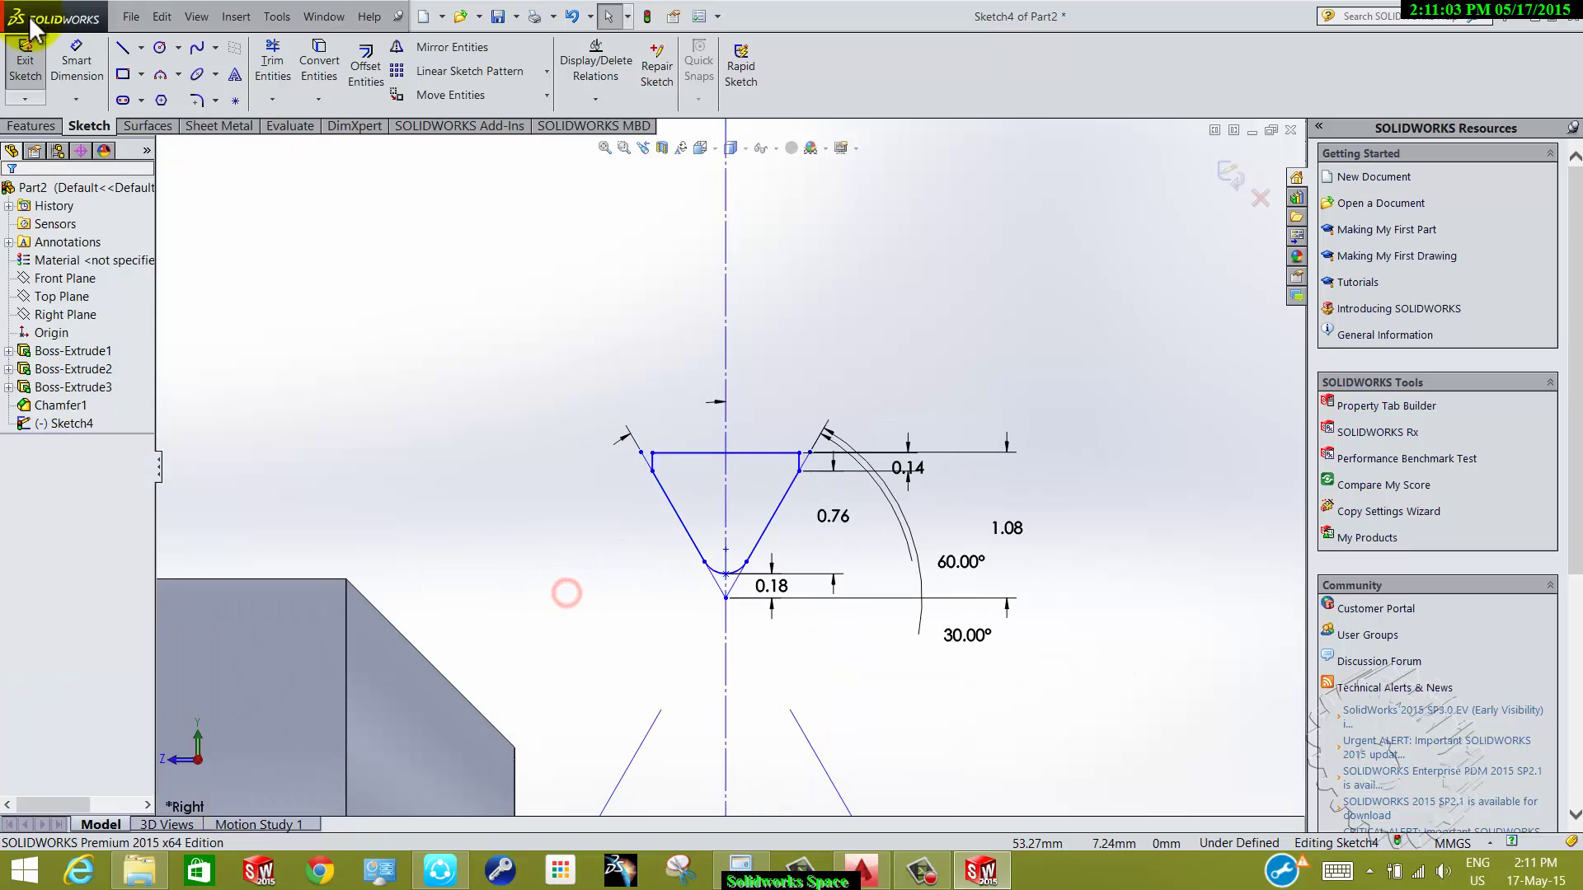
- Make the profile's top line collinear with the shaft's model edge
left_click(79, 62)
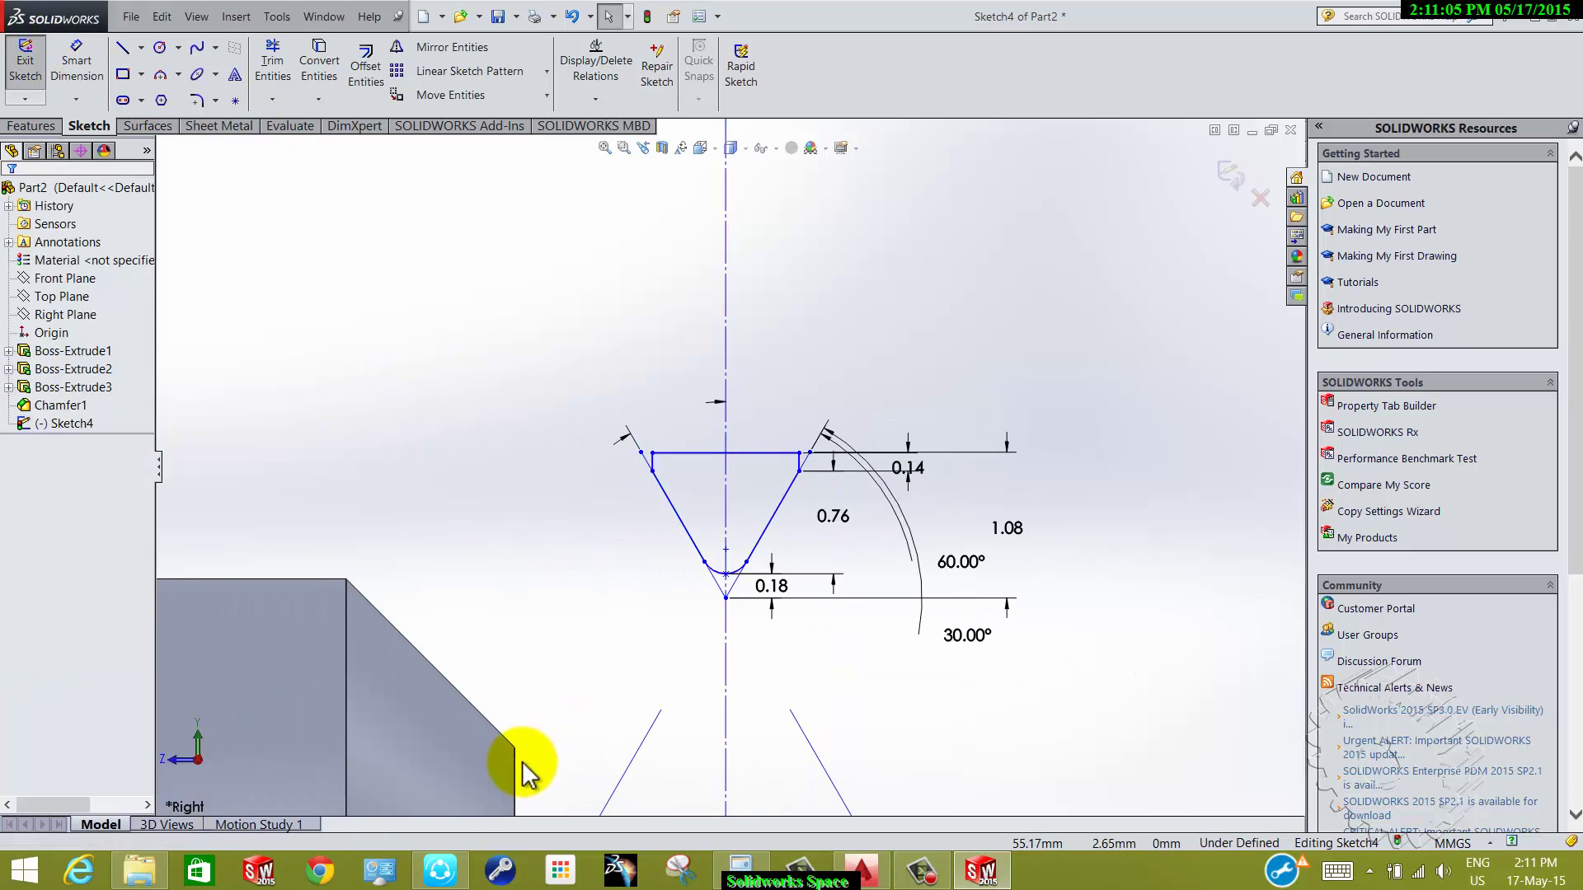
left_click(654, 466)
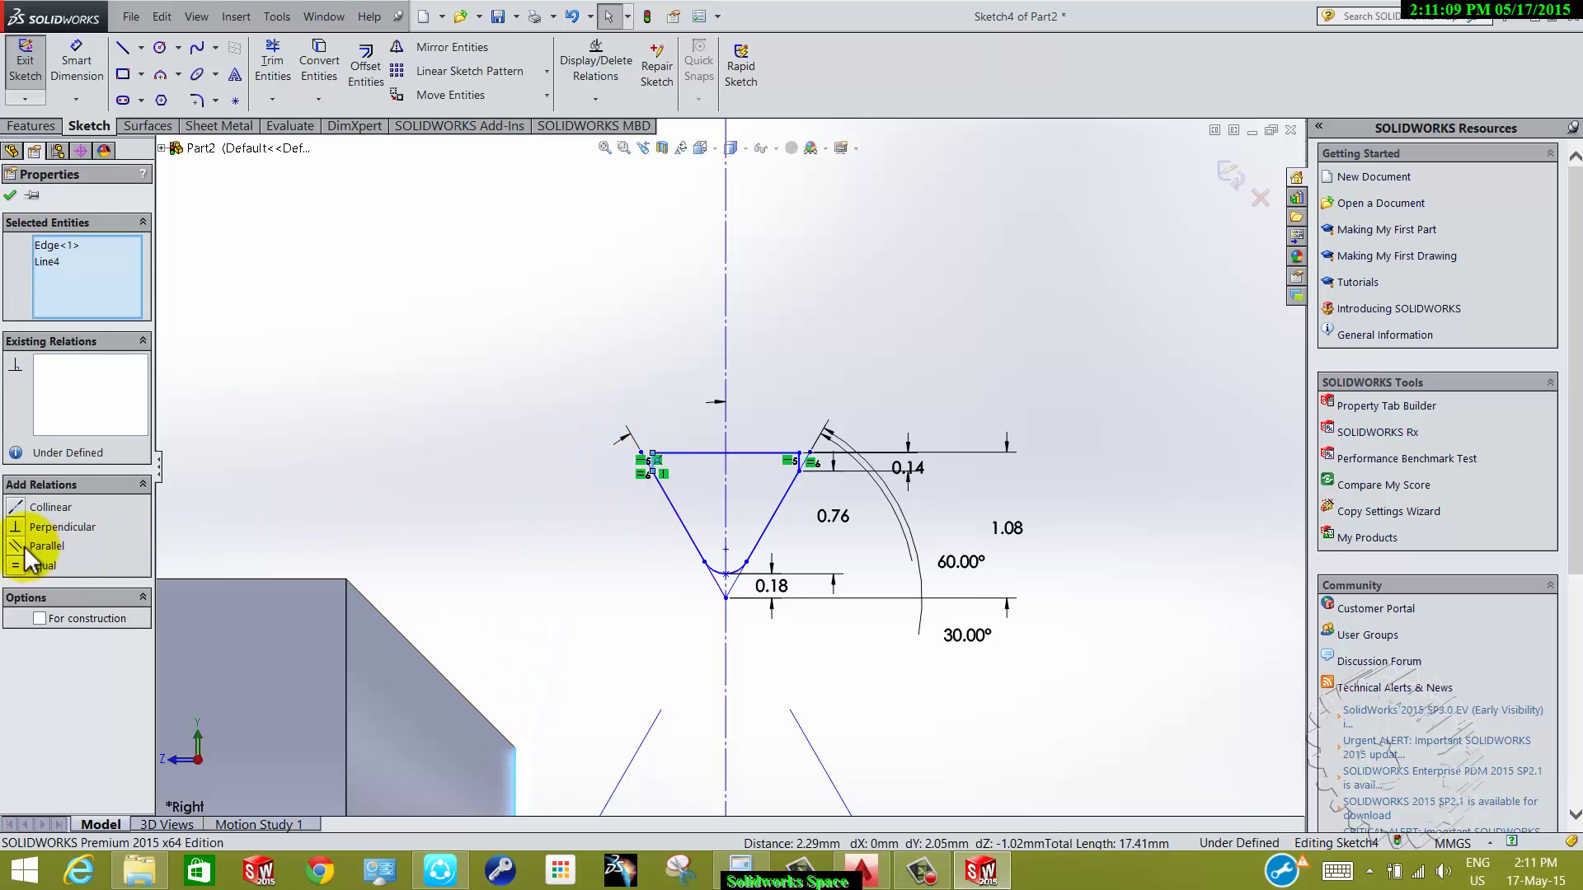
left_click(16, 507)
left_click(367, 523)
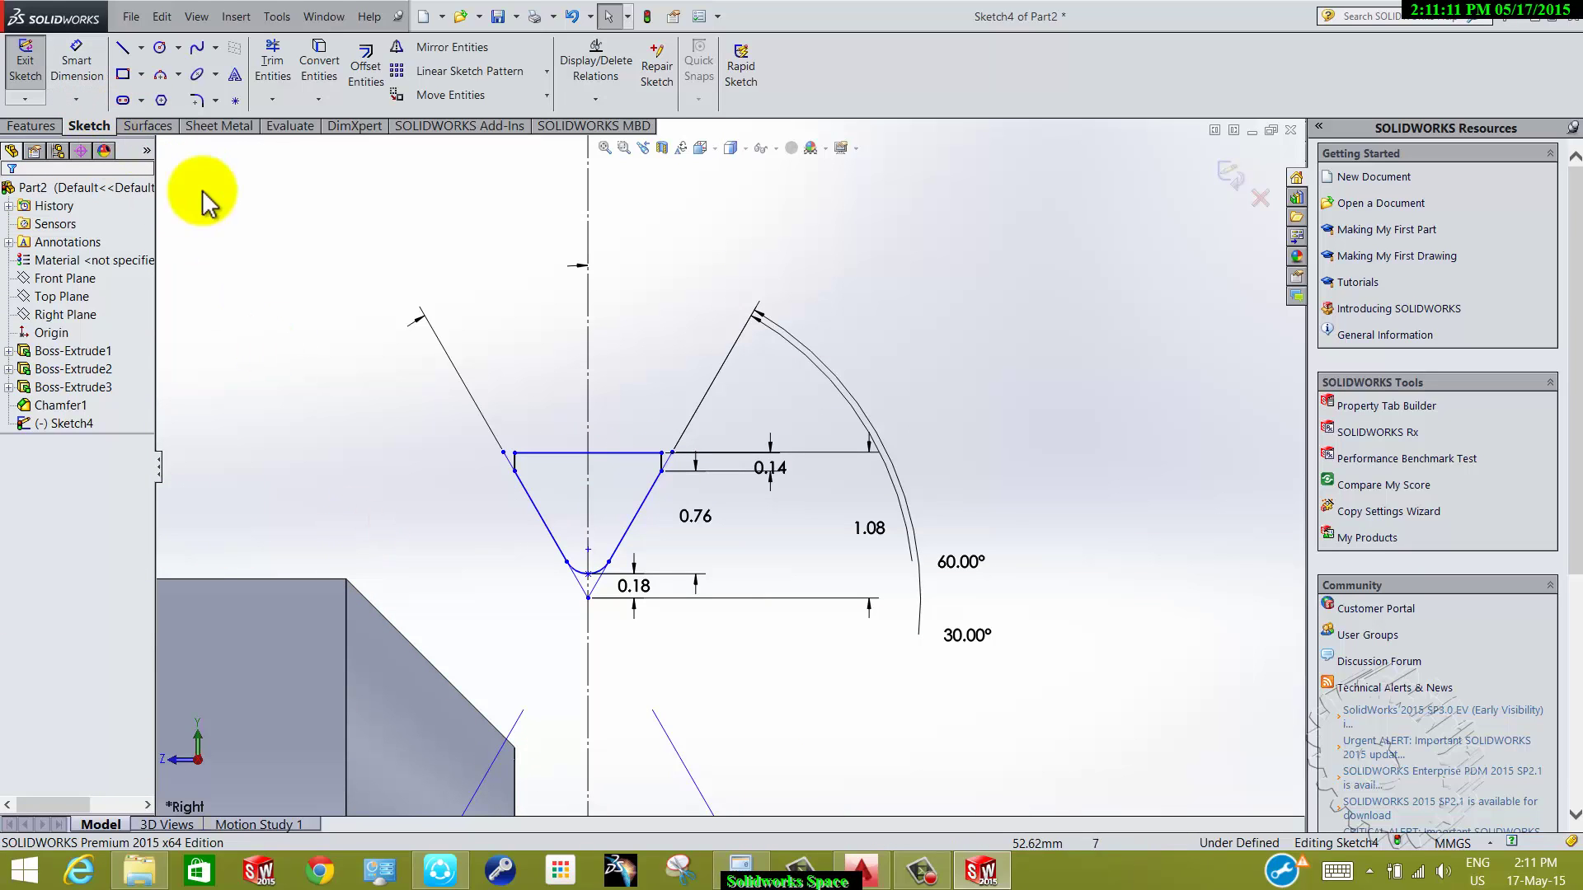
- Dimension the profile's top-left vertex to the shaft corner at 0 mm and exit the sketch
right_click_drag(297, 437, 283, 300)
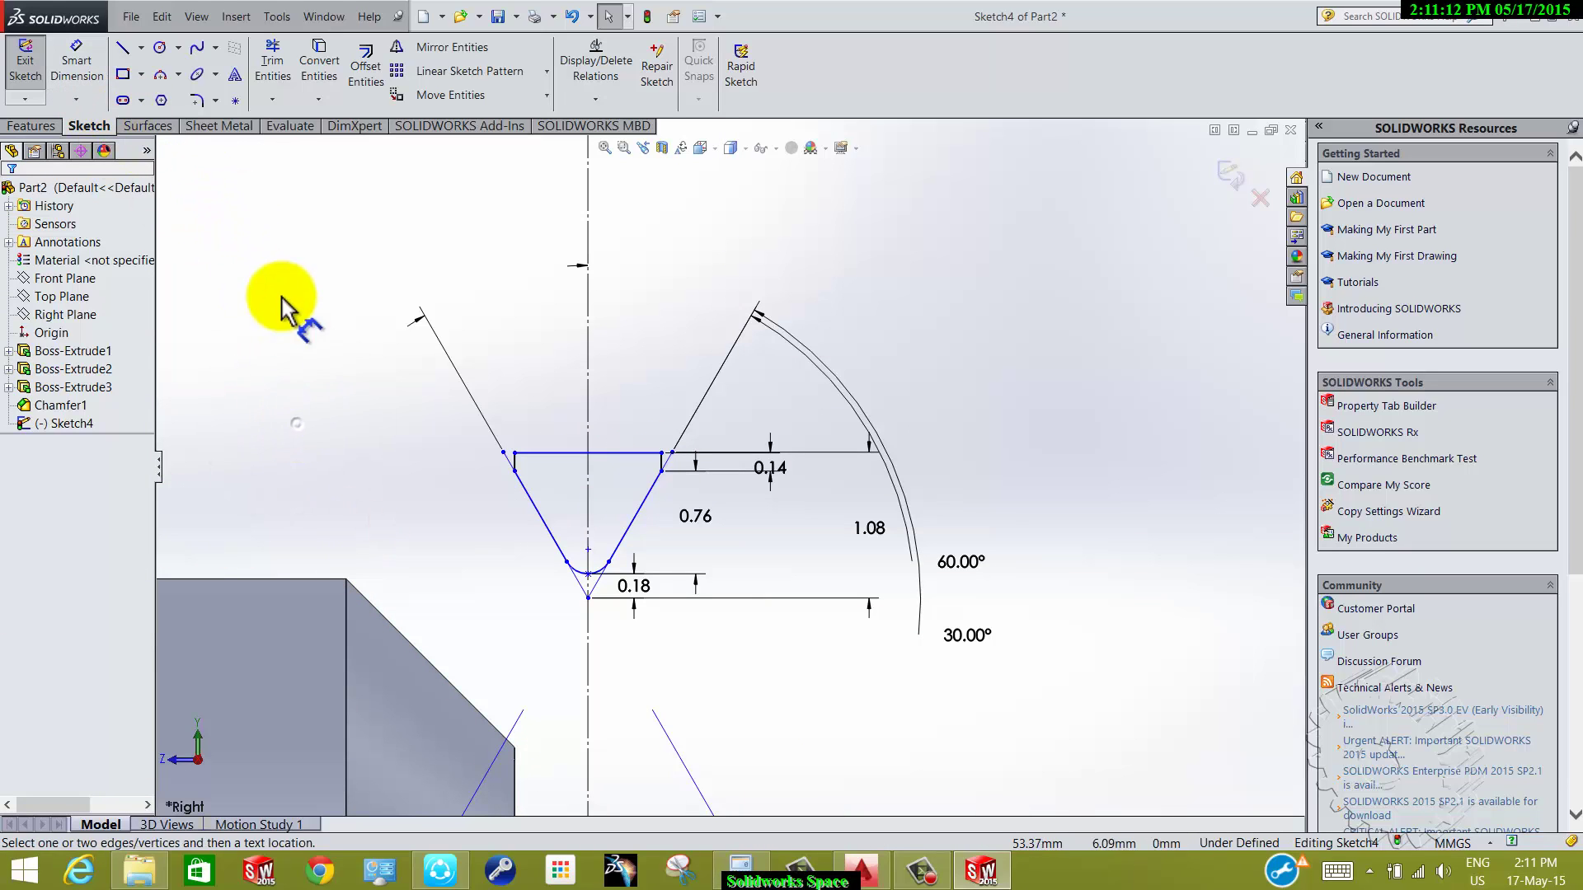
left_click(346, 580)
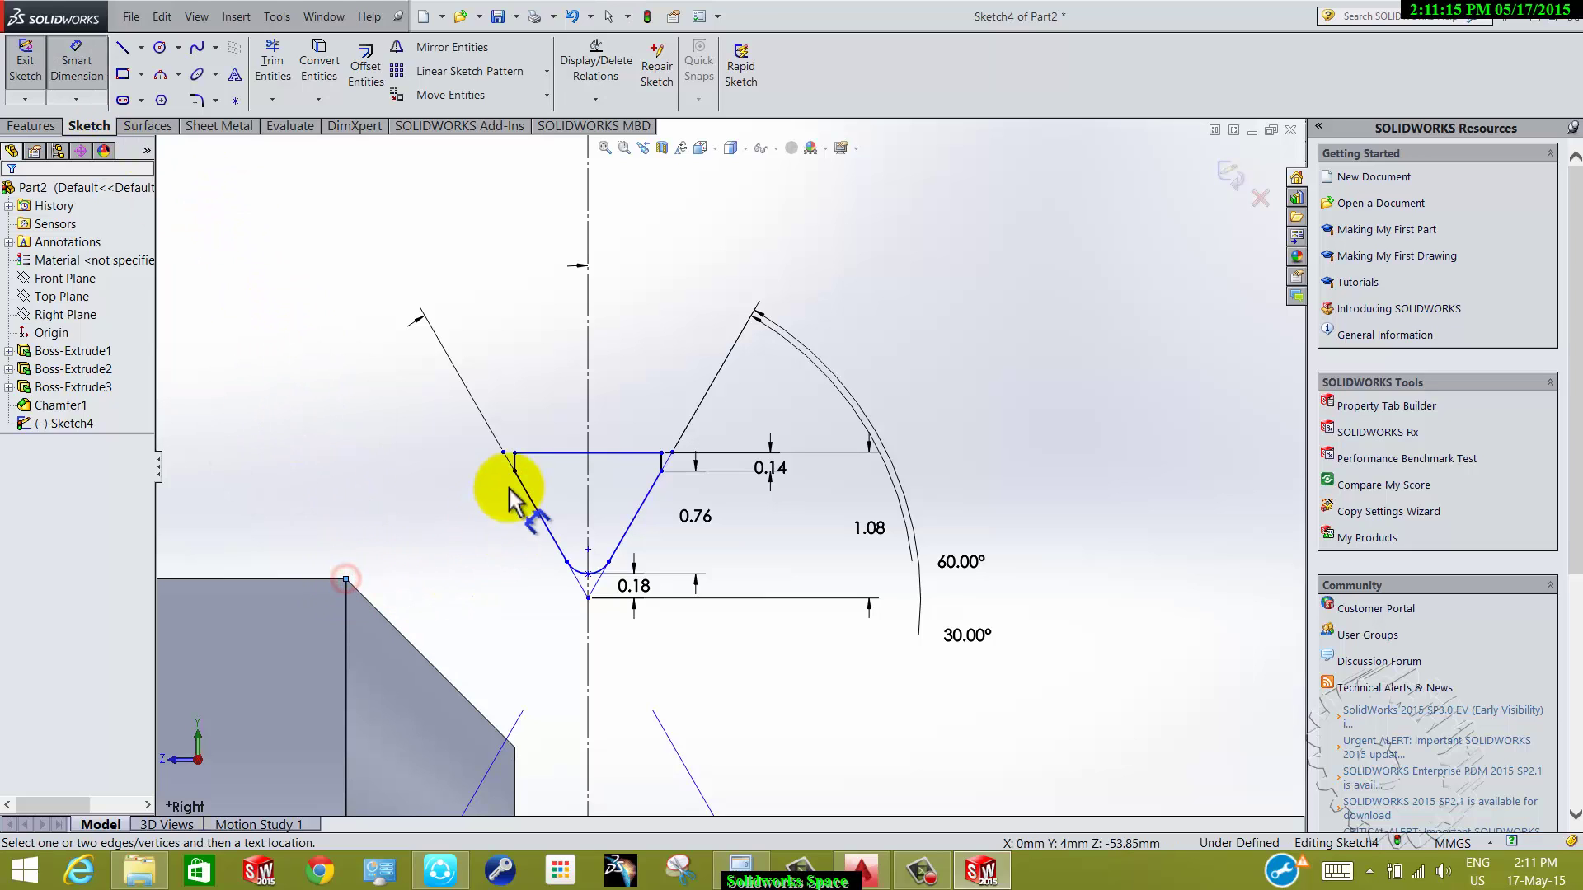
left_click(515, 471)
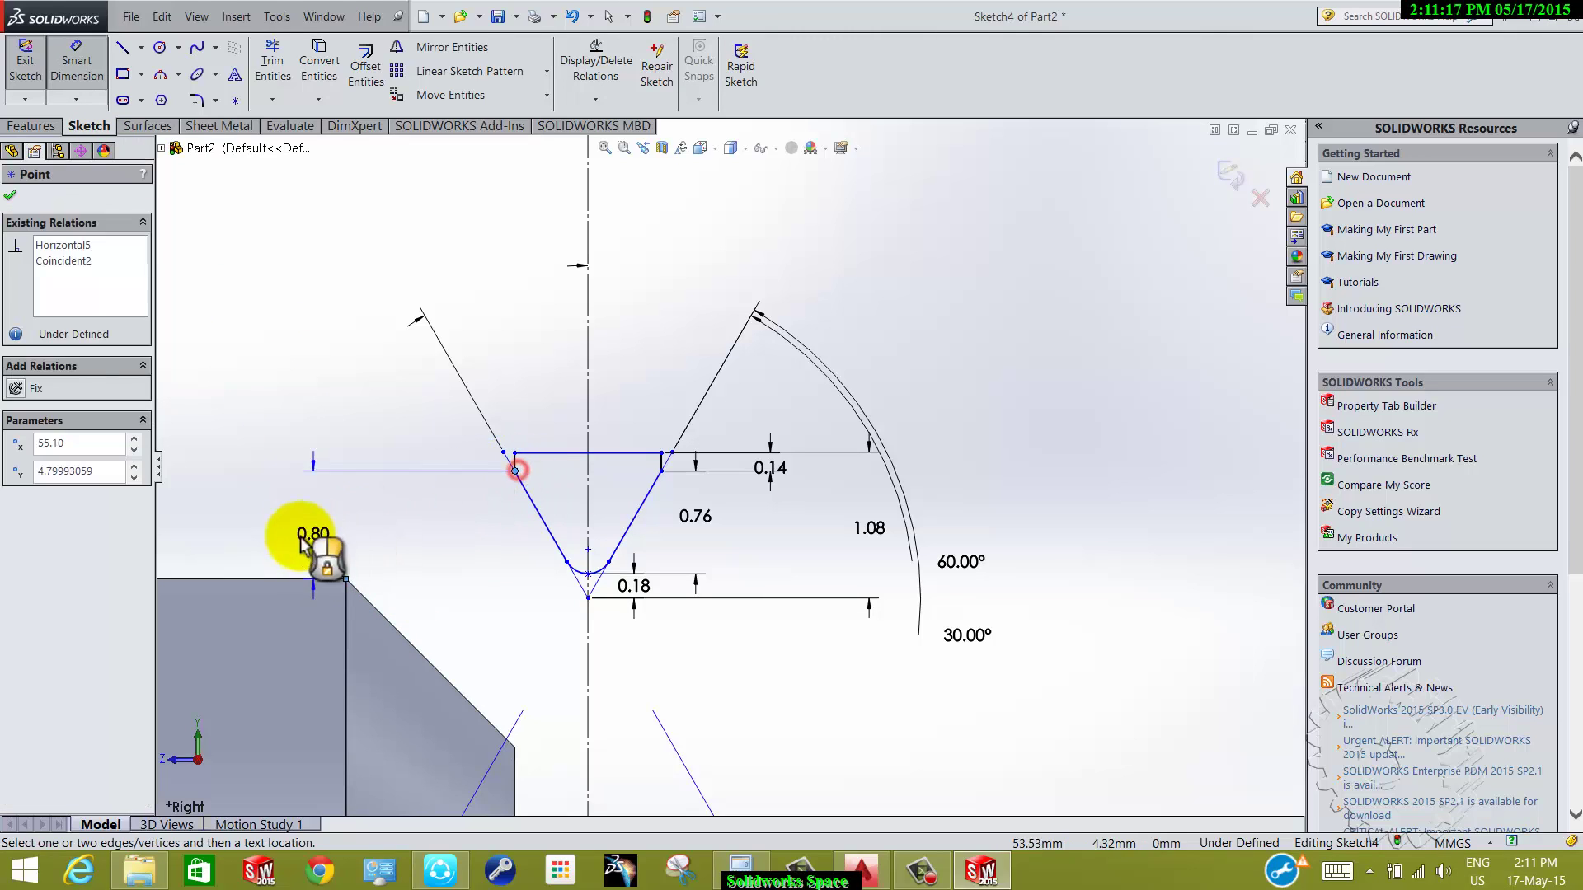
left_click(284, 524)
left_click(287, 534)
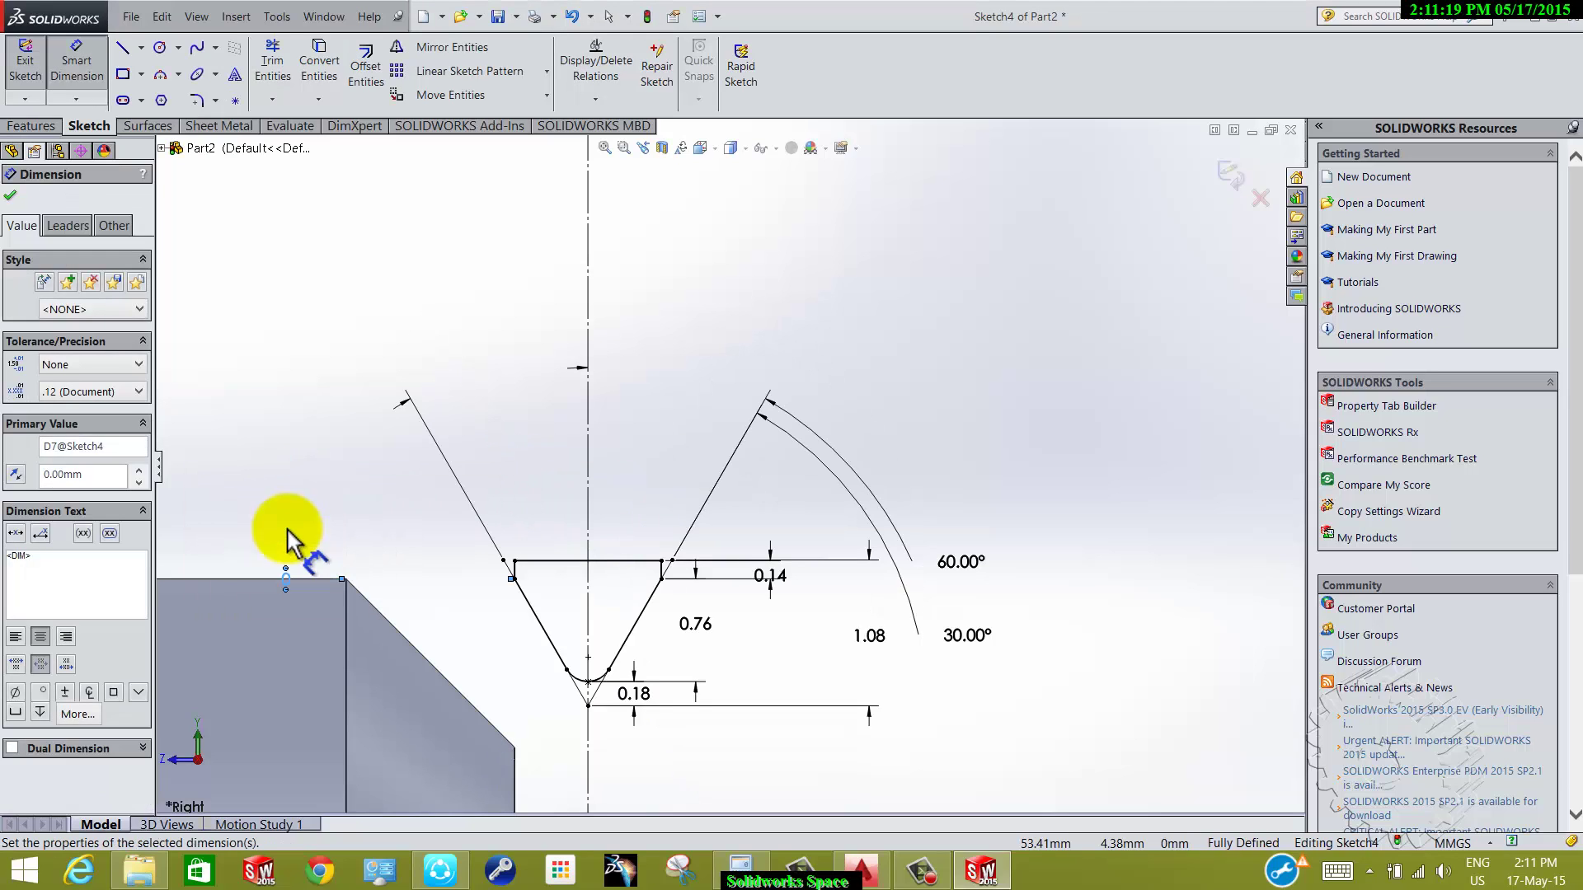
left_click(378, 457)
key("z")
left_click(23, 80)
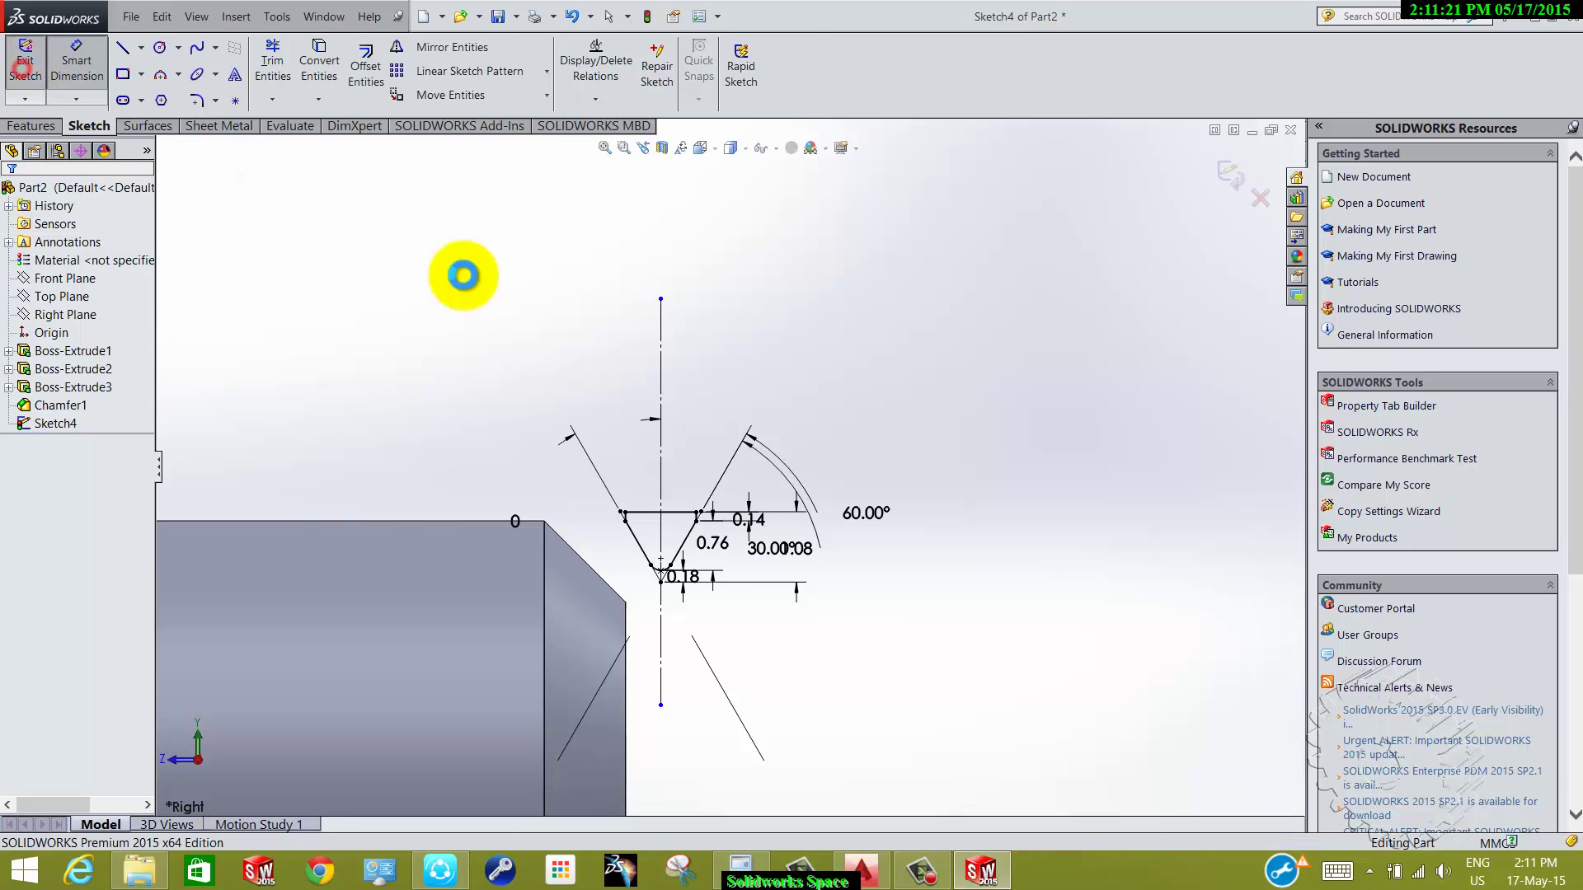
scroll(512, 336, "up", 3)
scroll(607, 389, "up", 2)
- Start a sketch on the shaft's end face and draw a circle centred on it
mouse_move(610, 387)
middle_mouse_down()
mouse_move(576, 311)
mouse_move(636, 382)
mouse_move(682, 646)
mouse_move(791, 565)
middle_mouse_up()
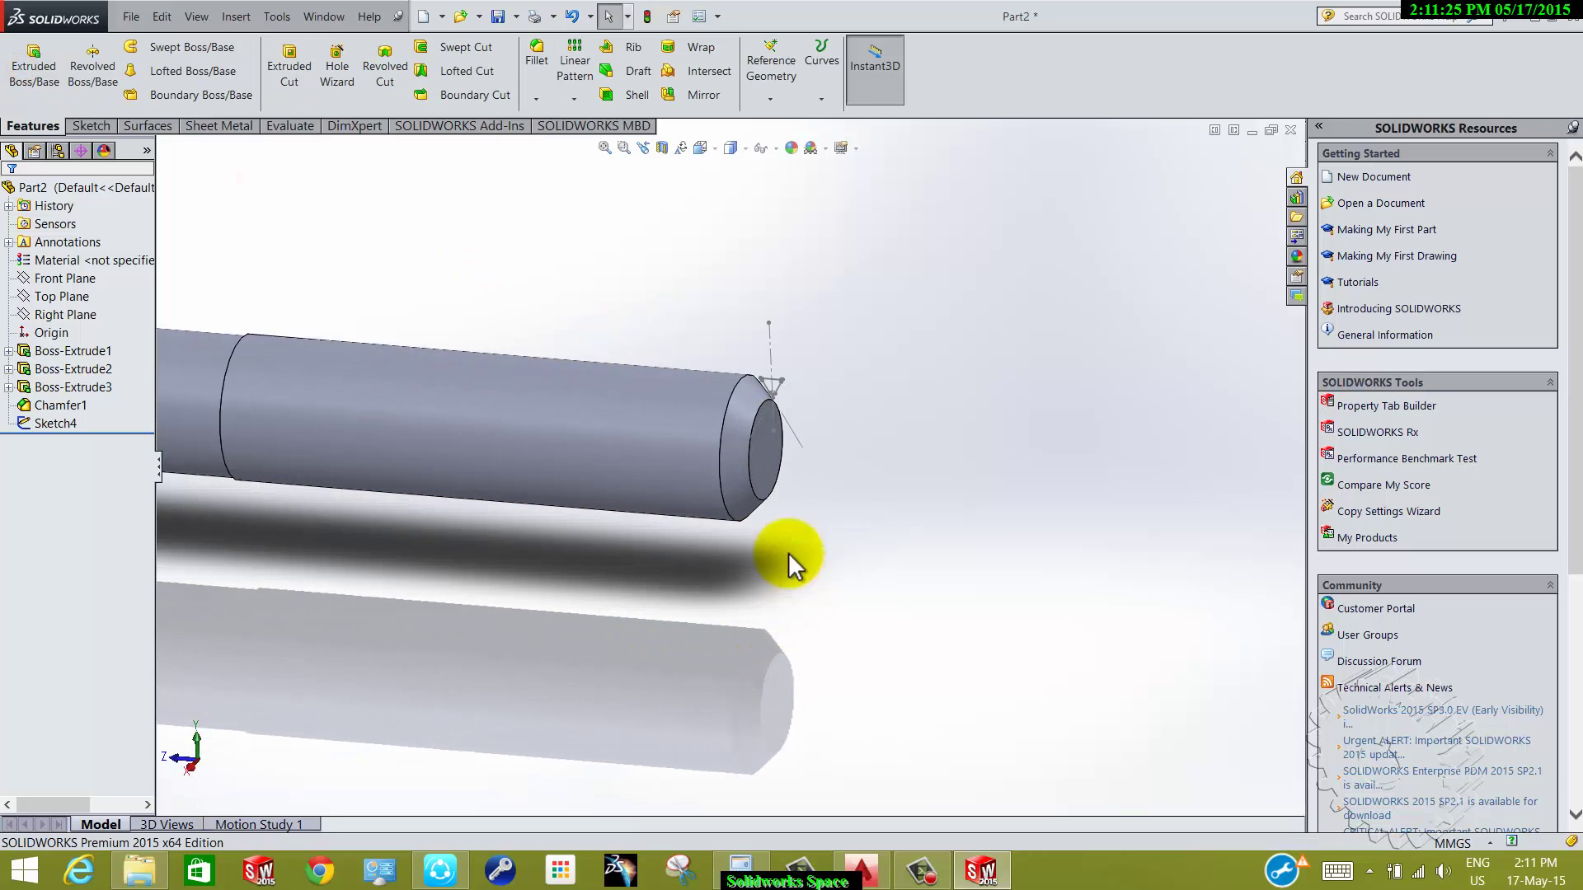
left_click(770, 470)
left_click(831, 424)
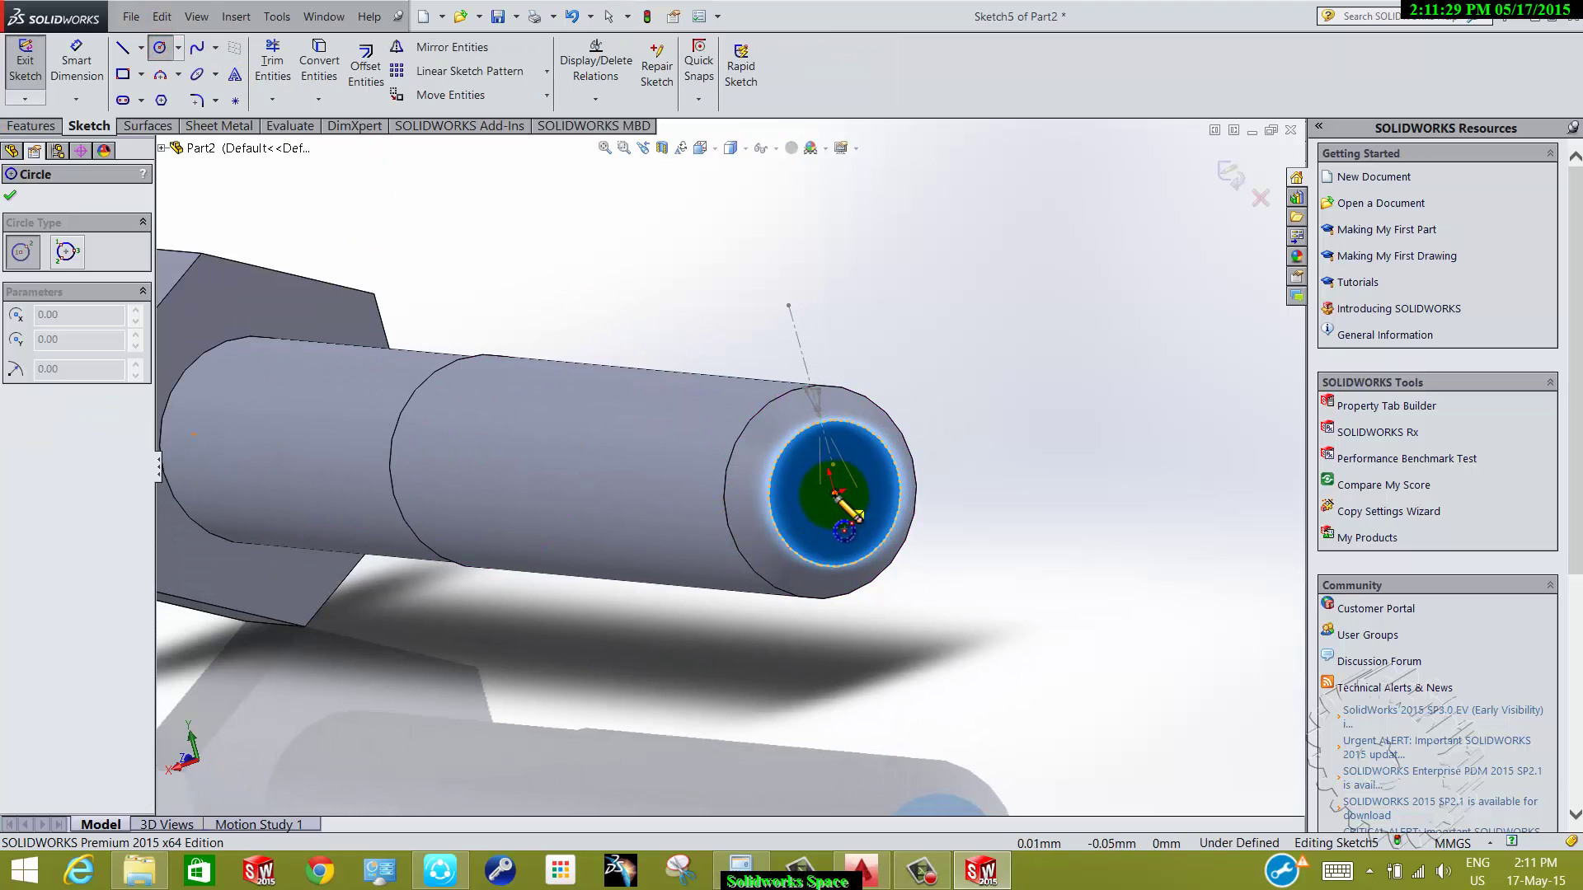
left_click(835, 492)
left_click(941, 576)
left_click(76, 60)
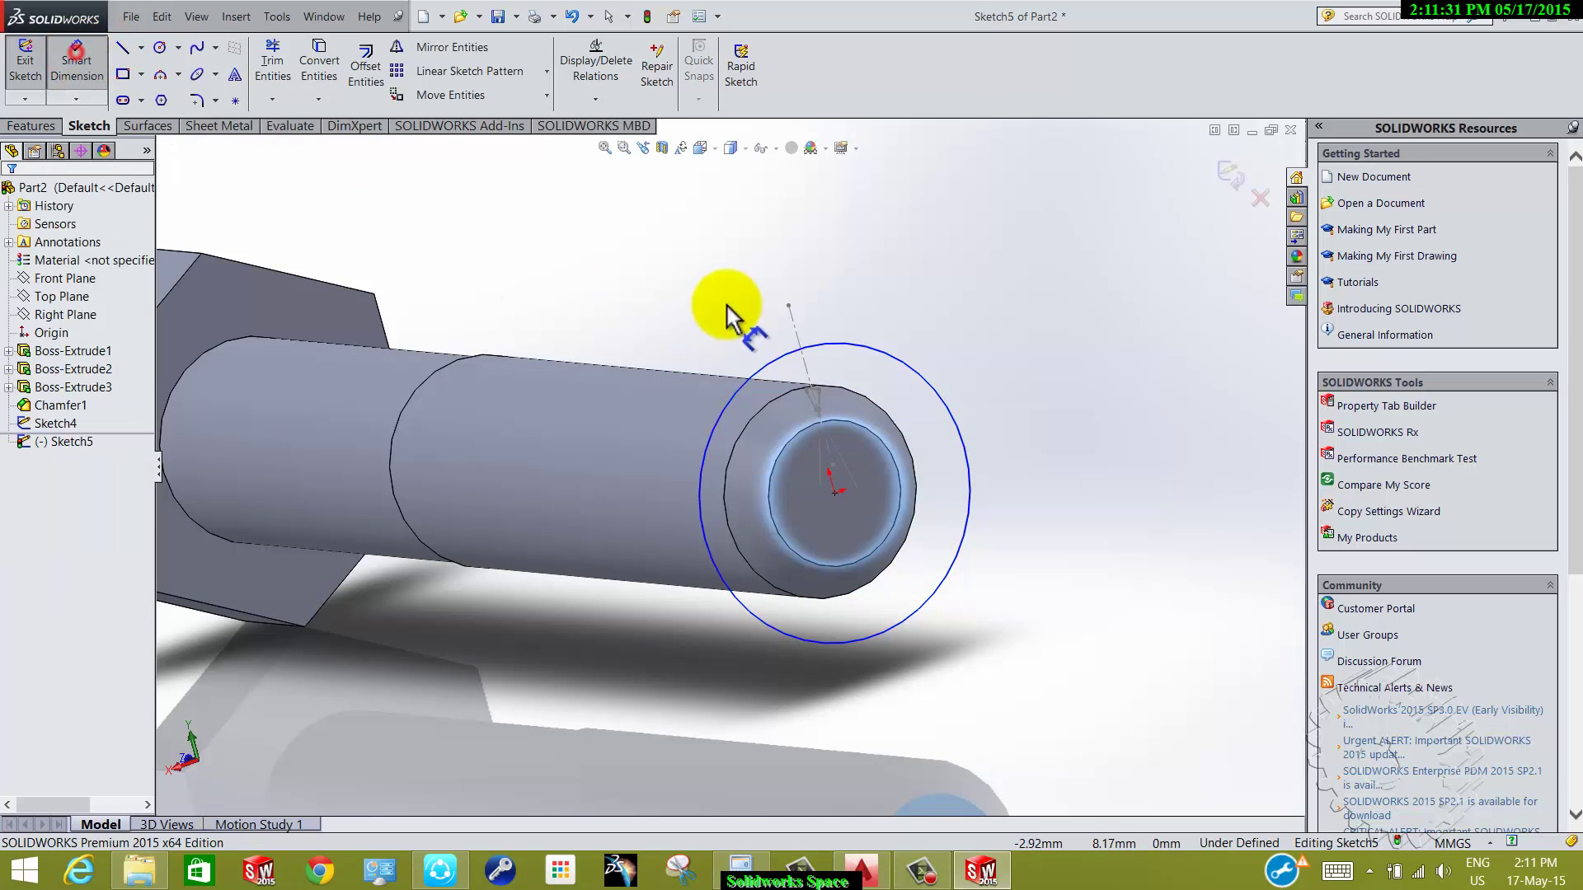
- Set the circle's diameter to 8 mm and exit the sketch
left_click(901, 363)
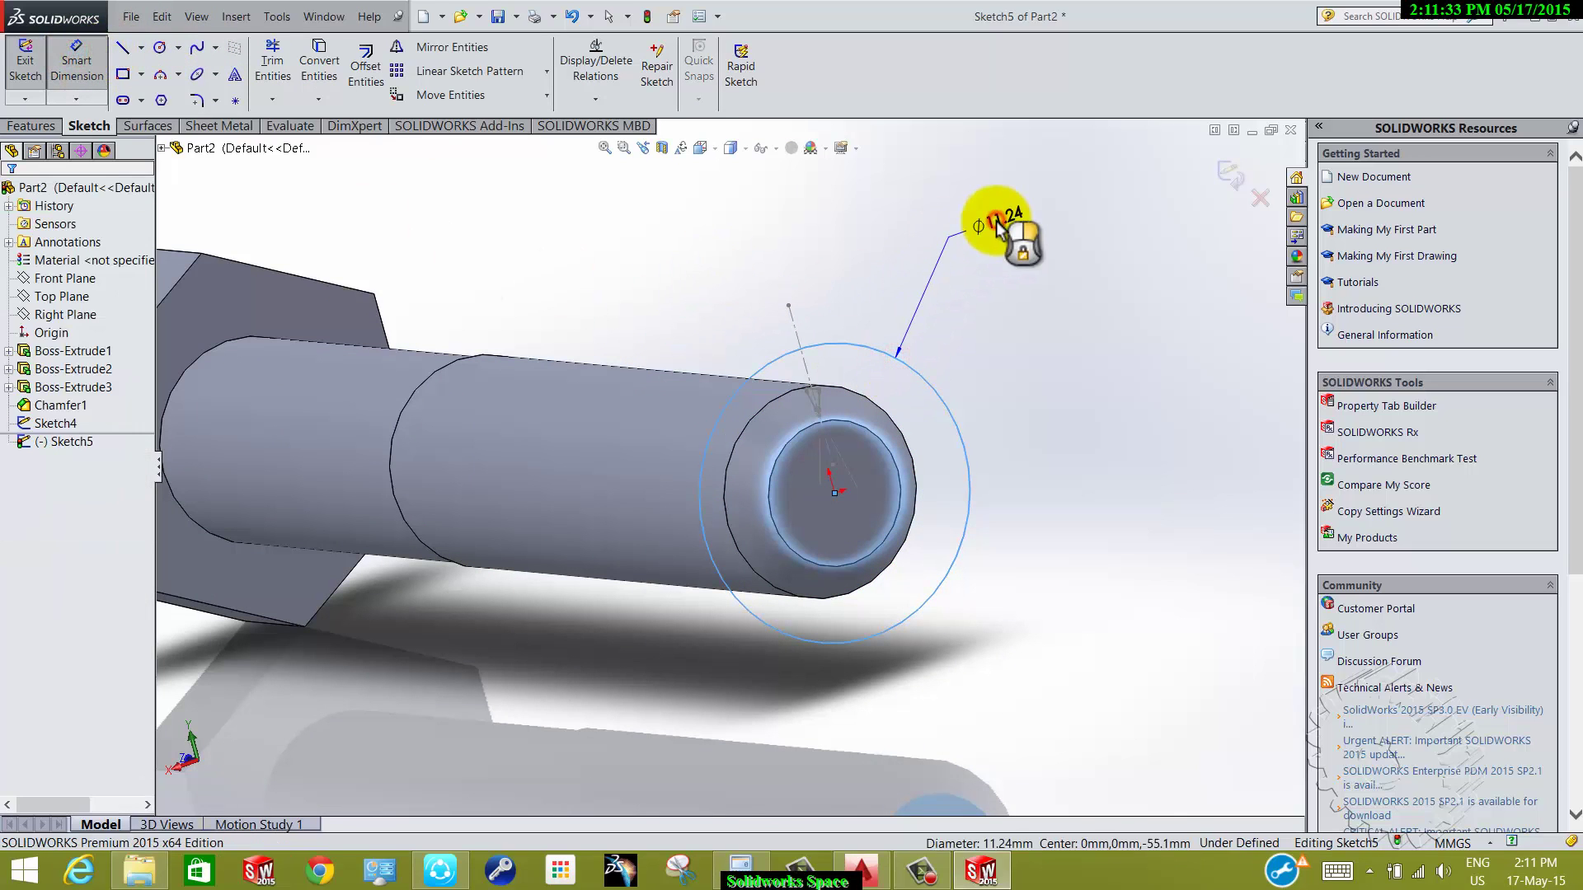
left_click(998, 229)
type("8.00mm")
key("Return")
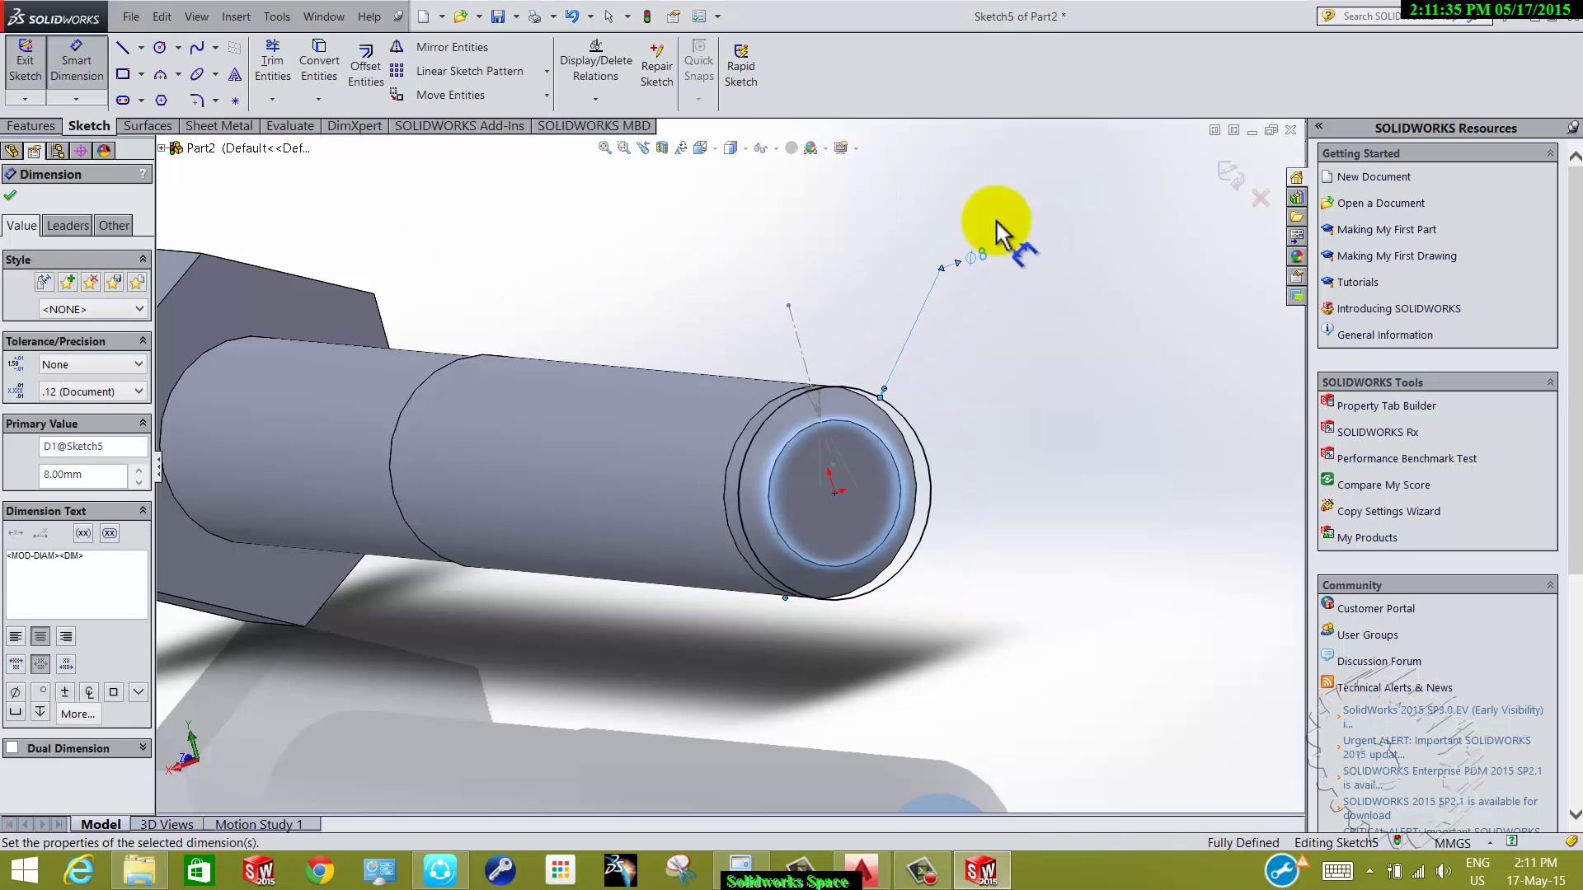
scroll(1025, 450, "up", 3)
scroll(1000, 522, "up", 2)
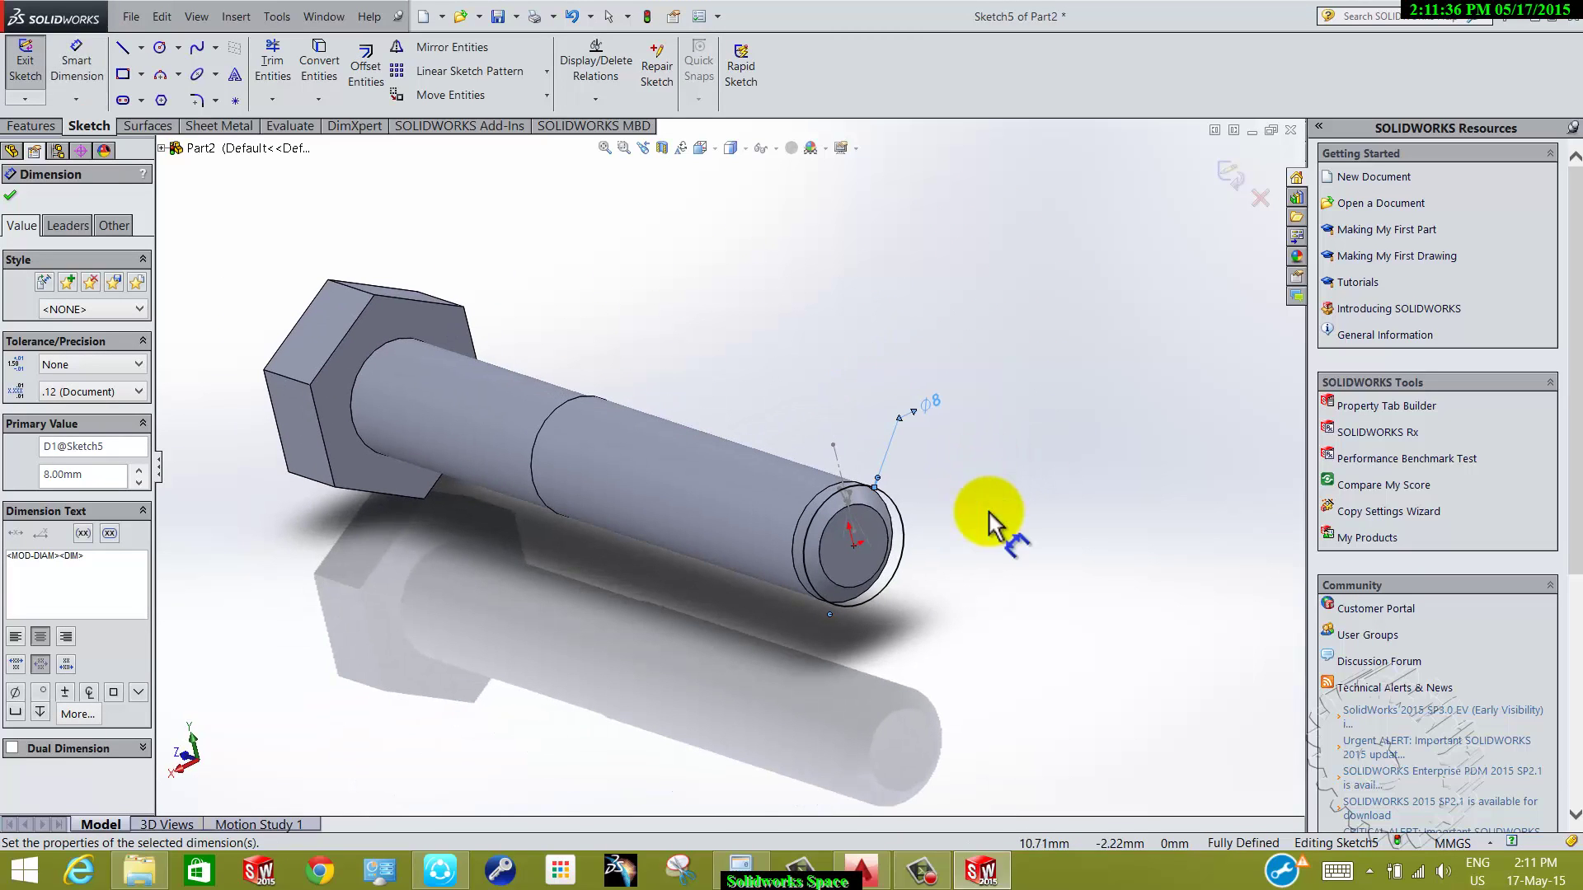
left_click(25, 65)
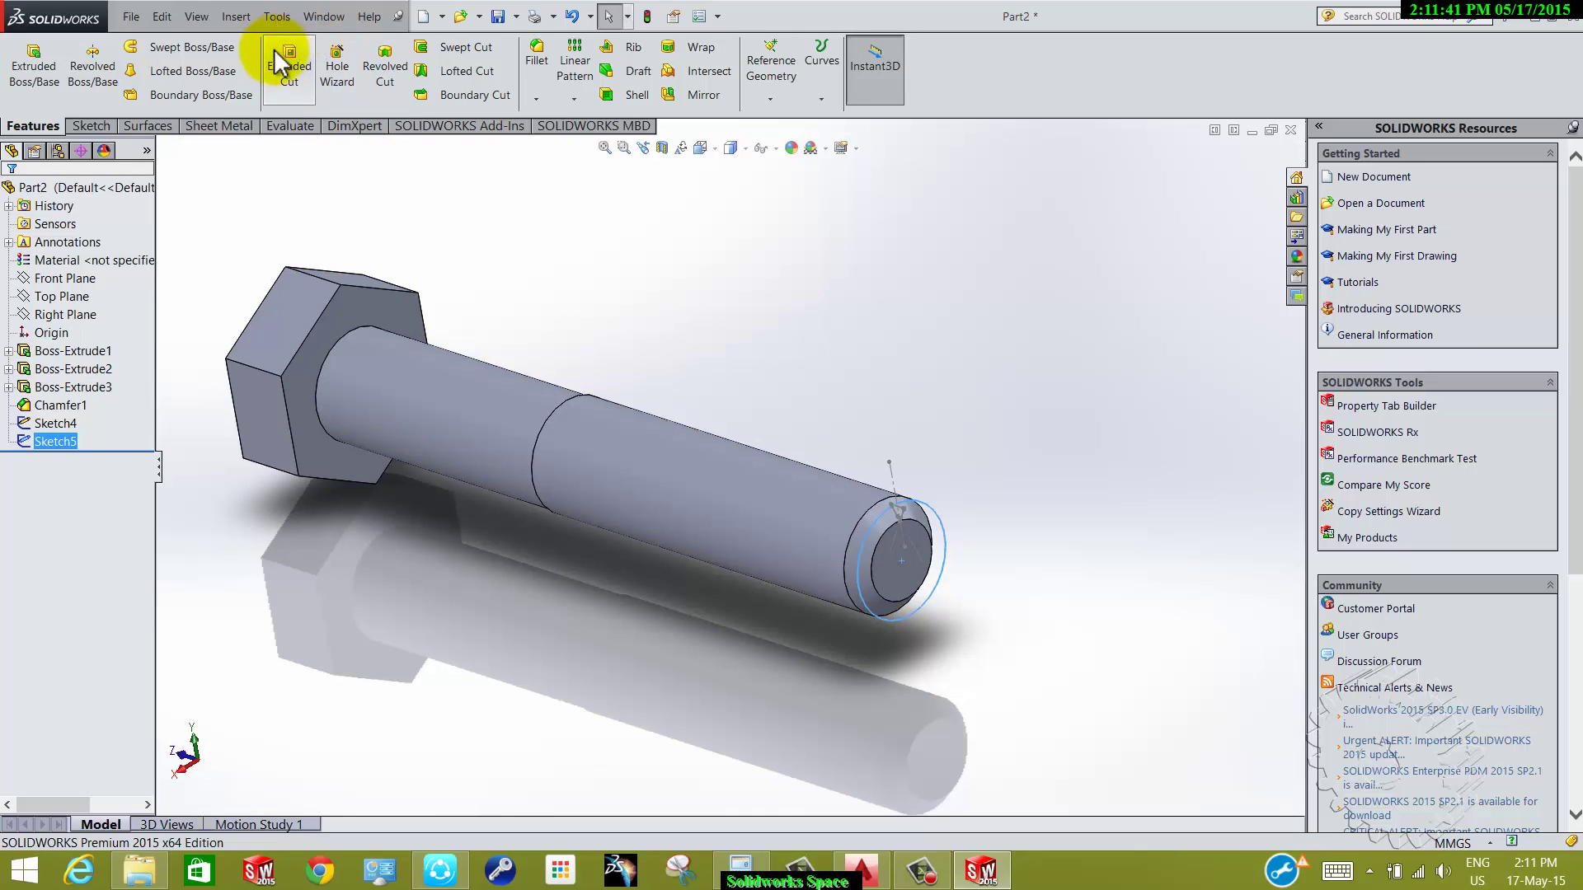
- Choose Insert > Curve > Helix/Spiral for the Sketch5 circle
left_click(233, 18)
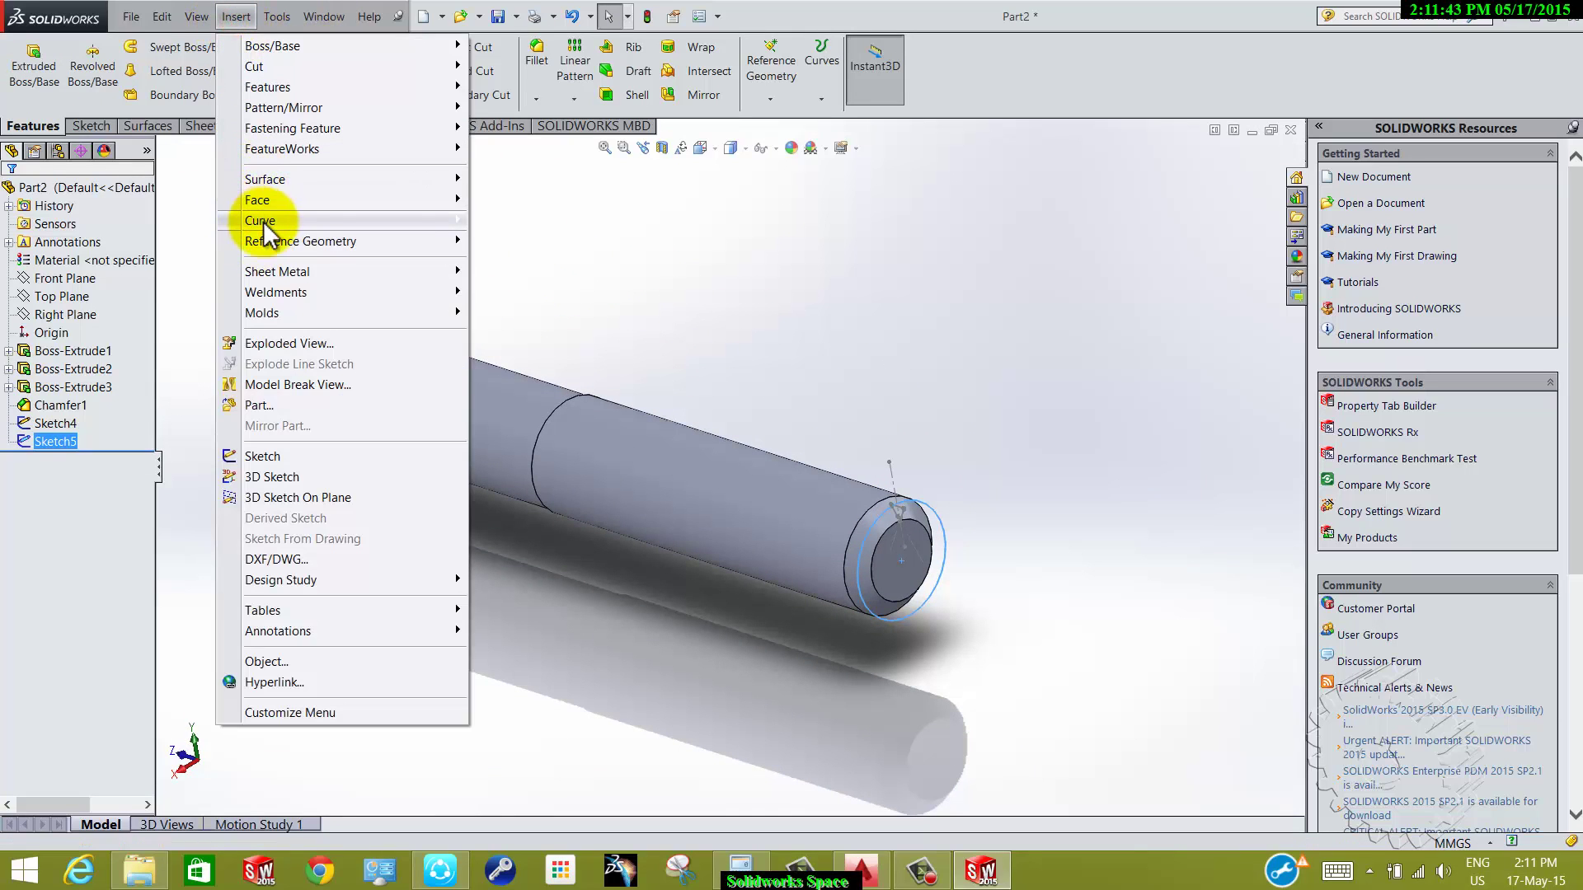
left_click(260, 220)
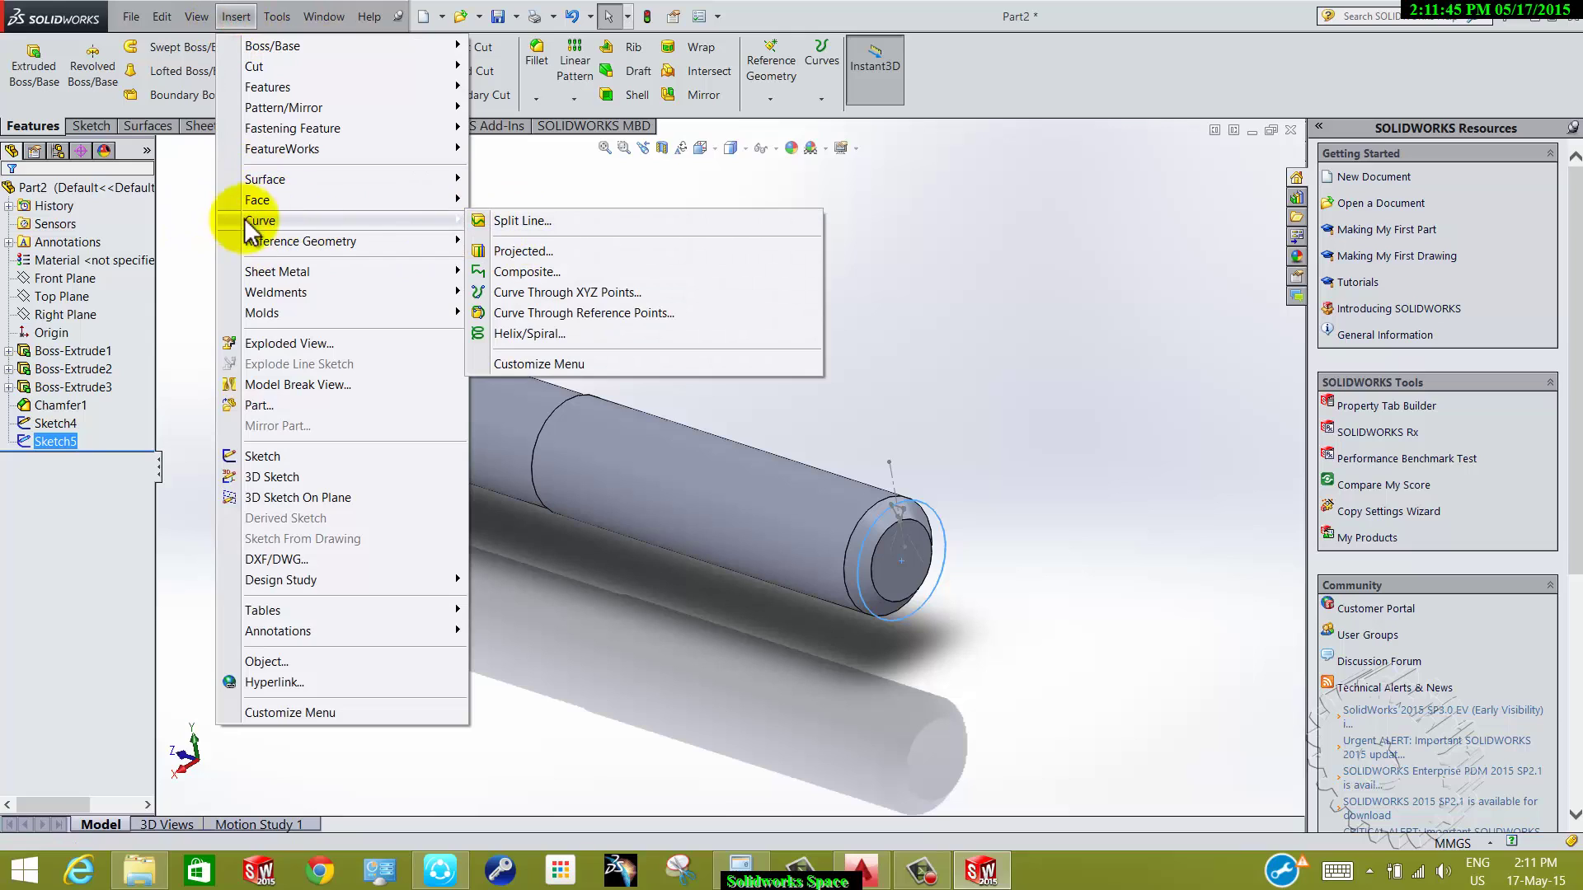
left_click(495, 333)
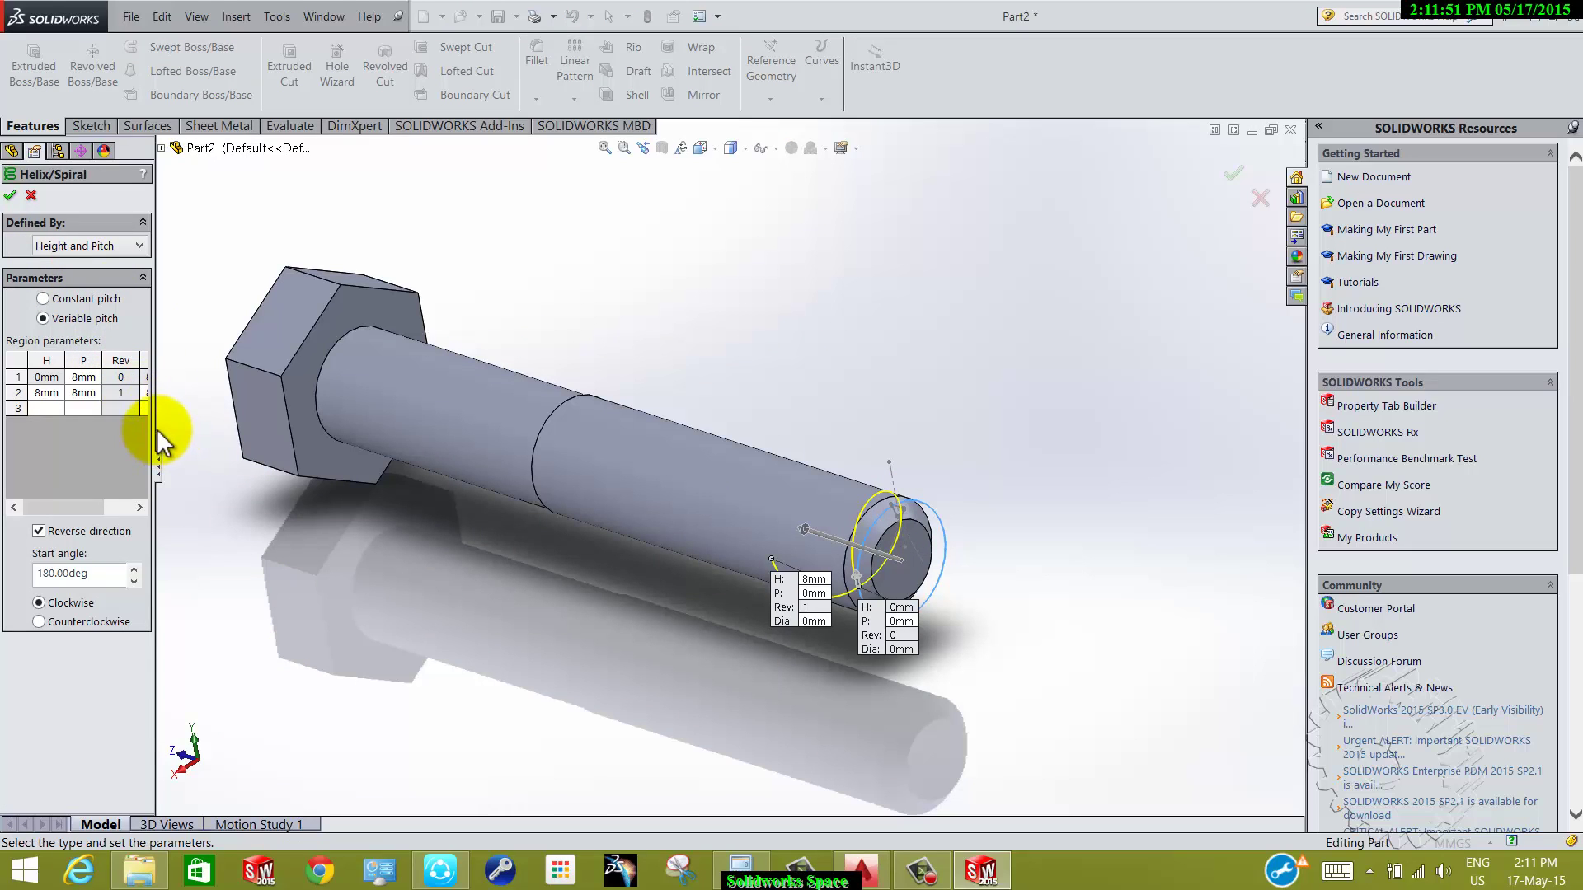
- Set variable-pitch rows of 1.25 mm at 0, 30 and 31.25 mm, widening to Ø14 mm
left_click_drag(155, 432, 228, 433)
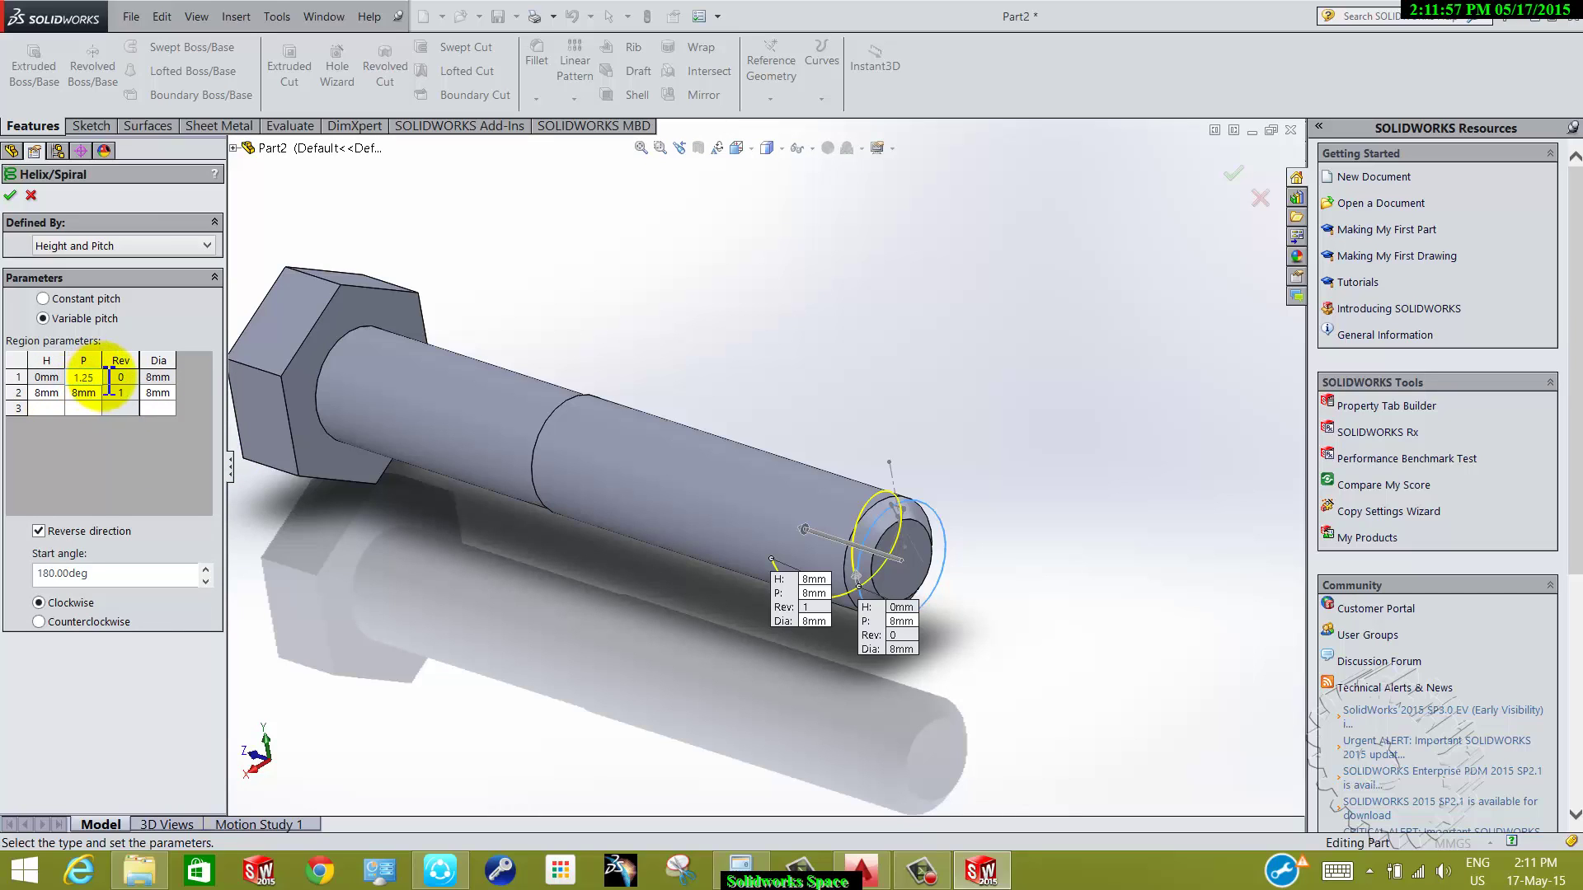
left_click(158, 377)
left_click(61, 396)
type("30")
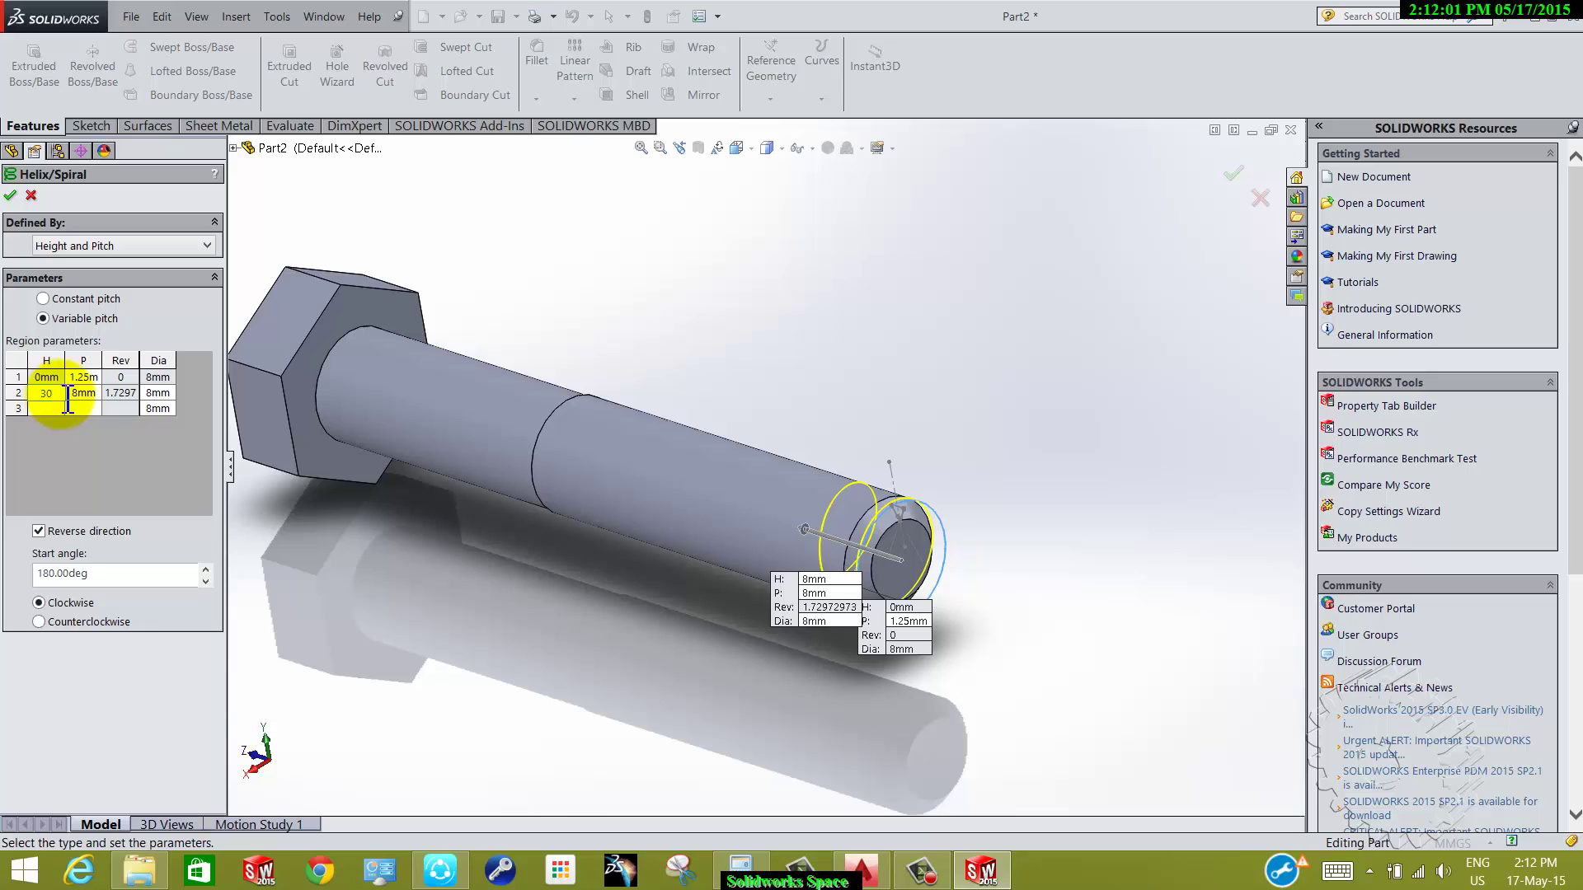
left_click(82, 393)
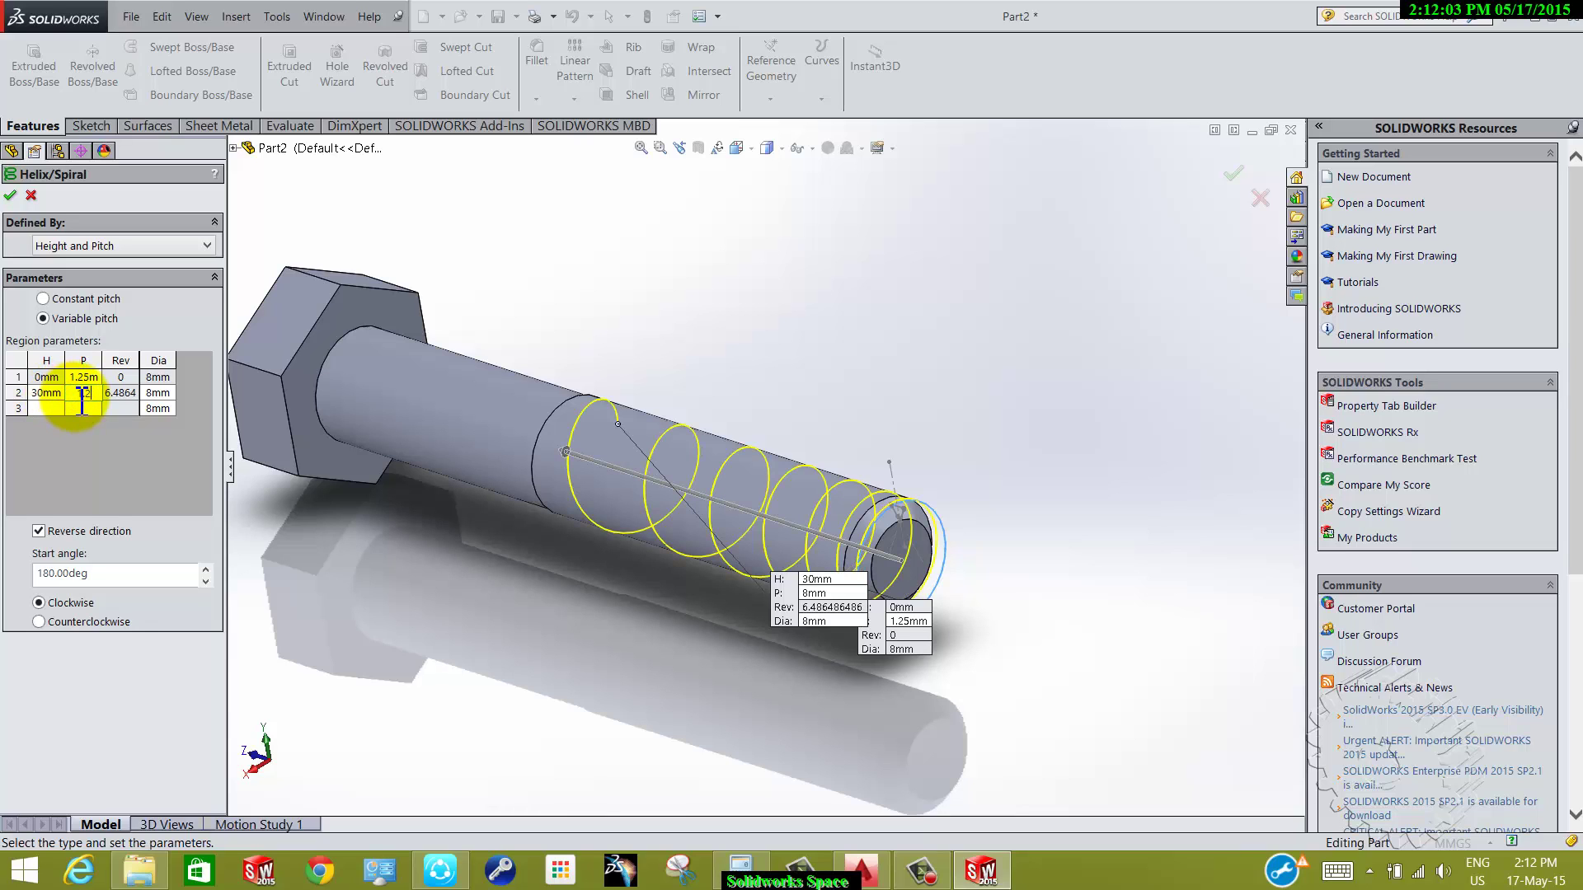
type("1.25")
left_click(153, 393)
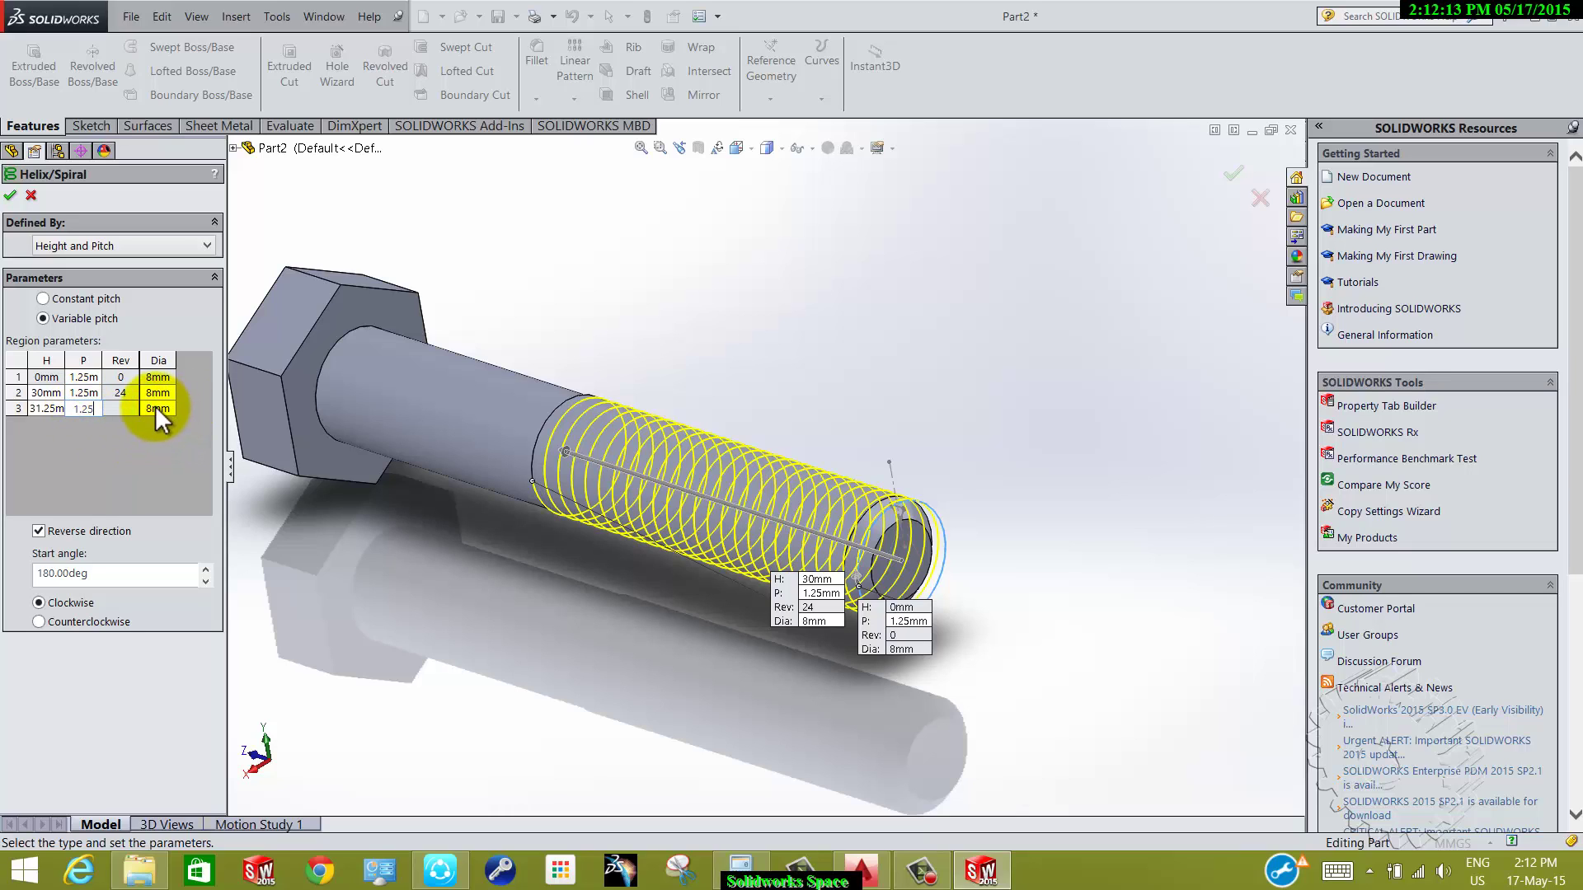
key("Return")
type("14")
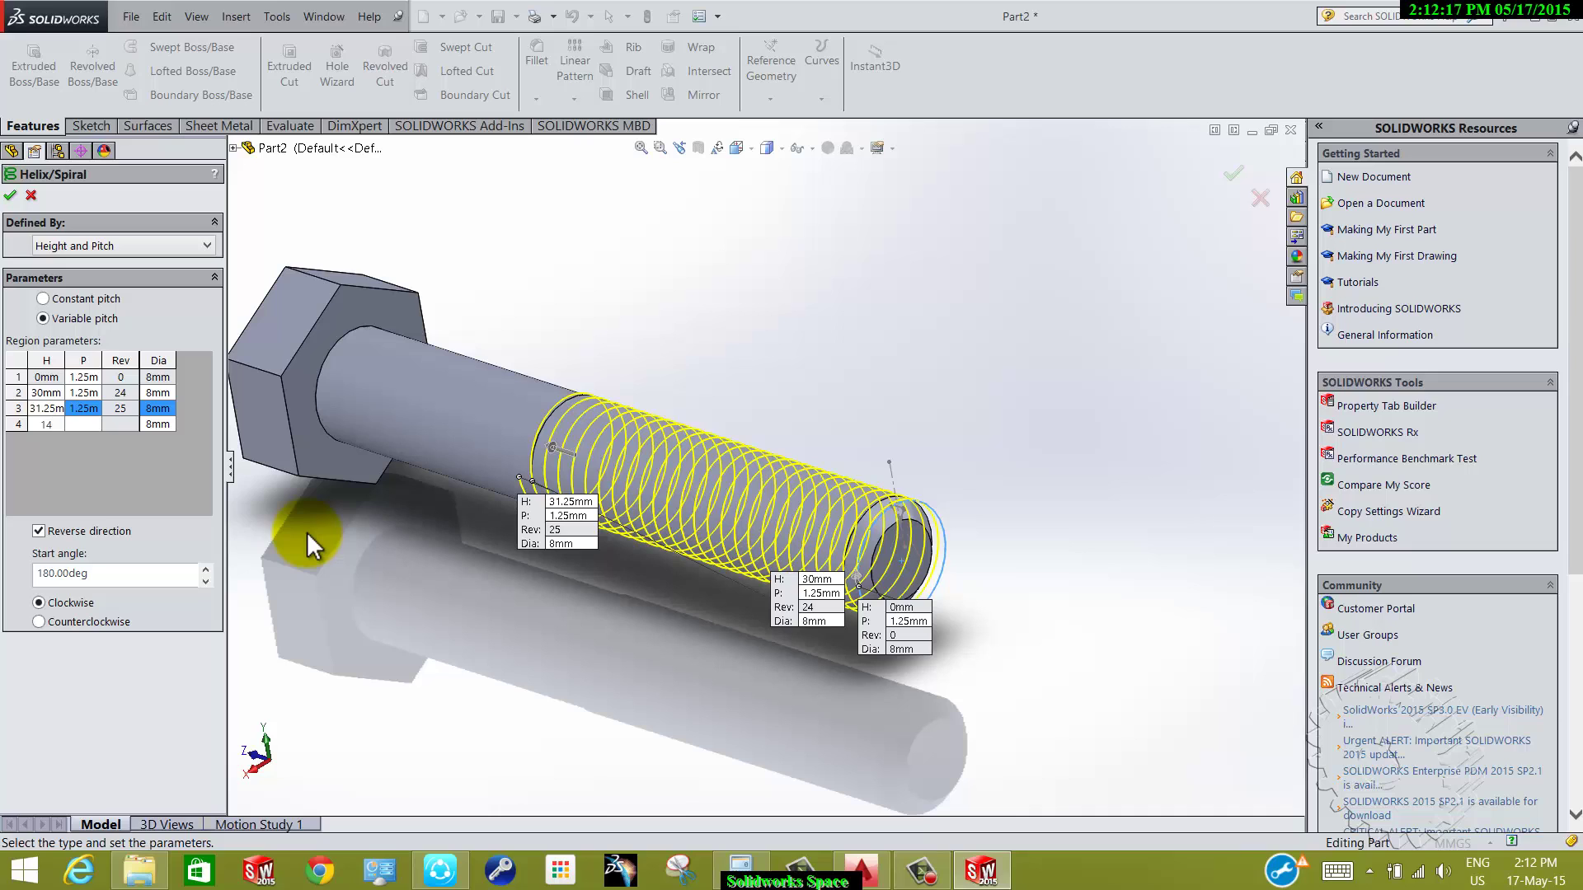
left_click(152, 420)
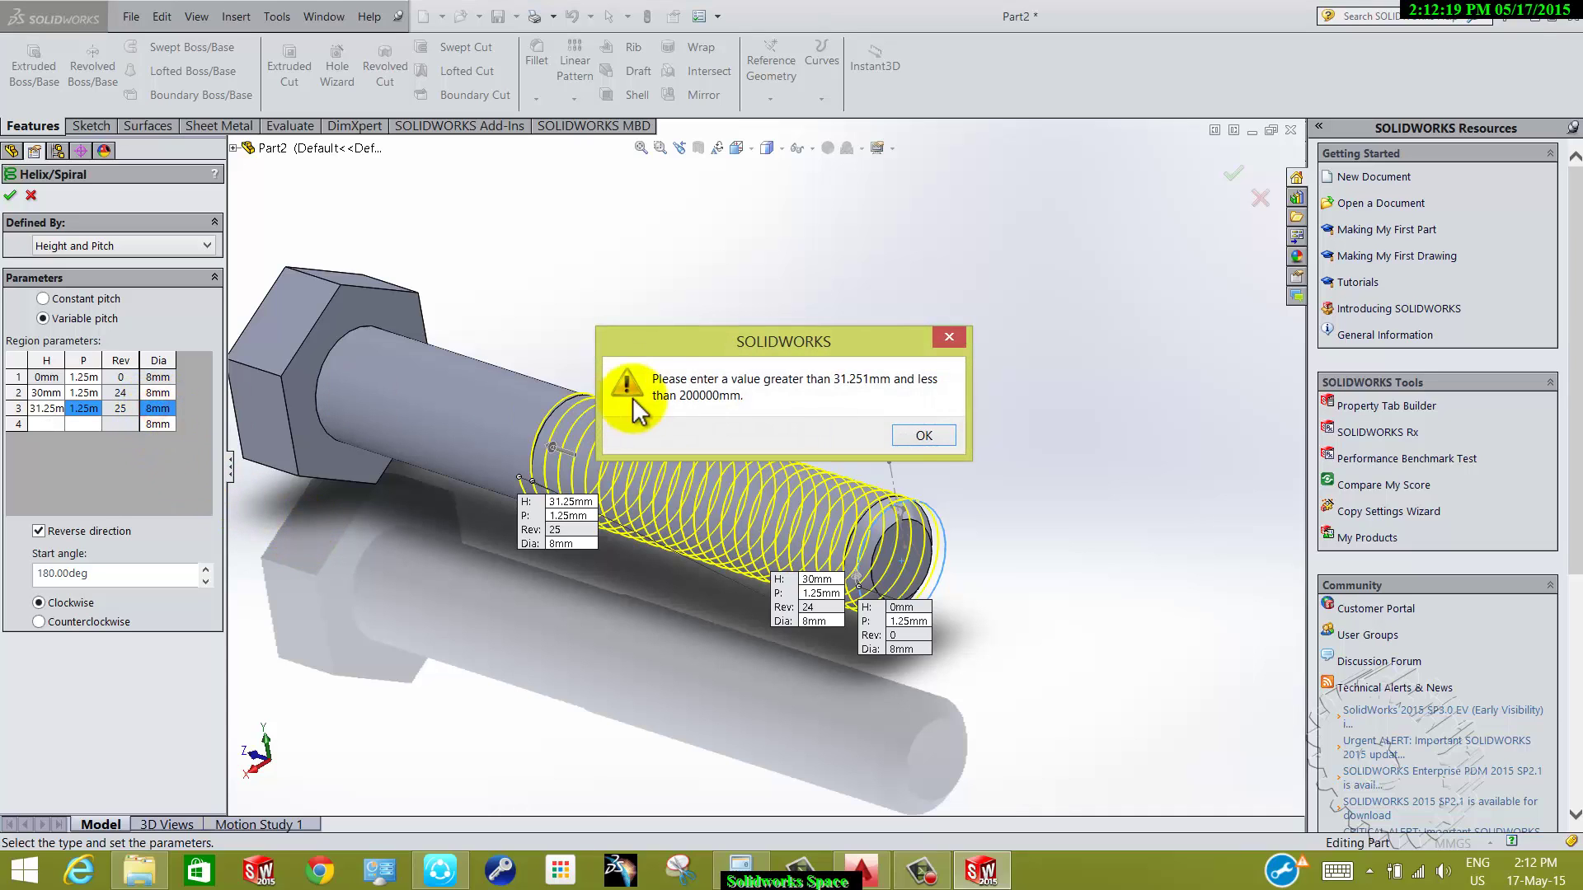
left_click(923, 435)
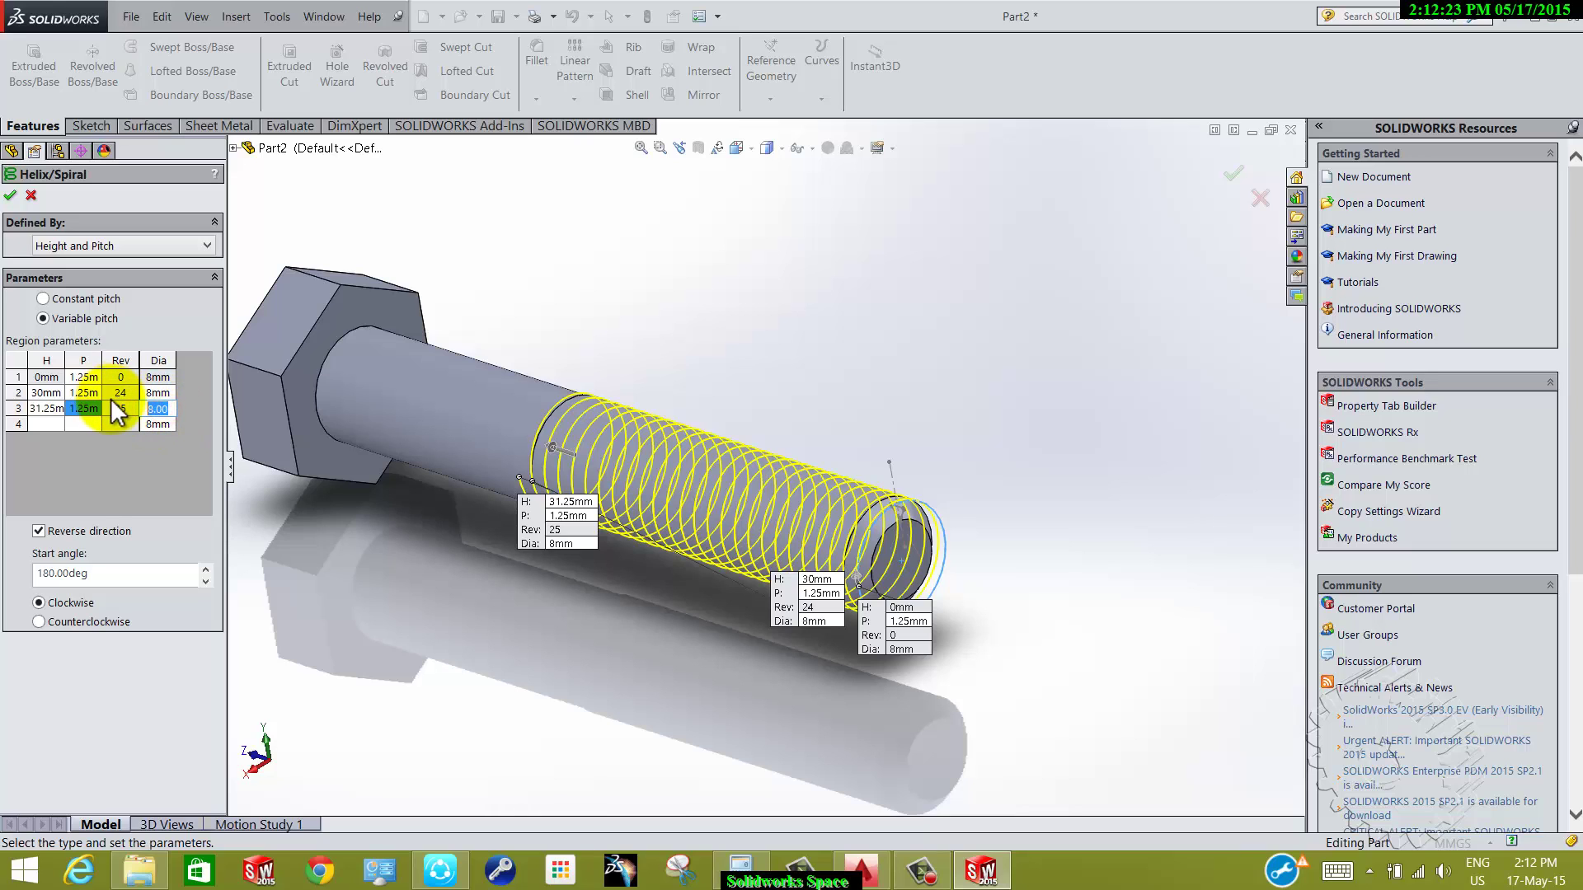
type("14mm")
key("Tab")
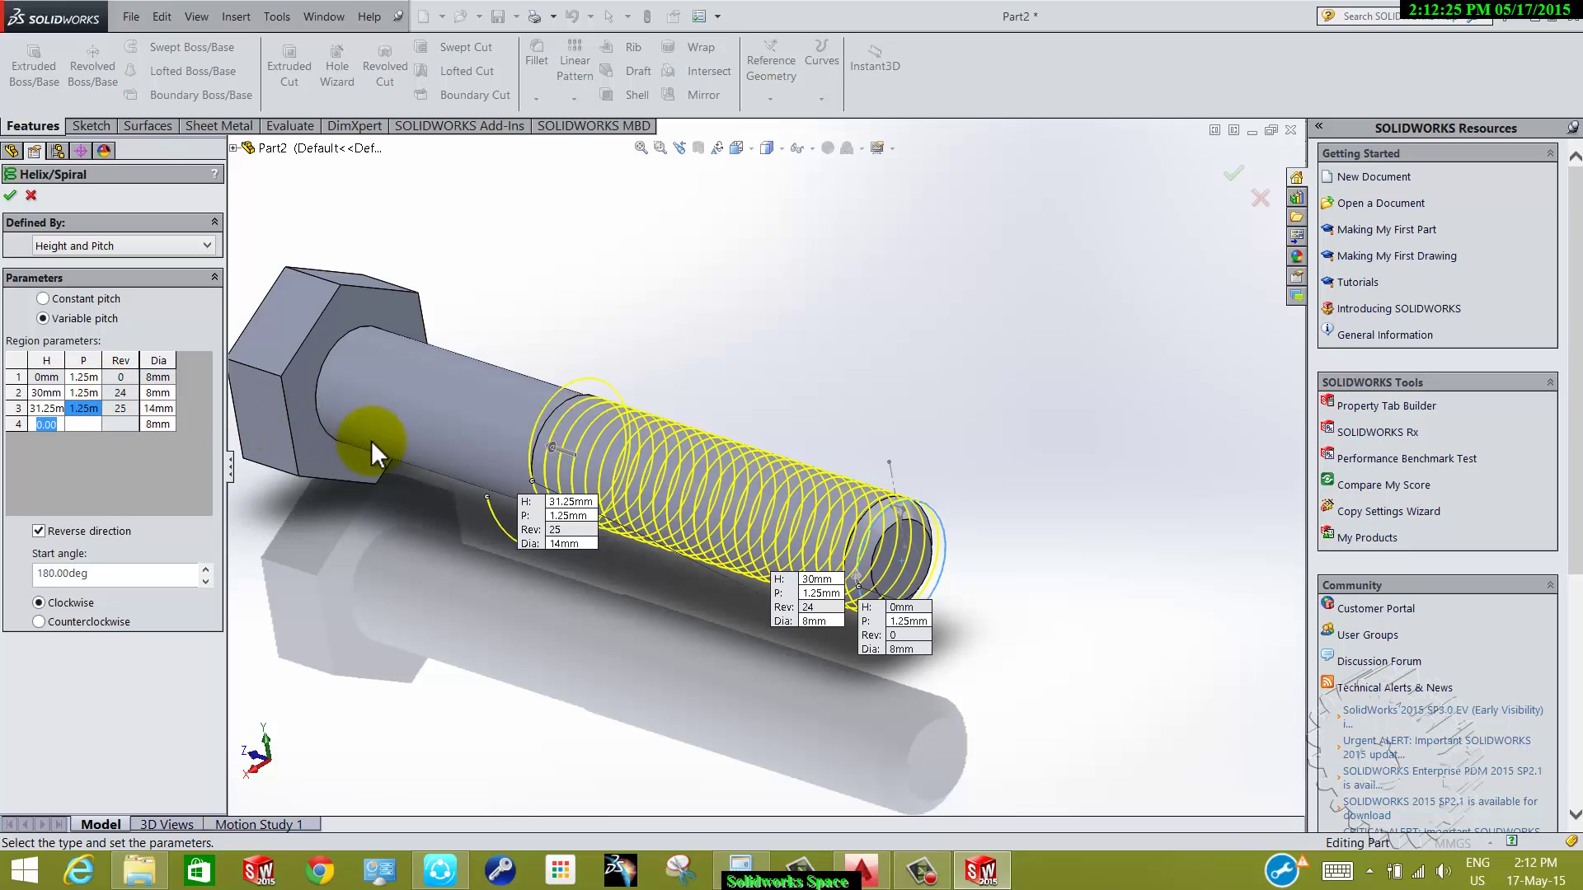
left_click(12, 195)
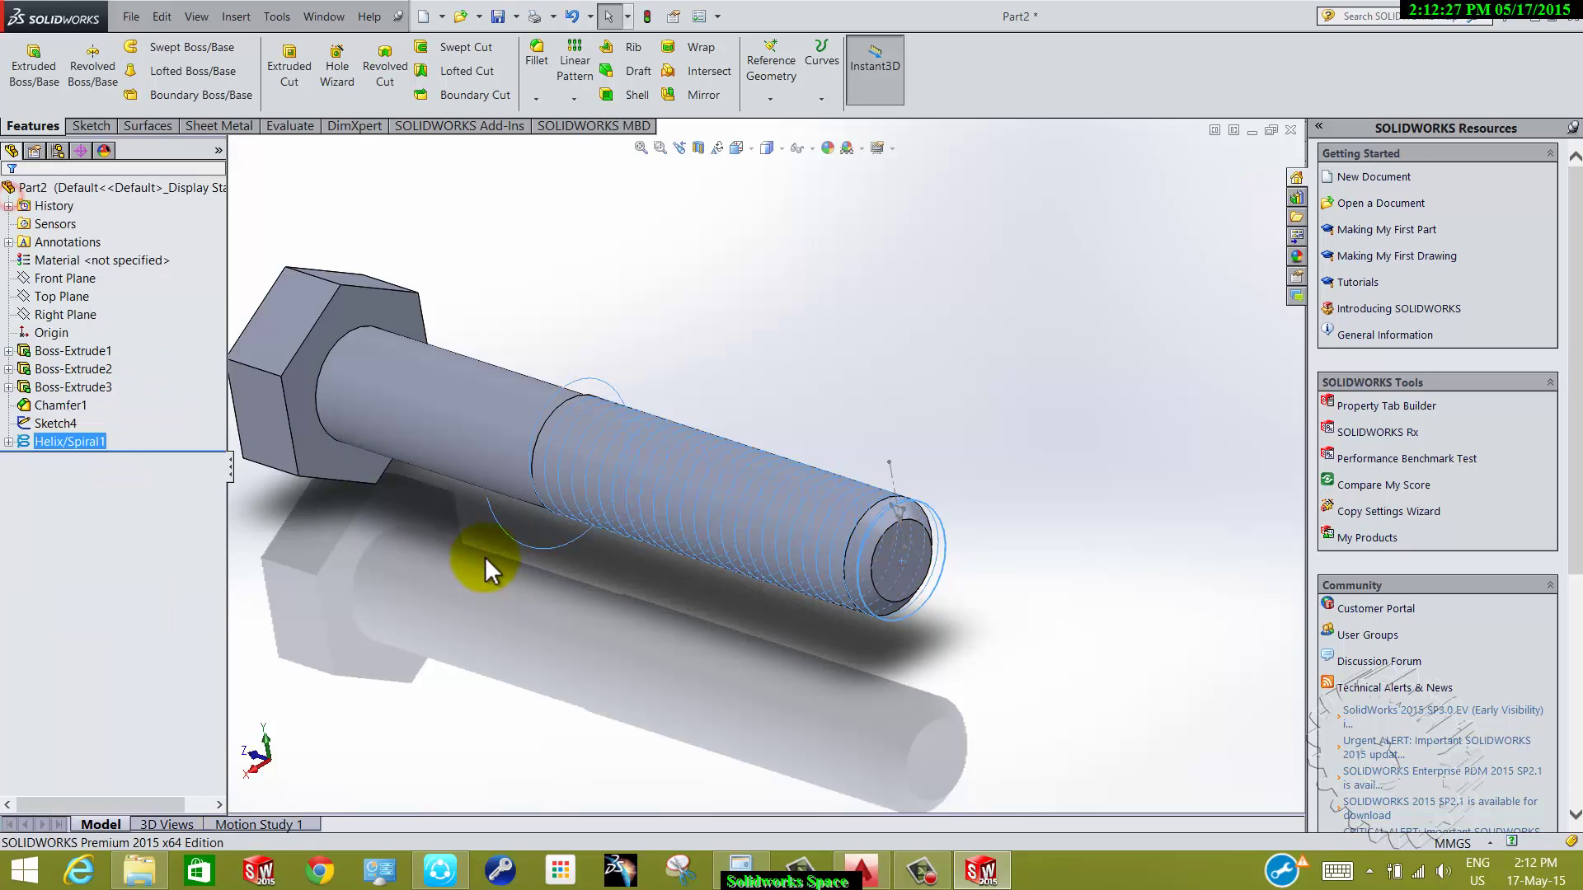
- Set up a Swept Cut with Sketch4 as profile and Helix/Spiral1 as path
left_click(529, 600)
key("f")
left_click(464, 50)
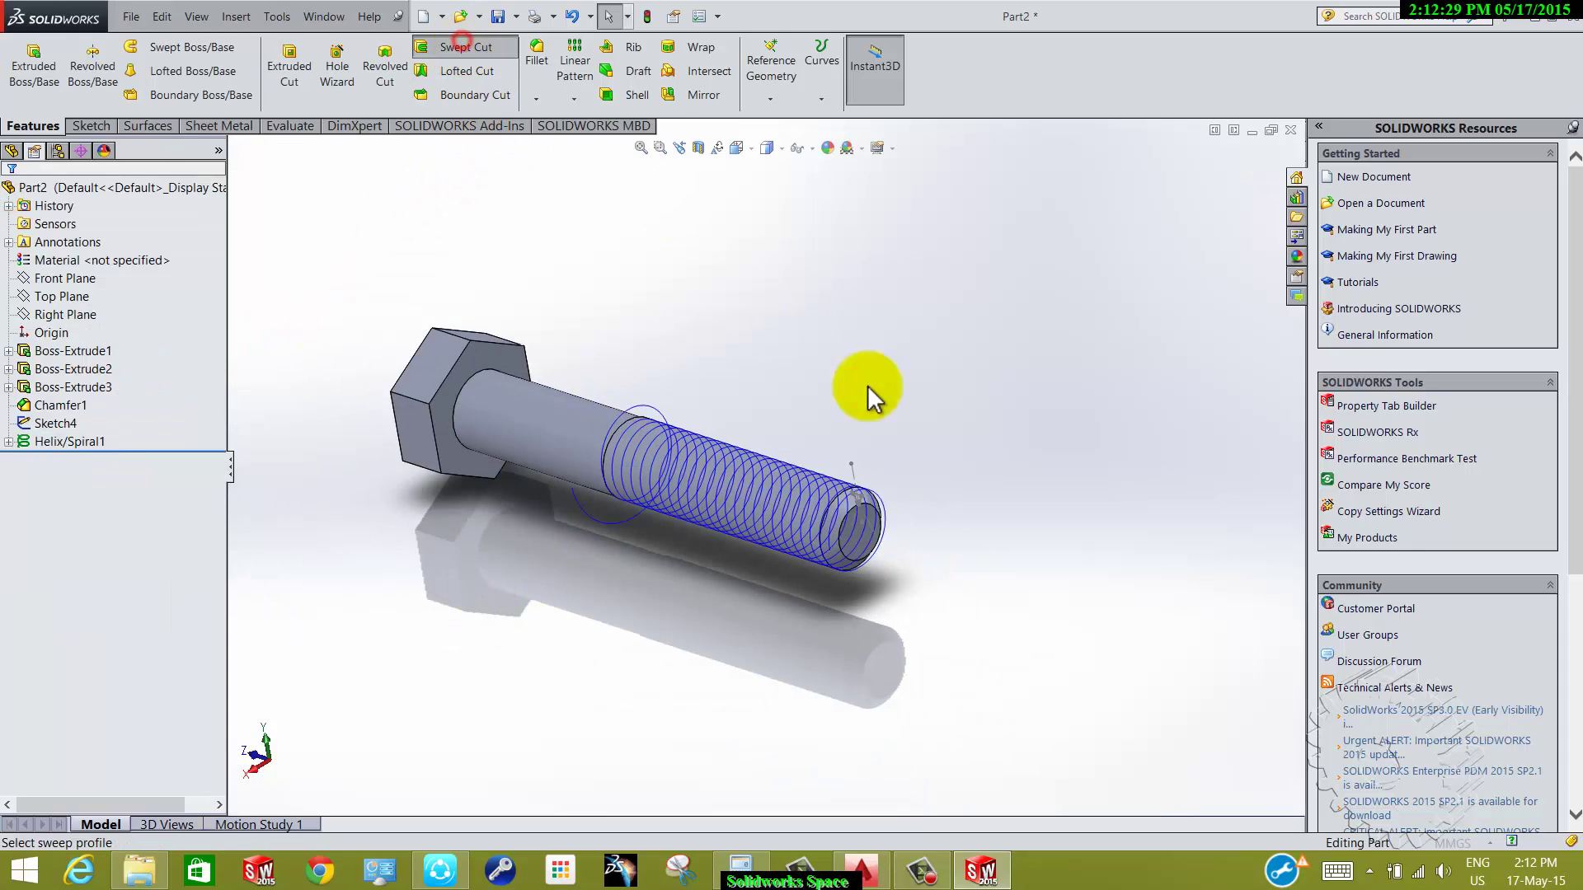
scroll(796, 635, "down", 3)
scroll(777, 577, "down", 2)
scroll(820, 523, "down", 2)
middle_click_drag(820, 523, 828, 436)
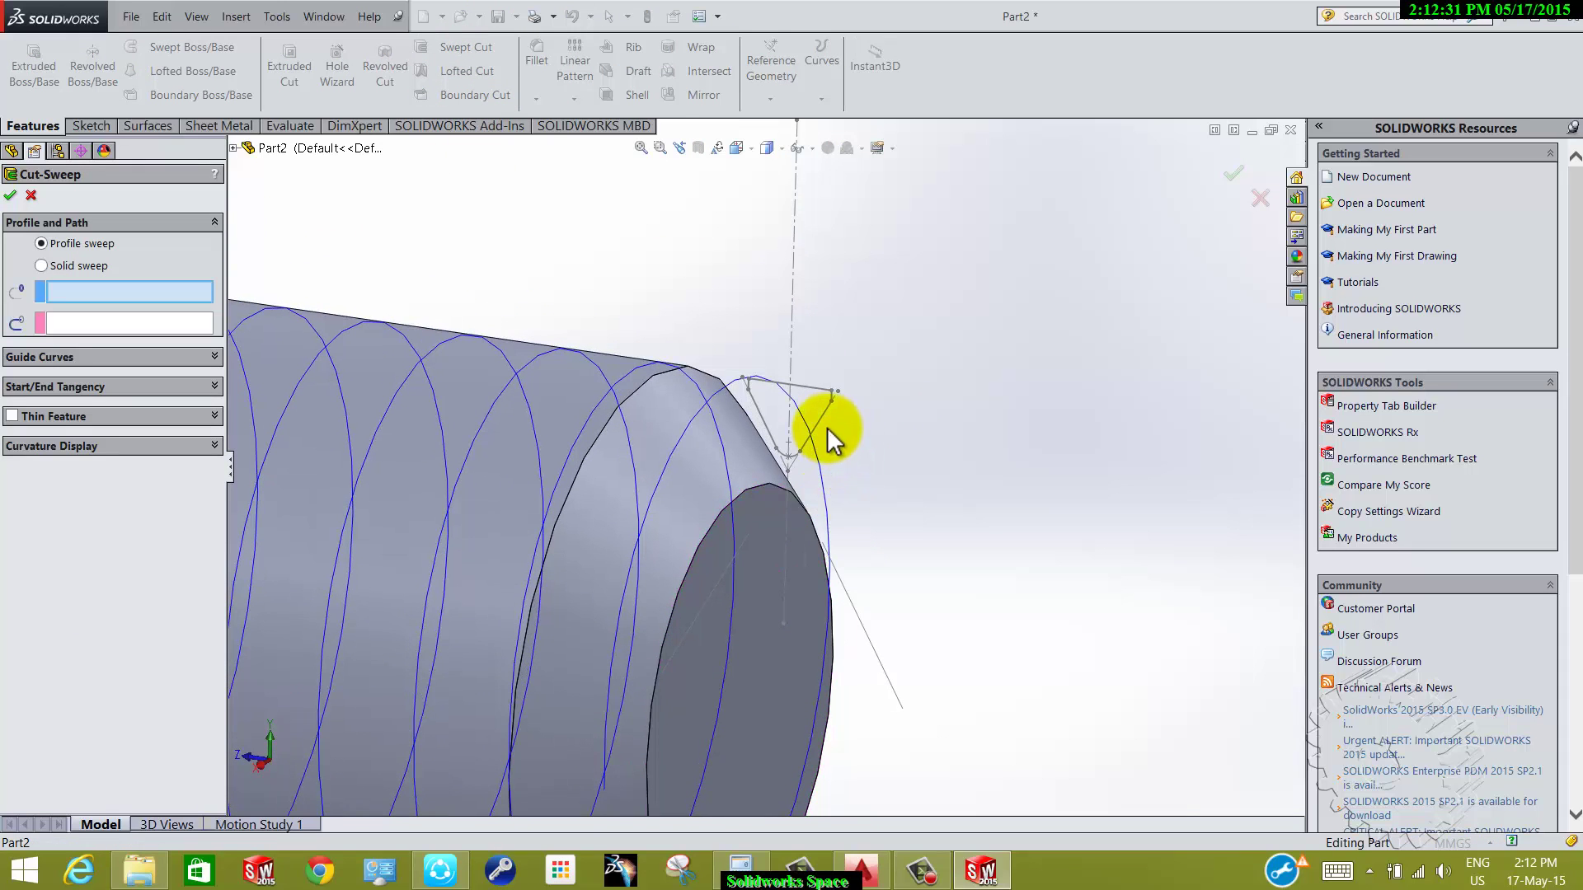
left_click(824, 432)
scroll(858, 452, "up", 2)
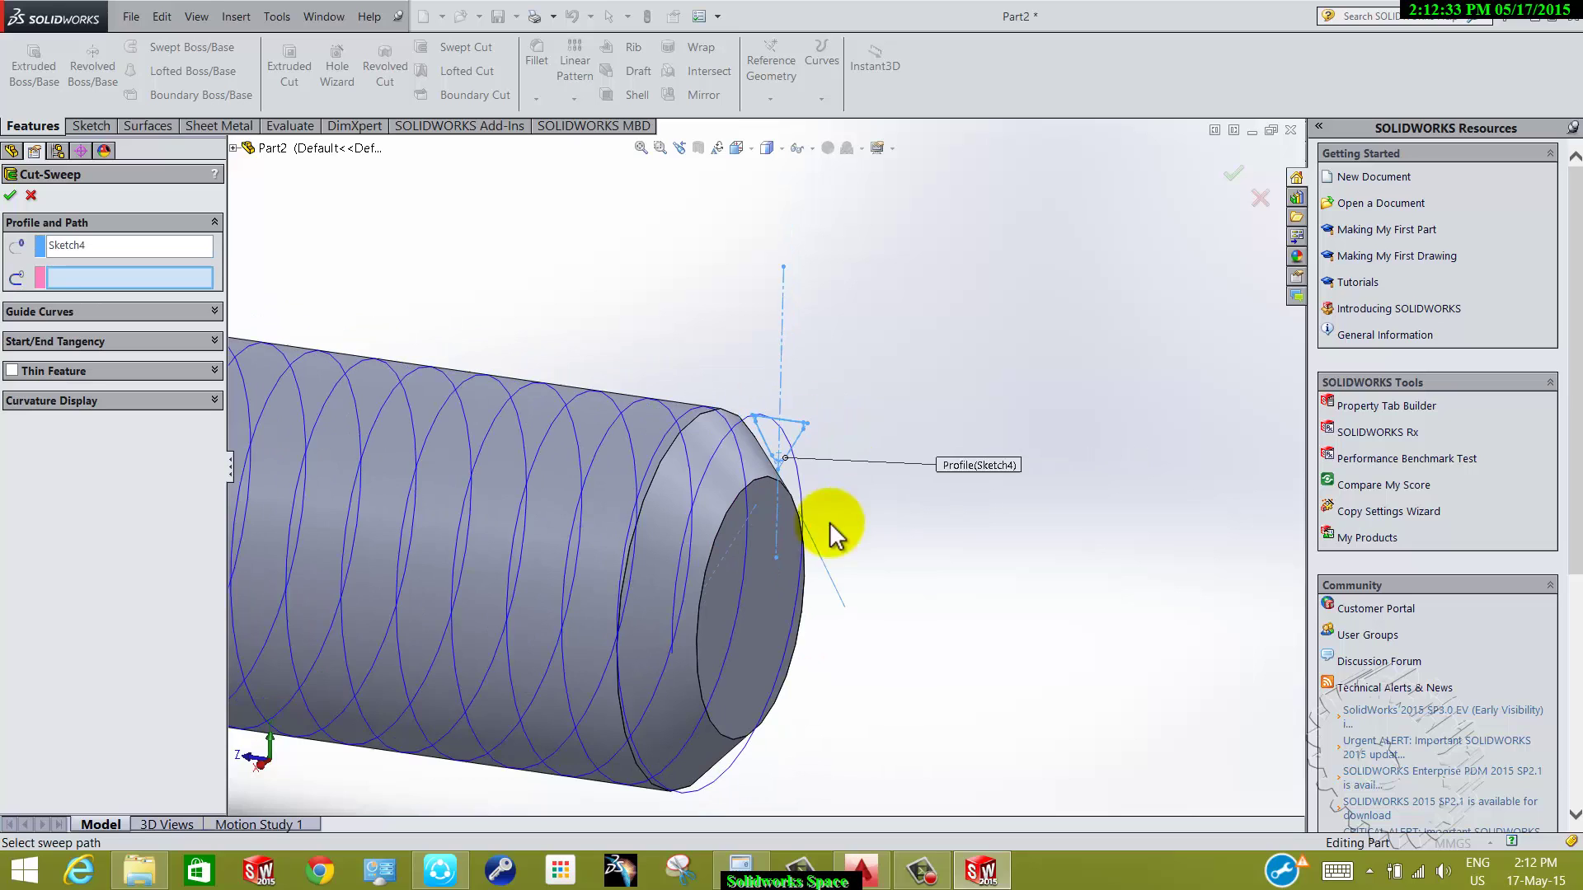
left_click(714, 458)
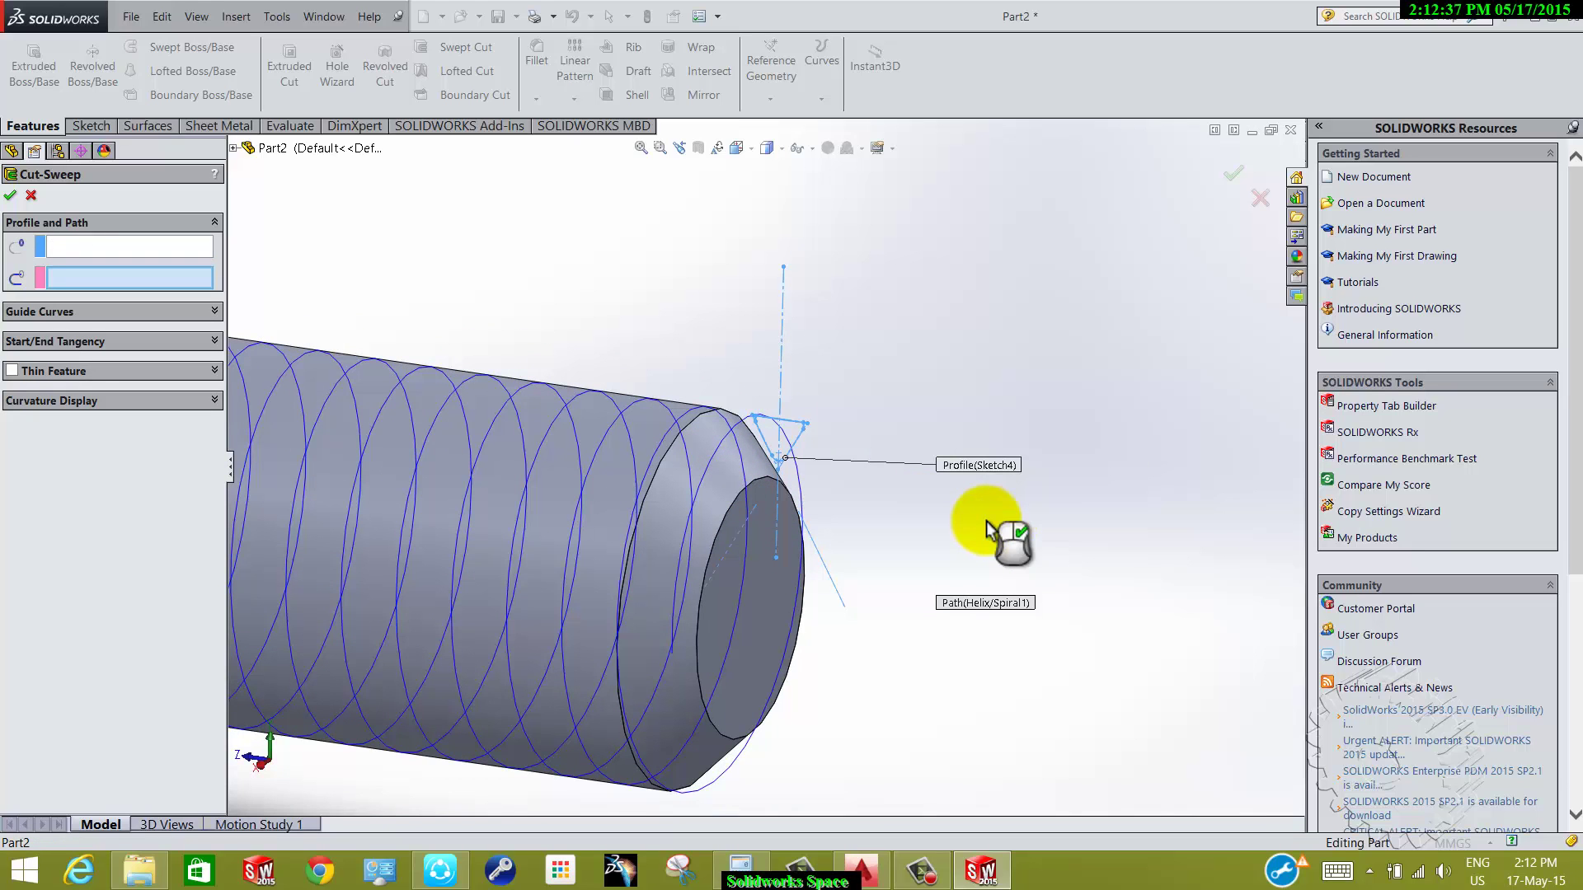
- Accept the swept cut and orbit the bolt to inspect the new thread
scroll(985, 521, "up", 5)
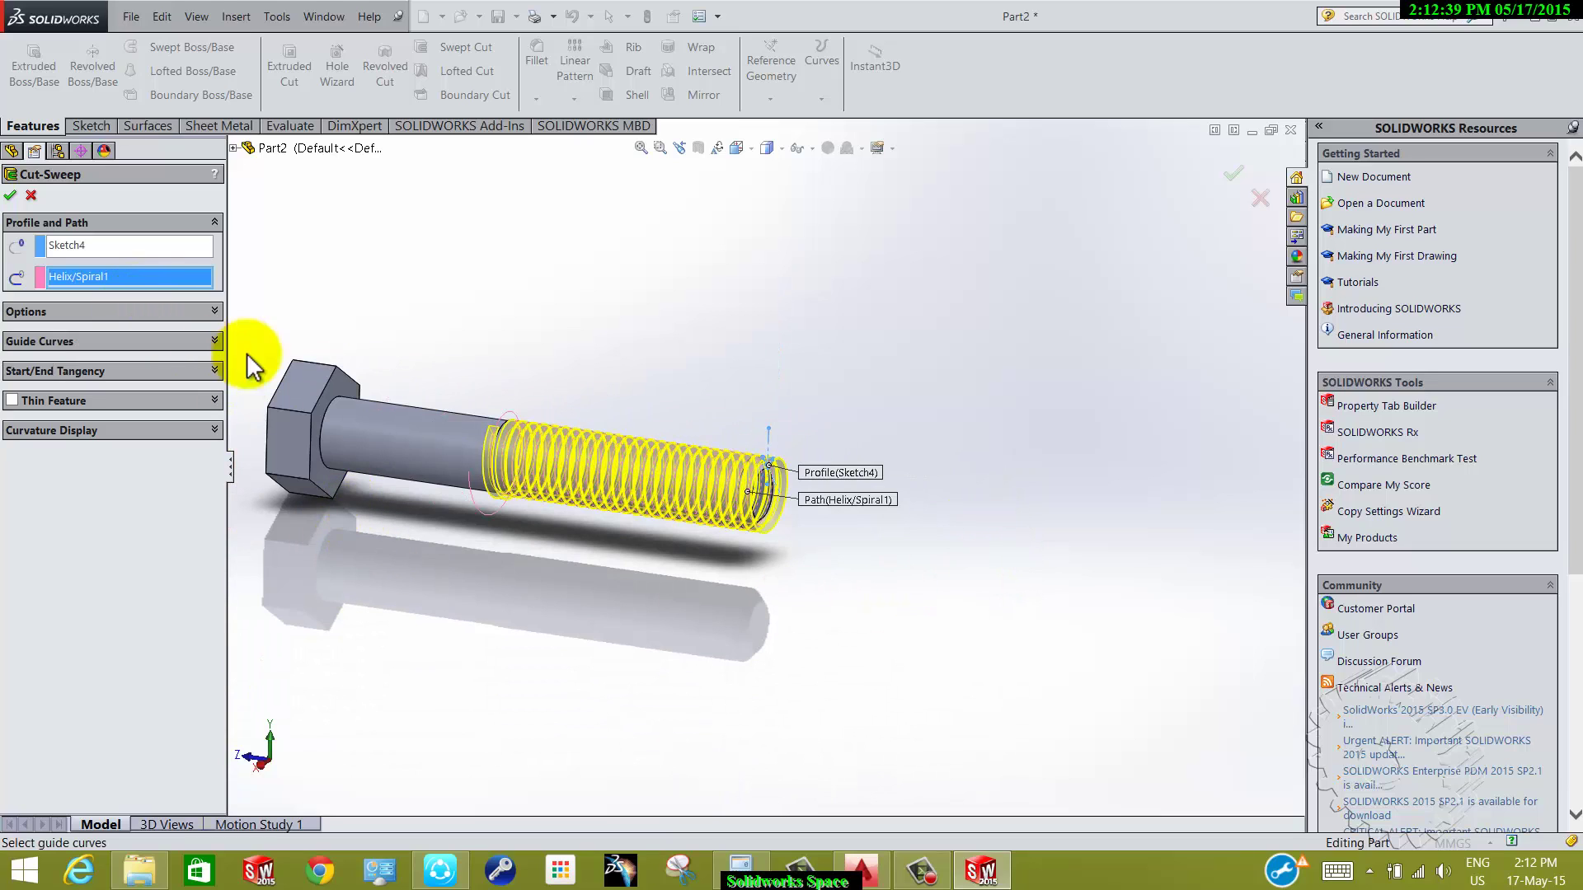
middle_click_drag(247, 354, 424, 356)
left_click(10, 196)
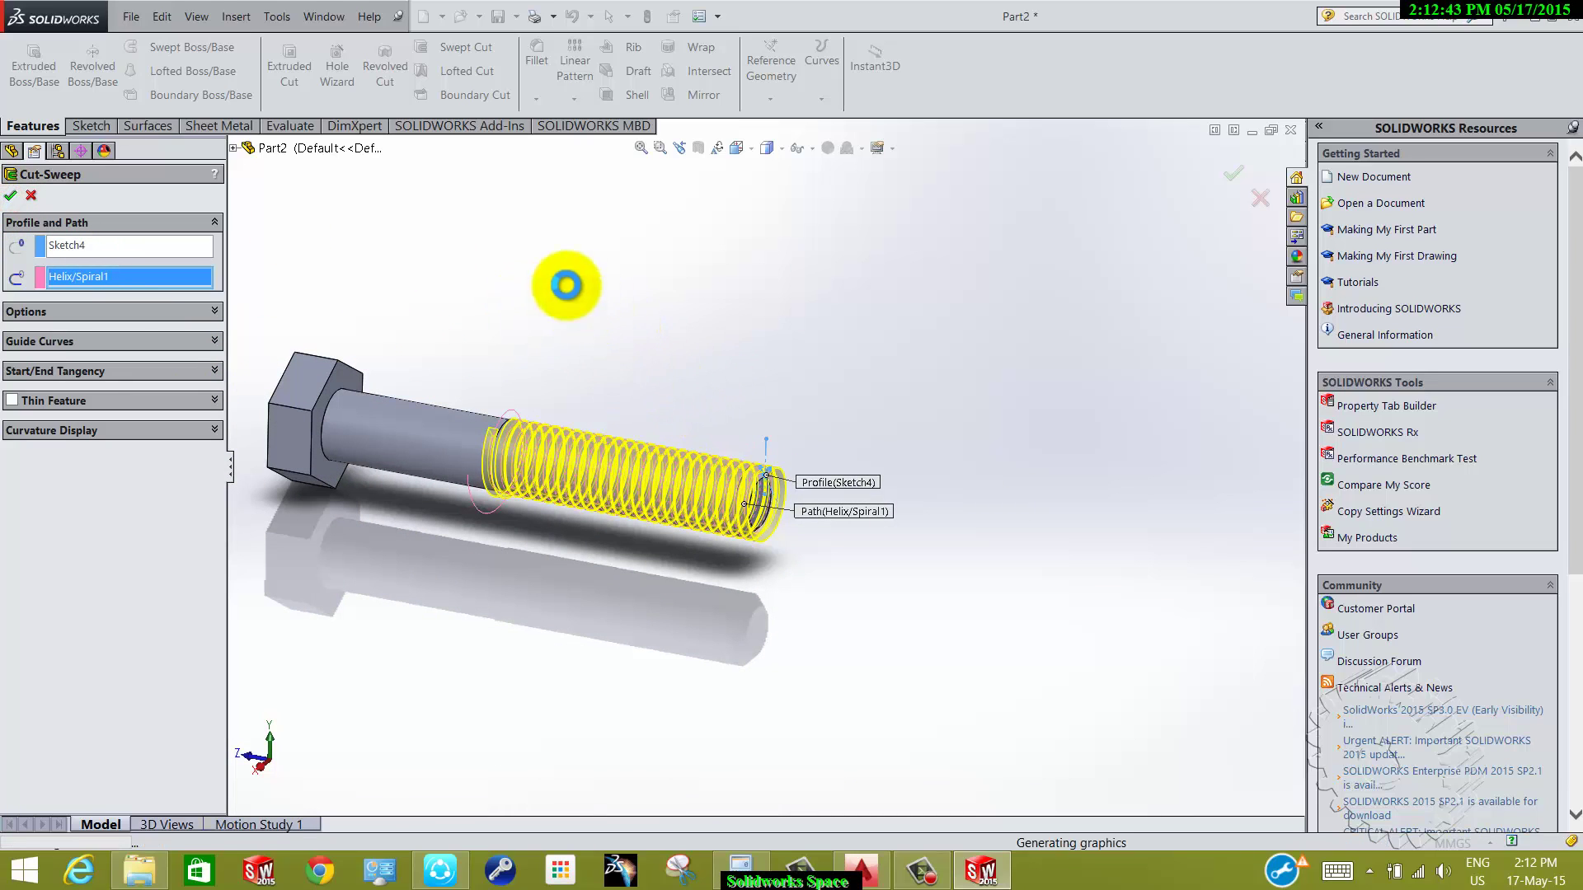
mouse_move(572, 336)
middle_mouse_down()
mouse_move(643, 383)
mouse_move(689, 335)
middle_mouse_up()
scroll(417, 441, "down", 2)
- Orient the bolt normal to the Right Plane and start a new sketch there
scroll(505, 391, "down", 2)
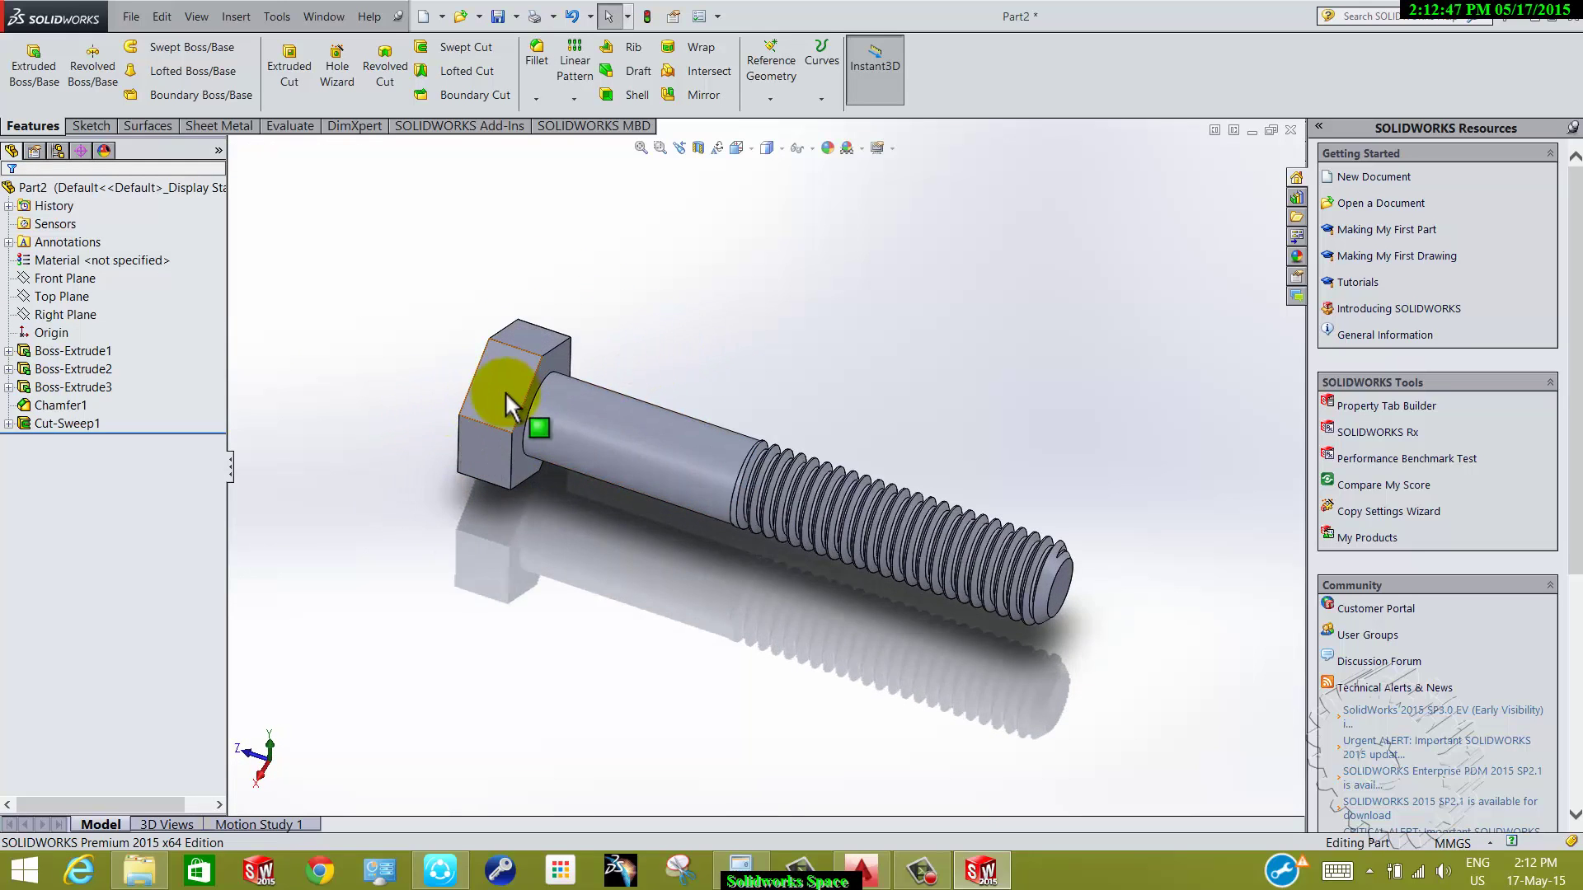
middle_click_drag(505, 391, 572, 417)
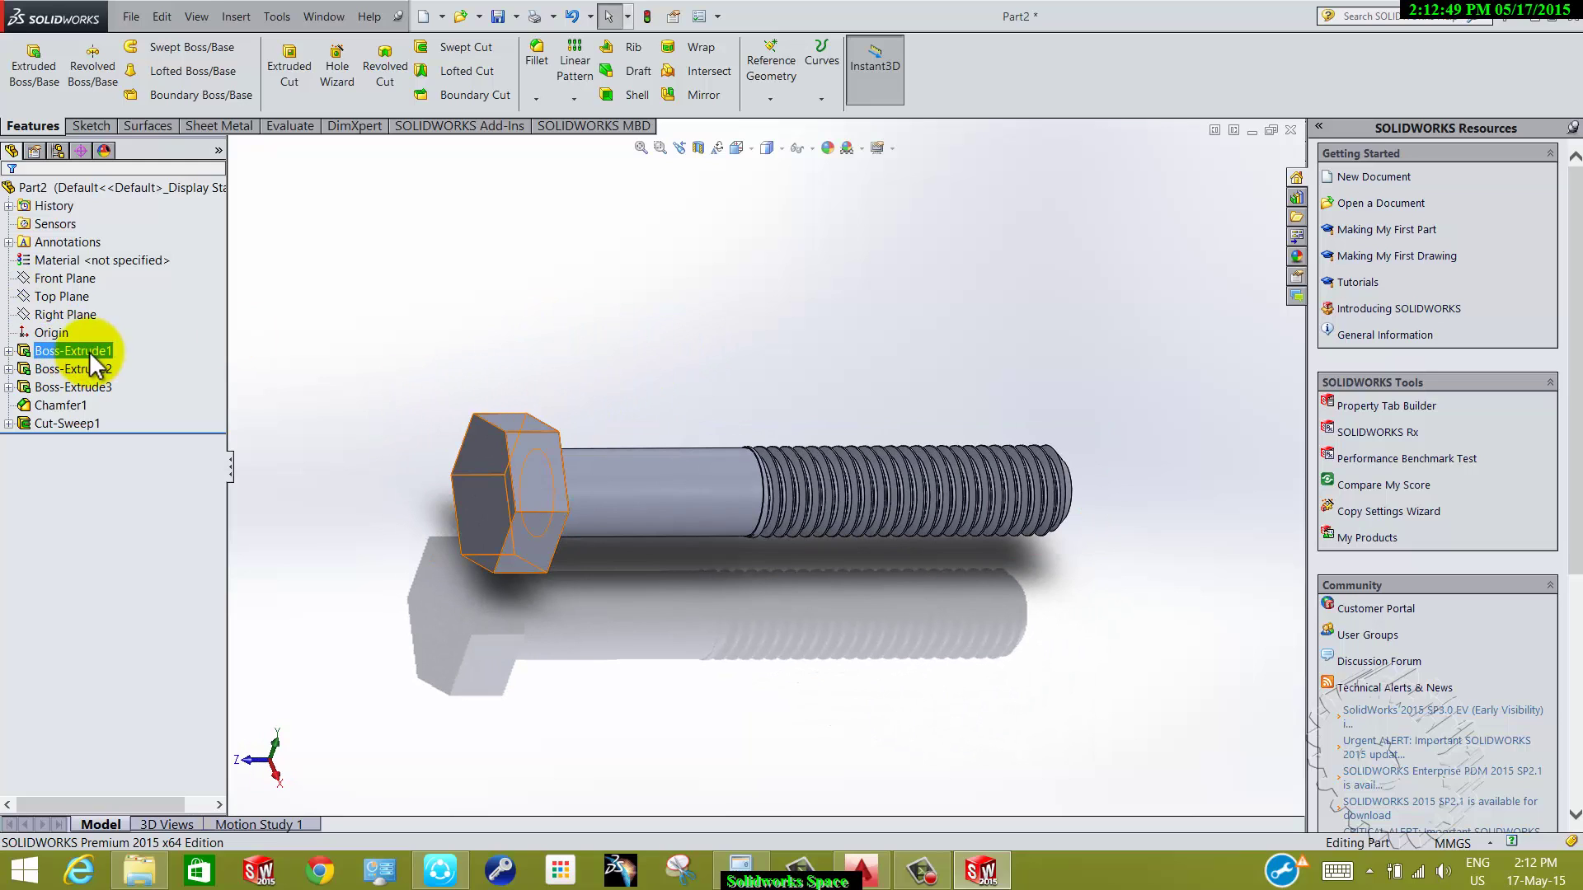
right_click(66, 314)
key("Escape")
left_click(140, 311)
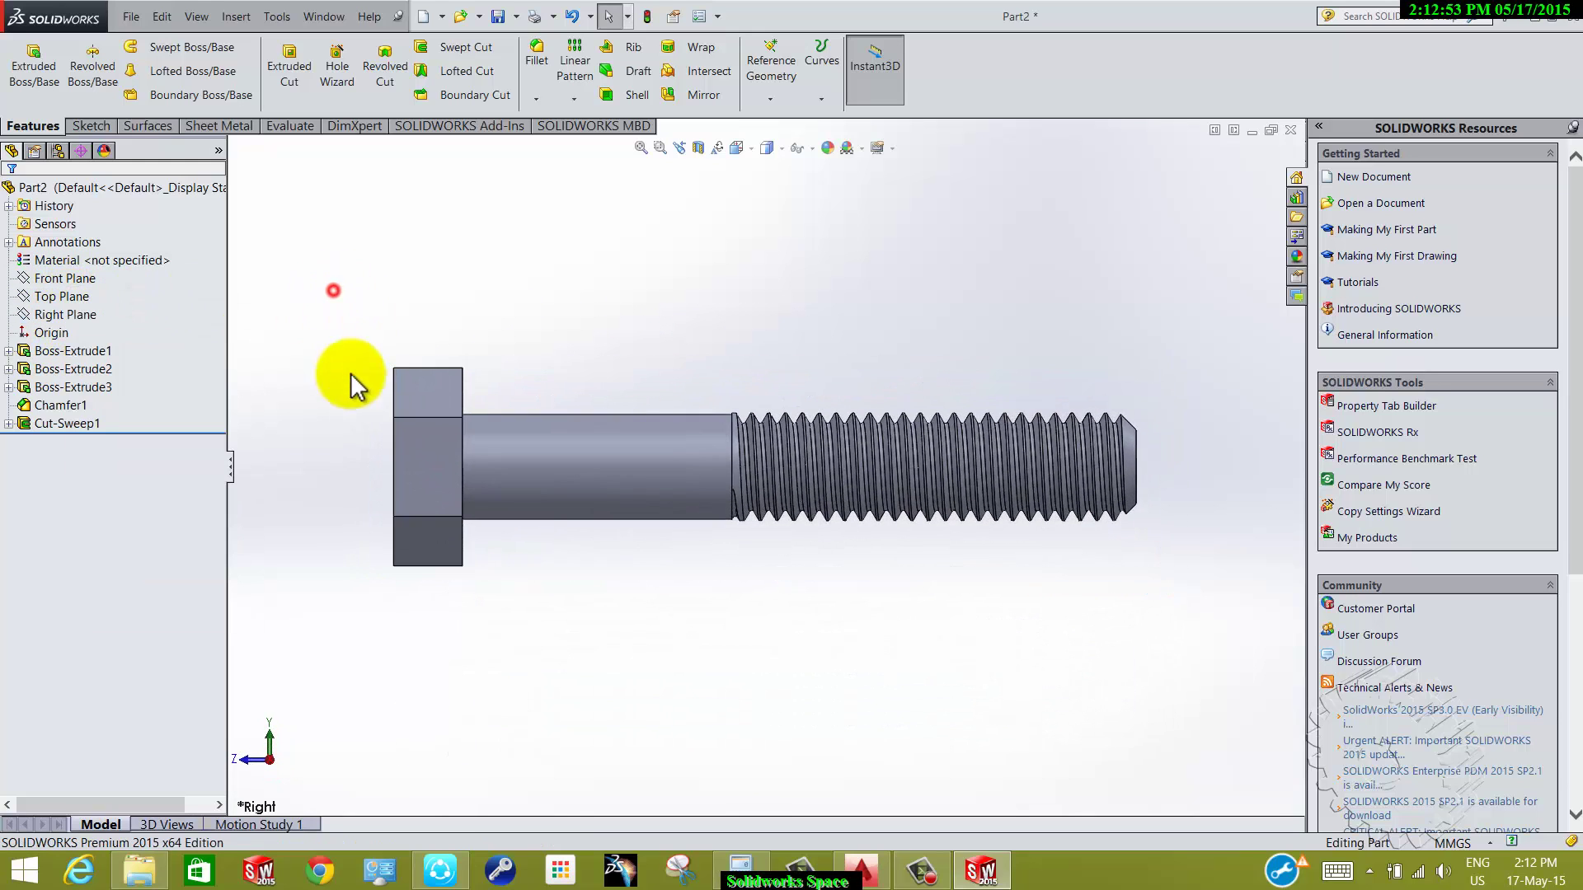
scroll(527, 384, "down", 5)
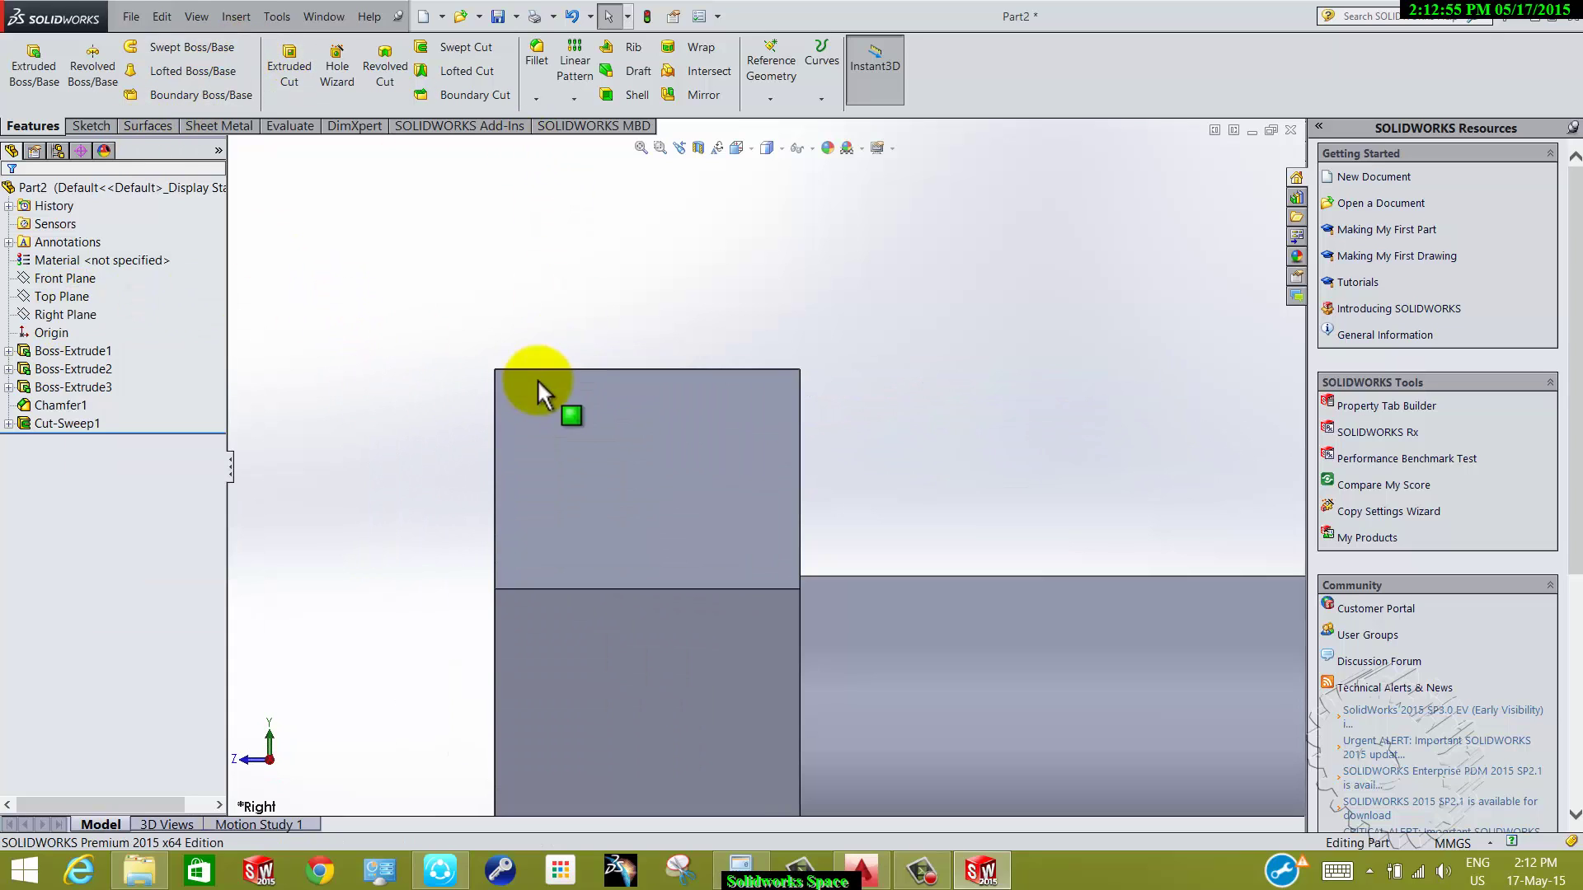
left_click(66, 315)
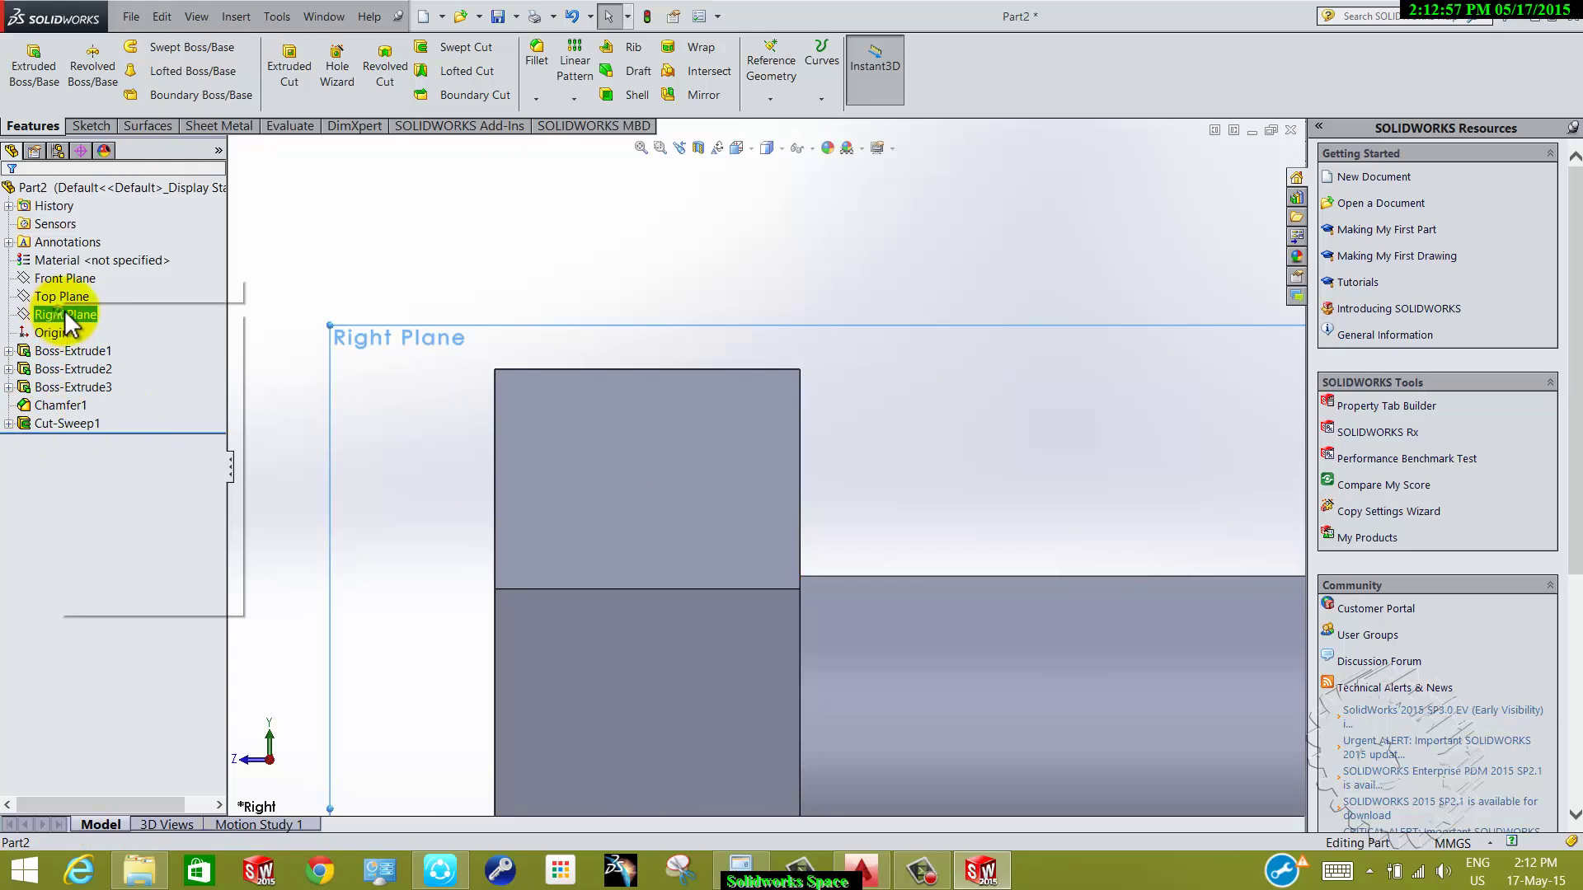
left_click(74, 283)
- Draw the vertical leg of the corner profile at the head's top-left corner and trim it
left_click(123, 51)
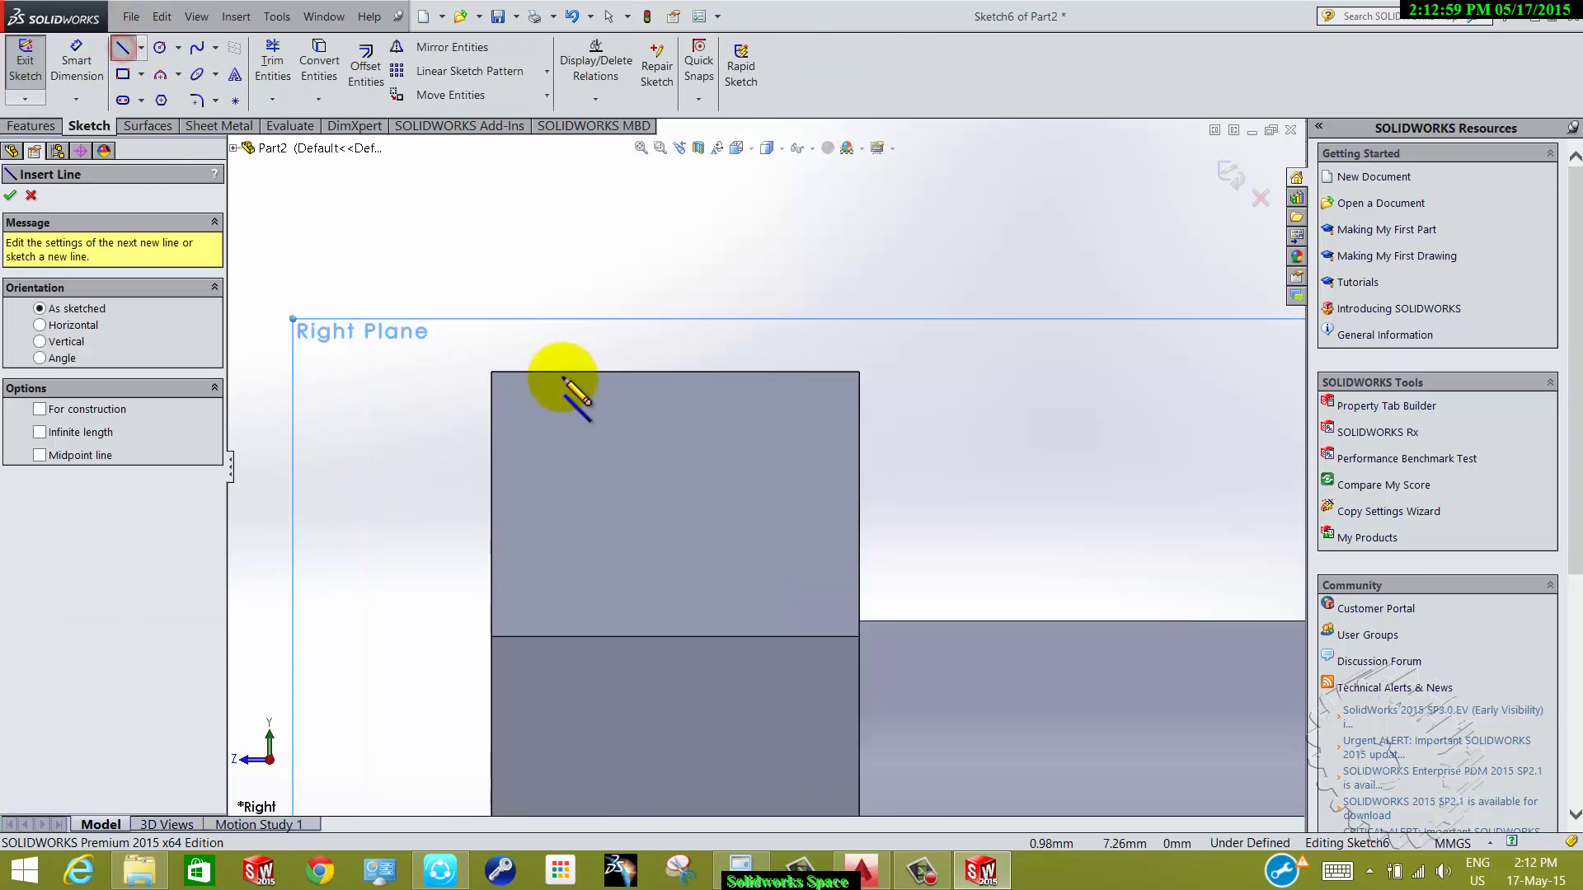
scroll(511, 363, "down", 3)
left_click(476, 383)
left_click(476, 476)
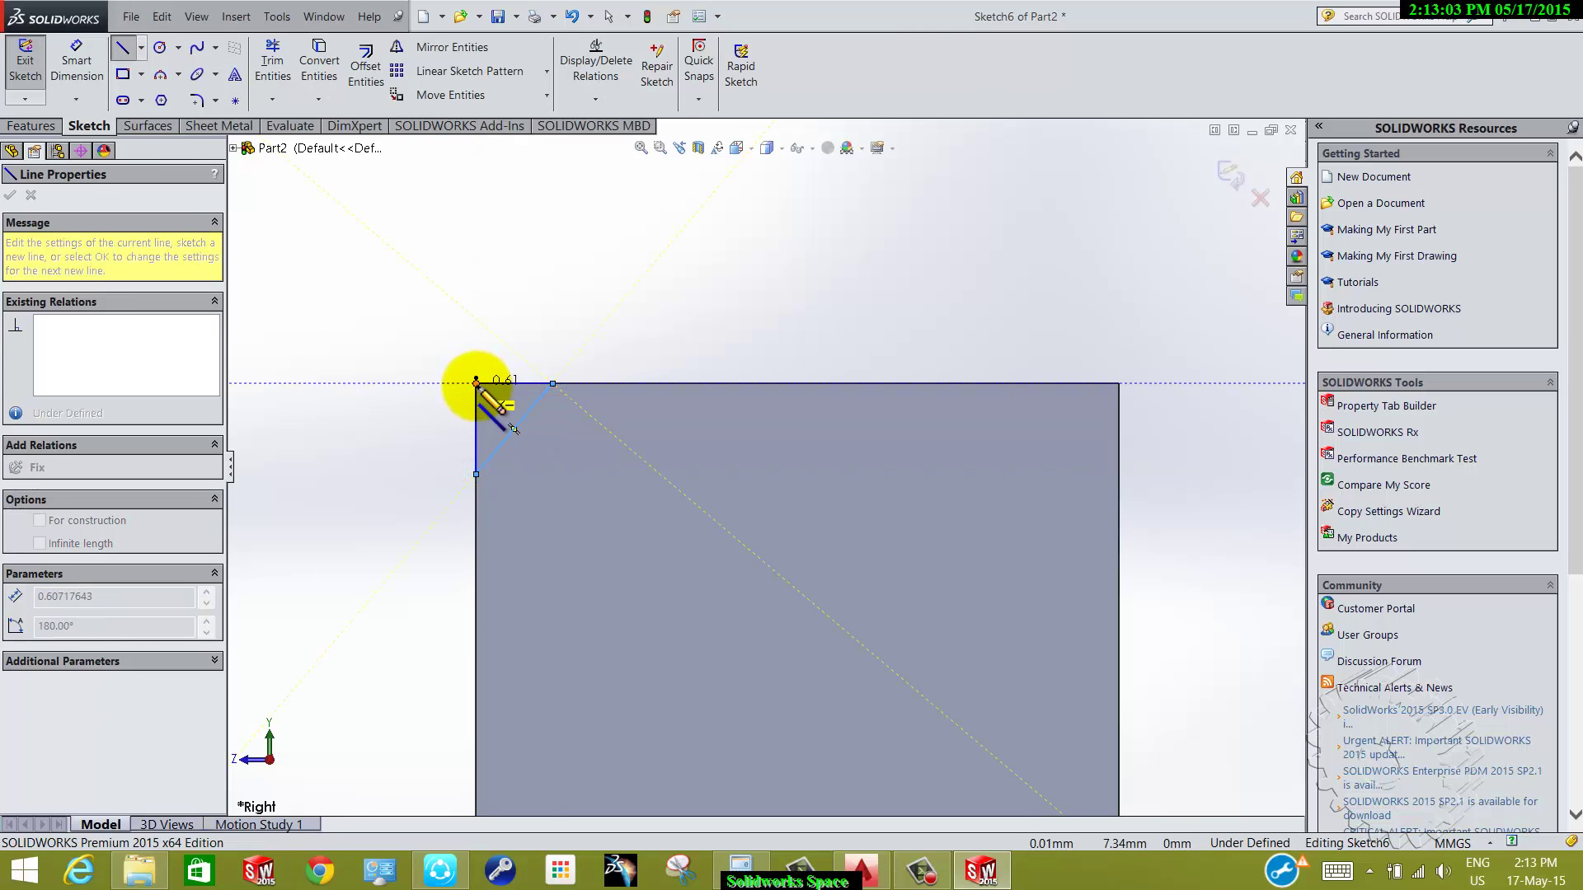
scroll(486, 371, "down", 5)
key("Escape")
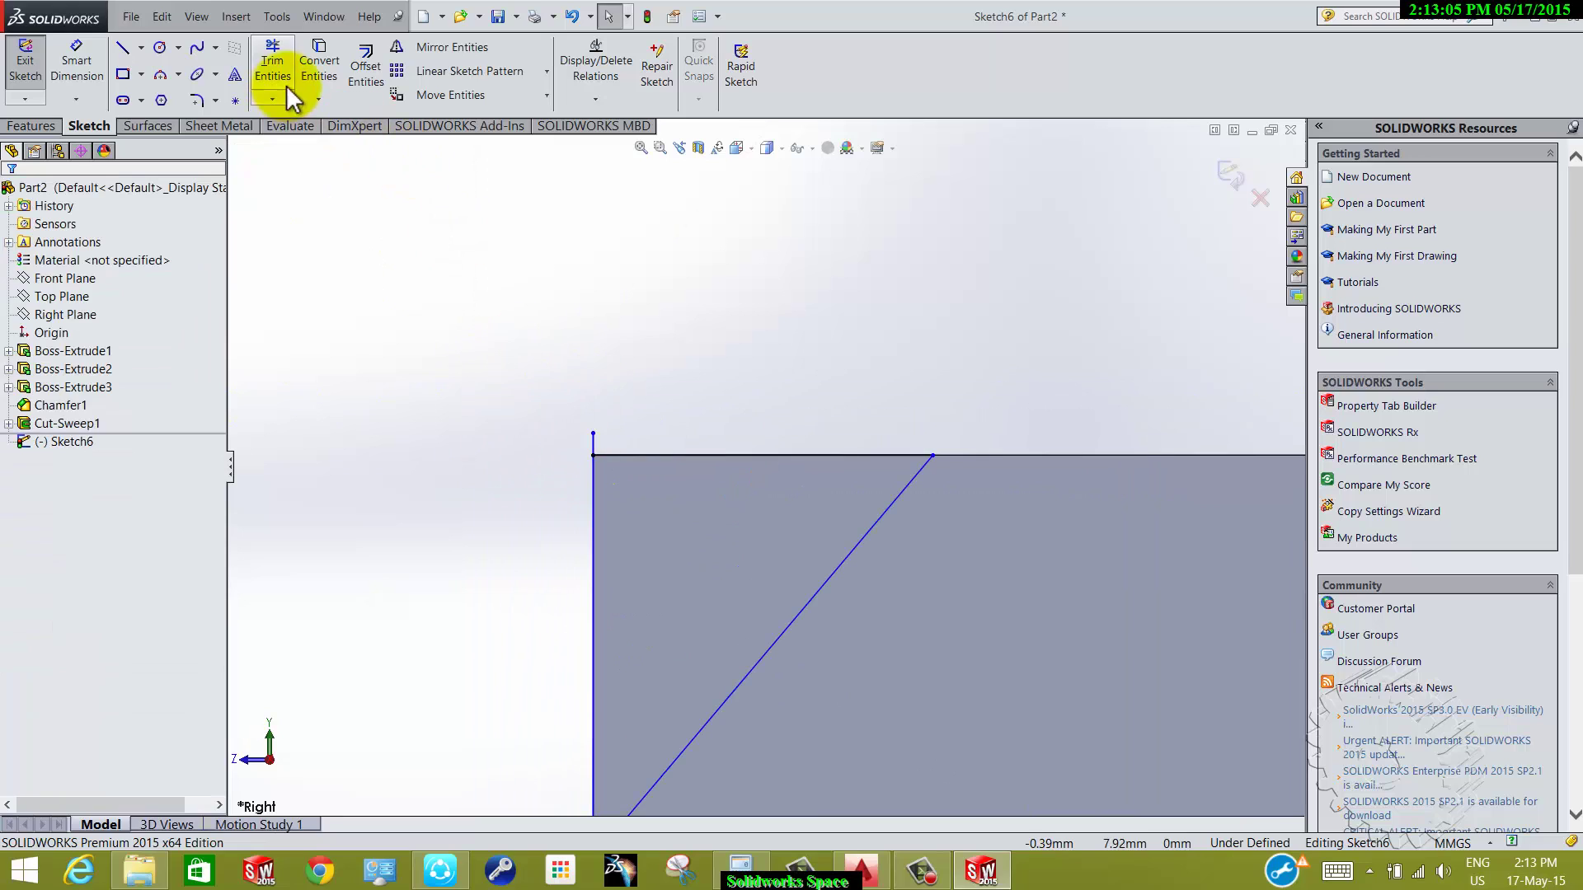
left_click(276, 78)
scroll(515, 445, "down", 2)
scroll(513, 548, "up", 2)
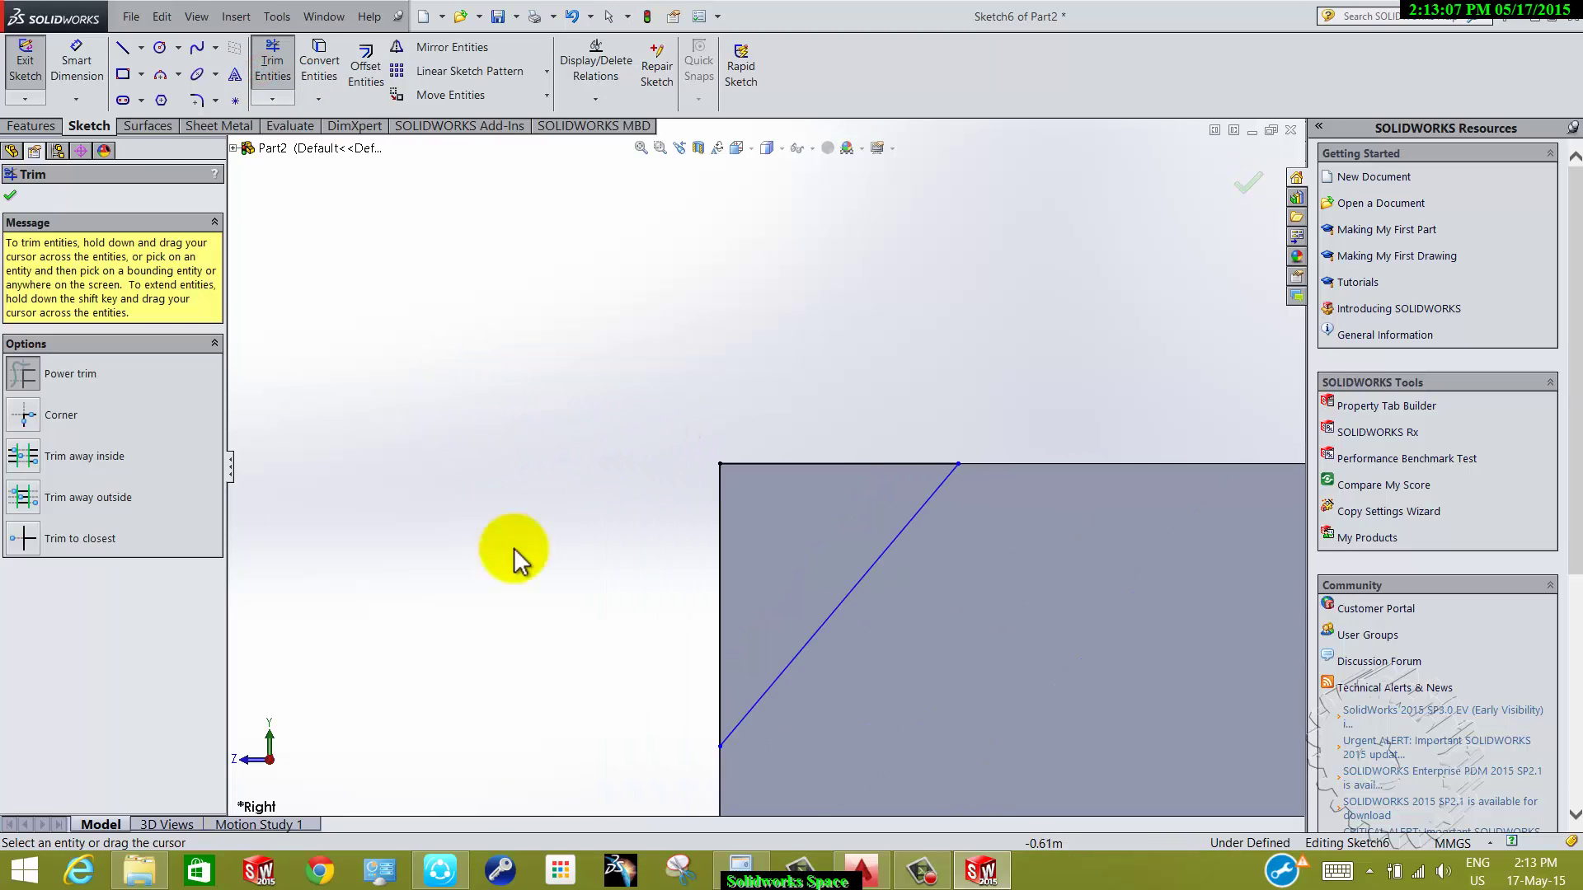
scroll(864, 545, "up", 2)
- Dimension the diagonal chamfer line at 30° from the head's top edge
left_click(93, 61)
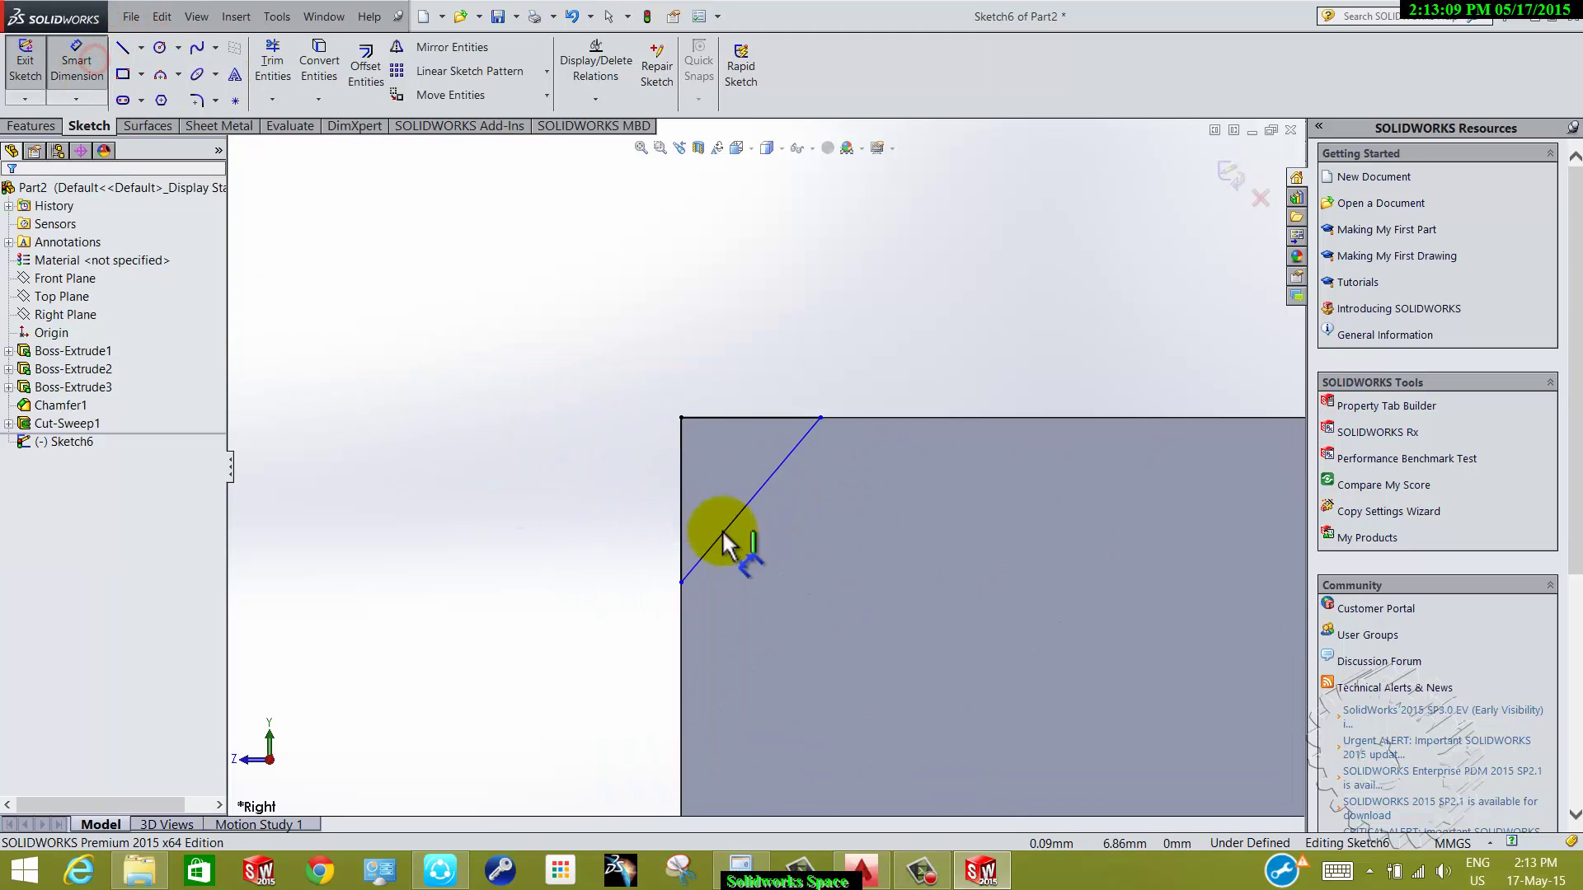
left_click(789, 455)
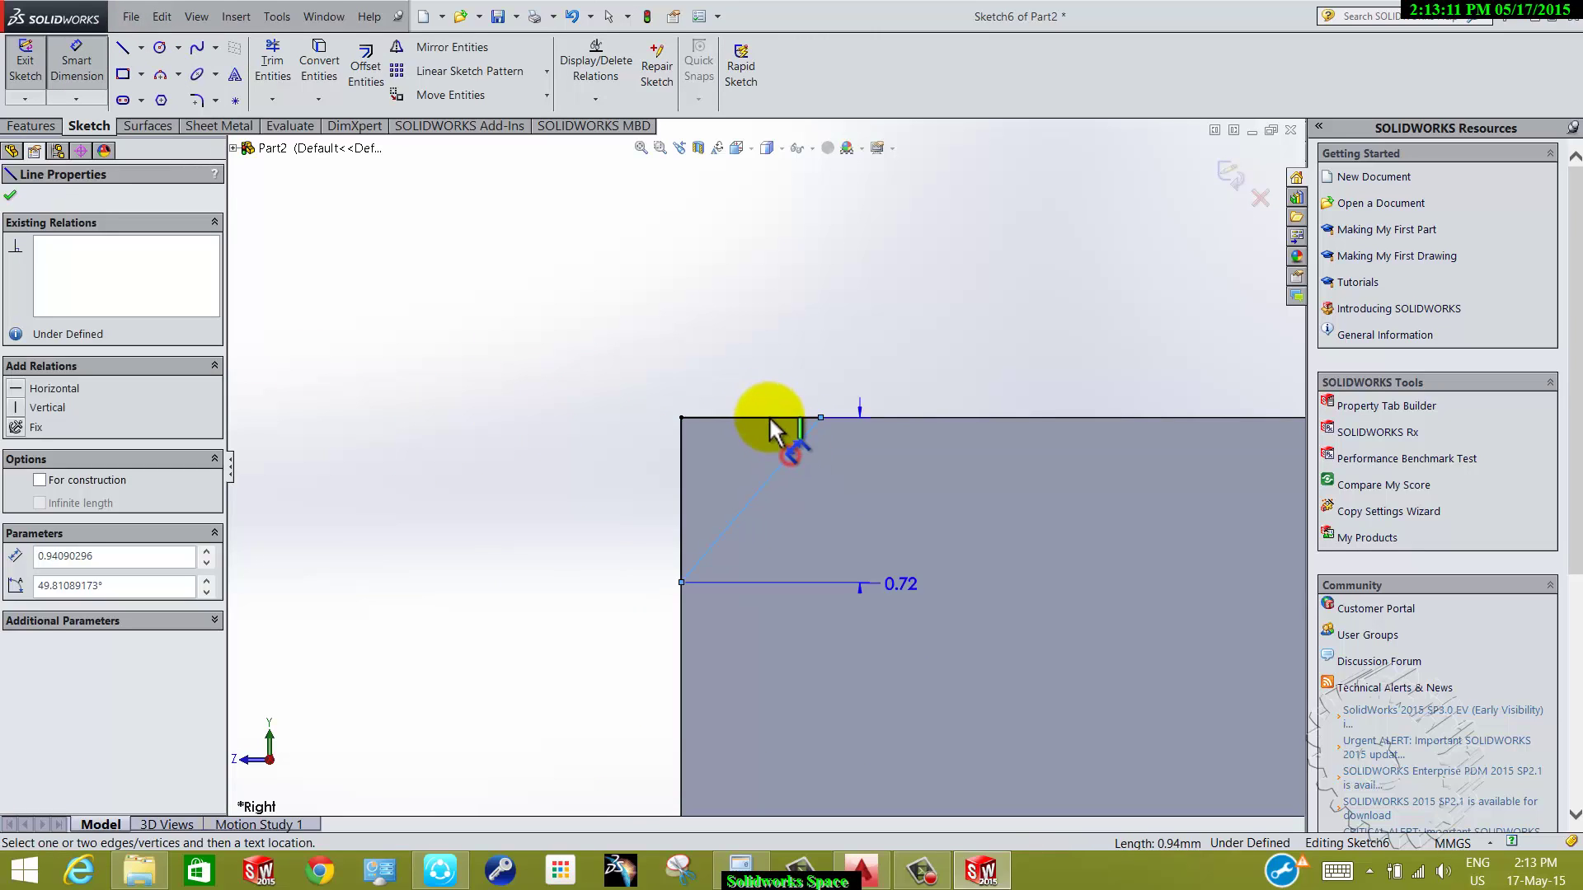
left_click(768, 417)
left_click(752, 456)
type("30")
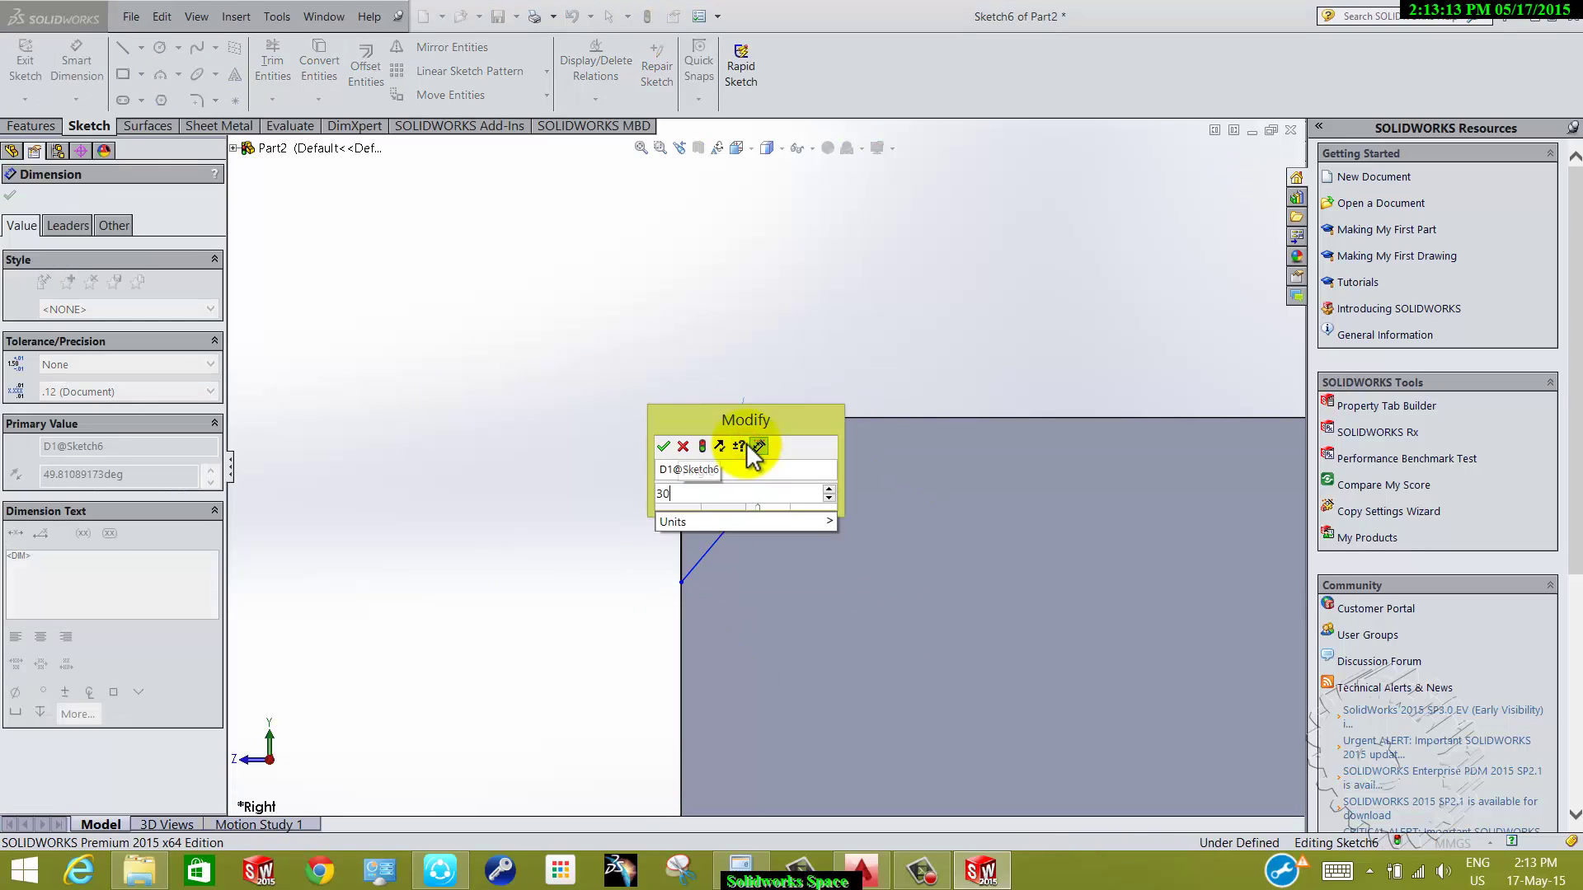
key("Return")
- Dimension the short vertical leg of the profile to 1.1 mm
scroll(866, 518, "up", 2)
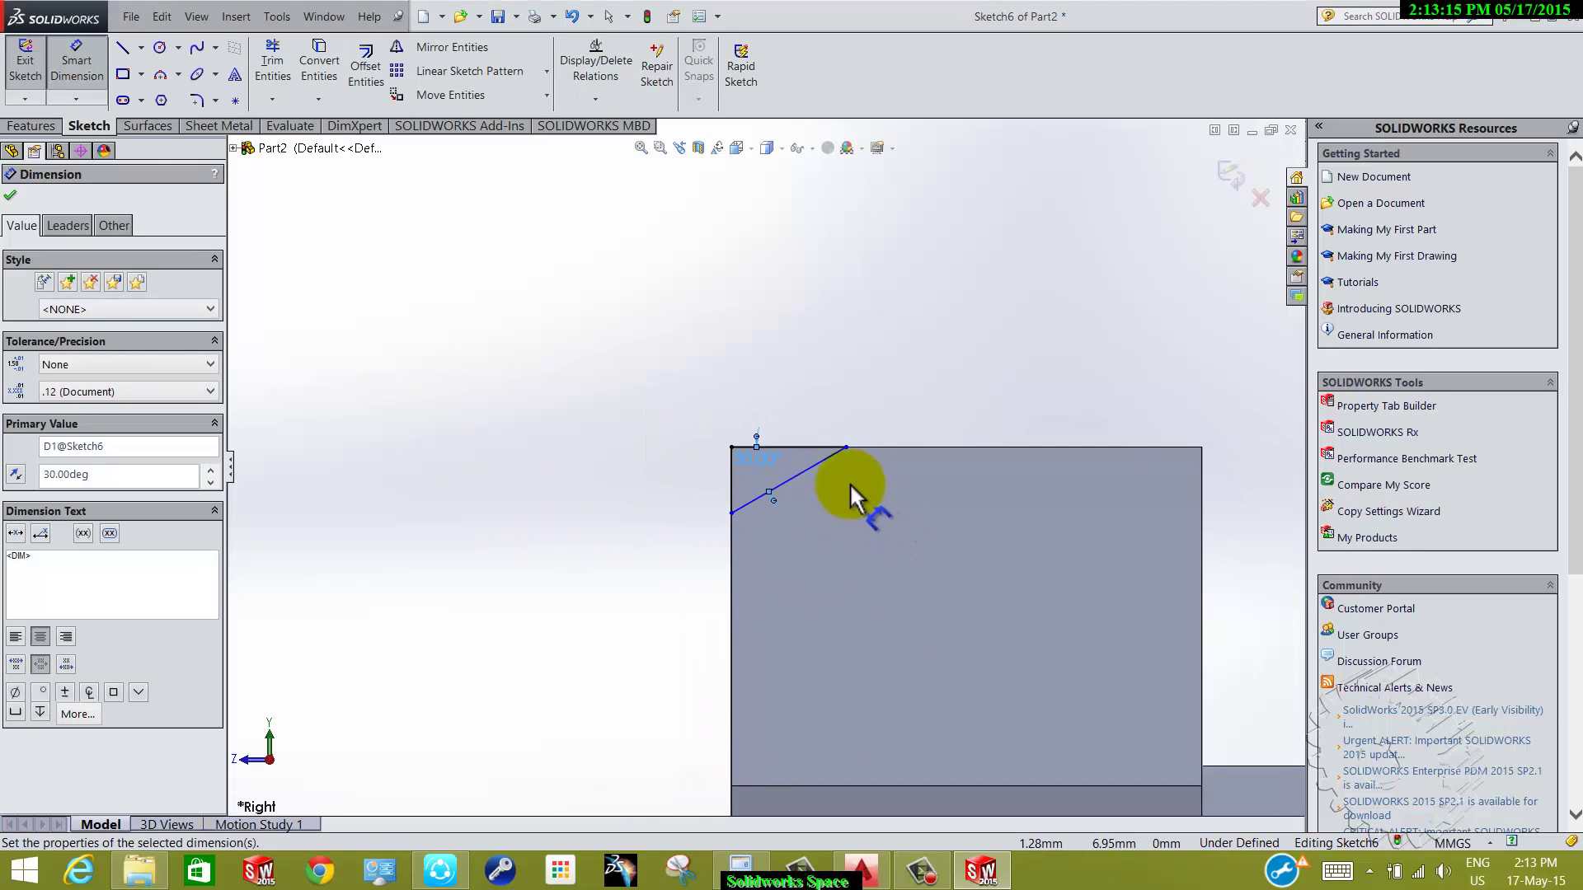
scroll(850, 485, "down", 1)
scroll(735, 503, "down", 1)
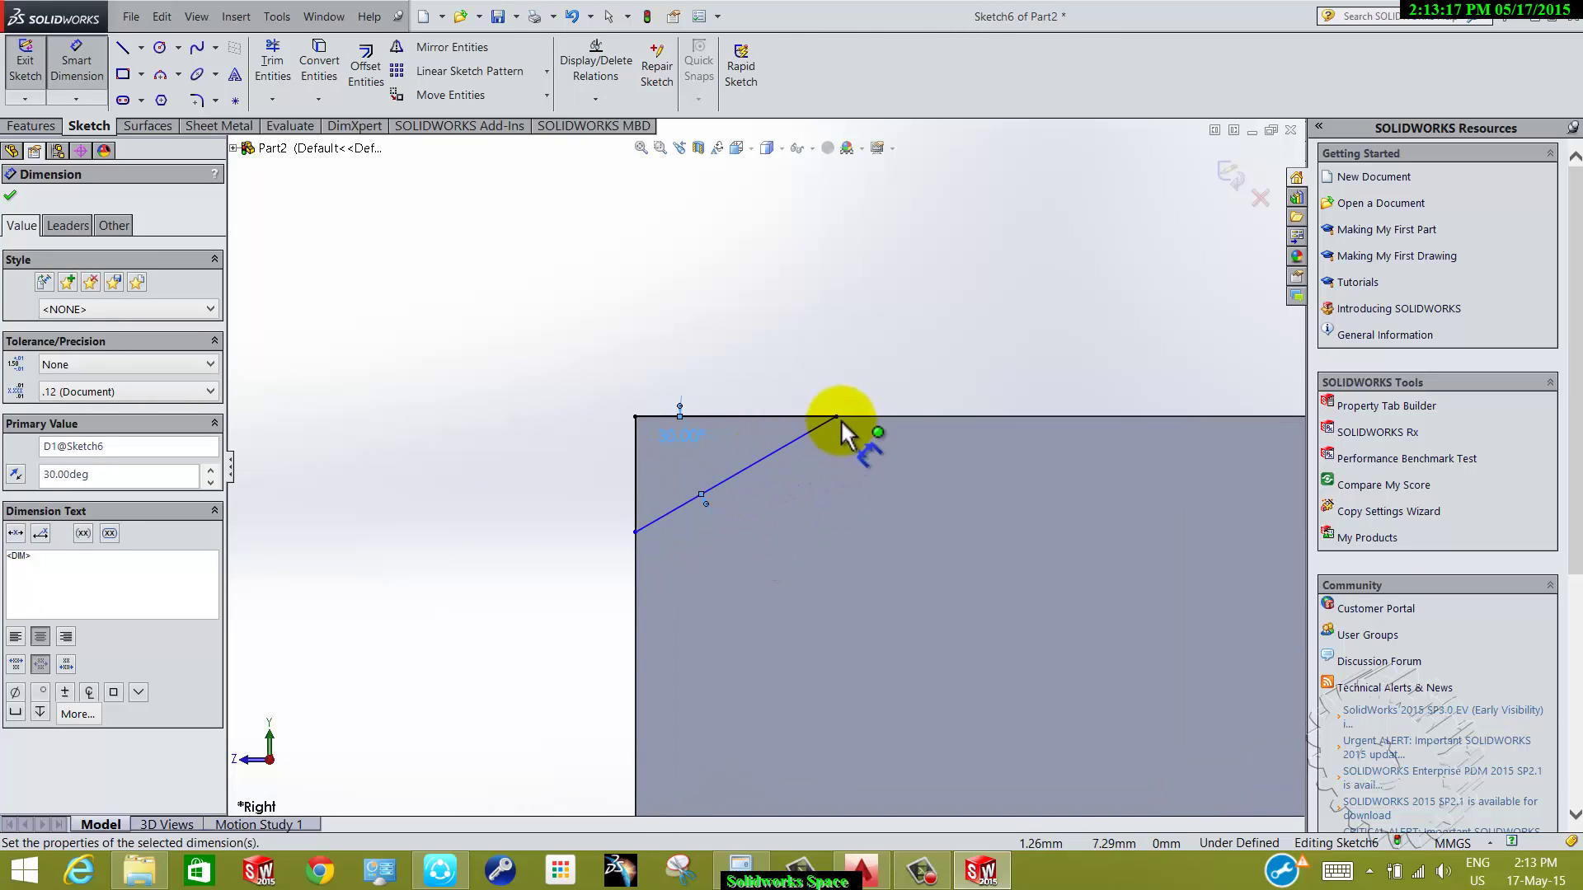
left_click(637, 494)
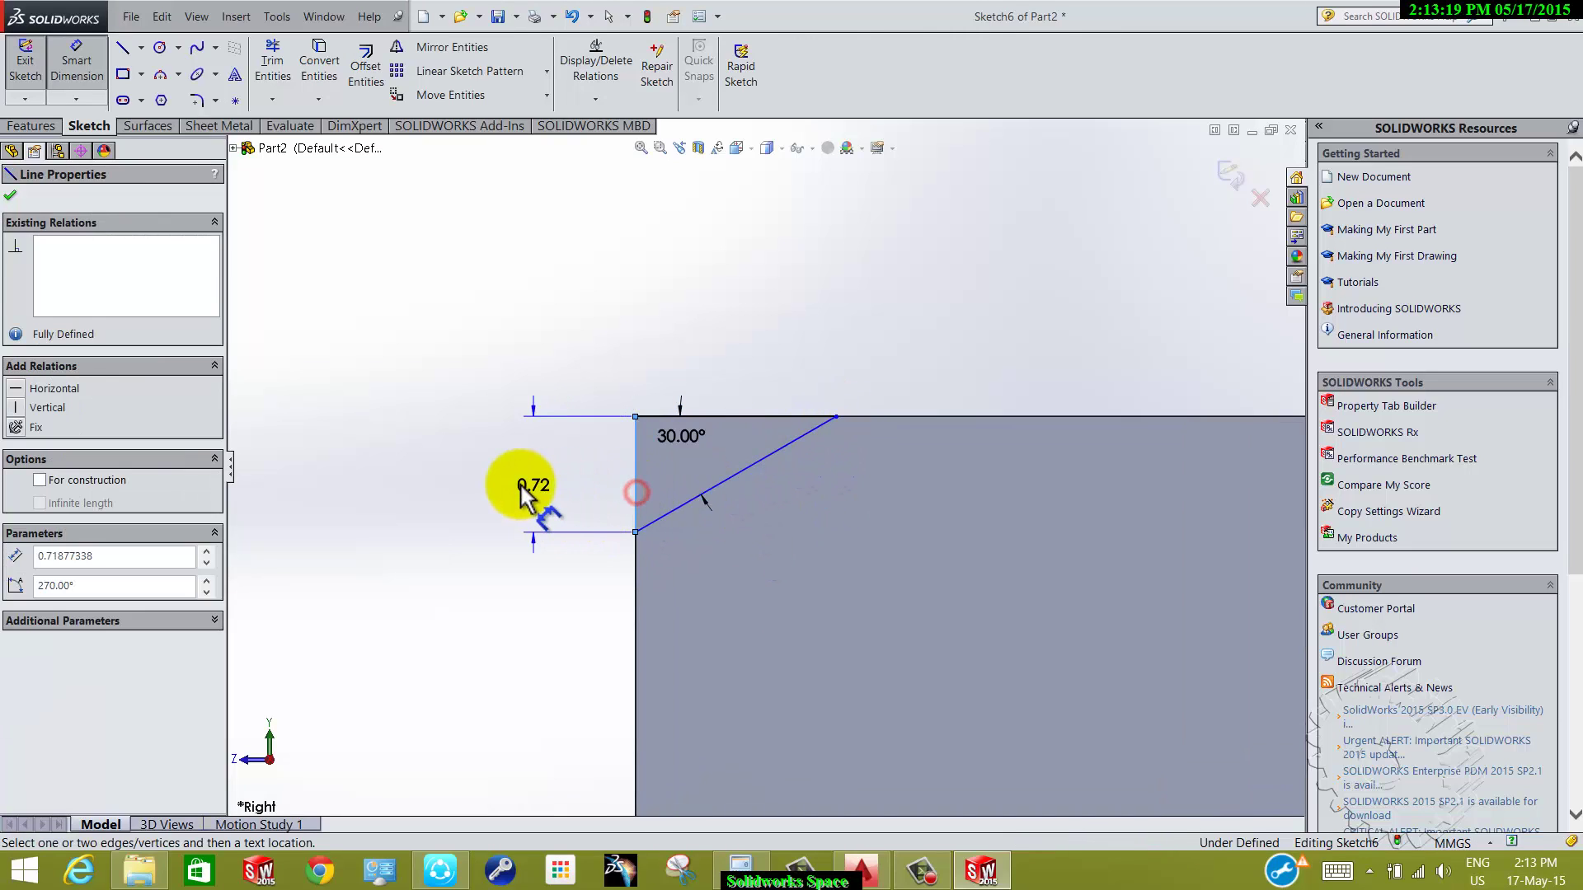
left_click(523, 491)
type("1")
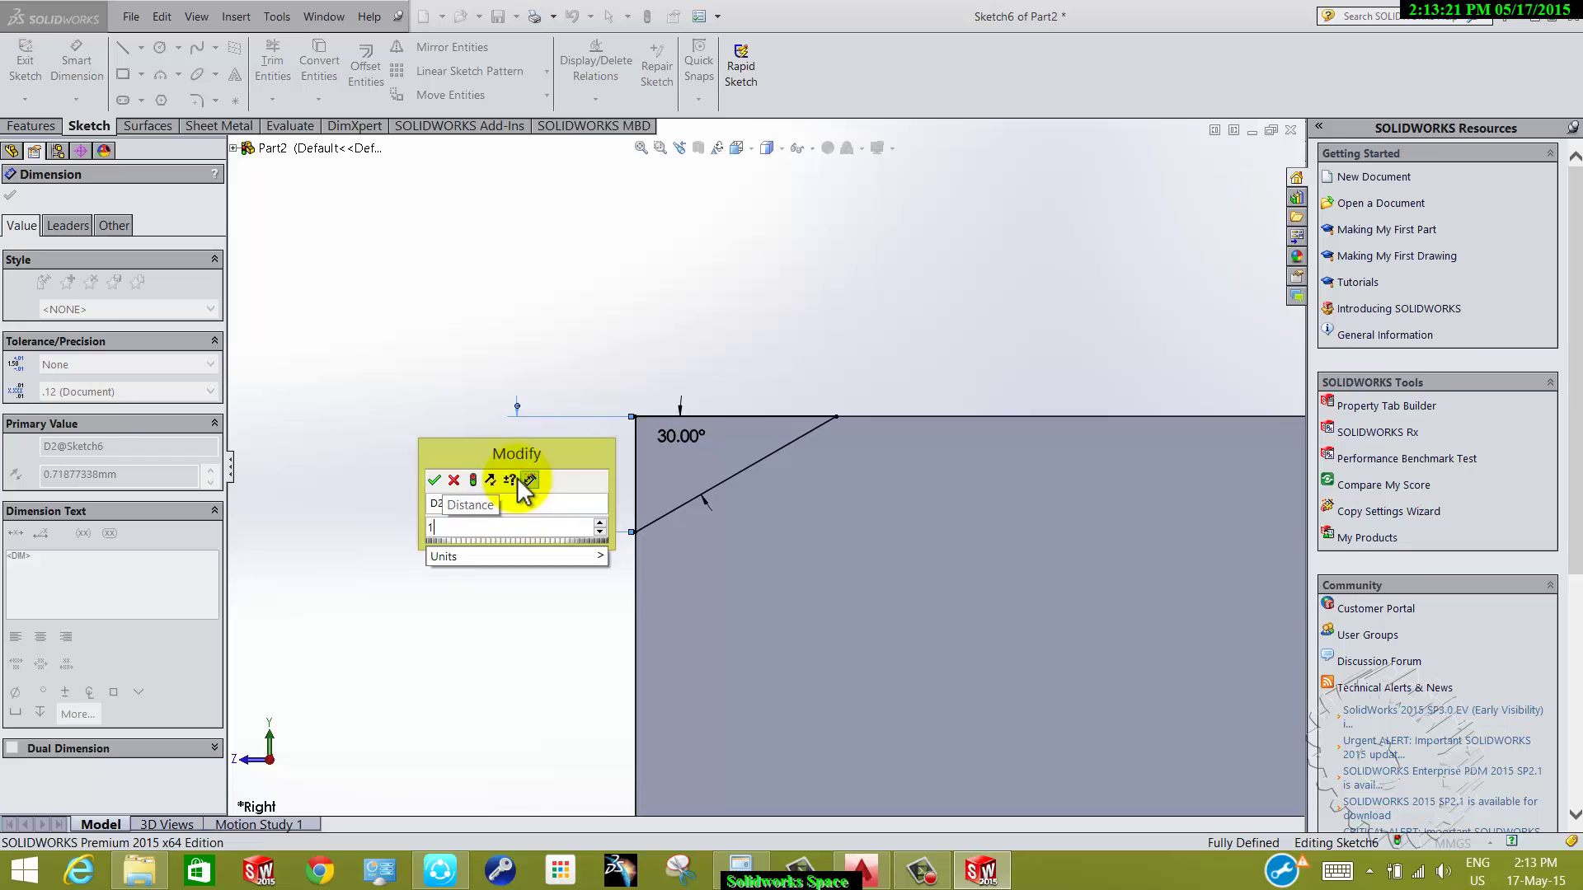
type(".")
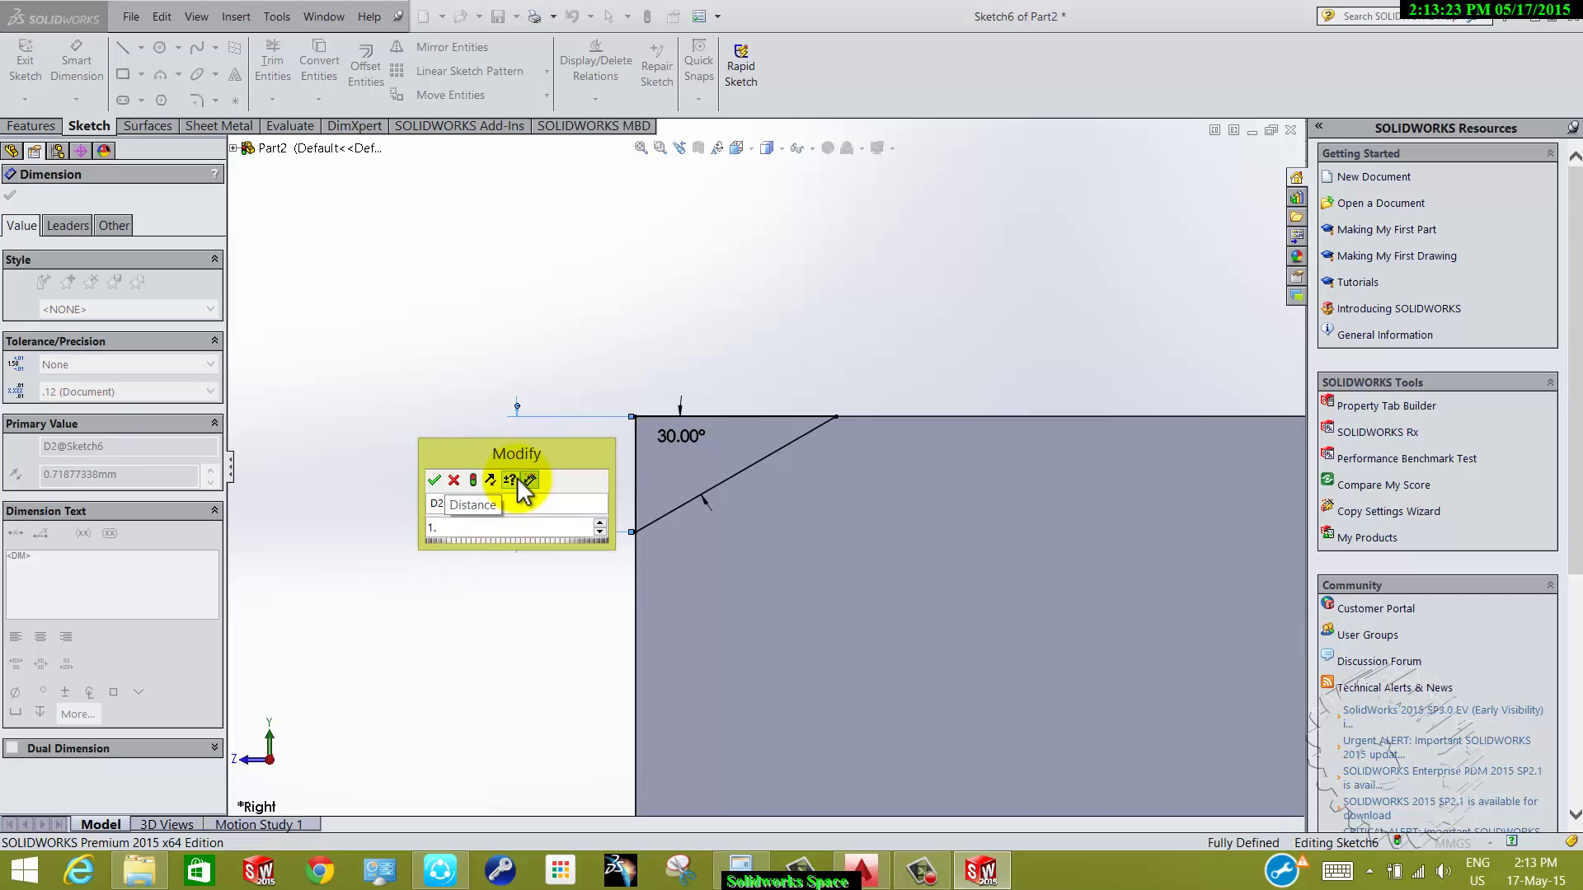
type("1")
key("Return")
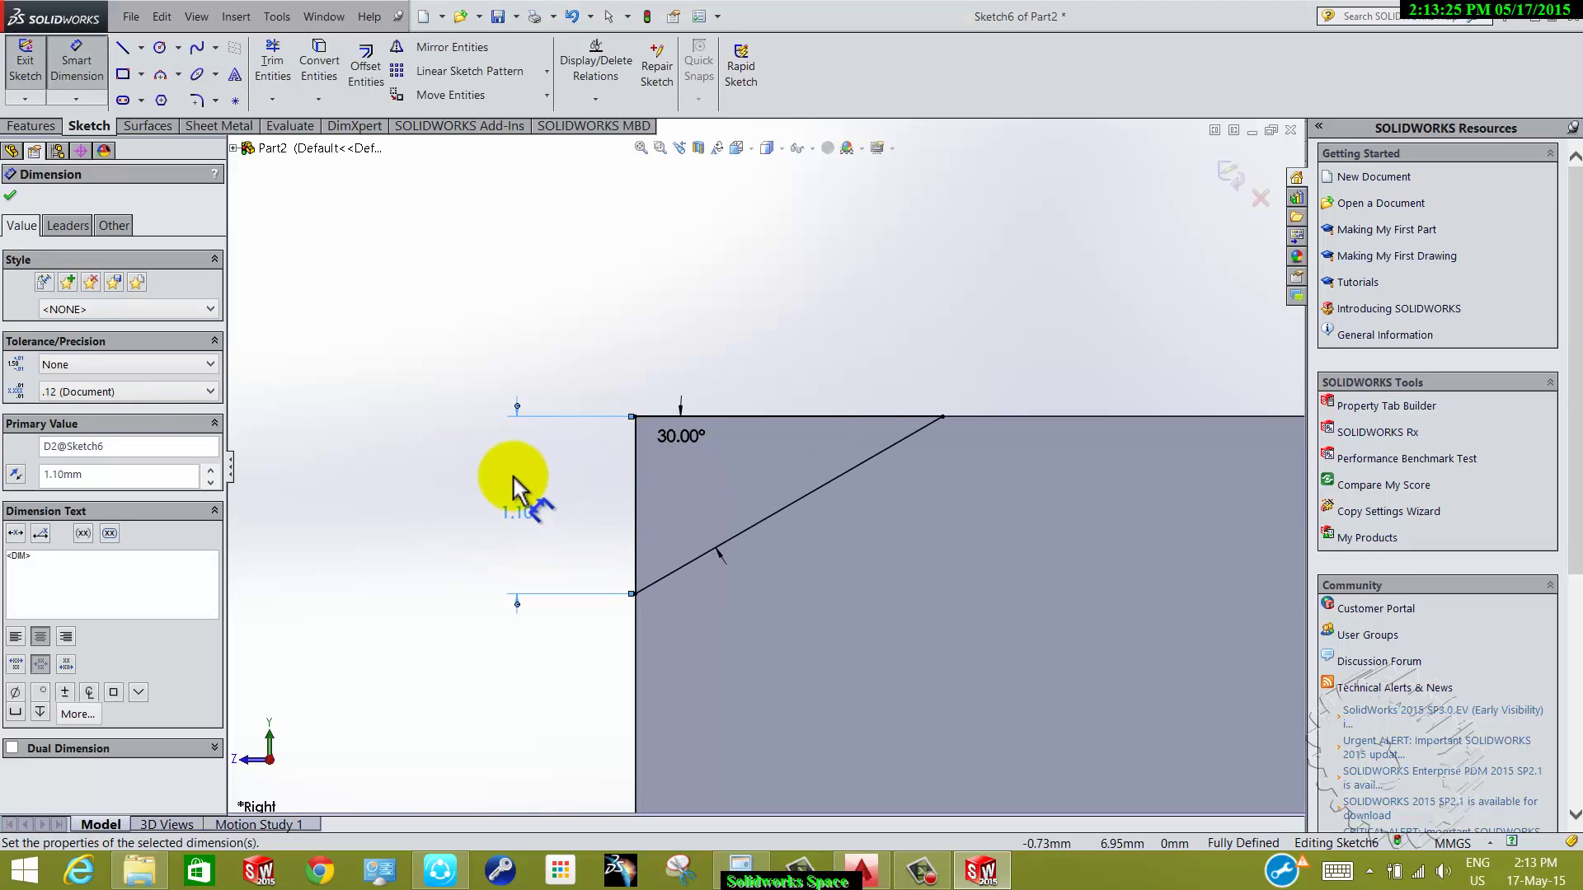
- Zoom out, finish dimensioning and exit the fully defined chamfer sketch
key("z")
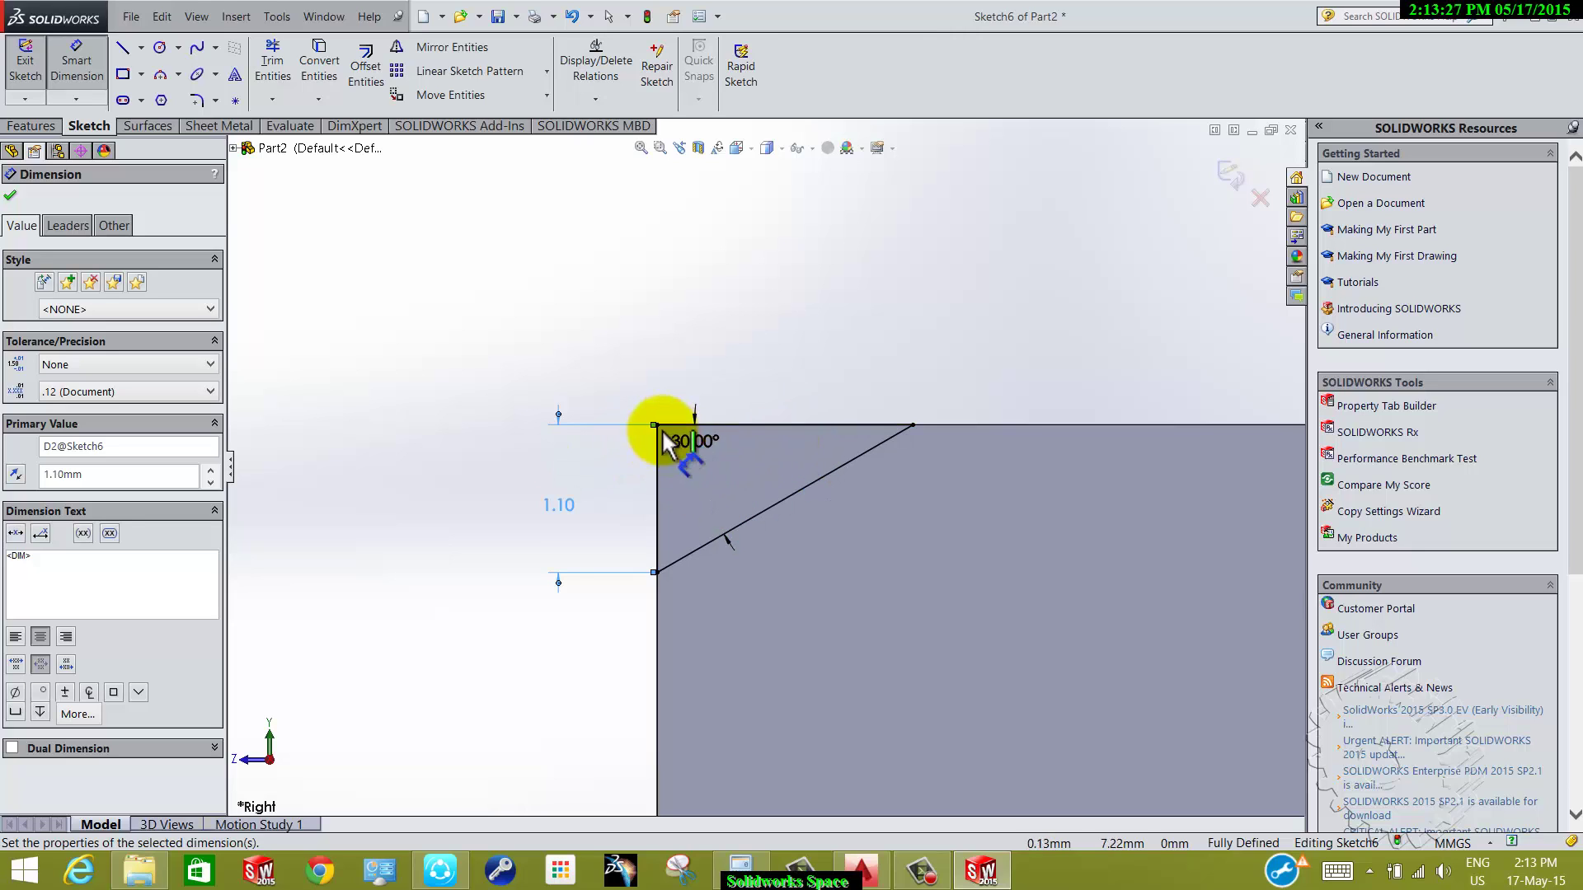
scroll(877, 558, "up", 2)
scroll(900, 522, "down", 1)
scroll(884, 523, "up", 2)
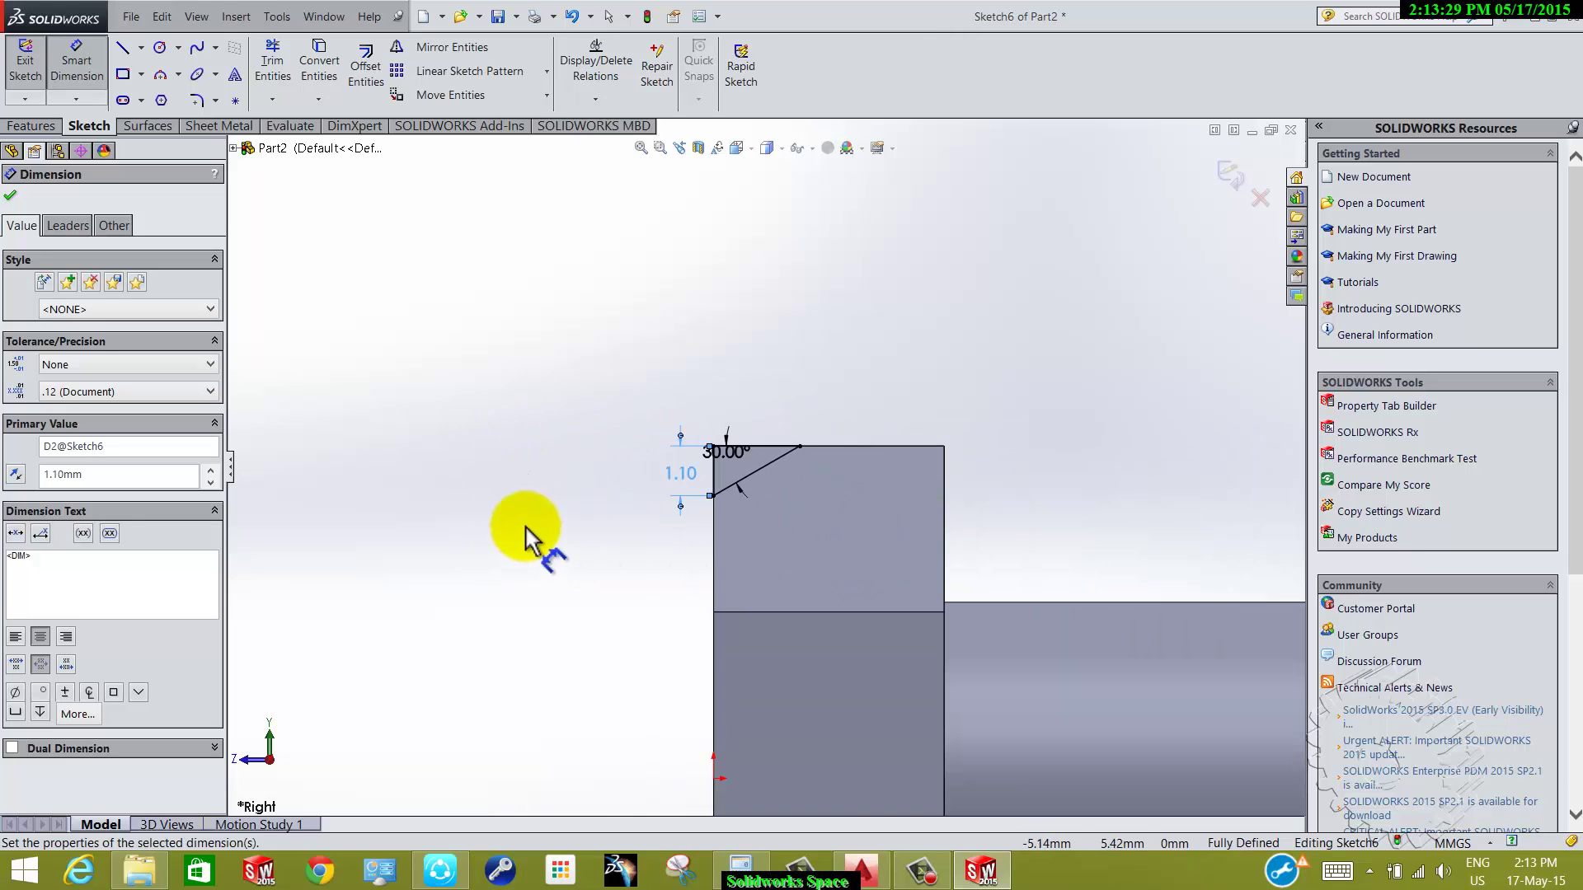
left_click(558, 527)
key("z")
scroll(865, 523, "down", 2)
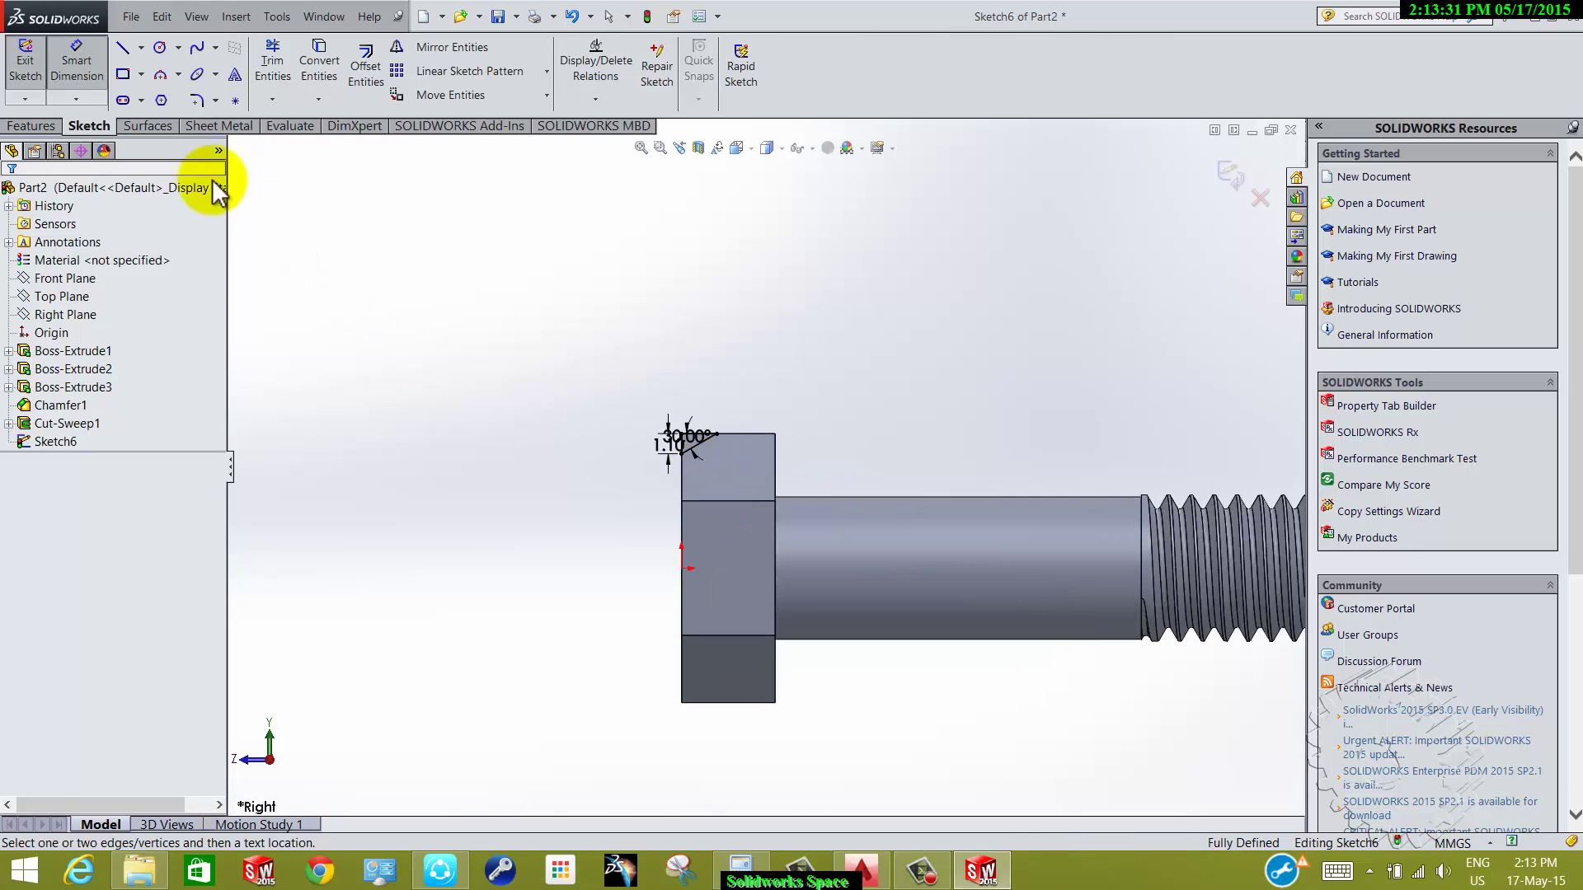
left_click(34, 76)
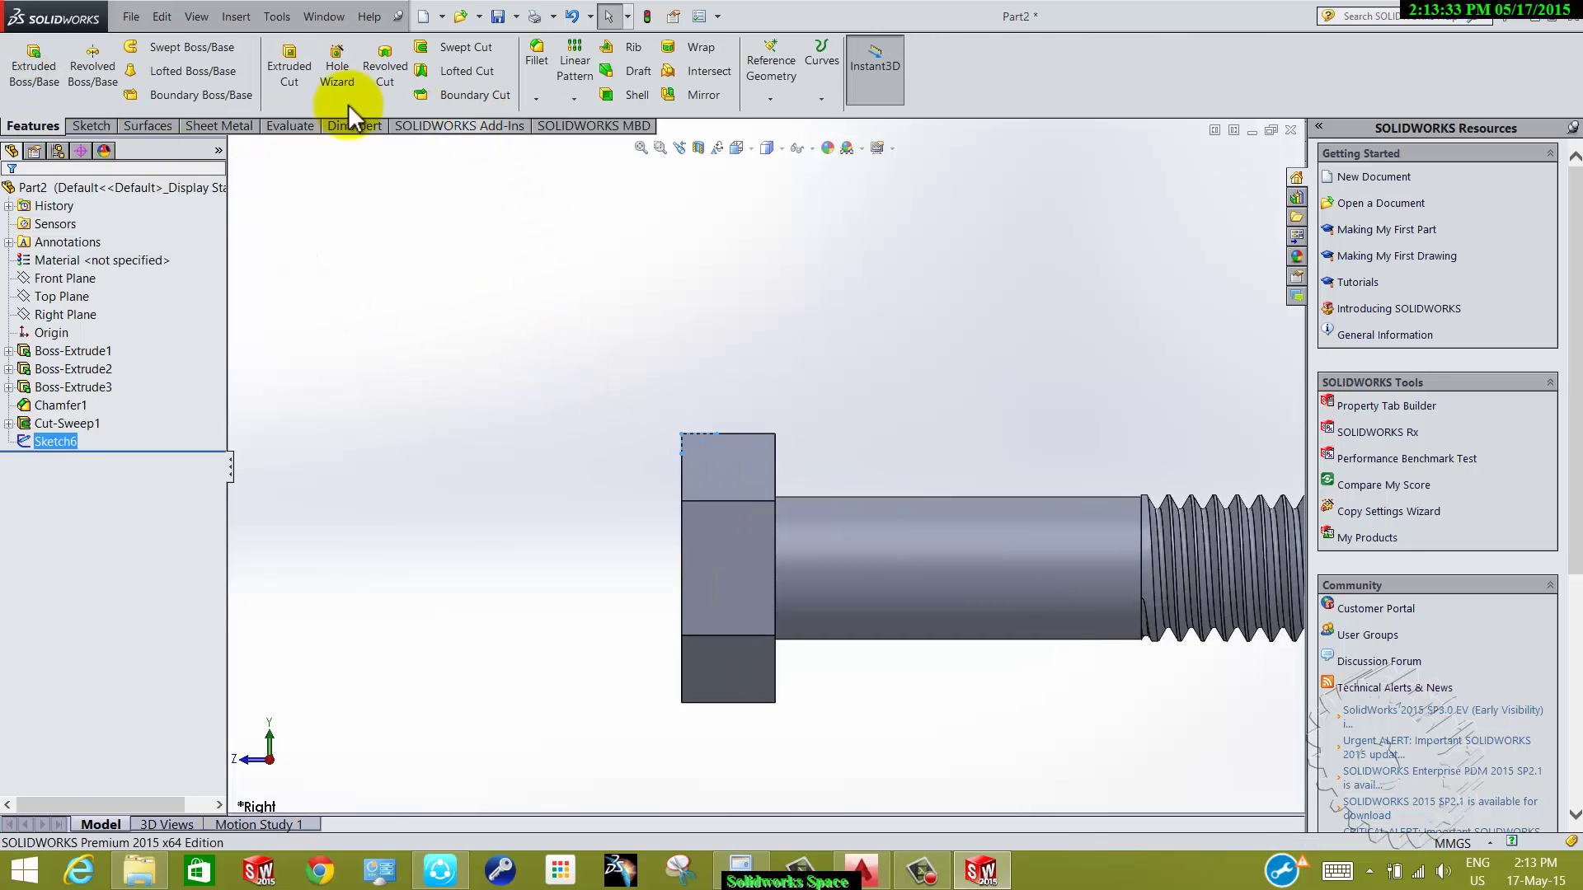
- Create reference axis Axis1 on the cylindrical shank face
left_click(388, 78)
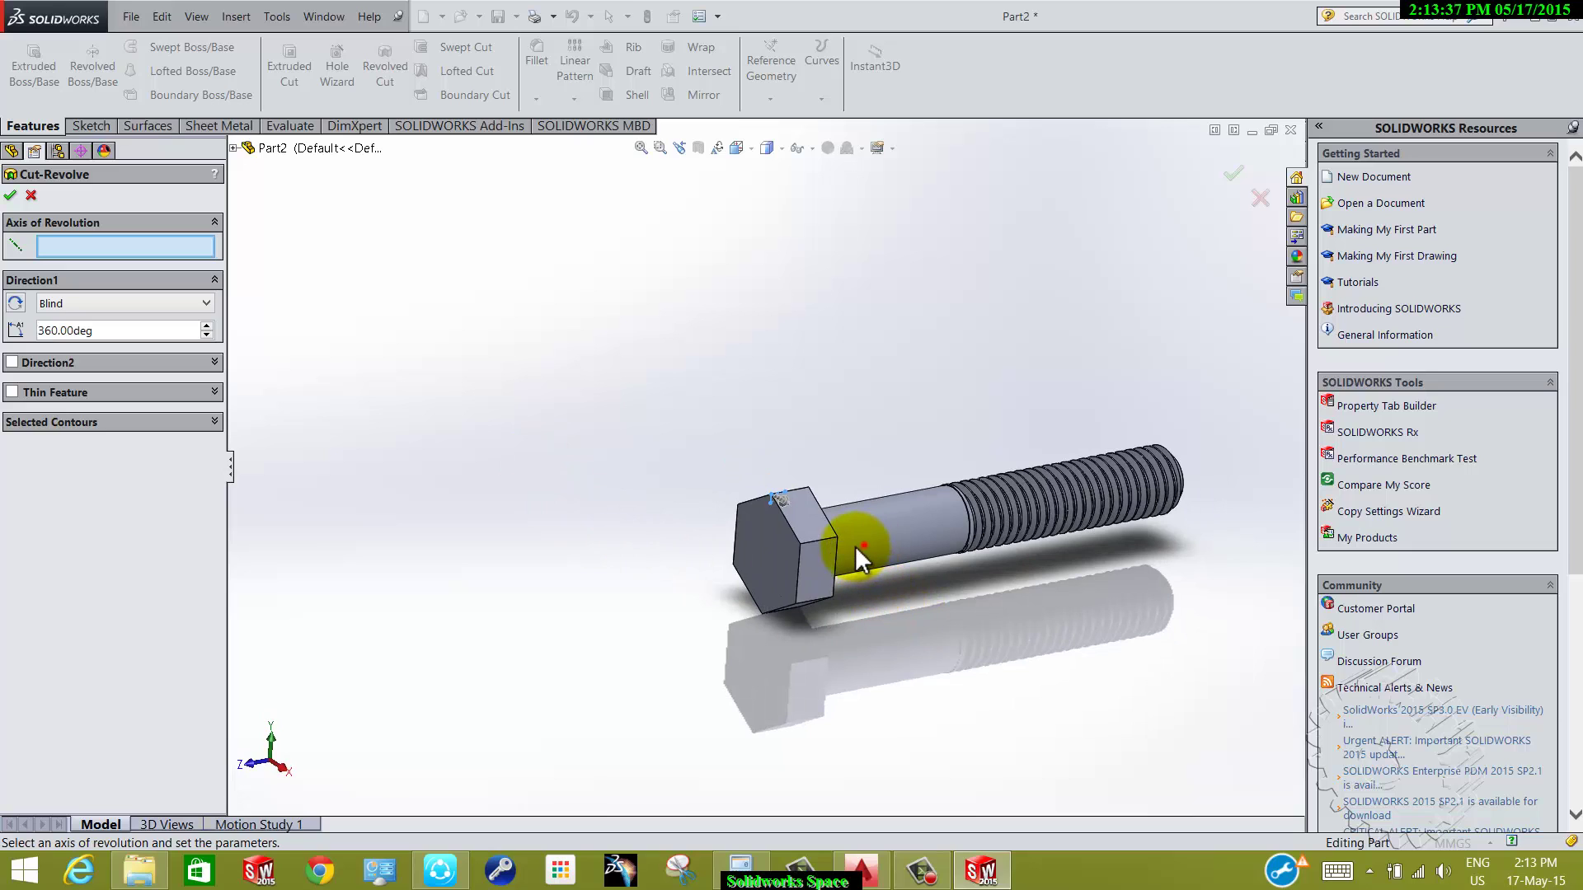
key("Escape")
left_click(774, 97)
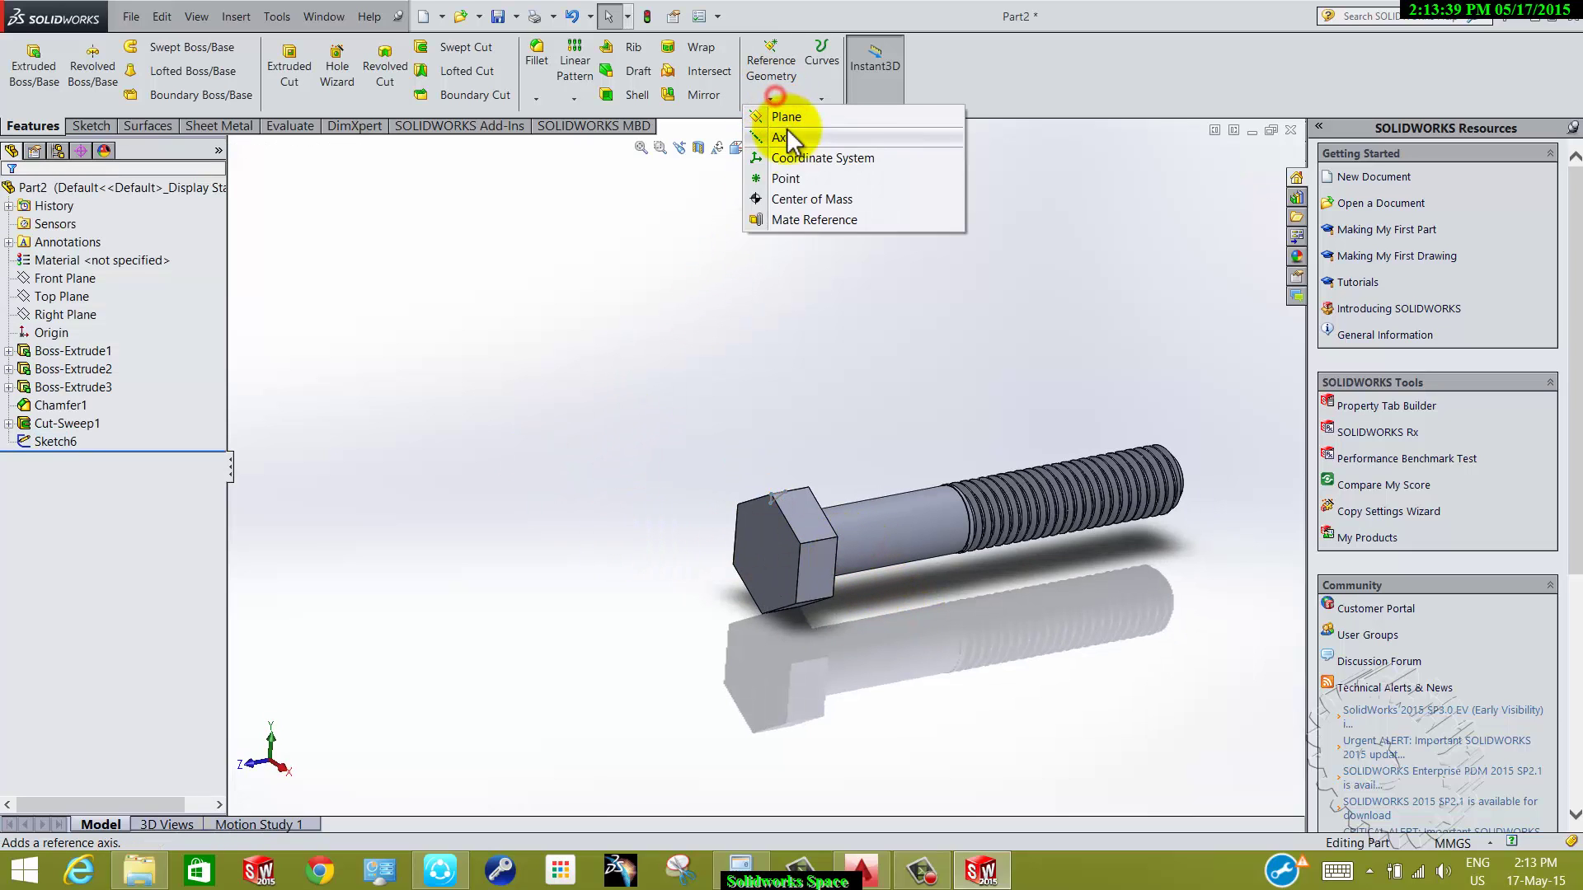
left_click(791, 140)
left_click(889, 533)
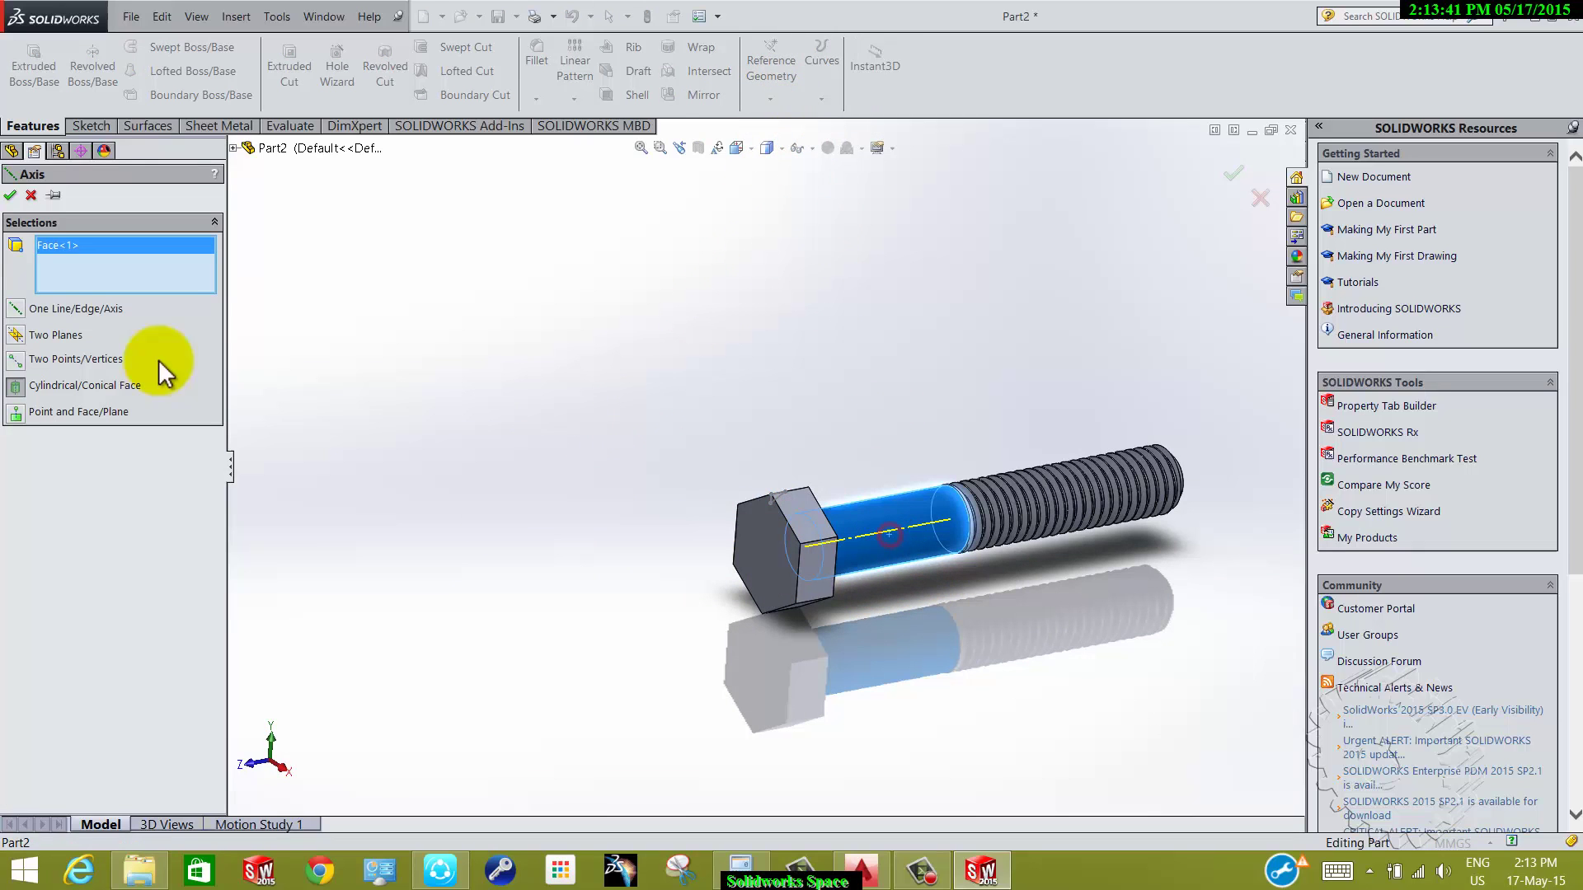
left_click(12, 194)
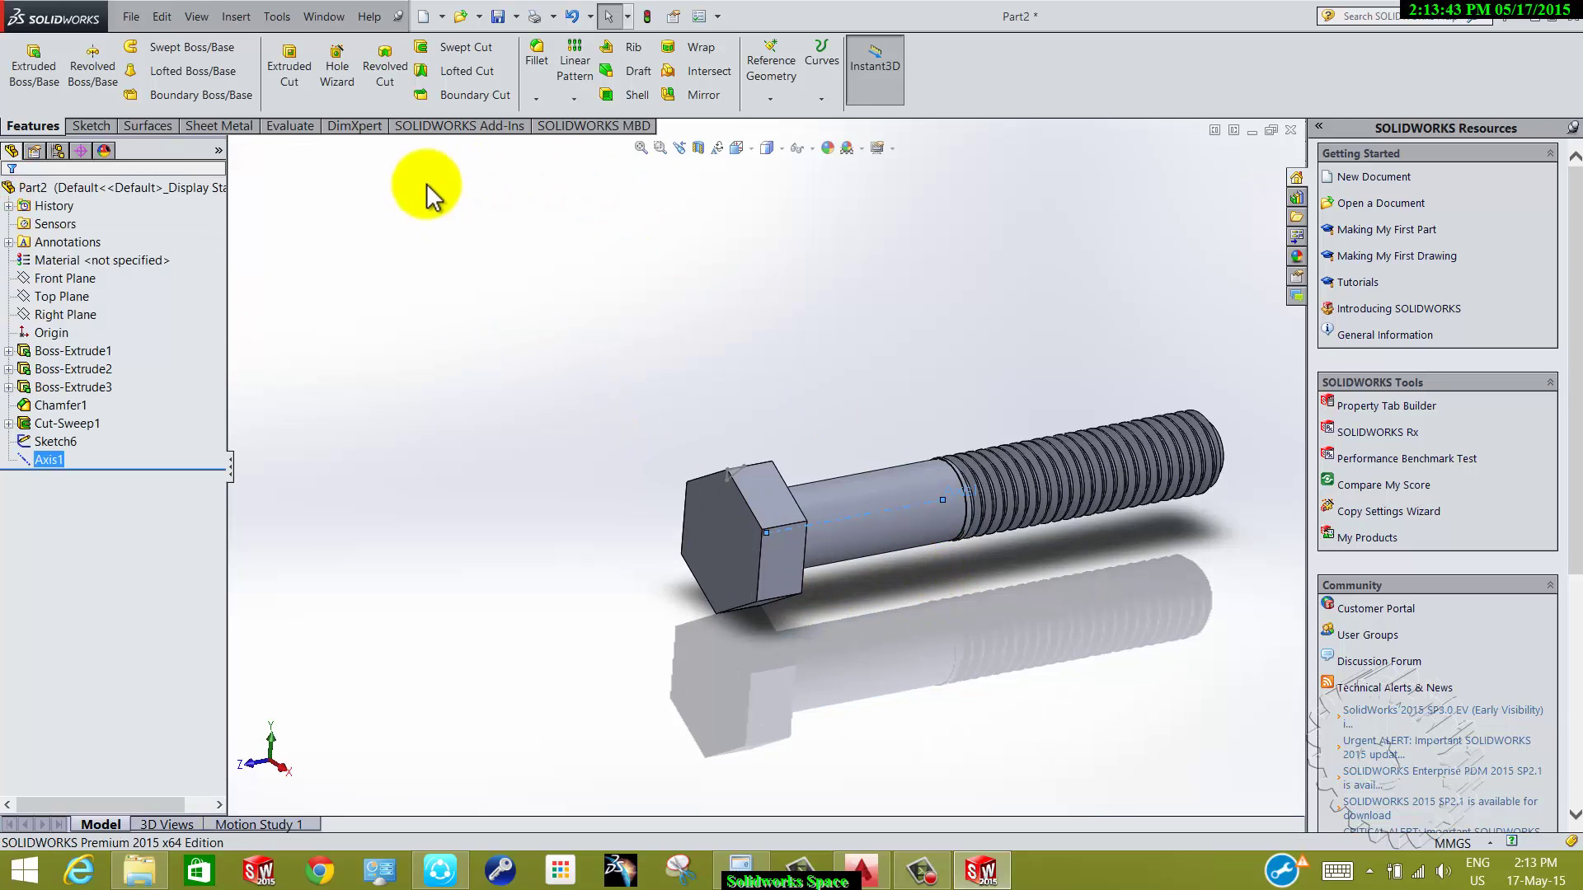
- Revolve-cut Sketch6 360° about Axis1 to chamfer the hex head corners
left_click(383, 83)
scroll(760, 502, "down", 3)
left_click(701, 429)
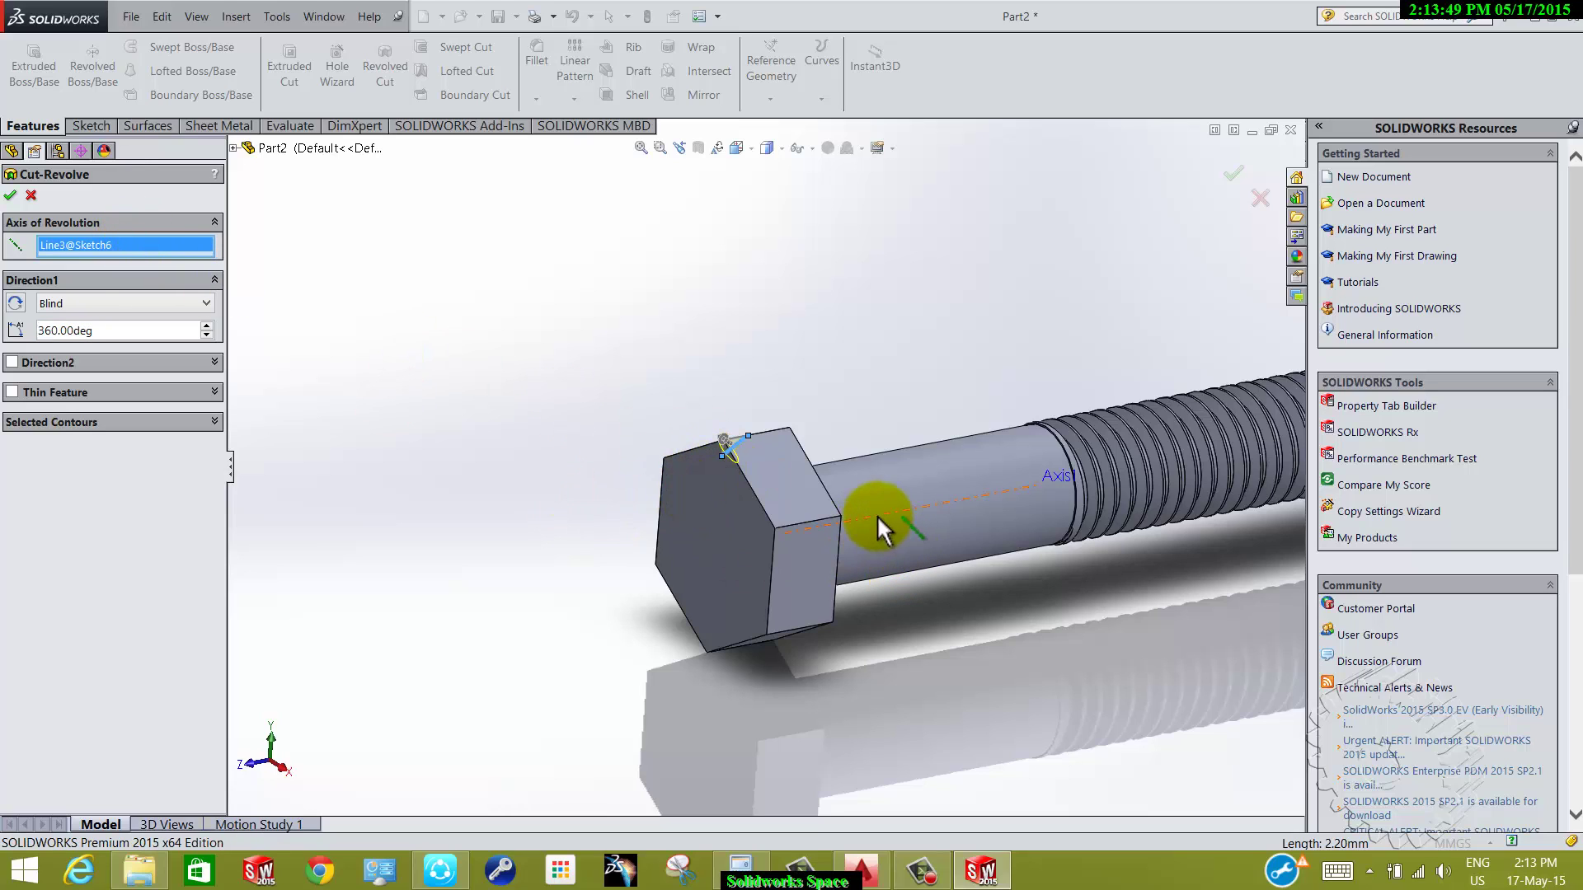
left_click(878, 527)
left_click(10, 196)
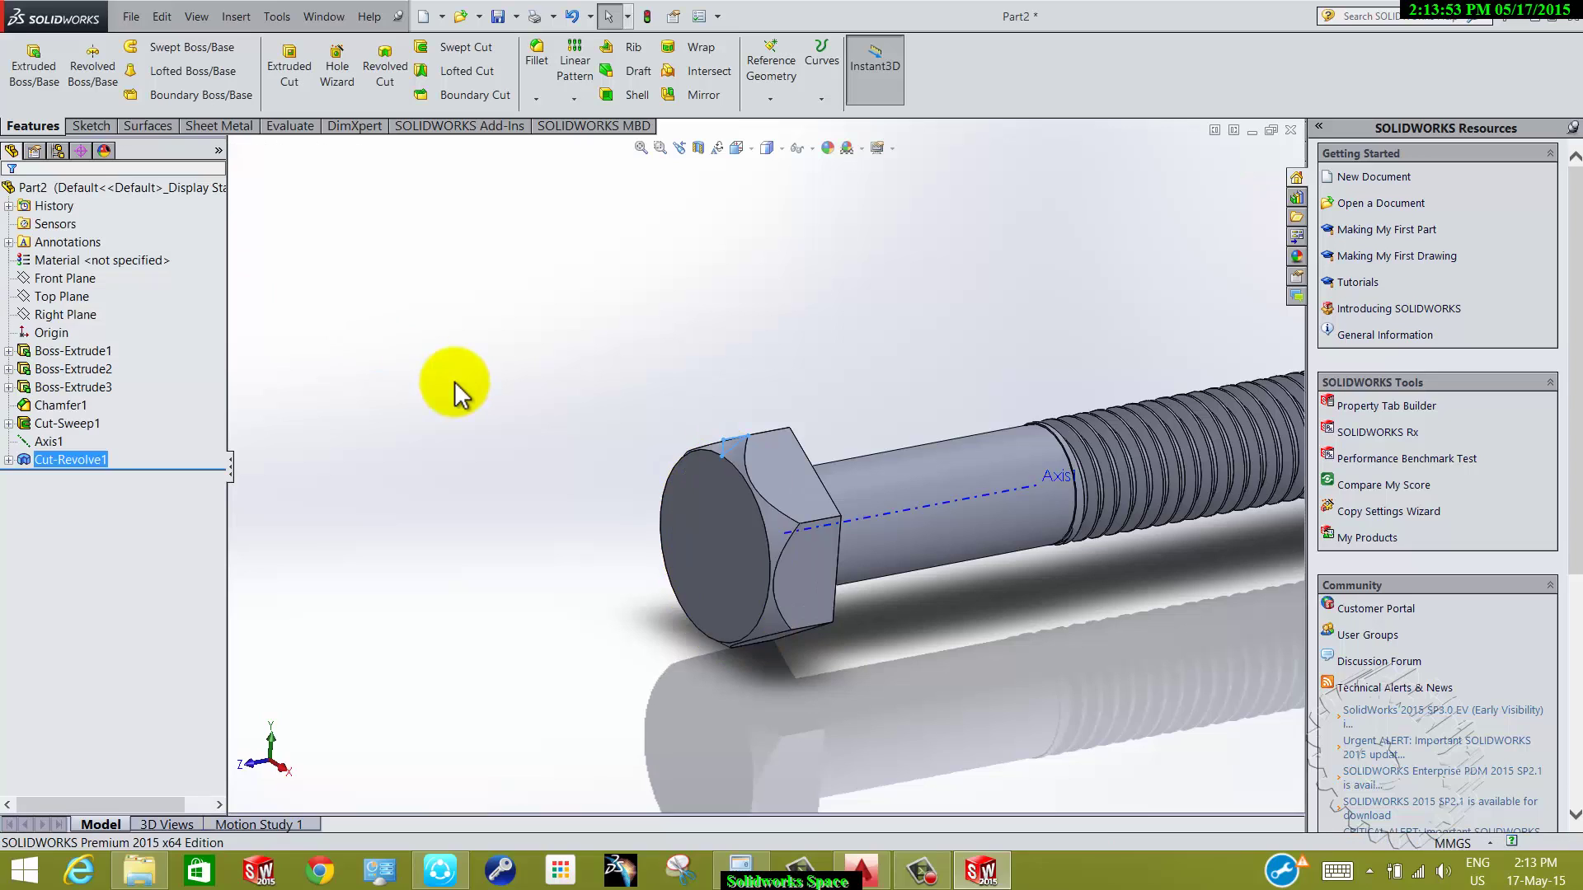
mouse_move(462, 445)
middle_mouse_down()
mouse_move(555, 491)
mouse_move(564, 422)
mouse_move(505, 320)
mouse_move(428, 255)
mouse_move(468, 252)
mouse_move(467, 351)
mouse_move(512, 519)
mouse_move(502, 413)
mouse_move(519, 367)
mouse_move(507, 504)
mouse_move(508, 484)
mouse_move(611, 646)
mouse_move(709, 537)
mouse_move(761, 614)
mouse_move(689, 559)
middle_mouse_up()
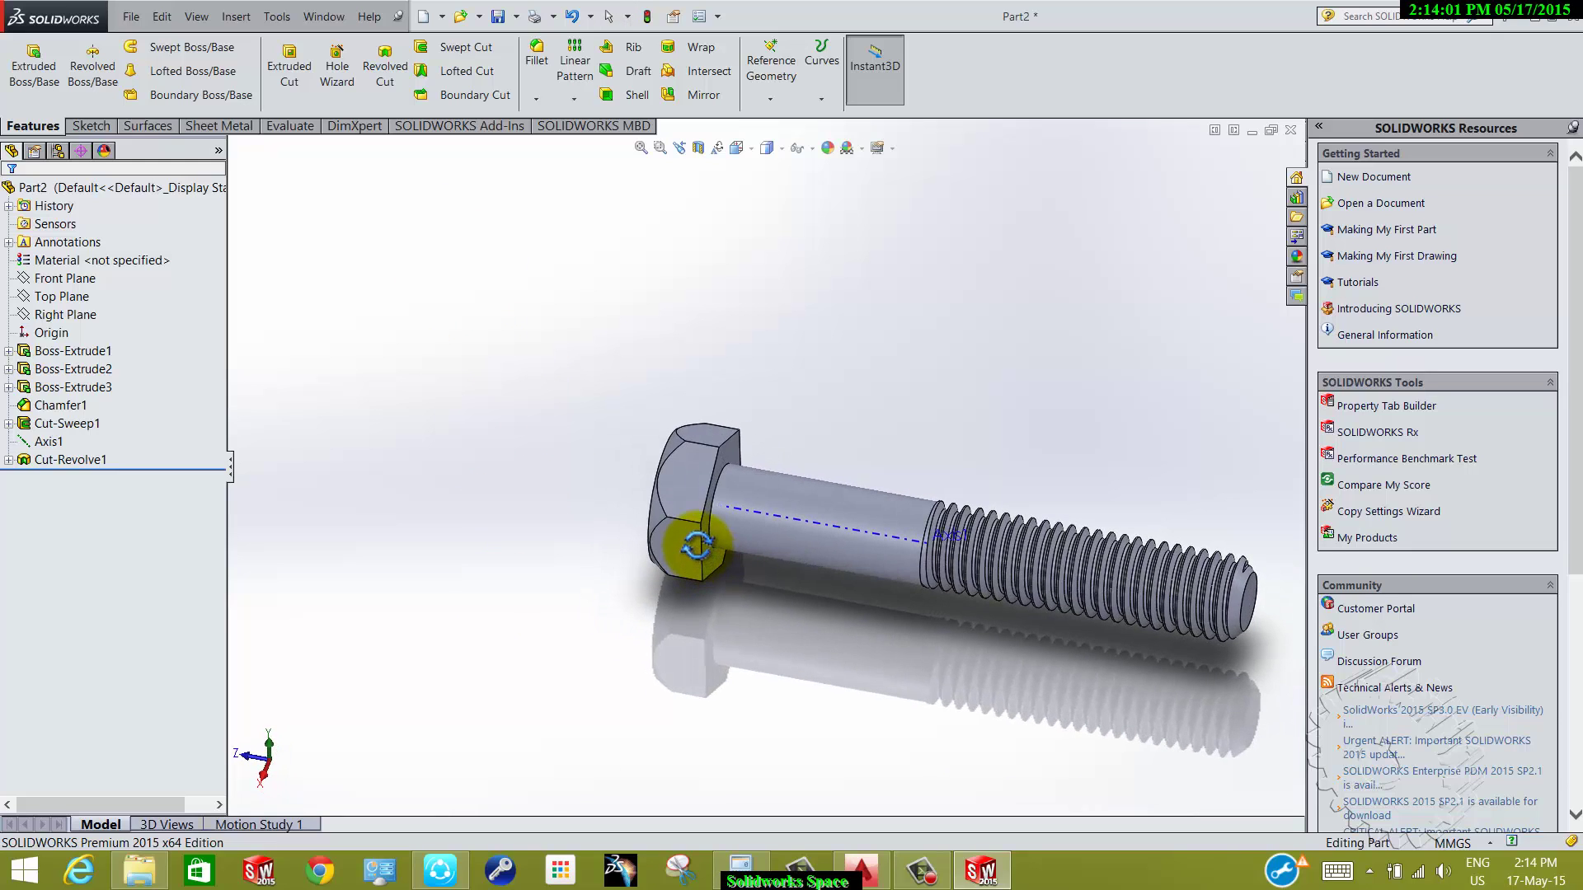
- Fillet the head-shank edge with a 0.5 mm radius instead of the initial 1 mm
left_click(536, 66)
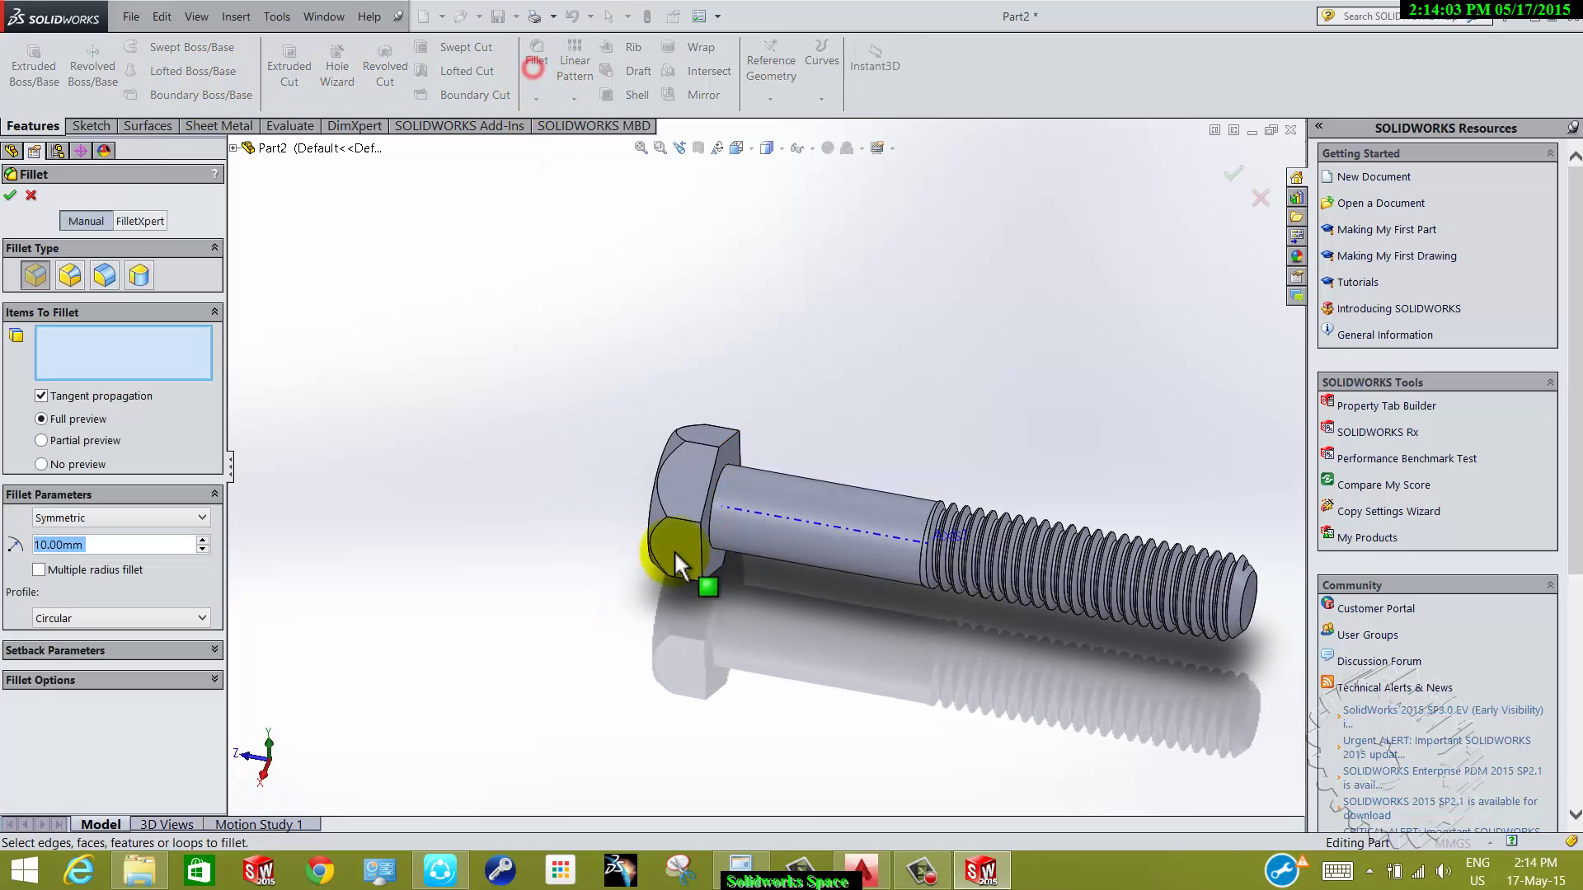
type("1")
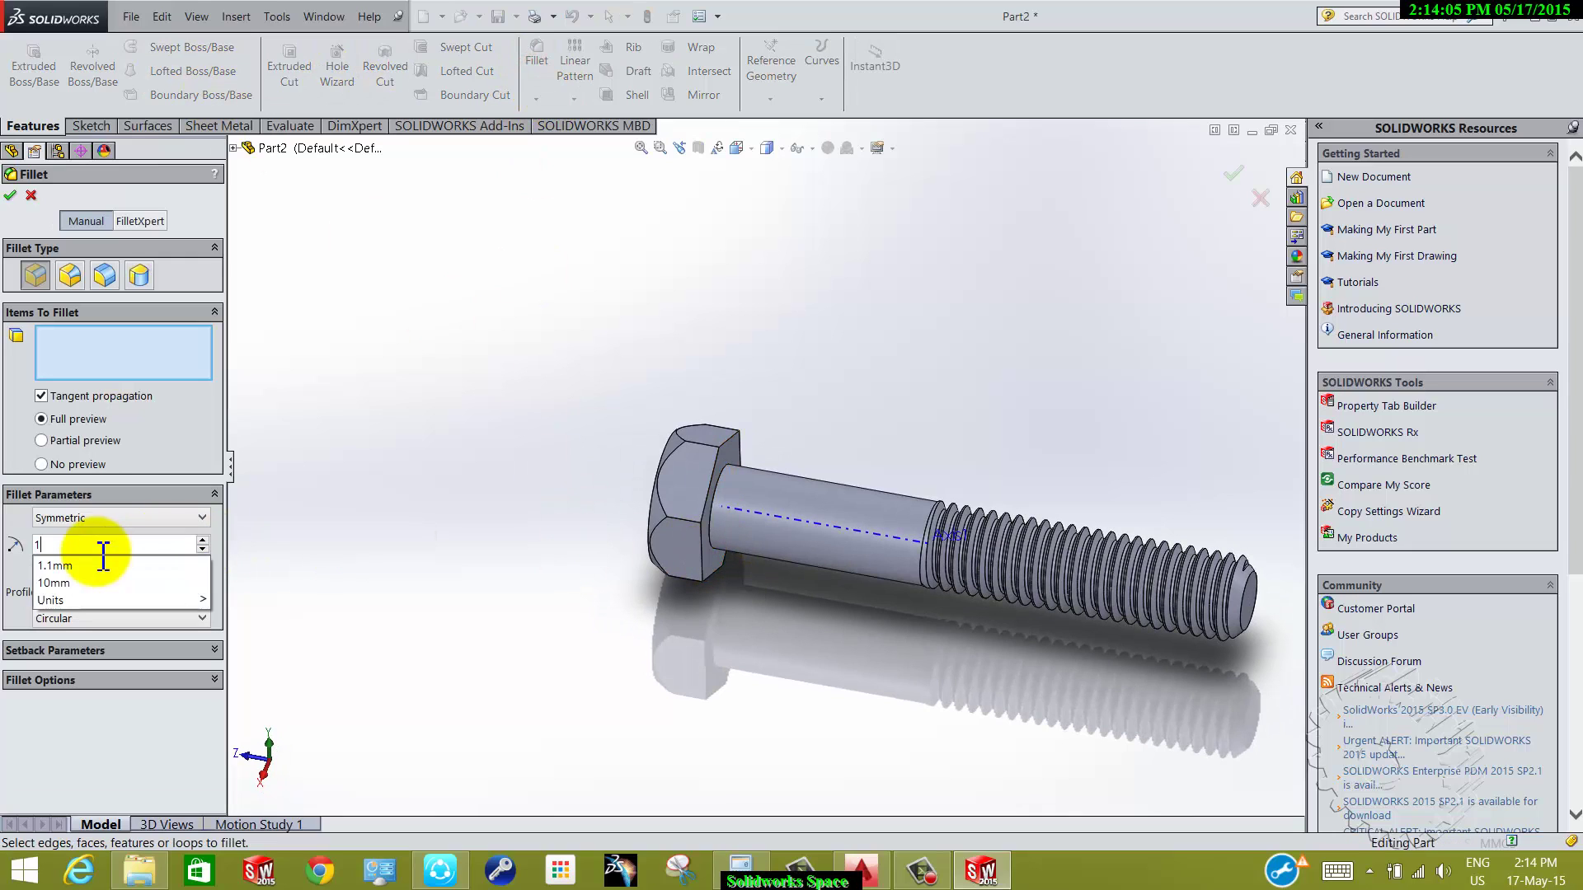
key("Return")
scroll(725, 536, "down", 2)
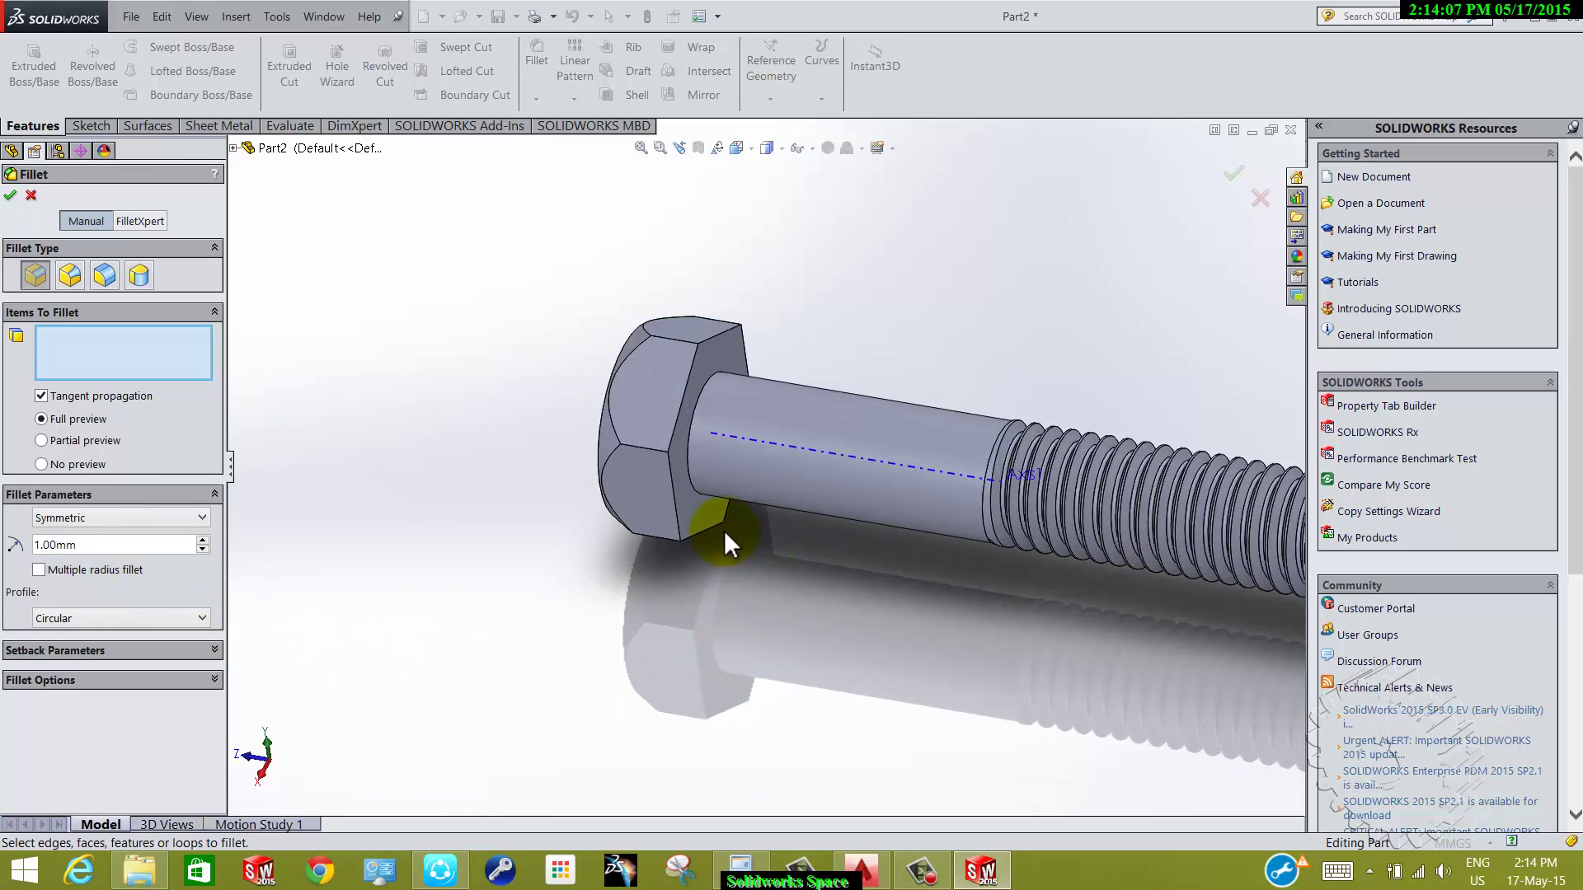
left_click(694, 497)
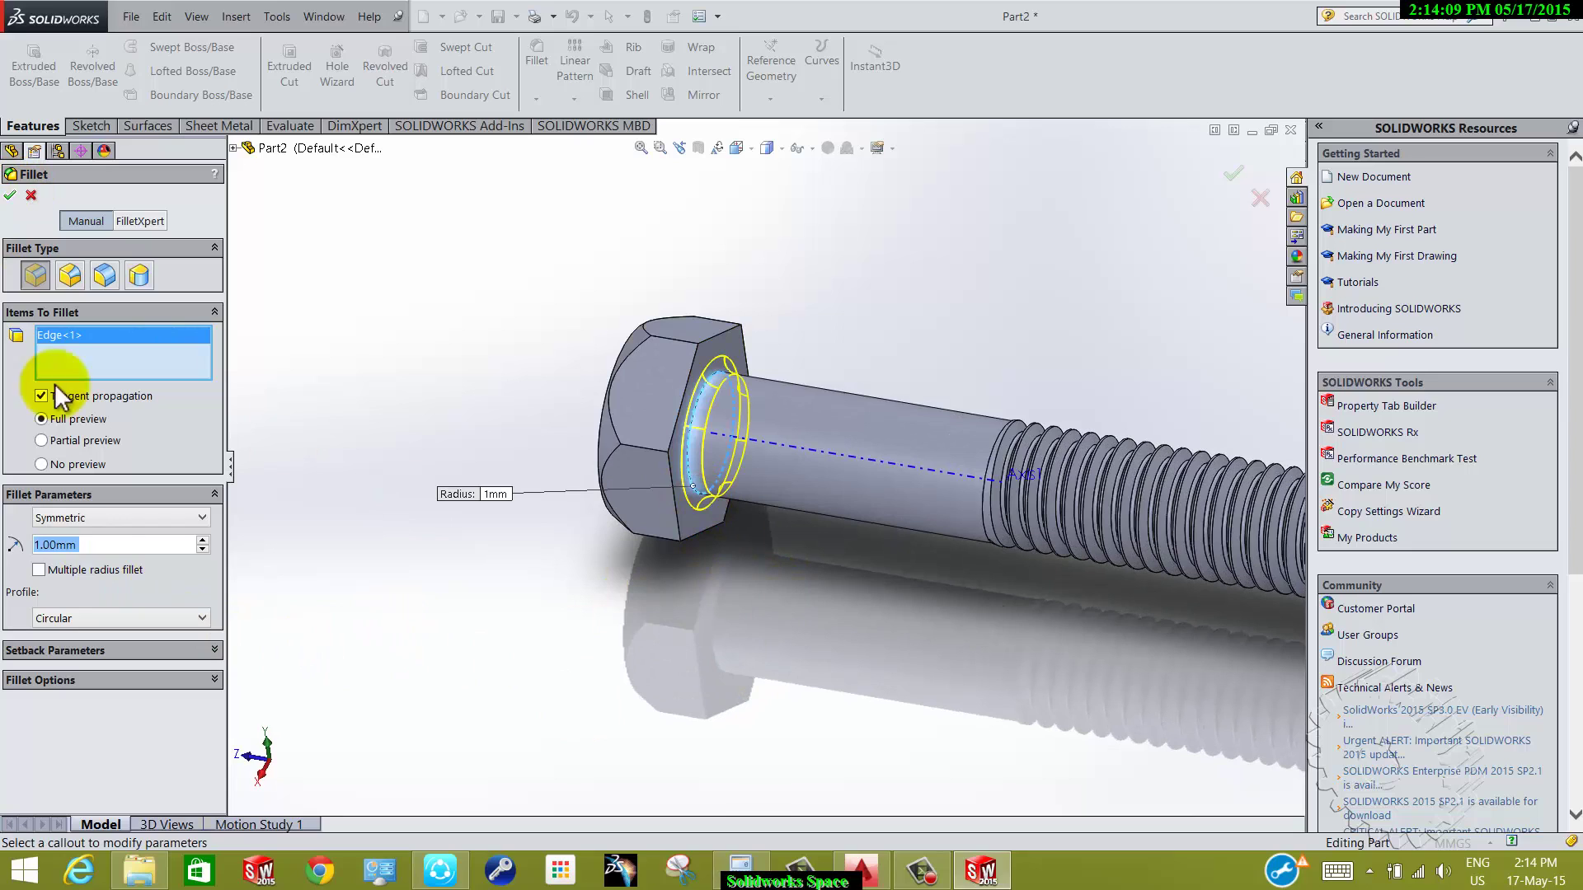
type("0.5")
key("Return")
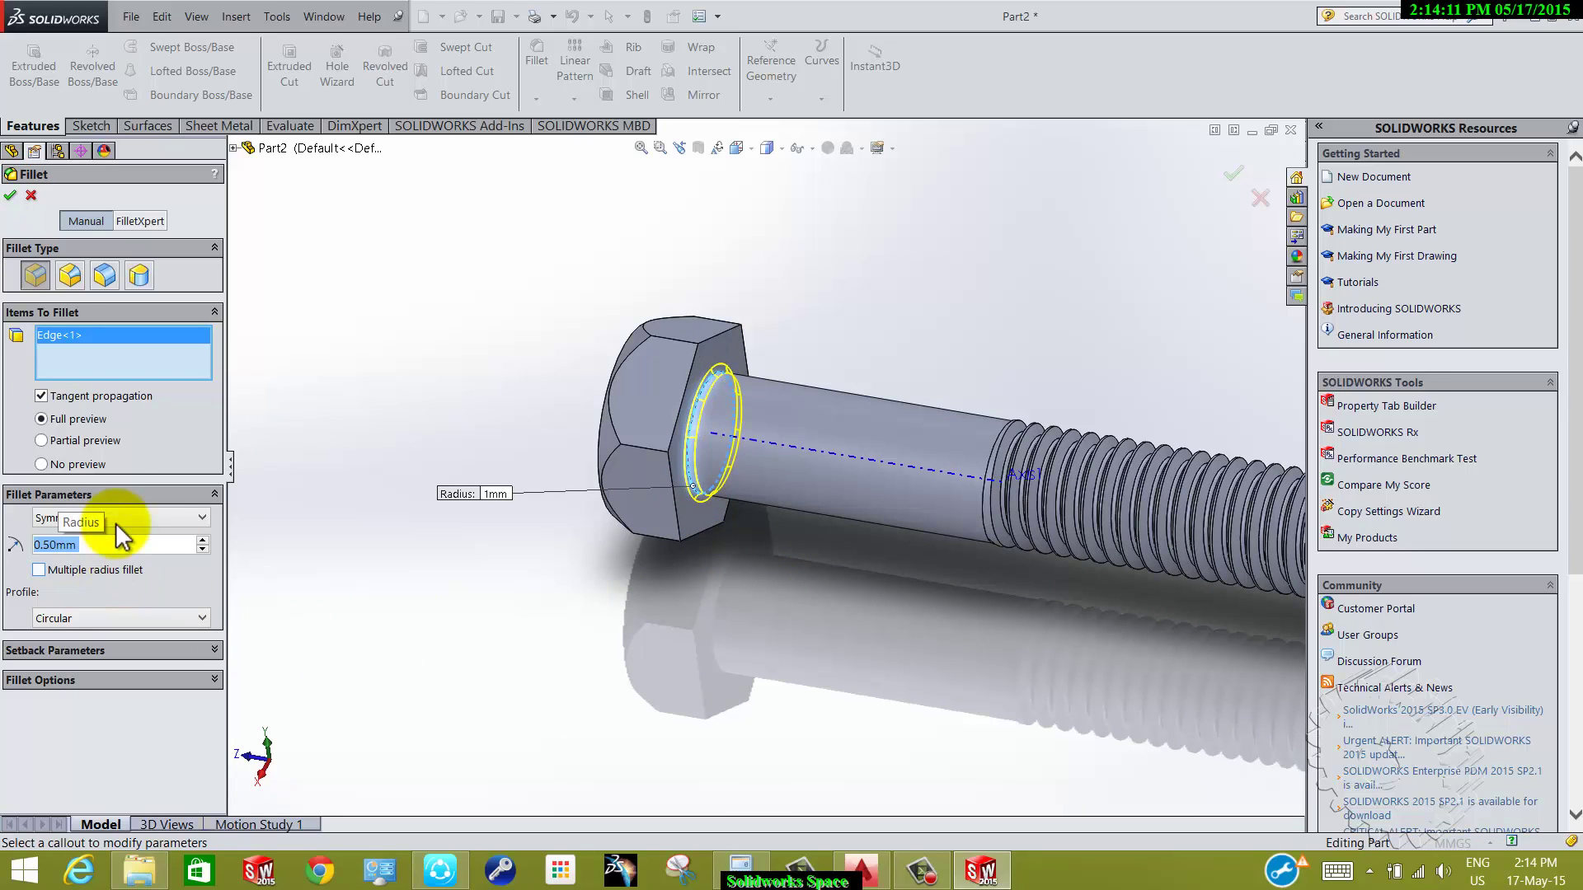
left_click(505, 462)
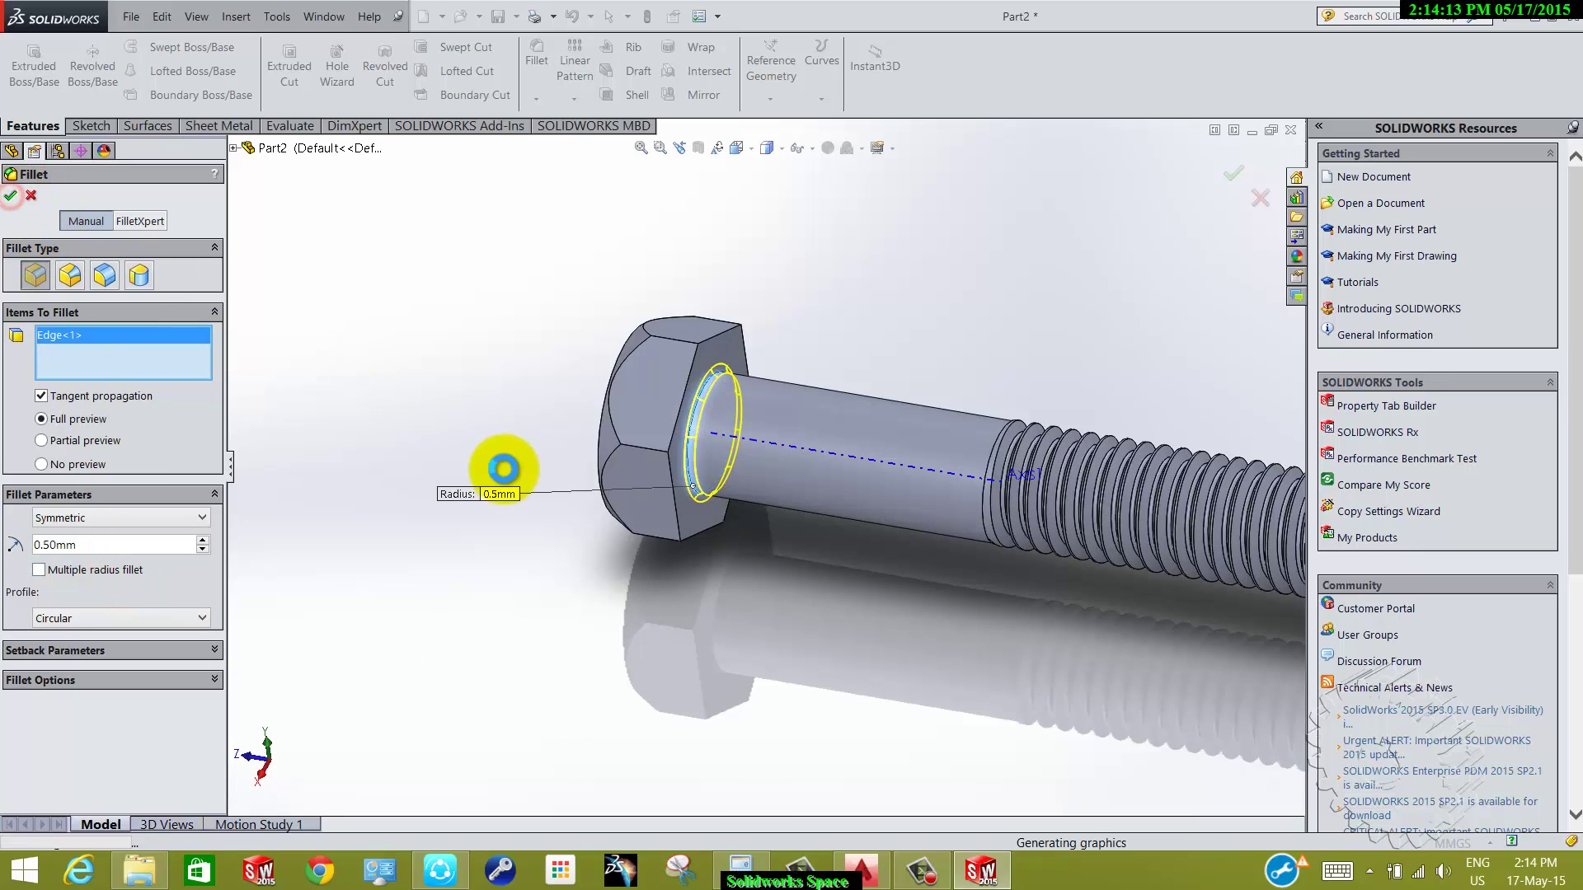
key("Return")
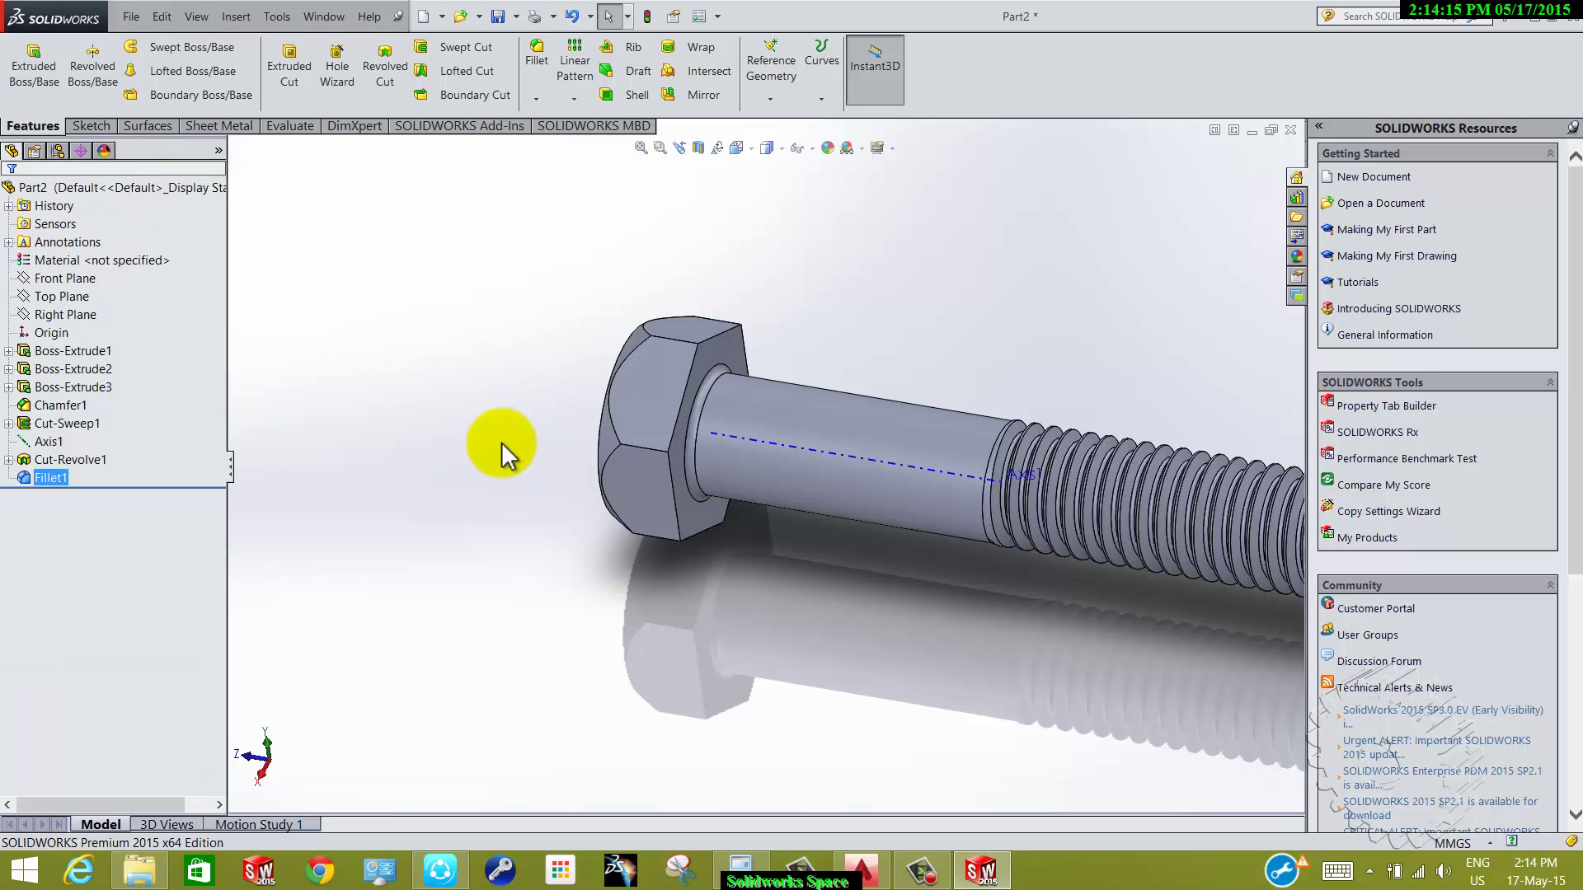
- Hide reference axis Axis1 and close the floating feature tree copy
middle_click(438, 393)
middle_click(438, 393)
middle_click_drag(438, 393, 544, 451)
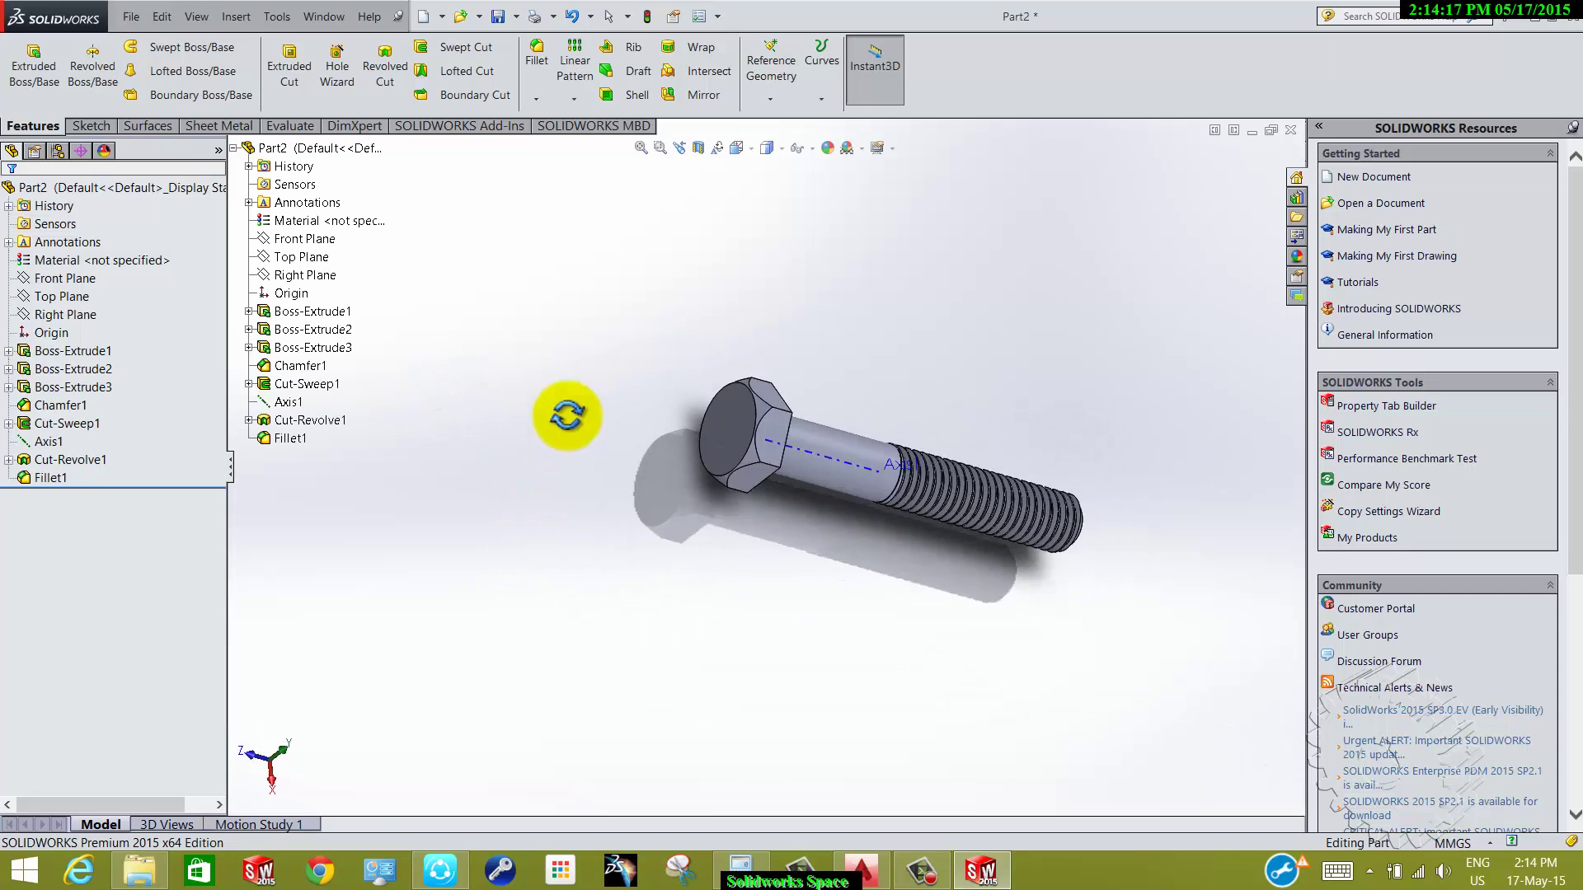
right_click(51, 442)
left_click(75, 427)
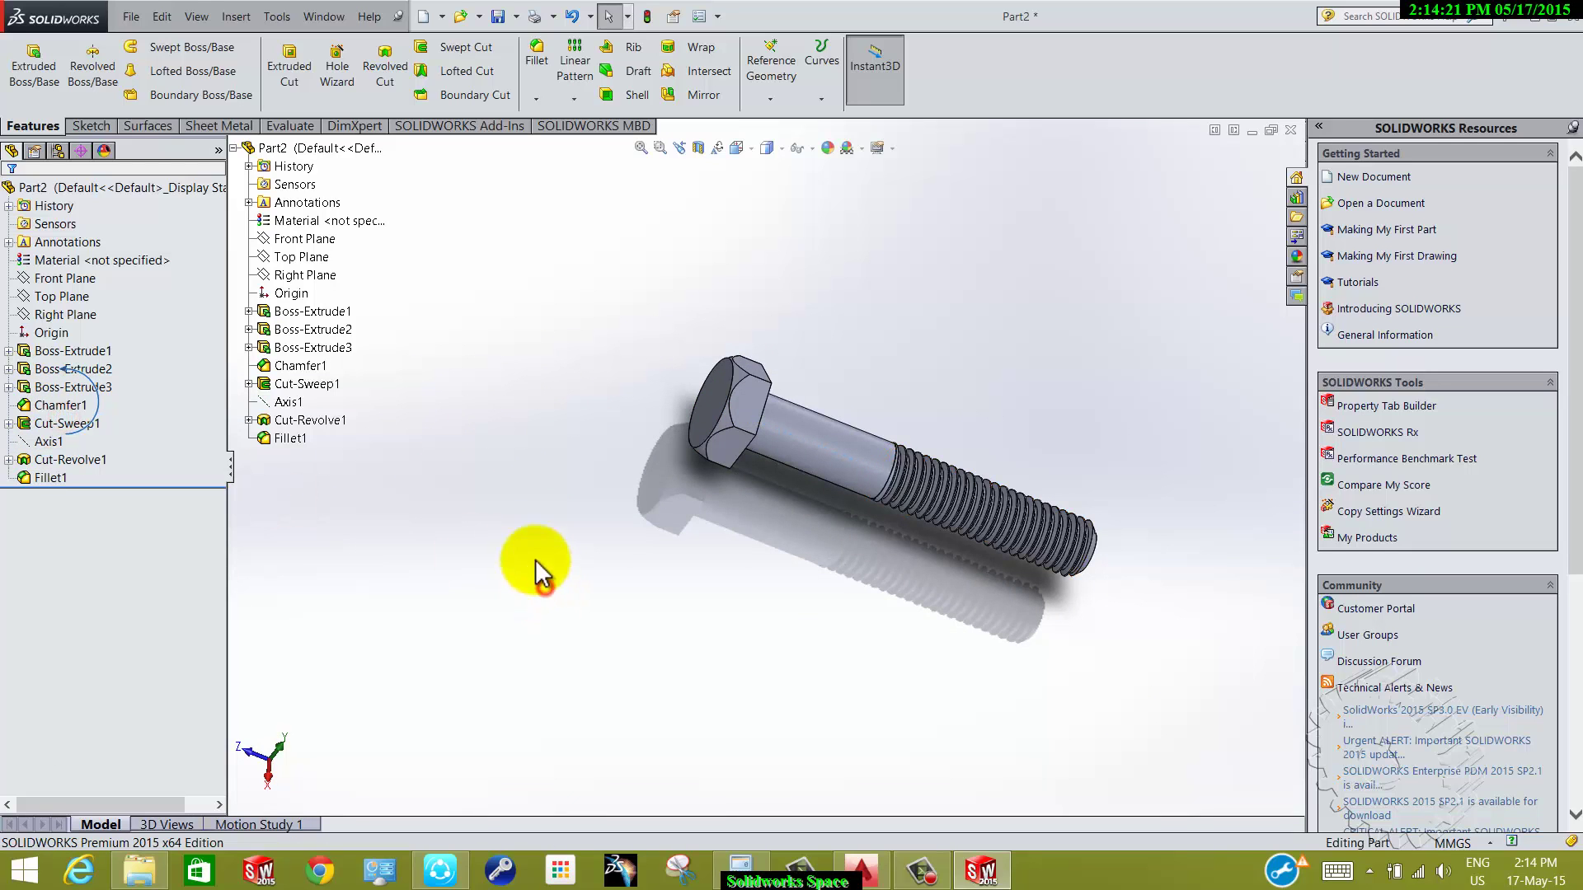
mouse_move(530, 565)
middle_mouse_down()
mouse_move(530, 523)
mouse_move(824, 470)
middle_mouse_up()
scroll(825, 470, "down", 2)
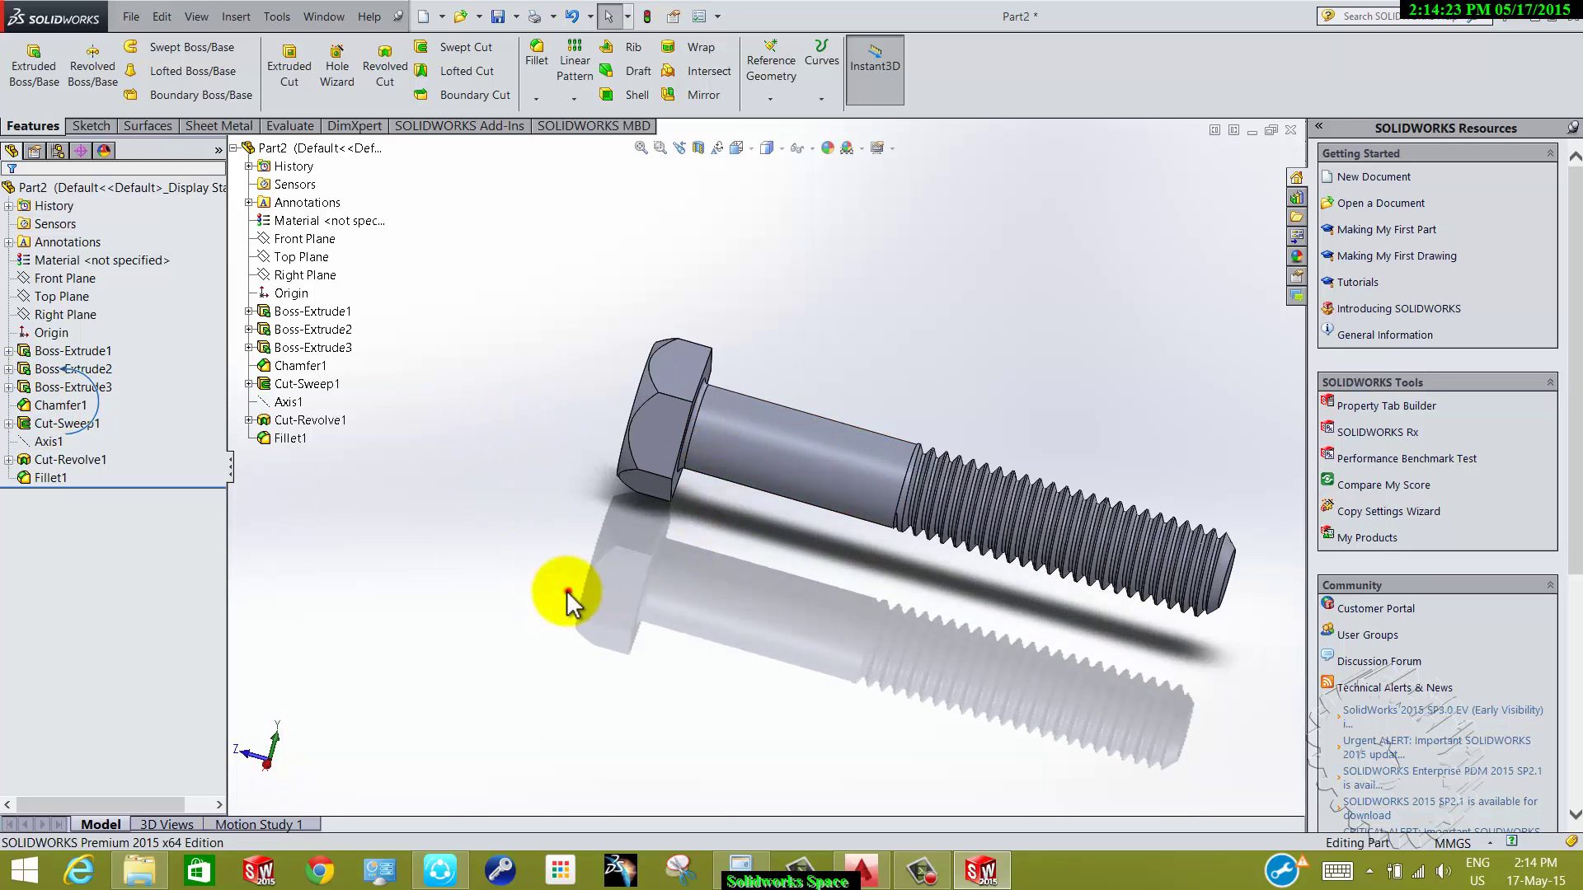
left_click(232, 148)
mouse_move(485, 432)
middle_mouse_down()
mouse_move(674, 468)
mouse_move(779, 421)
mouse_move(748, 387)
mouse_move(824, 434)
mouse_move(725, 447)
mouse_move(753, 272)
mouse_move(742, 399)
mouse_move(855, 488)
mouse_move(863, 379)
mouse_move(742, 474)
mouse_move(740, 508)
mouse_move(741, 433)
mouse_move(742, 498)
middle_mouse_up()
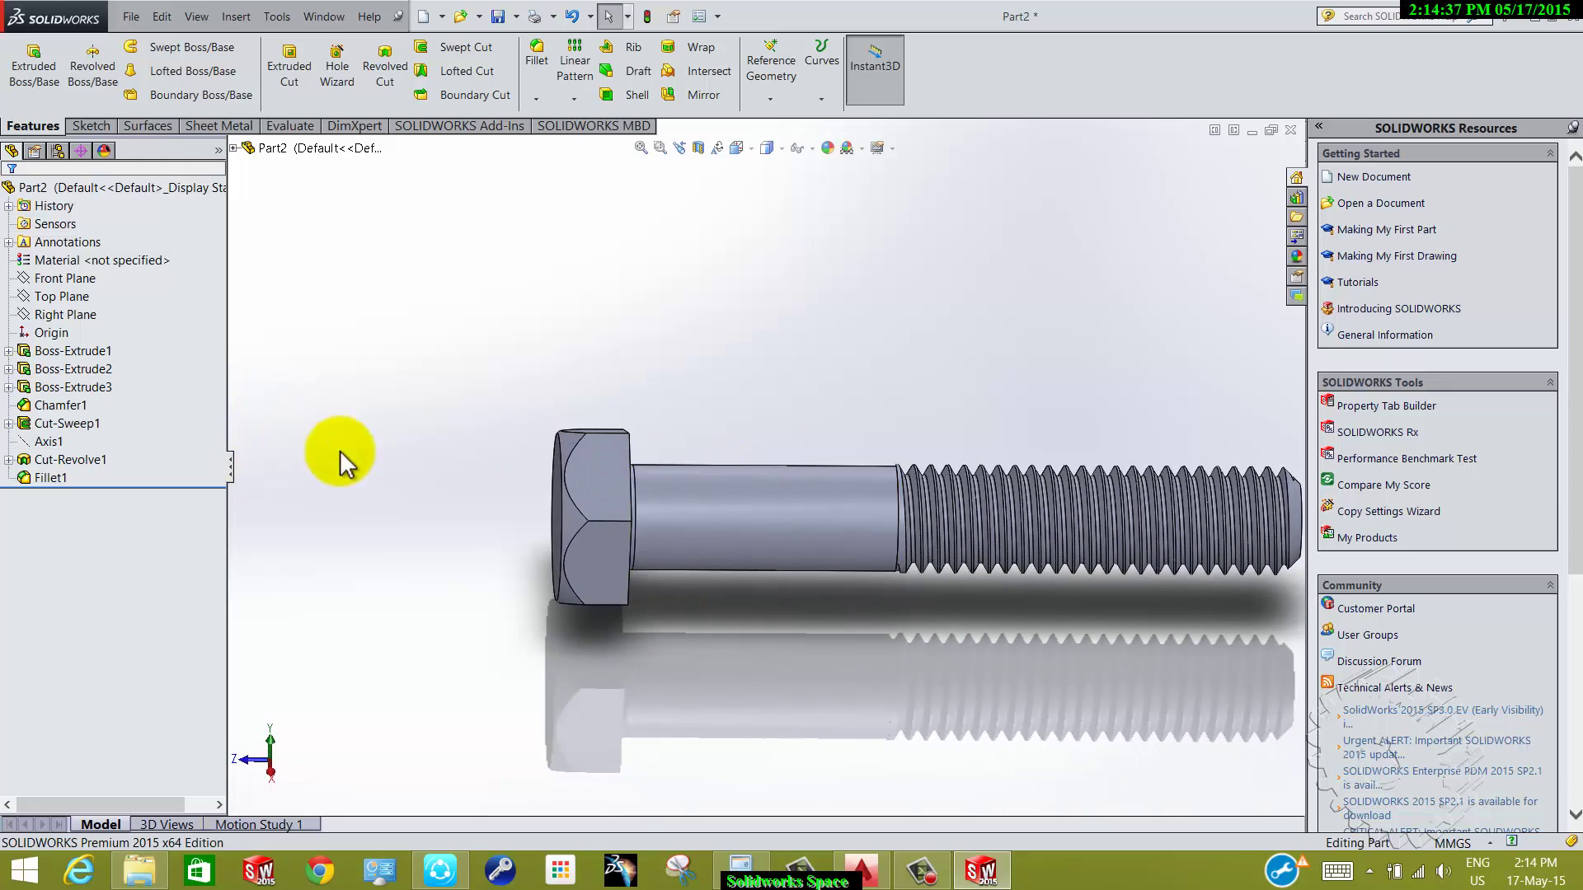
- Show the bolt in Front view, then Right view, and zoom in
left_click(741, 150)
left_click(766, 222)
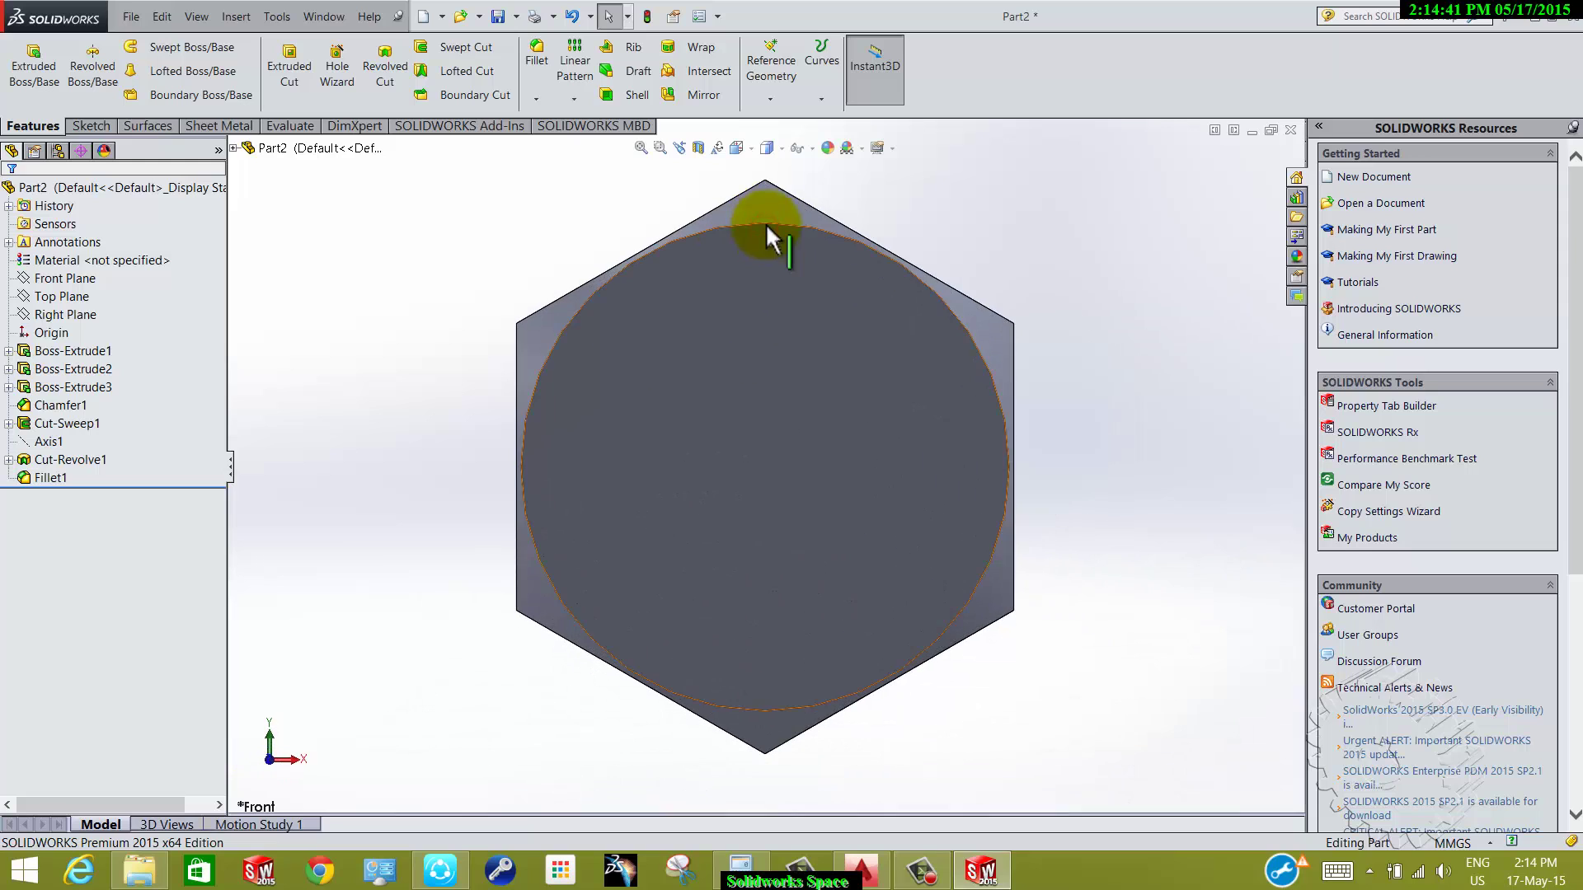
left_click(737, 149)
left_click(799, 227)
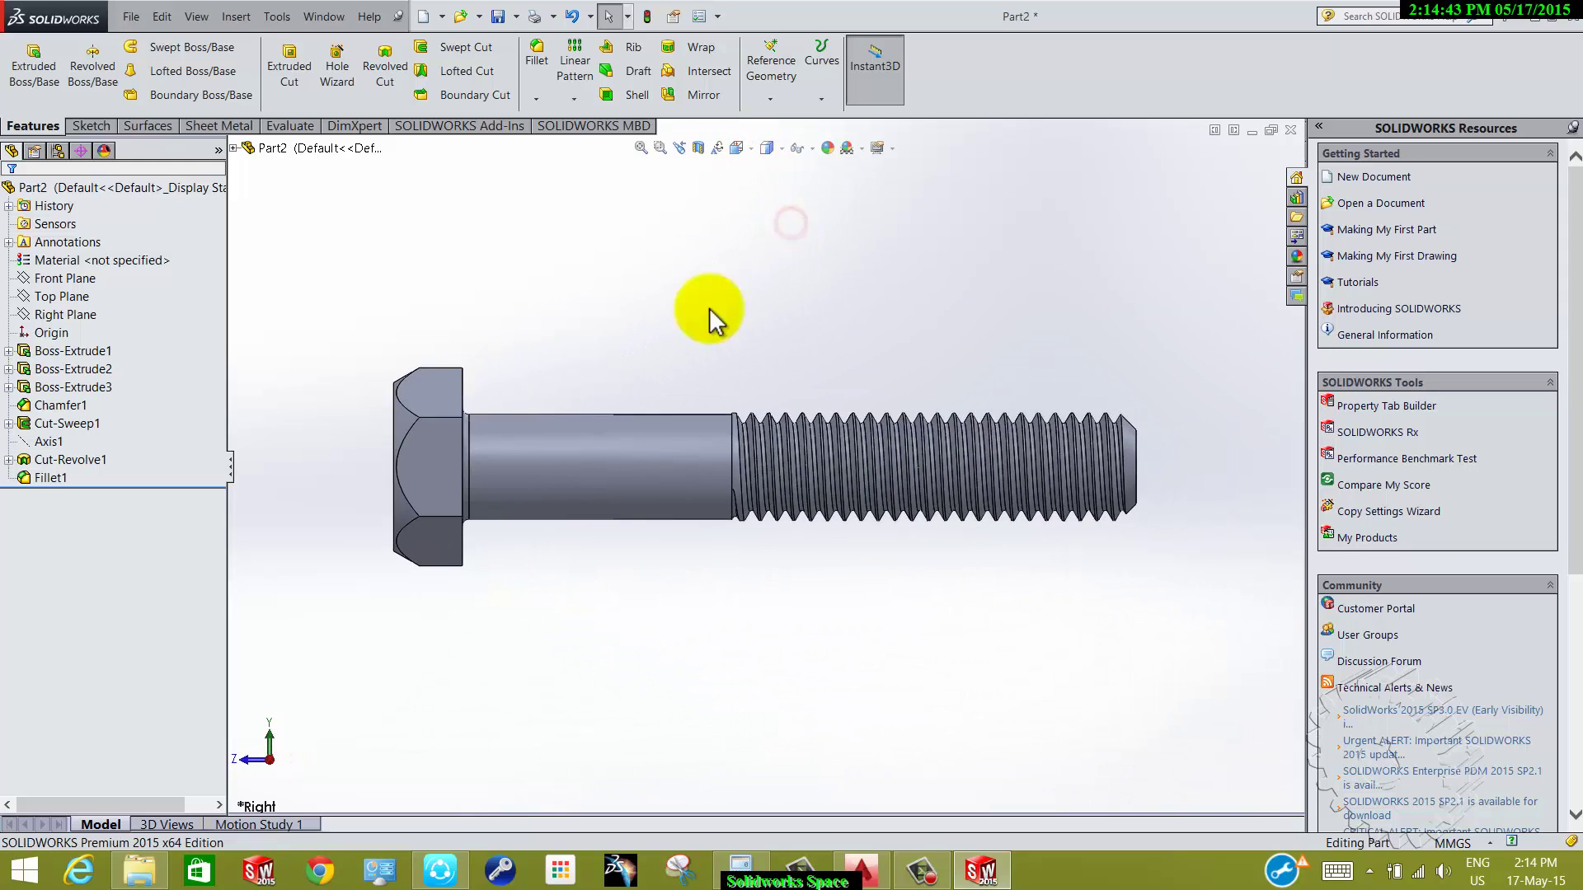
scroll(382, 405, "down", 1)
scroll(364, 453, "down", 1)
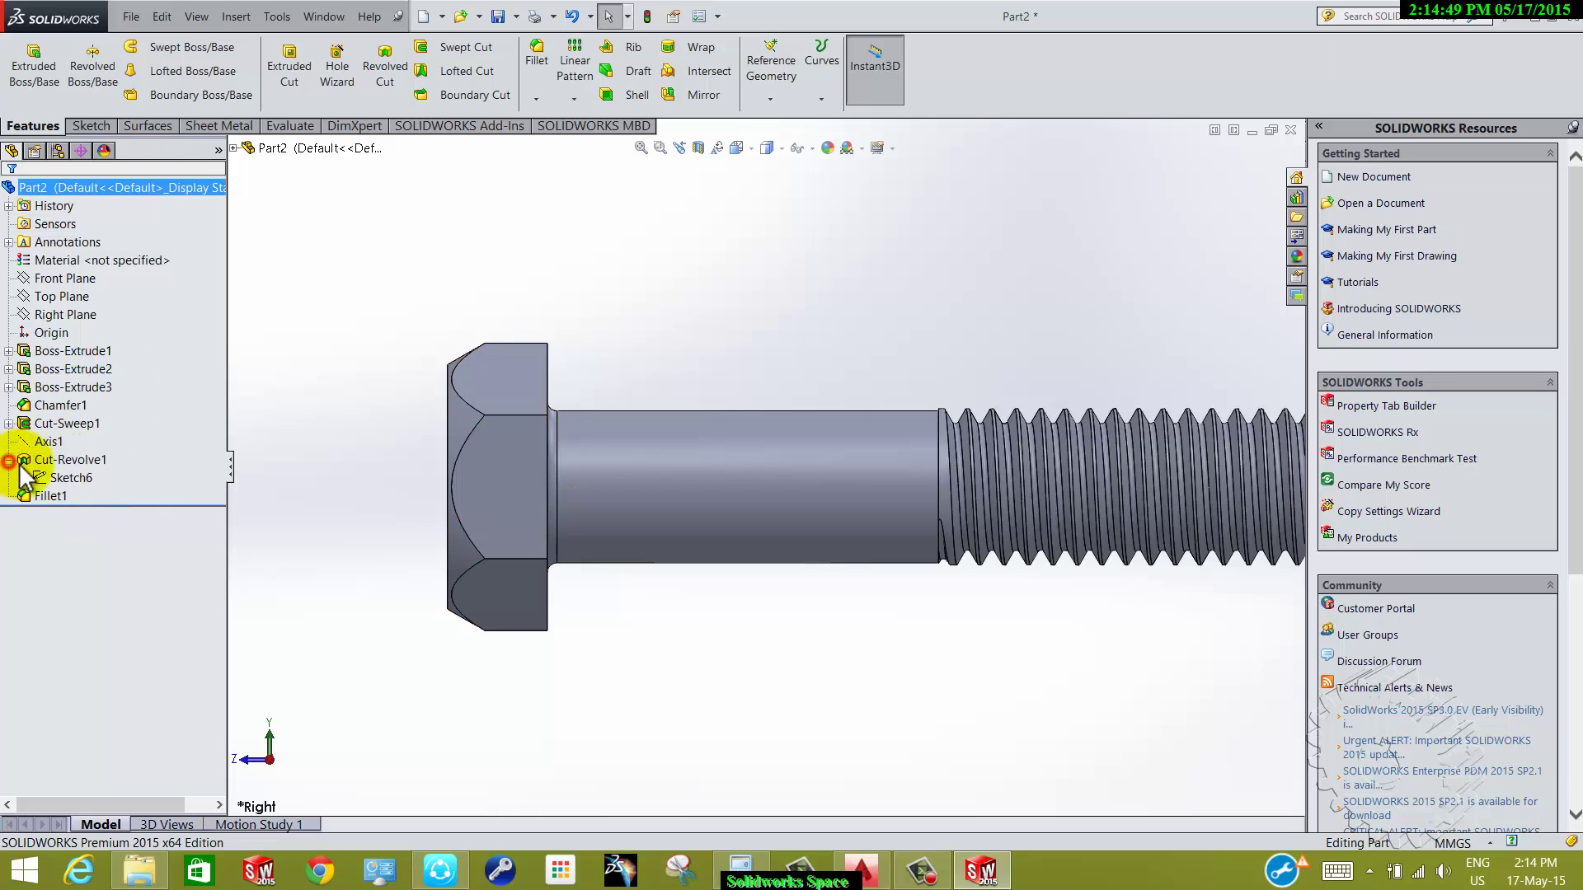
- Edit Sketch6 and delete its 30° chamfer angle dimension
right_click(50, 474)
left_click(60, 427)
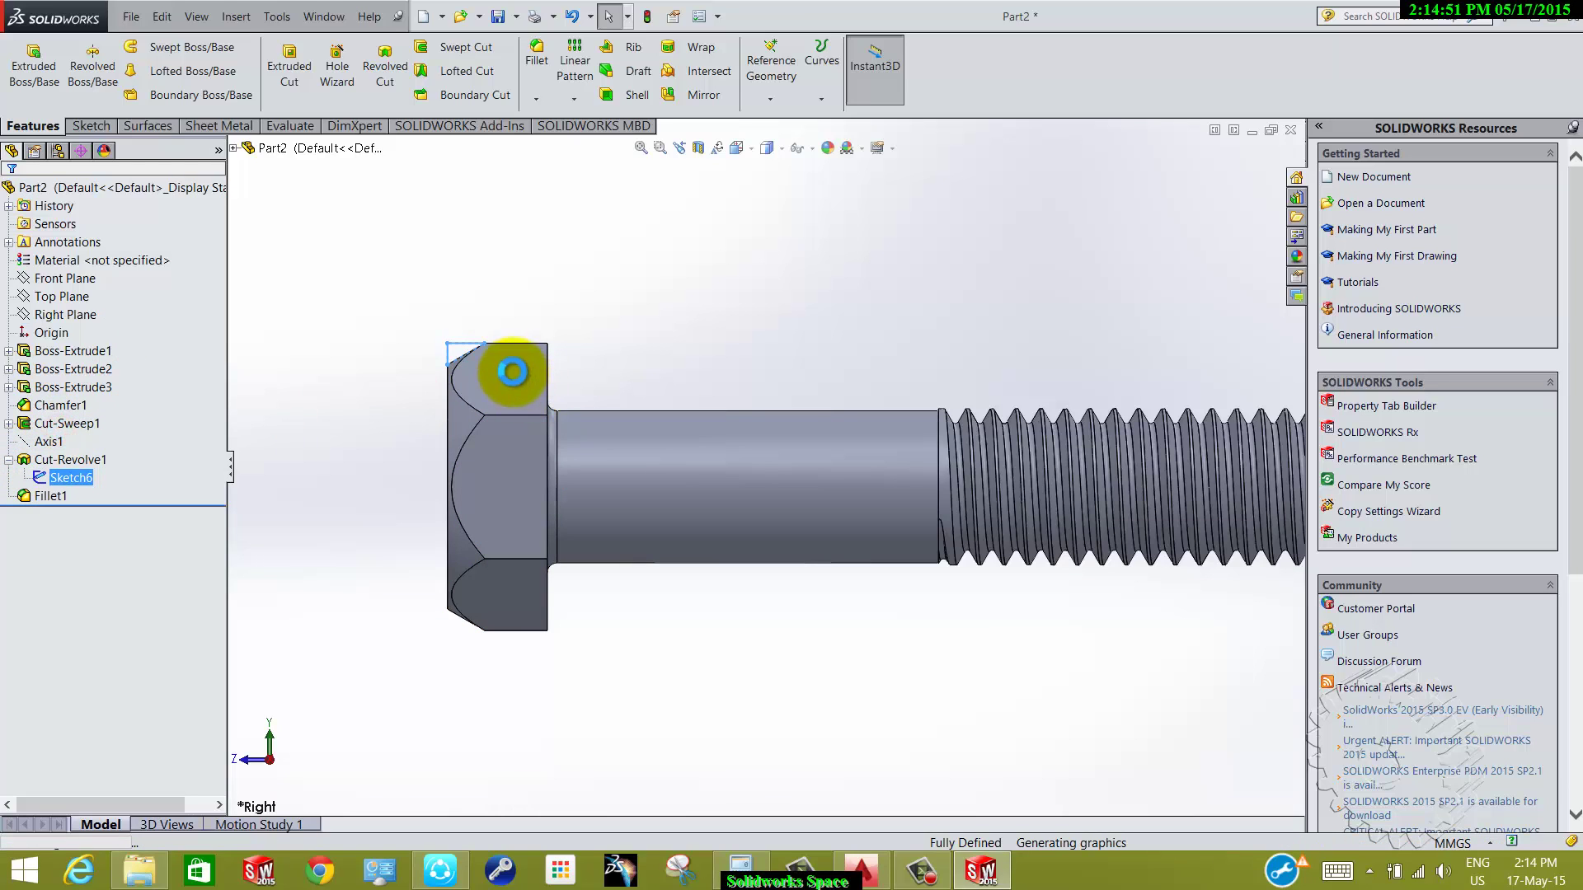
scroll(453, 353, "down", 3)
scroll(699, 378, "down", 2)
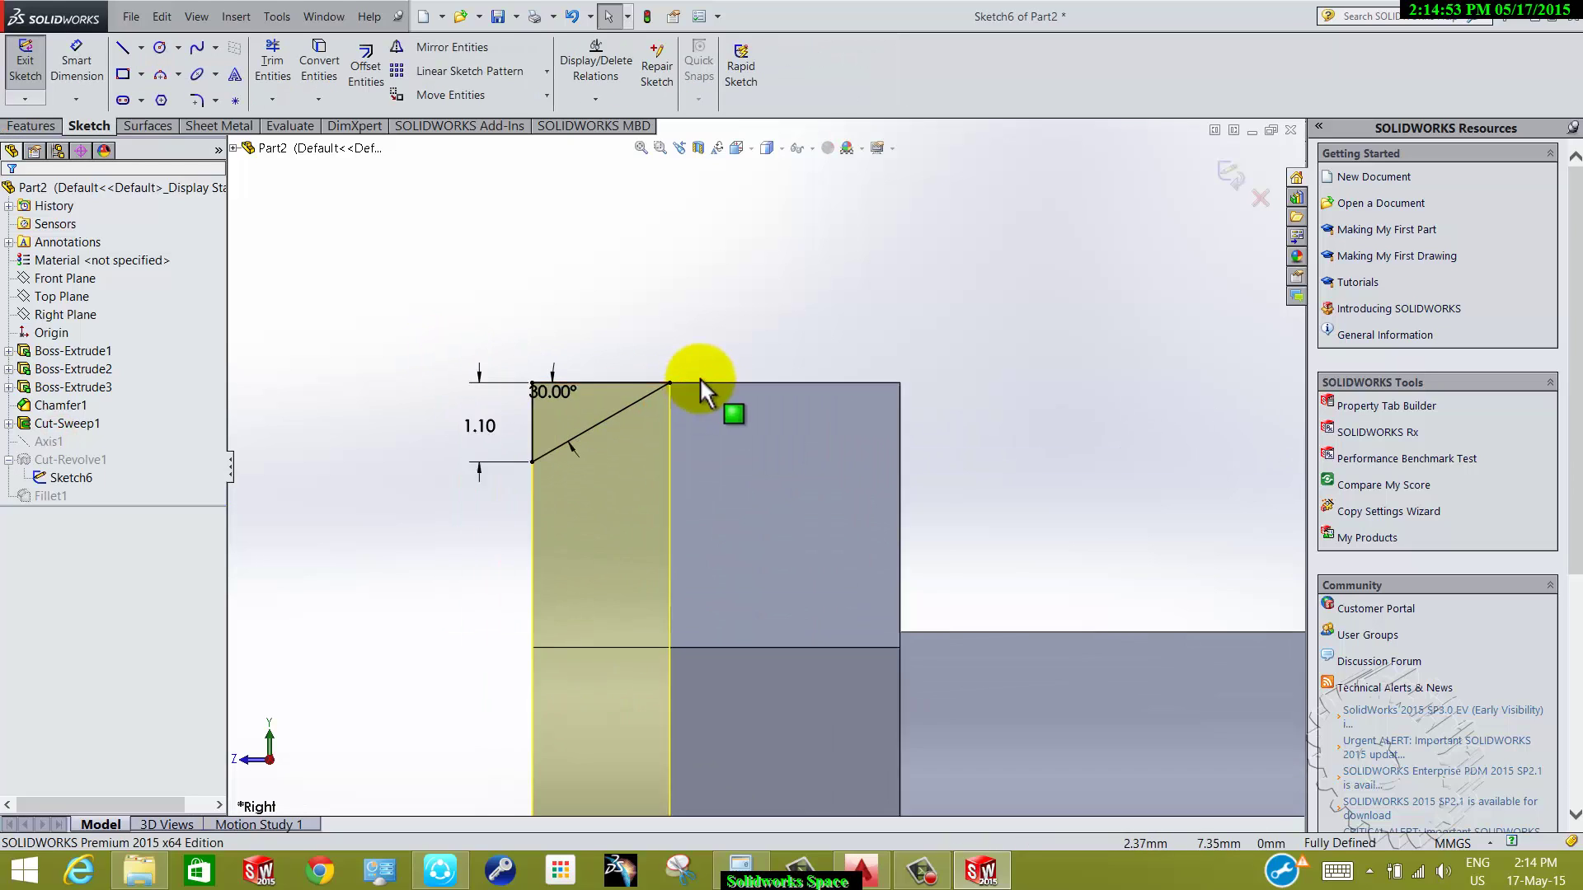
scroll(626, 408, "down", 1)
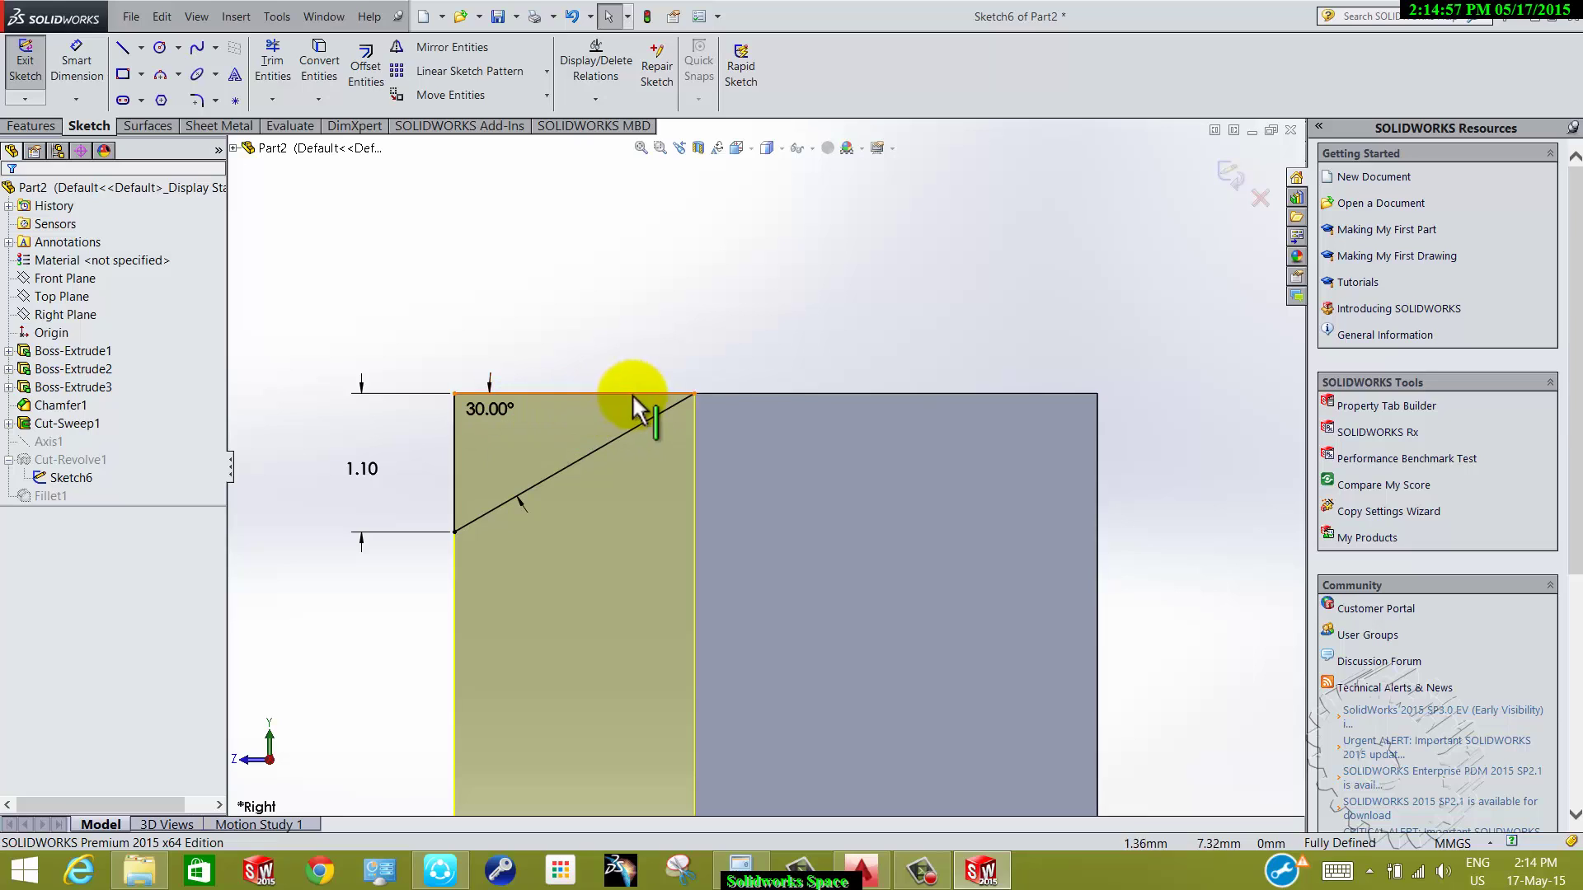
left_click(480, 407)
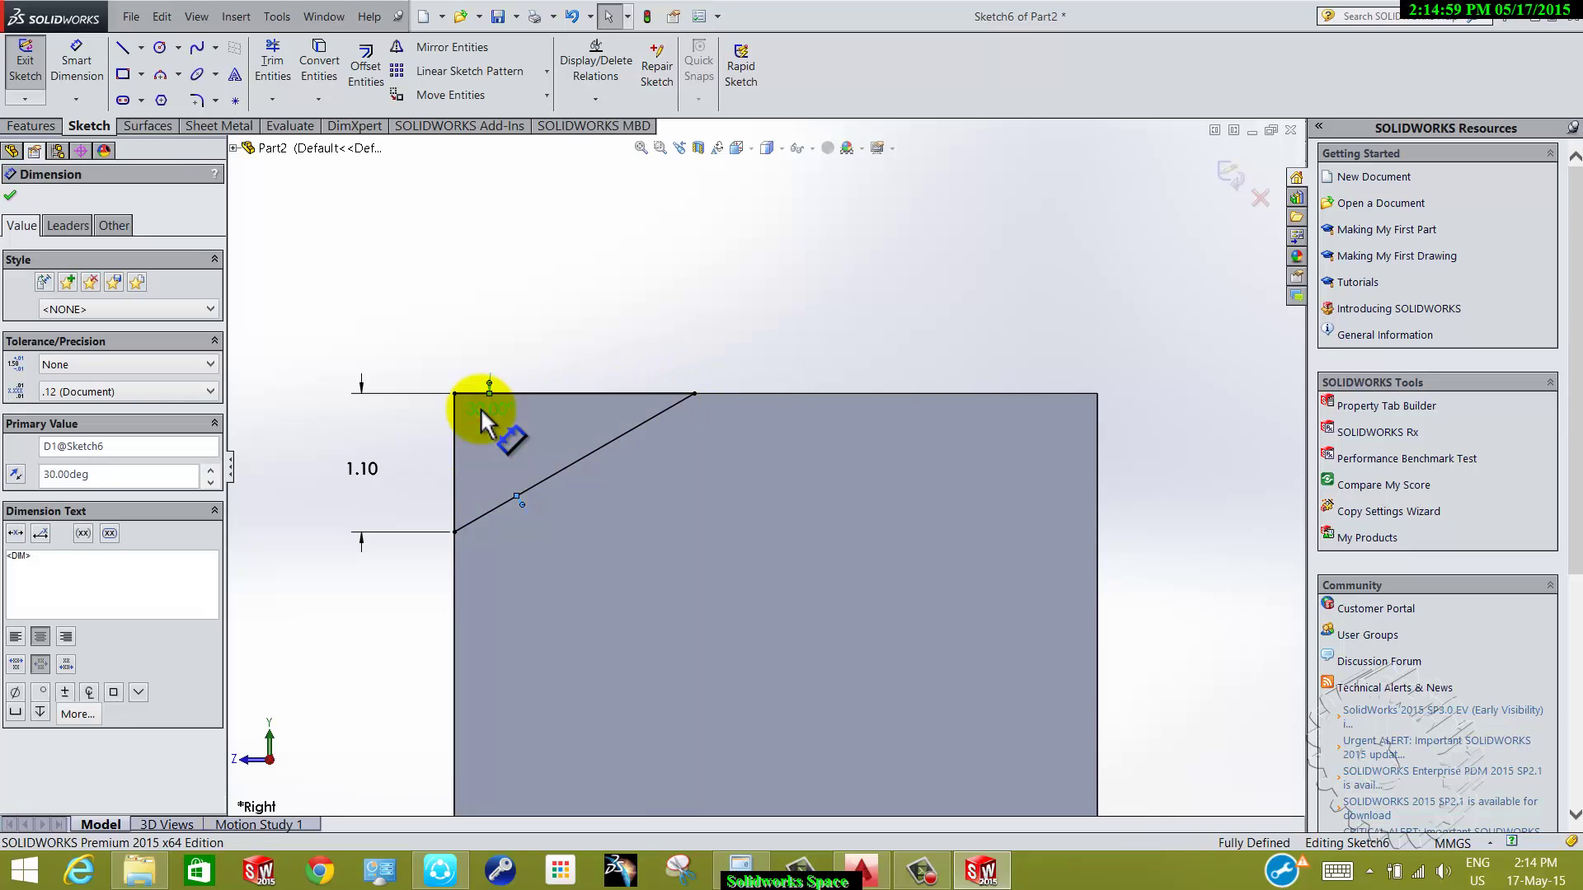
key("Delete")
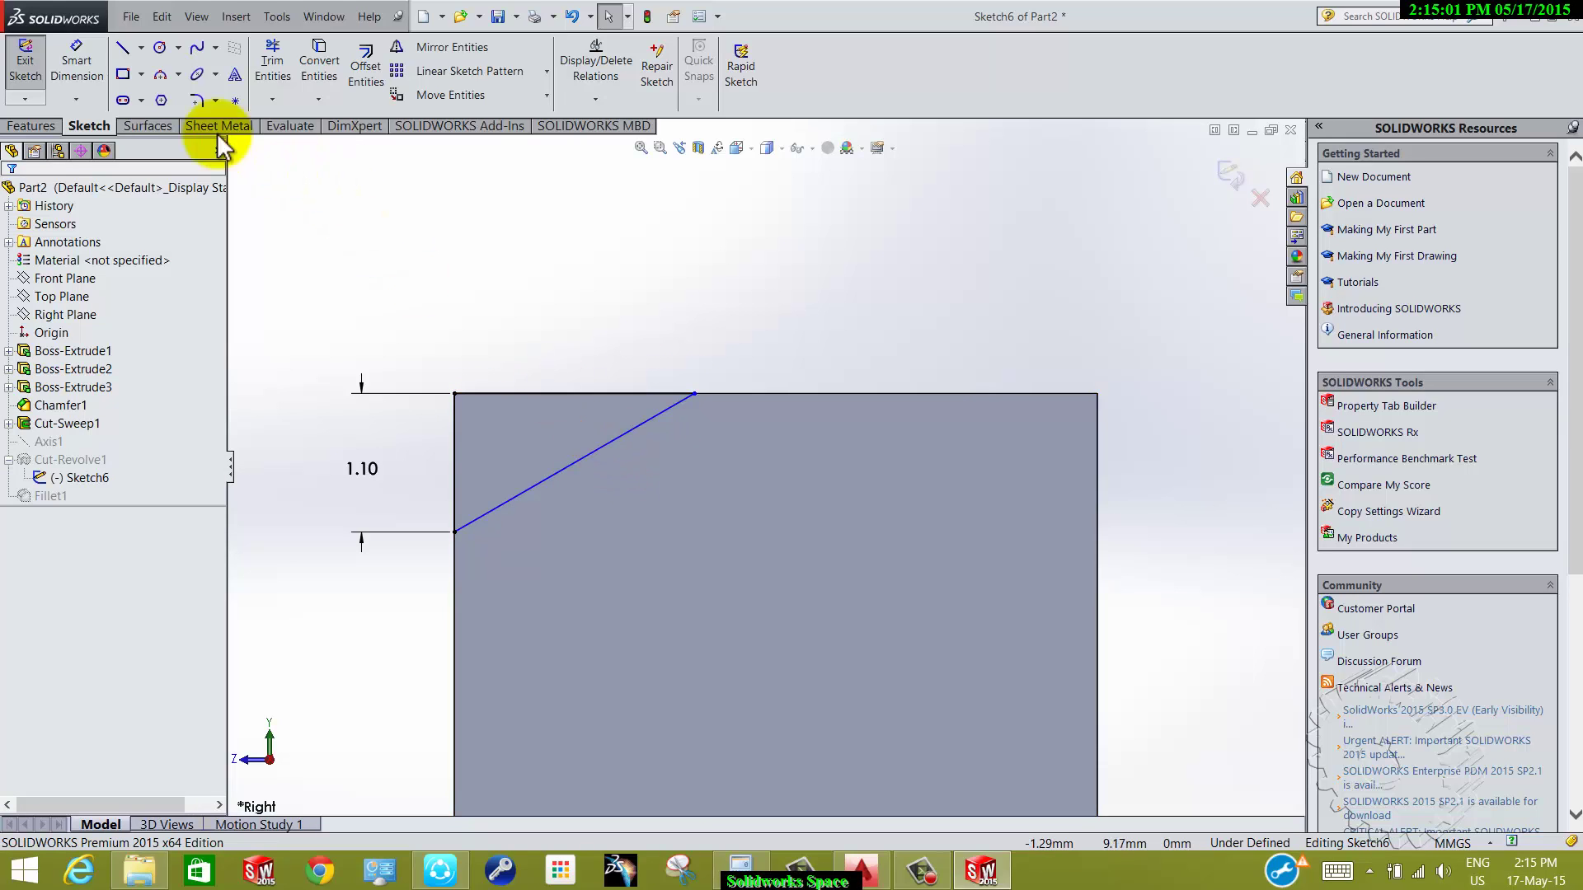
- Dimension the chamfer triangle's top edge (entered as 1.2) and exit the sketch to rebuild
left_click(80, 72)
left_click(582, 393)
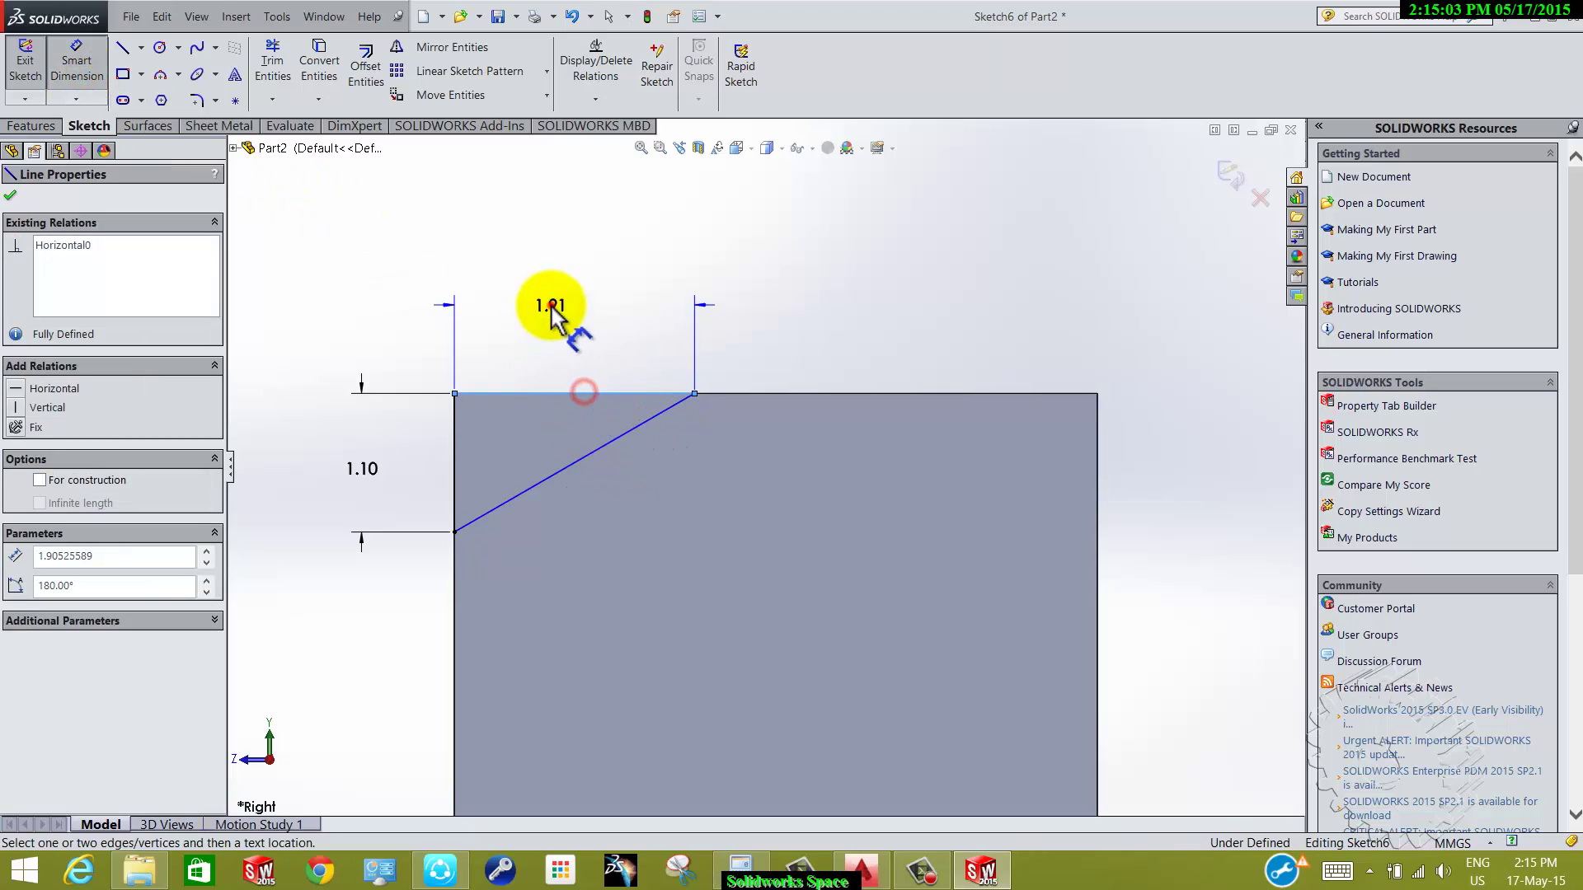
left_click(551, 310)
type("1.2")
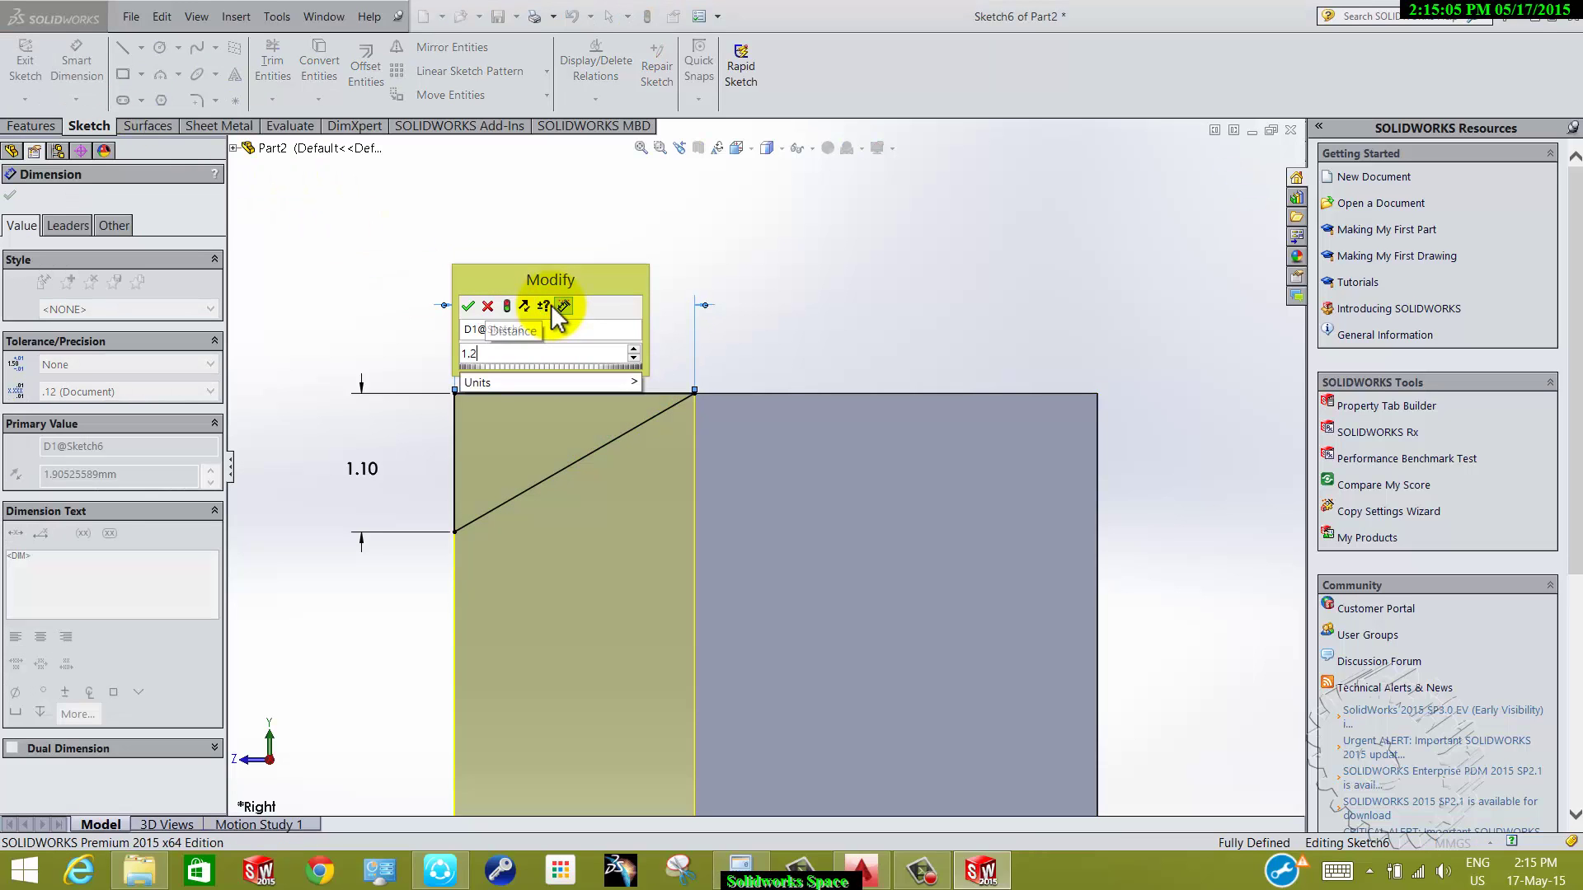
key("Return")
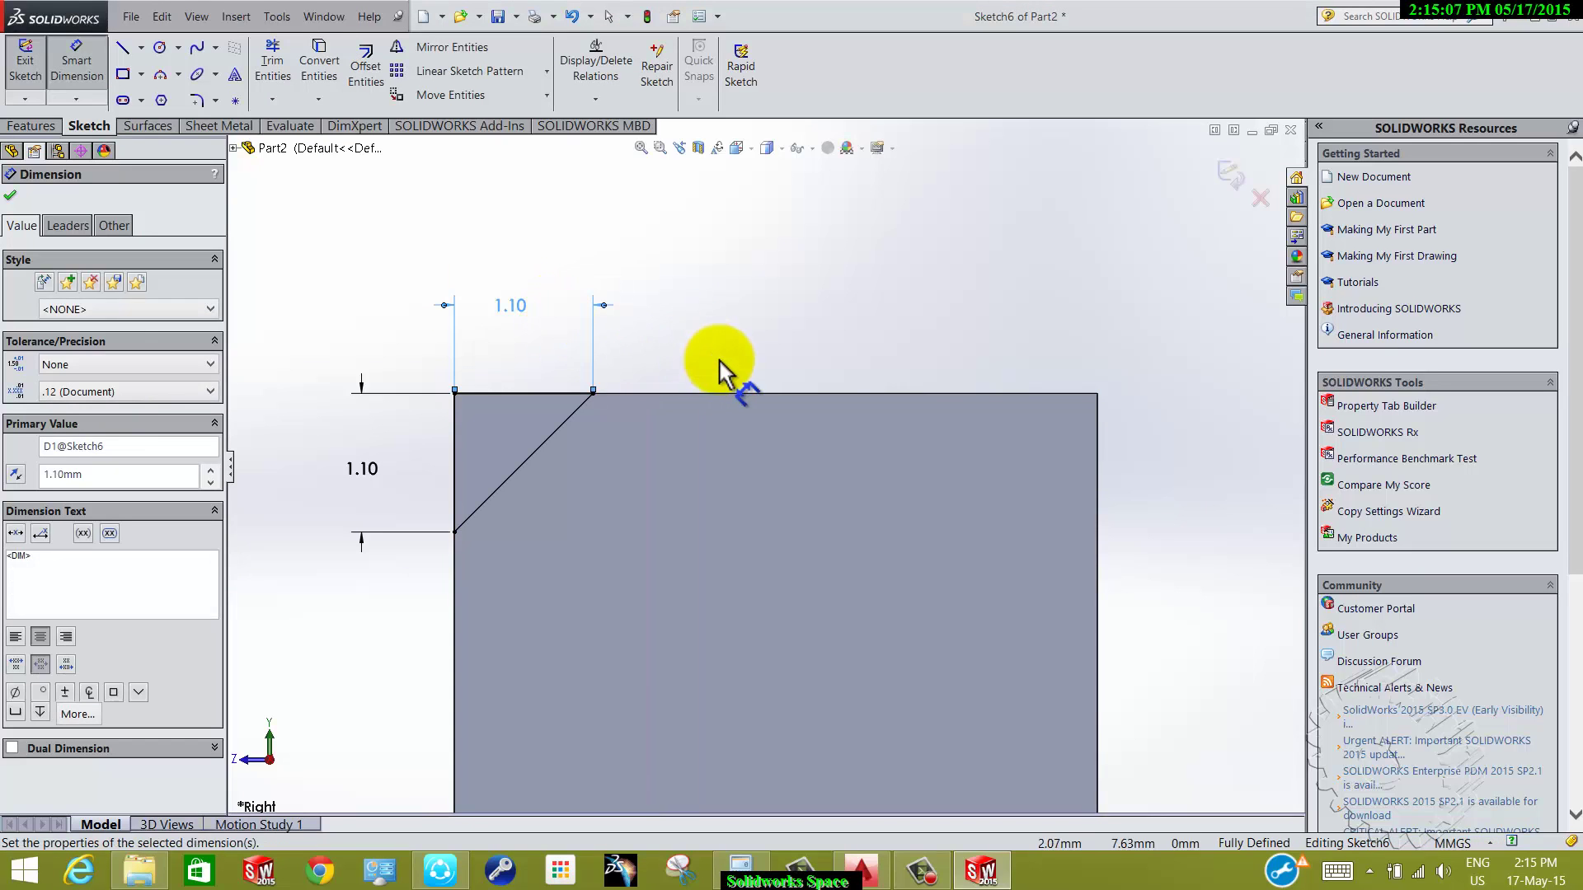
scroll(725, 371, "up", 2)
left_click(25, 61)
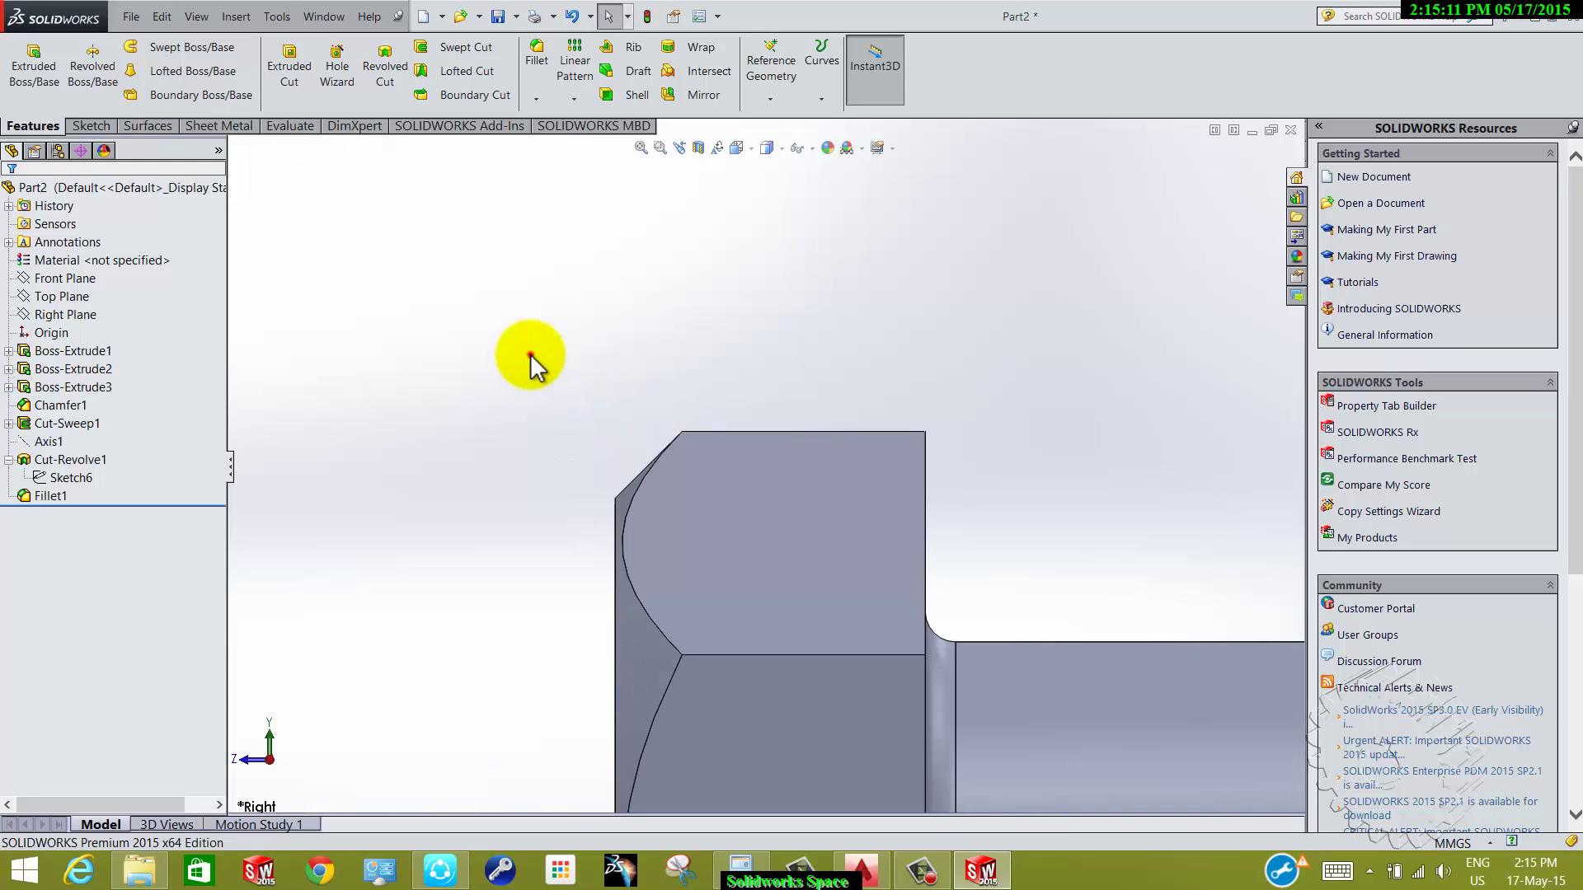
scroll(531, 363, "up", 2)
scroll(541, 423, "up", 1)
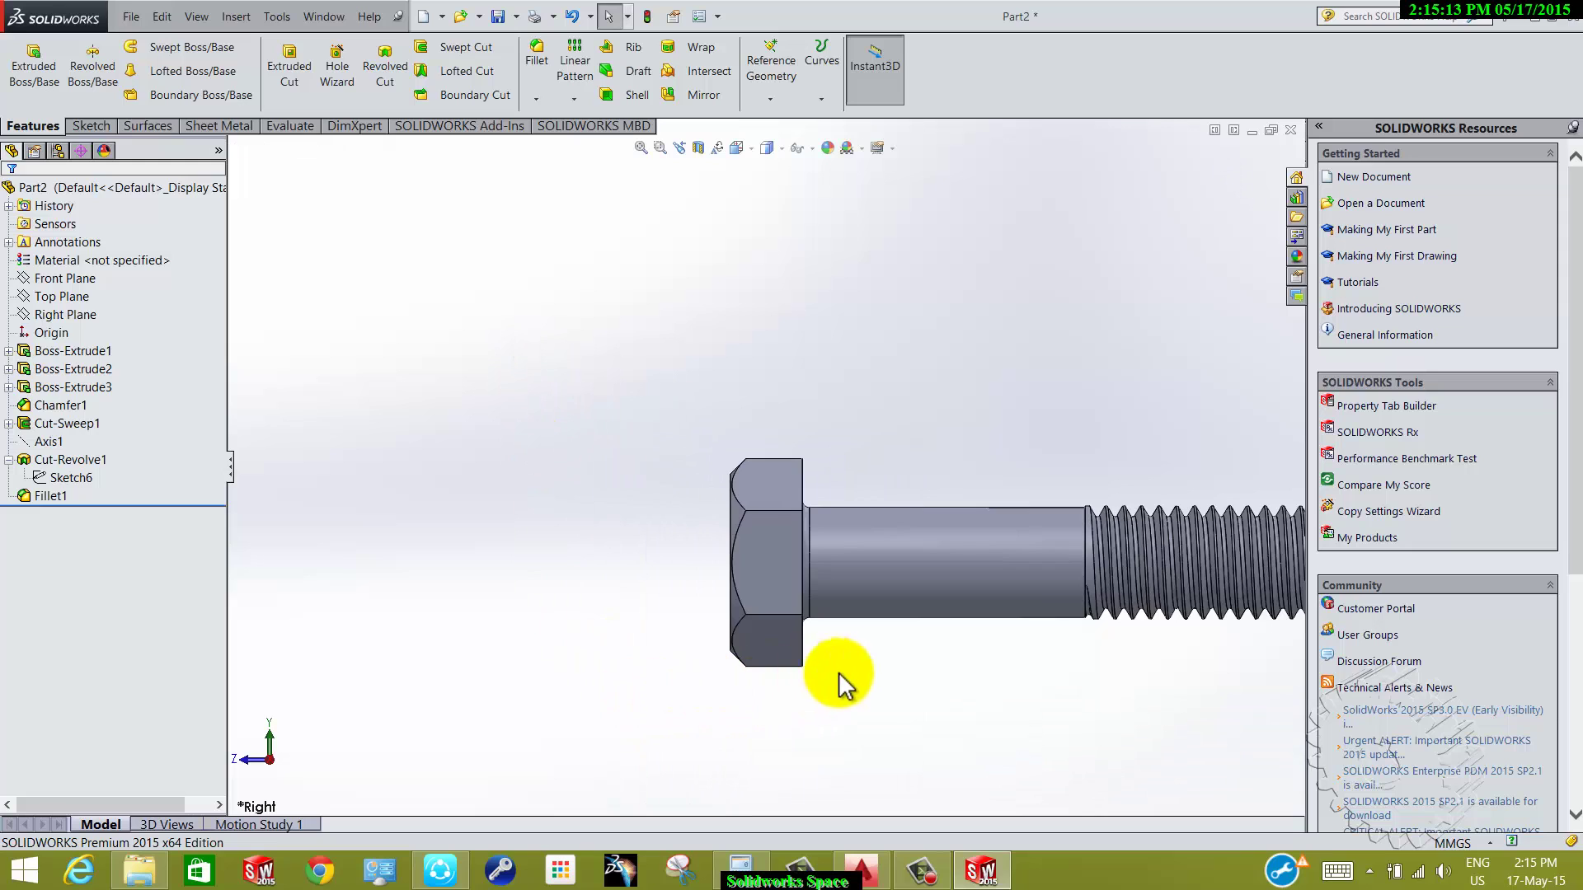
scroll(671, 647, "down", 2)
scroll(709, 647, "down", 3)
scroll(693, 599, "up", 2)
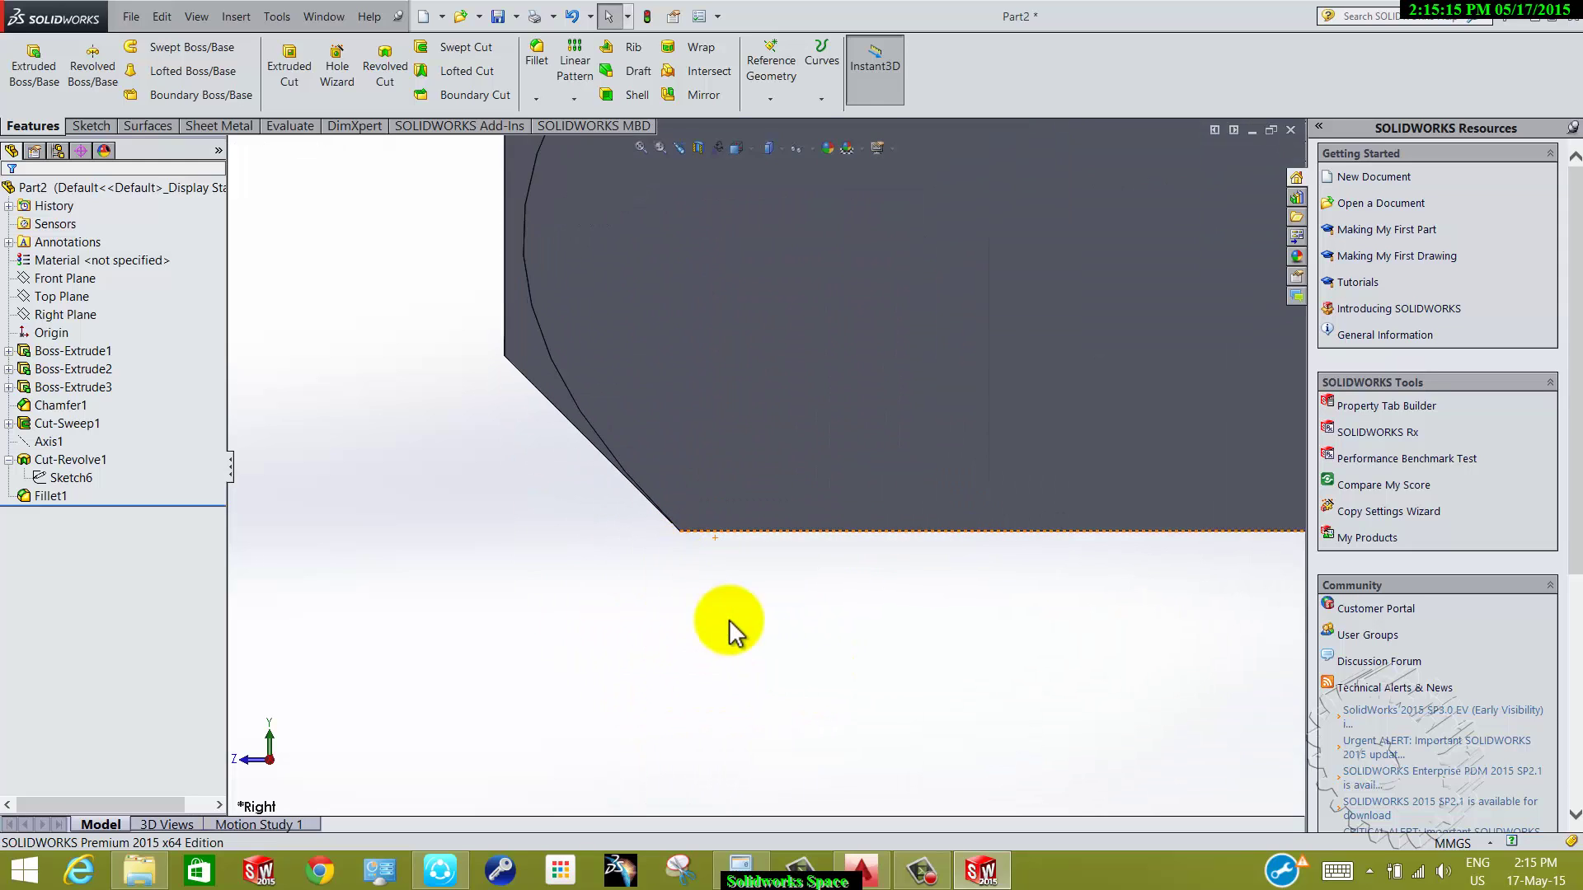
scroll(728, 629, "up", 2)
scroll(813, 664, "up", 2)
scroll(865, 626, "up", 1)
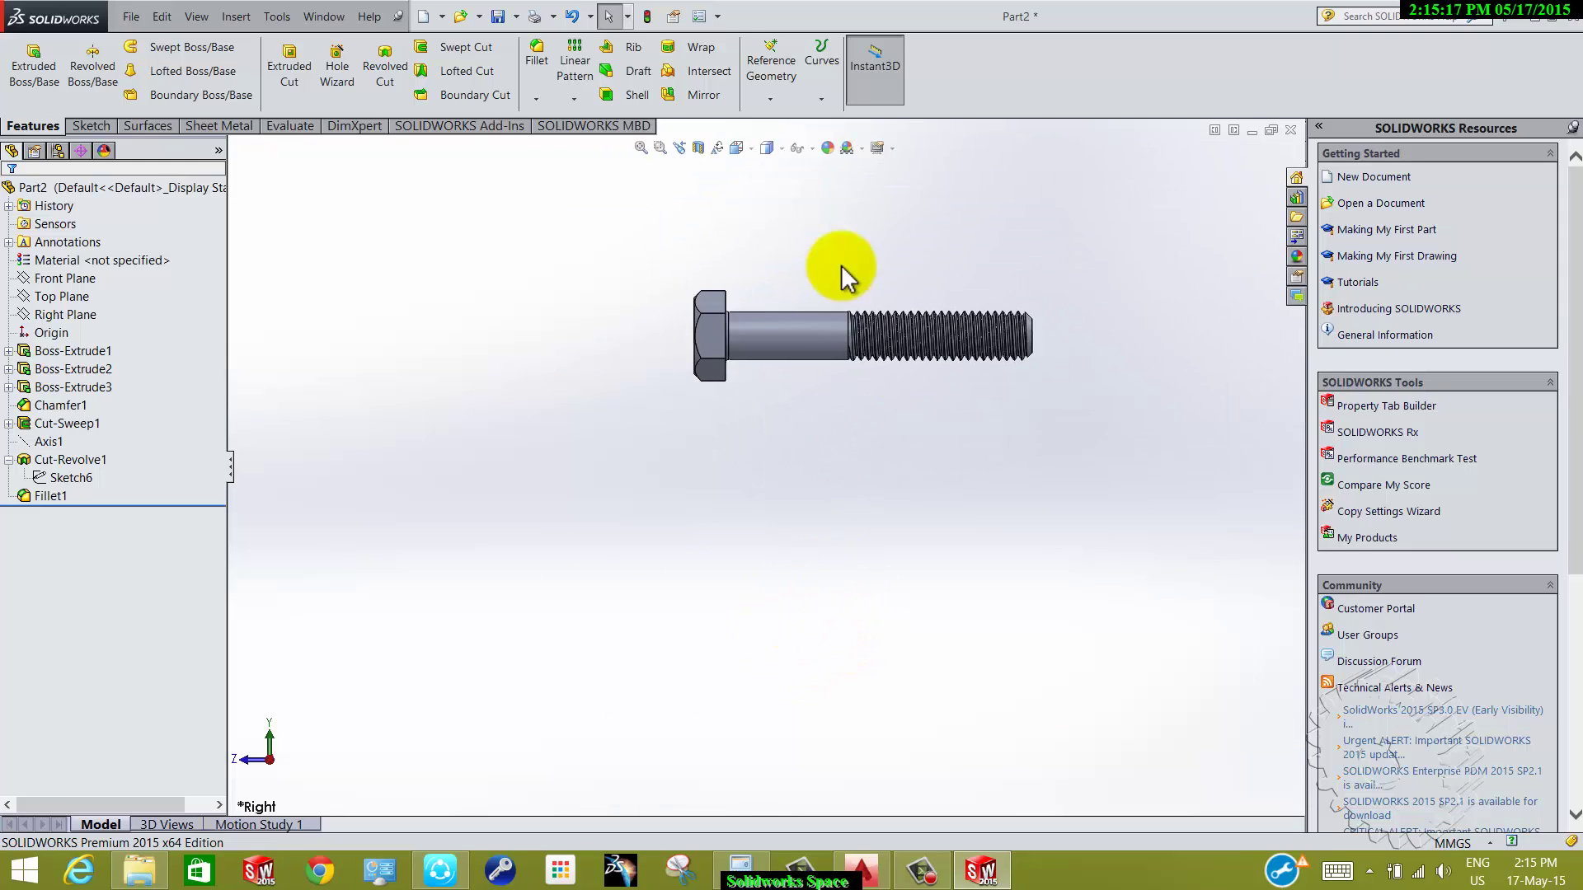
scroll(821, 381, "down", 1)
scroll(807, 566, "up", 1)
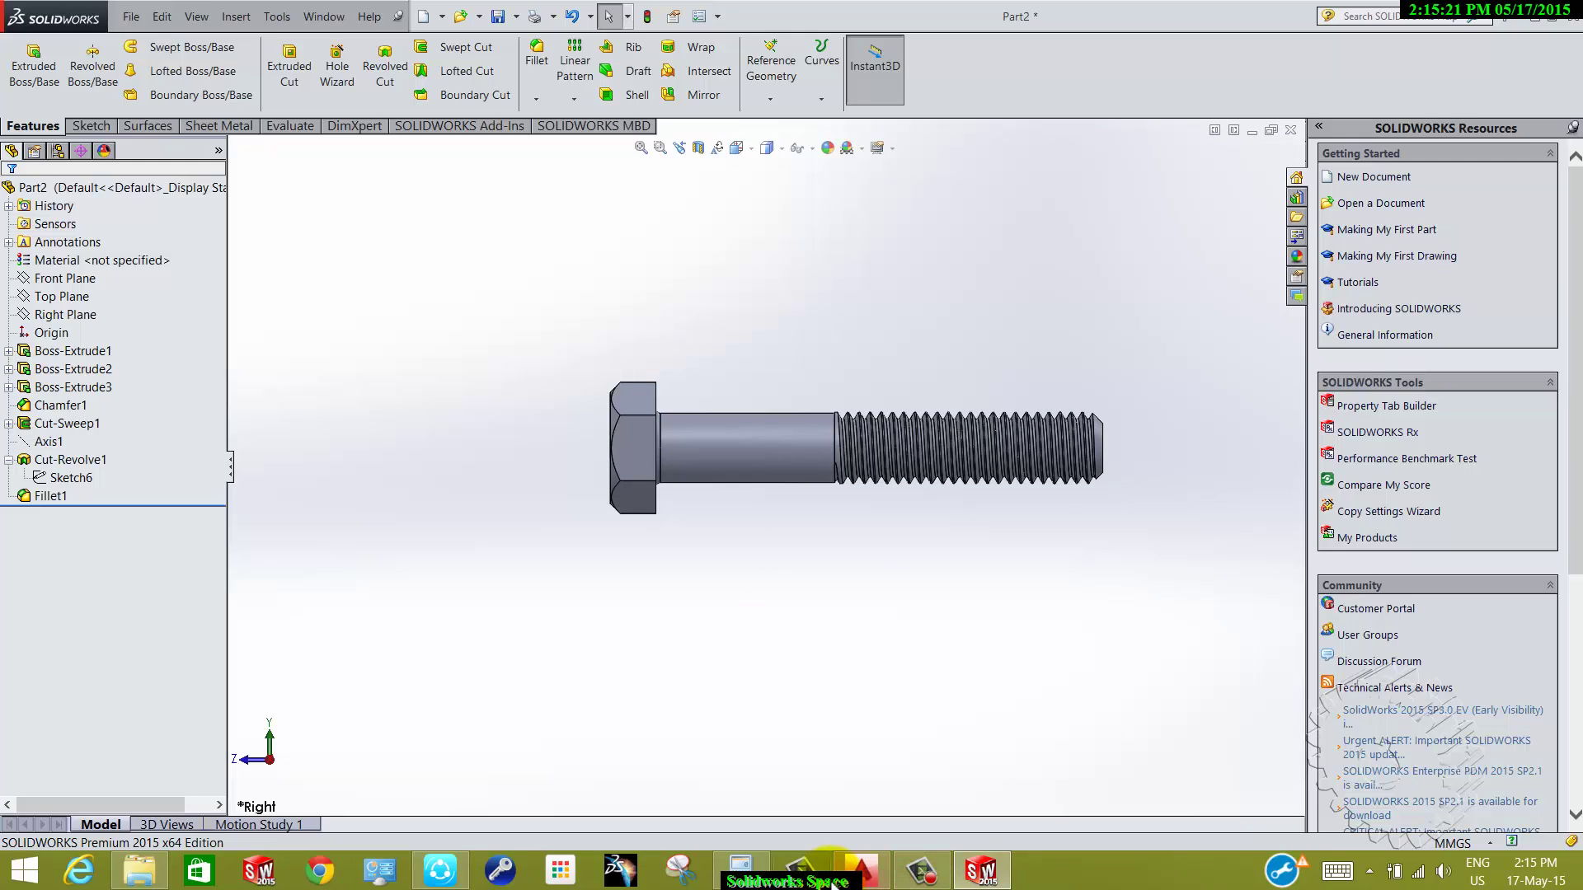
left_click(860, 870)
- Pan and zoom across the thread profile in the AutoCAD reference drawing
scroll(730, 635, "down", 1)
scroll(864, 638, "down", 1)
scroll(1089, 621, "up", 4)
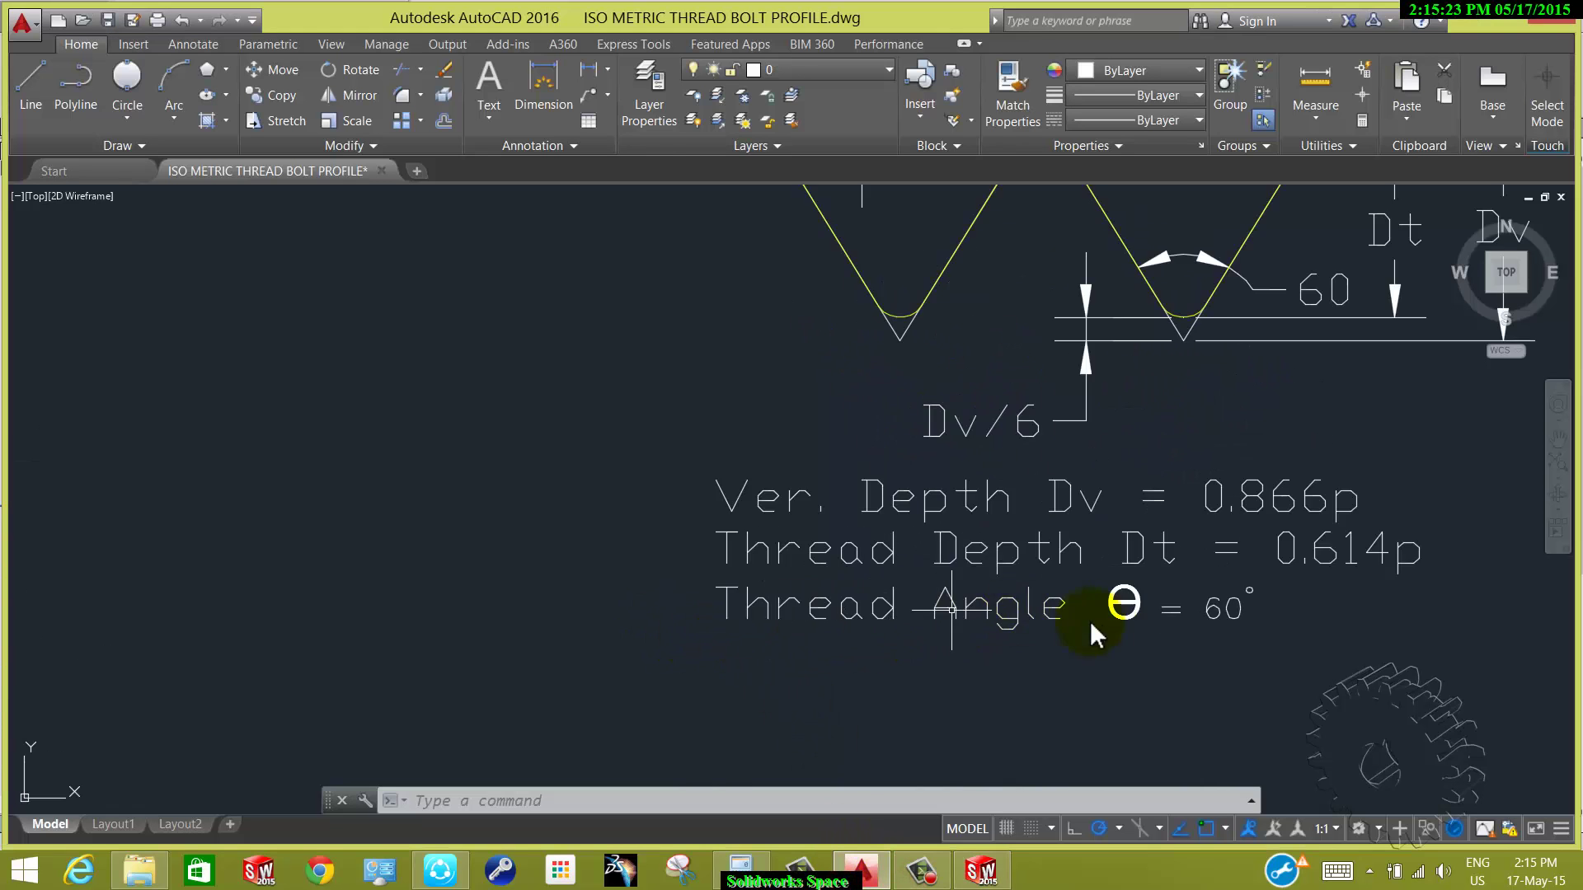
middle_click_drag(1090, 621, 898, 679)
scroll(726, 523, "down", 3)
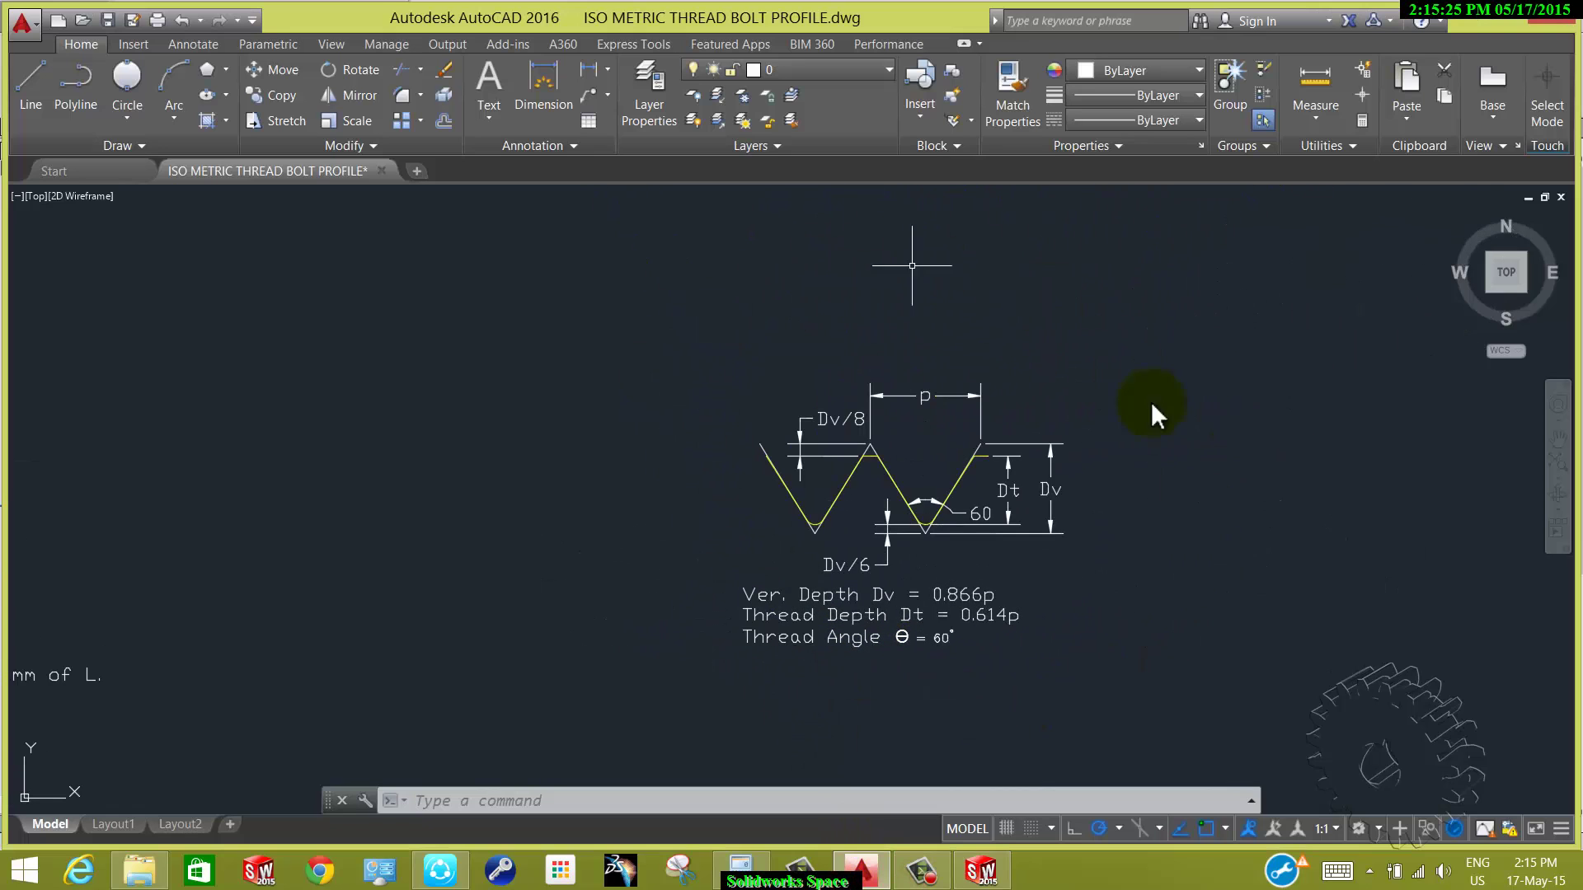
- Review the M8 X 1.25 bolt dimensions, then return to the SOLIDWORKS model
middle_click_drag(507, 691, 1121, 638)
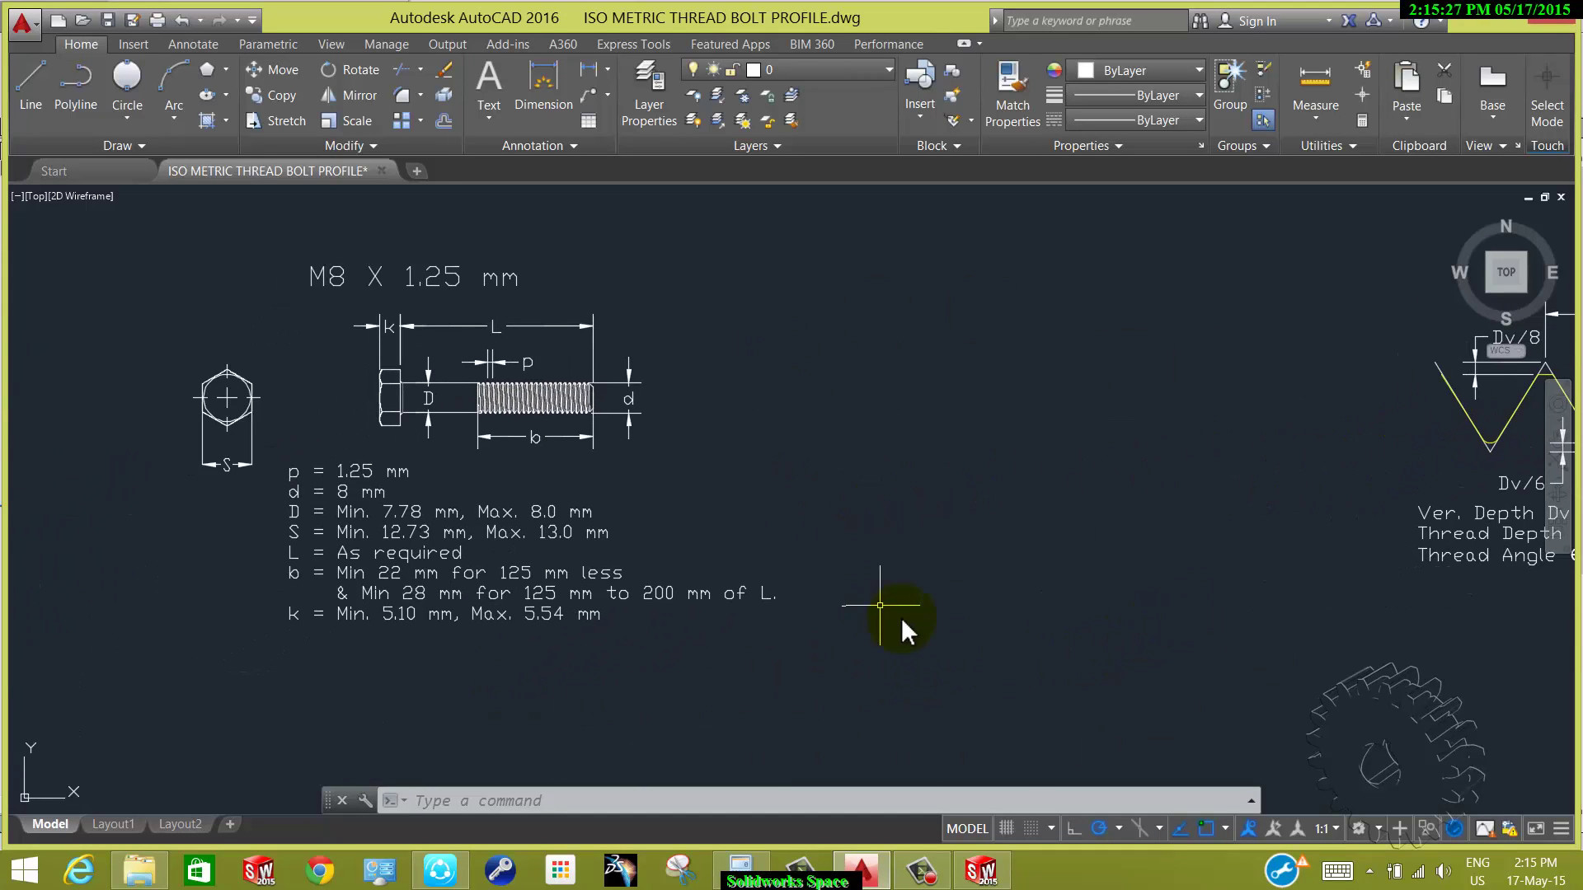
middle_click_drag(566, 530, 989, 624)
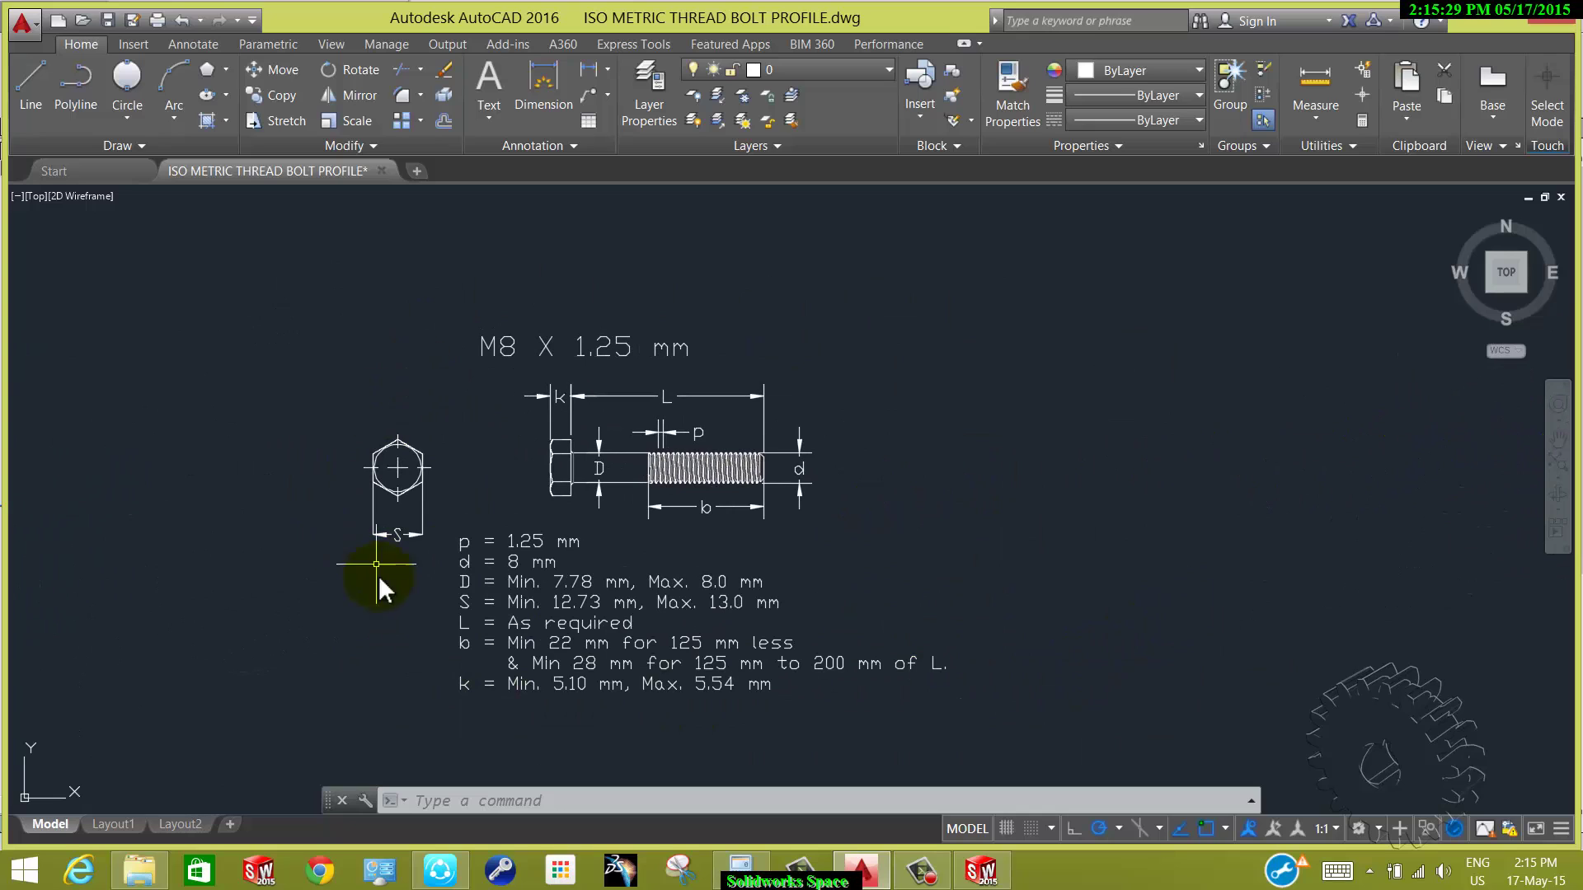
scroll(884, 670, "down", 2)
scroll(960, 628, "down", 1)
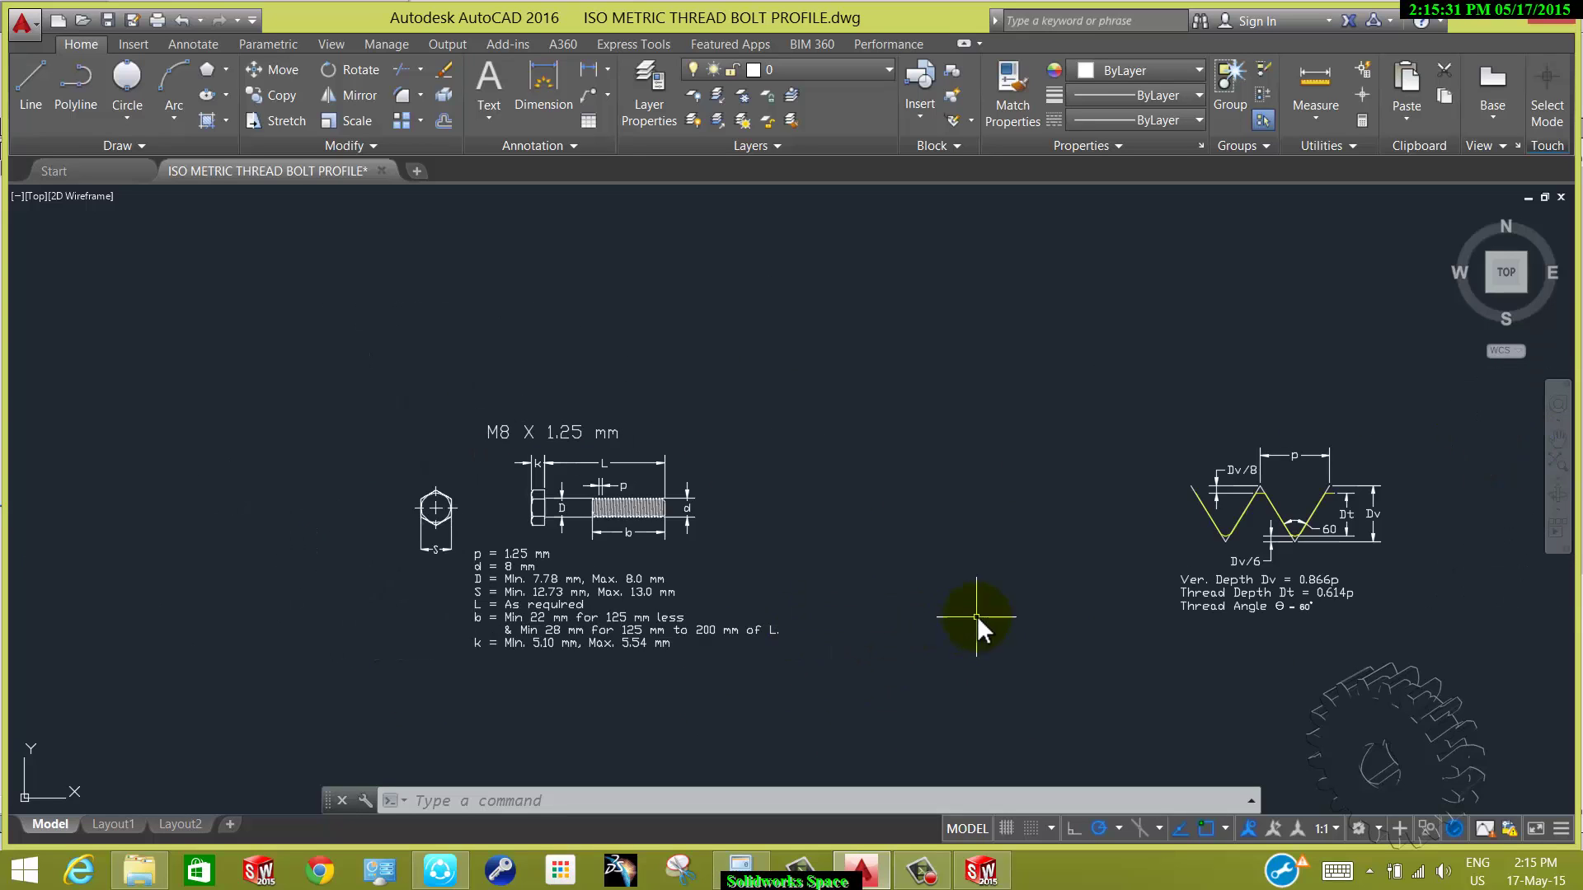
scroll(847, 697, "down", 1)
scroll(868, 773, "up", 1)
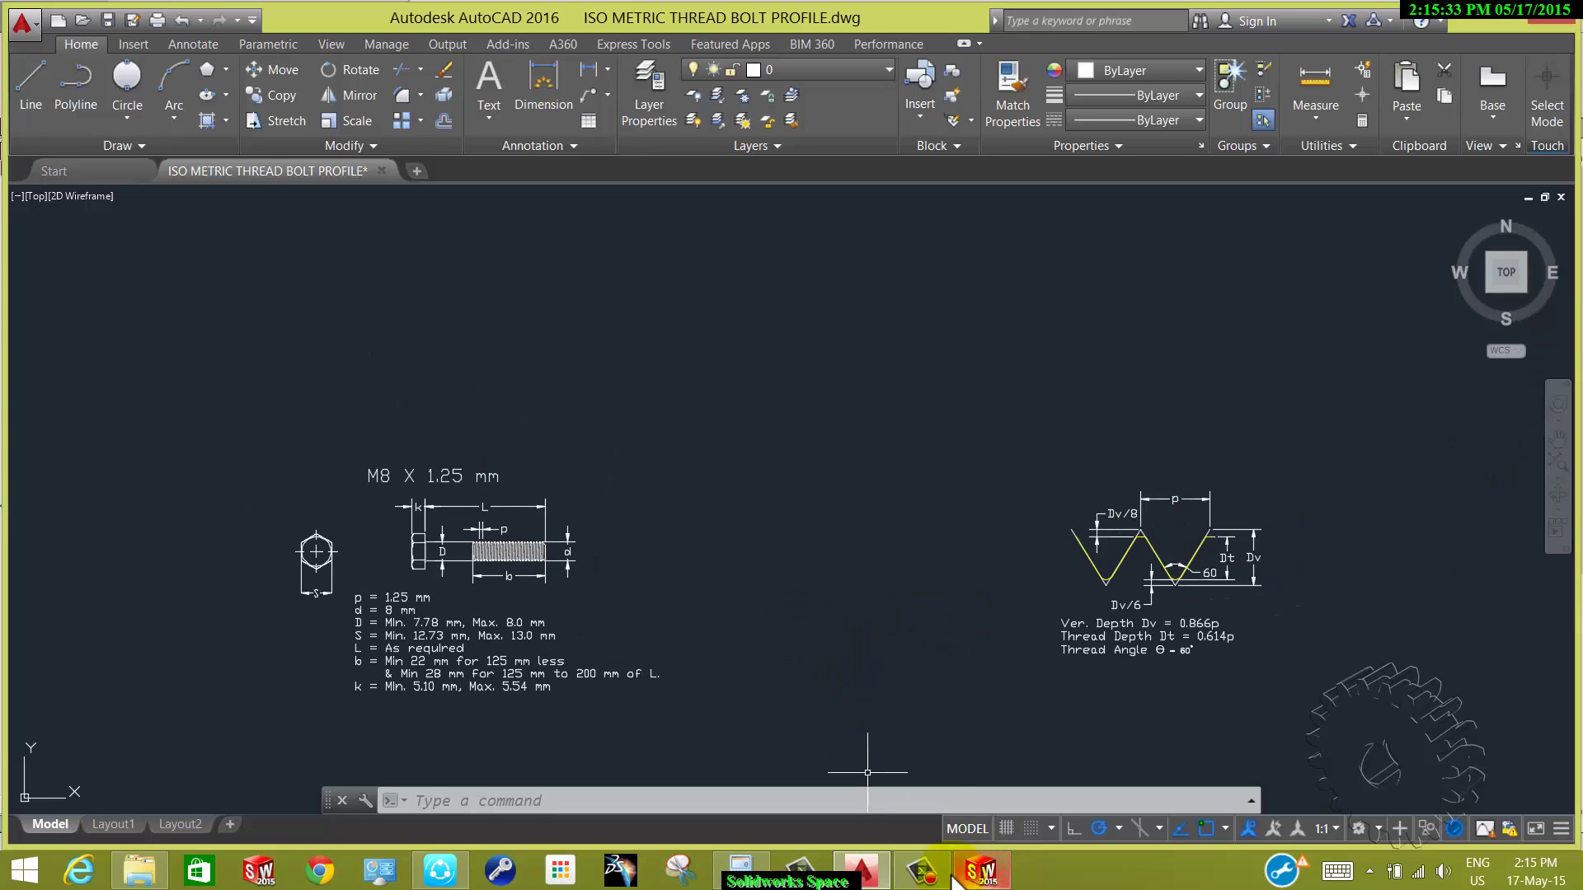
left_click(986, 873)
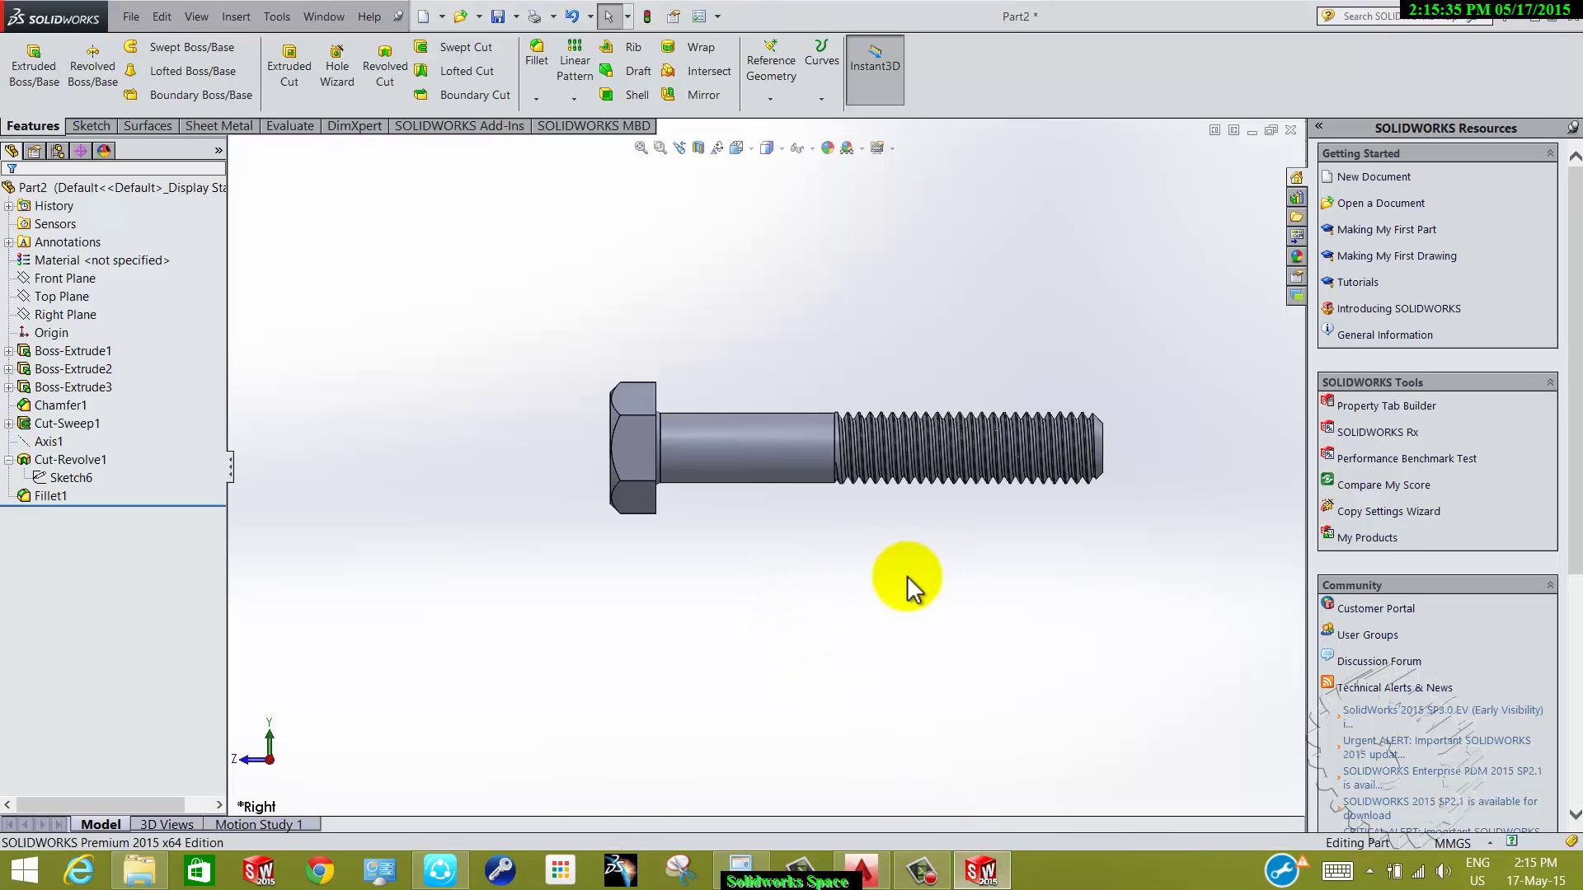